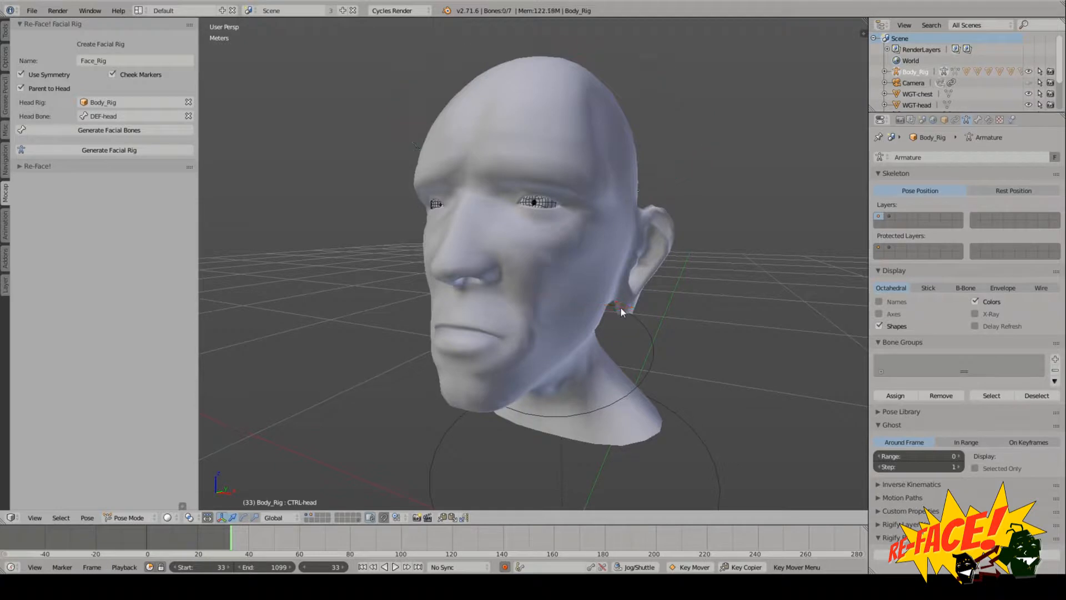
middle_drag(678, 245, 652, 257)
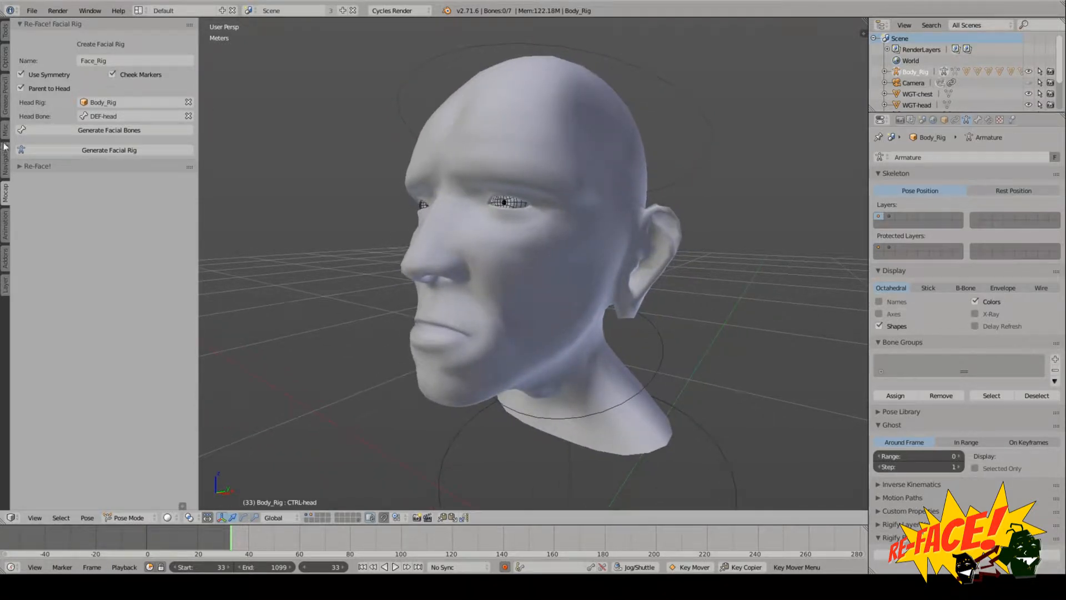
click(35, 165)
click(34, 165)
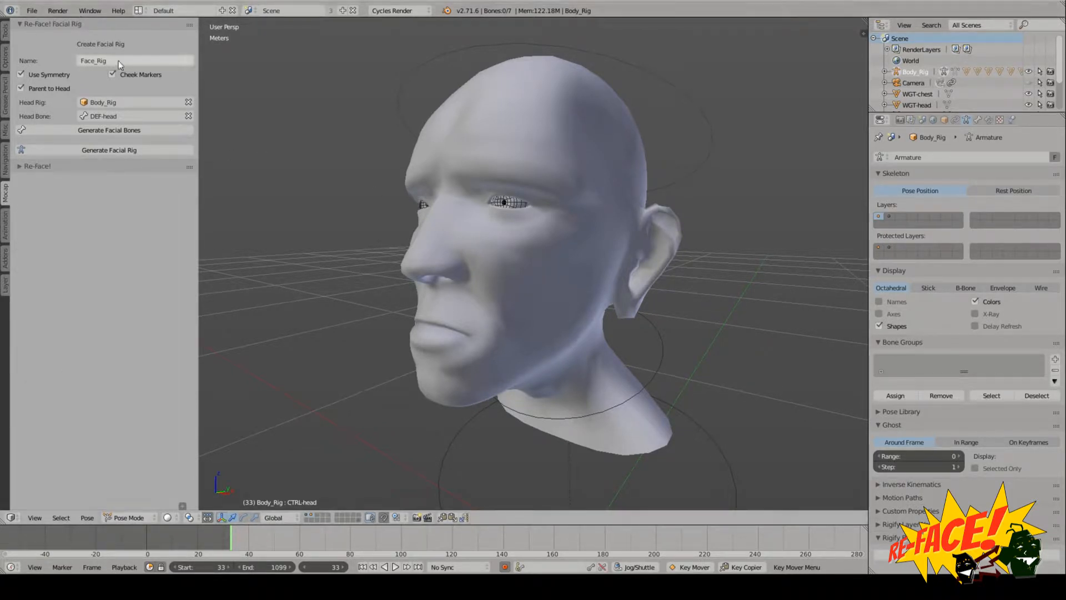
click(52, 24)
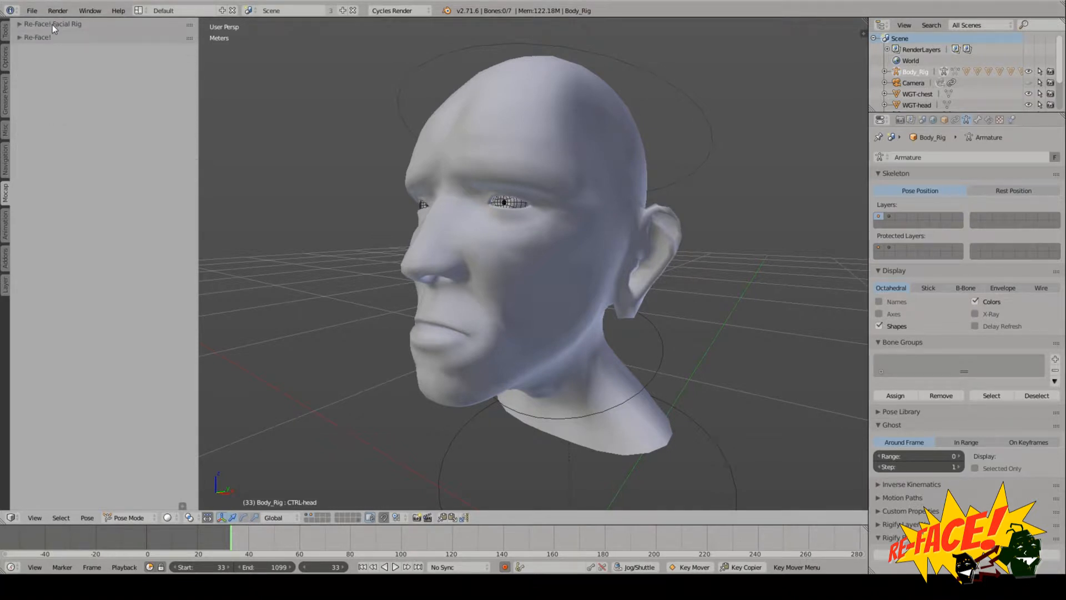
click(53, 24)
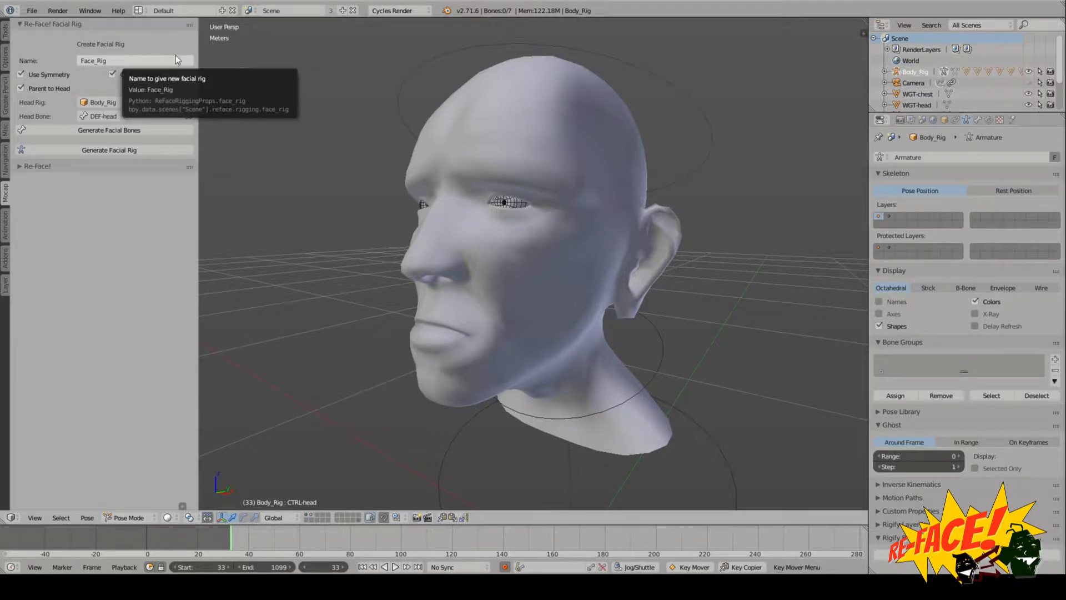
click(138, 62)
key(Return)
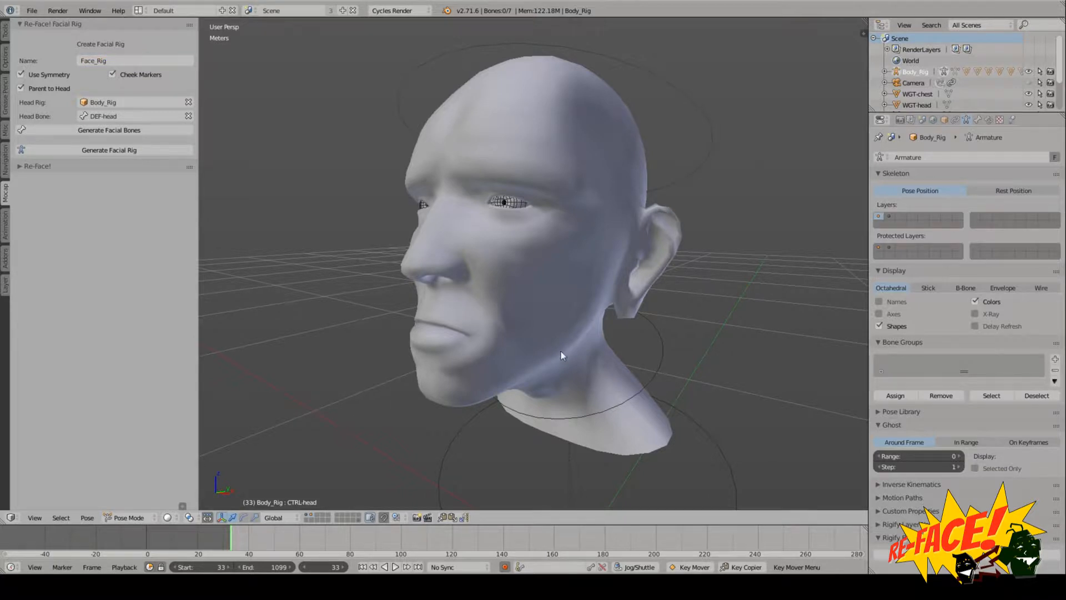
scroll(561, 351, down, 3)
scroll(545, 315, up, 2)
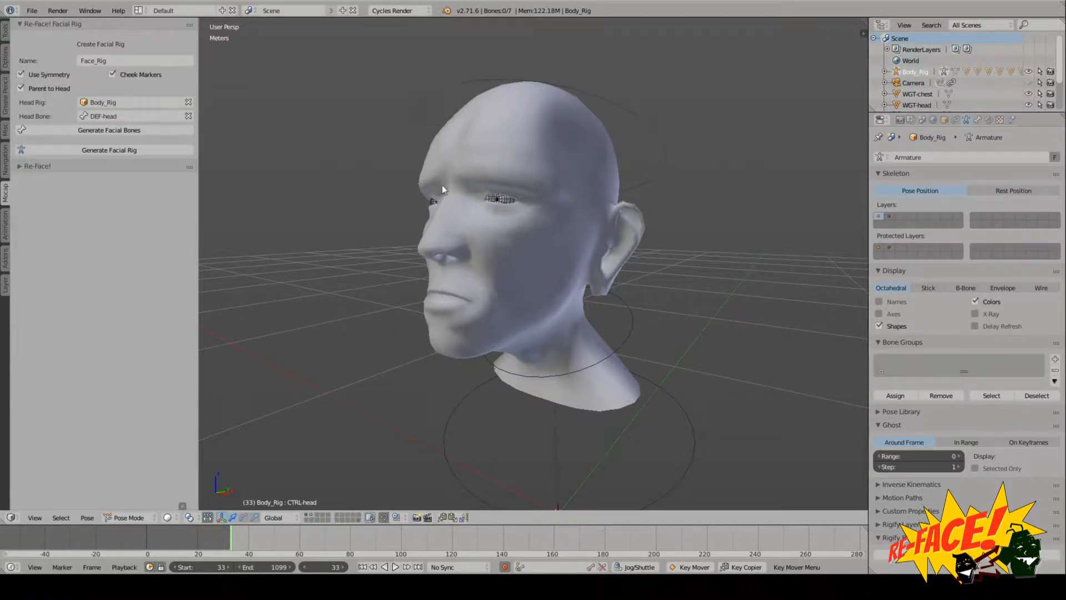
middle_drag(442, 185, 483, 190)
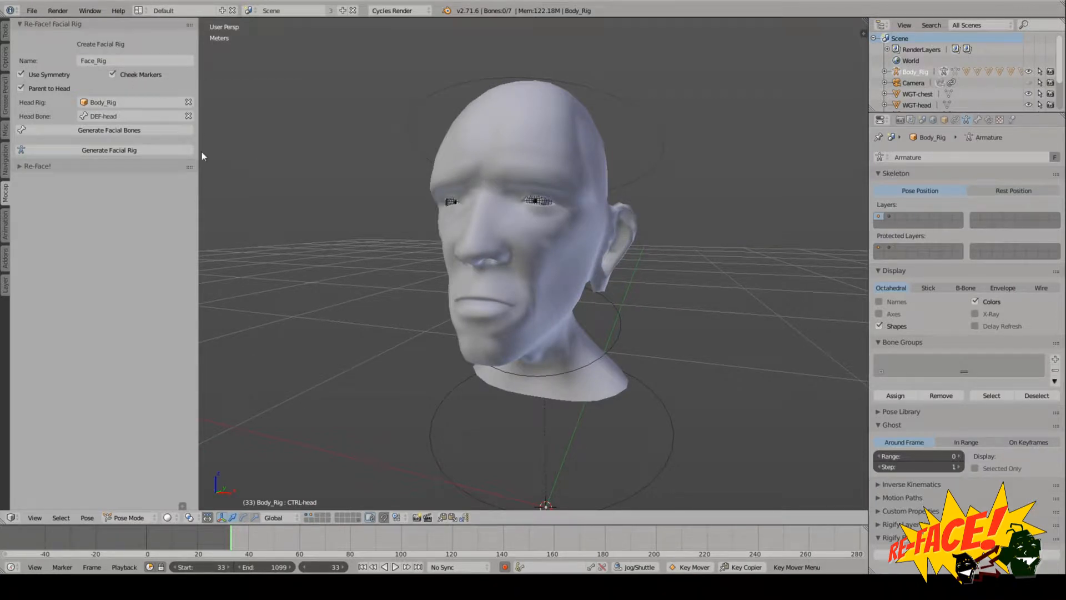
Step: Turn the facial rig's Parent to Head option off and back on
click(44, 87)
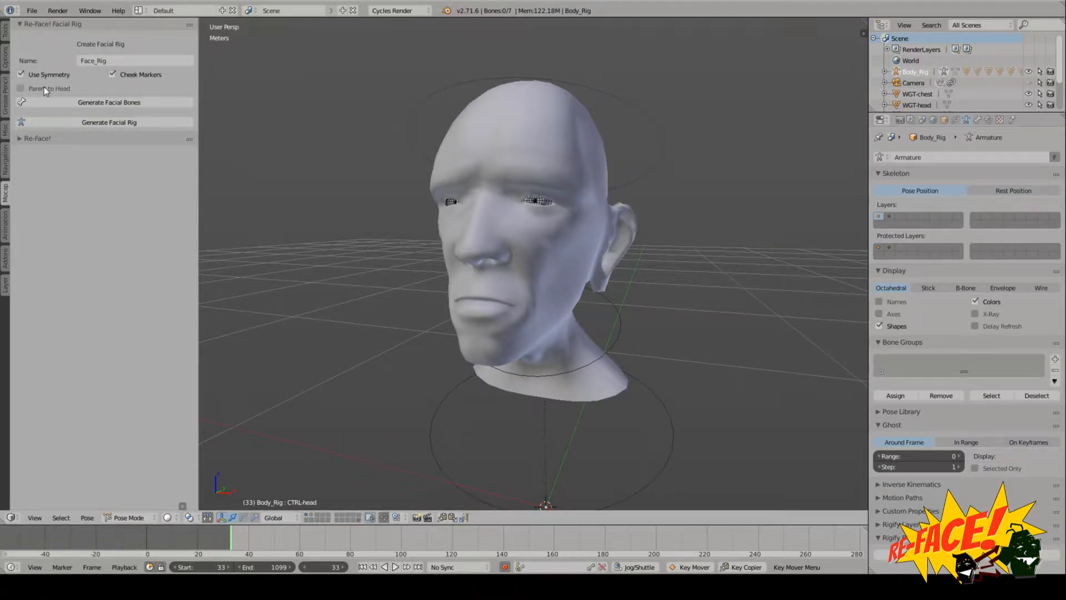
click(52, 88)
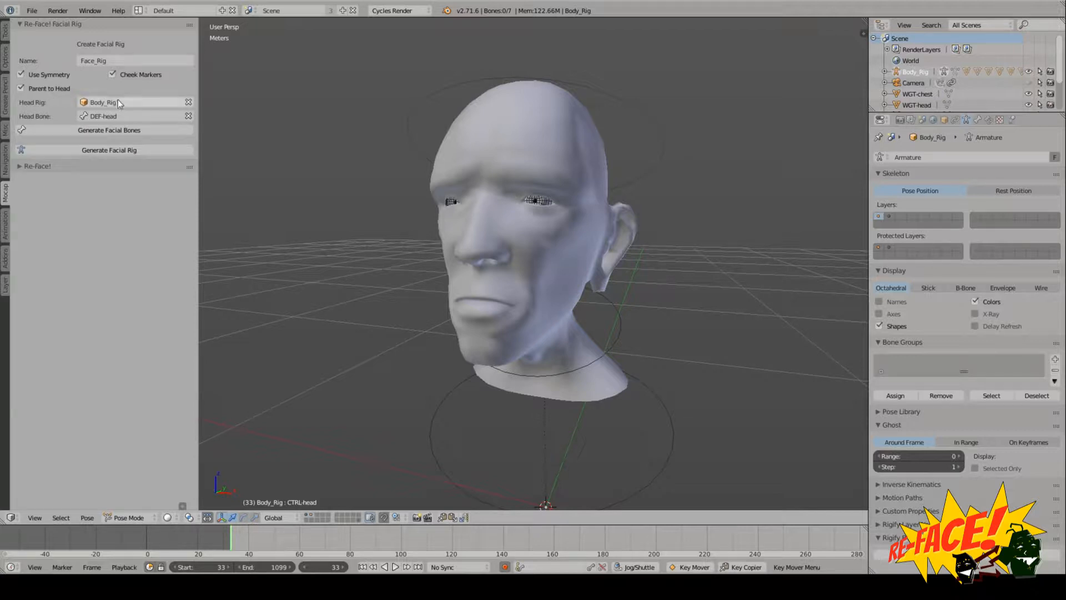
middle_drag(589, 268, 612, 256)
scroll(529, 260, down, 2)
scroll(552, 251, up, 1)
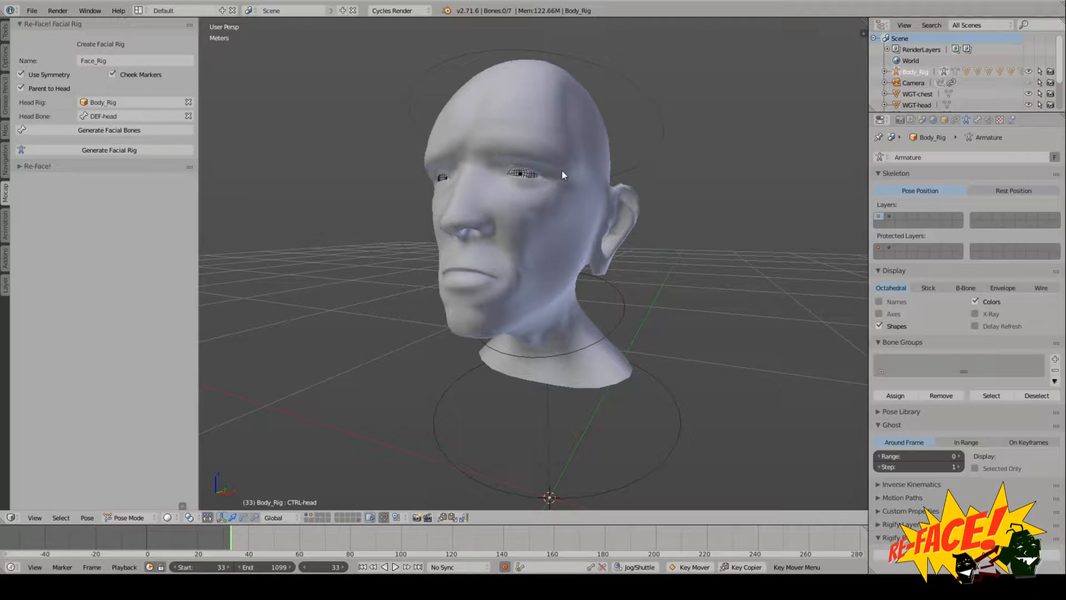
middle_drag(562, 174, 583, 190)
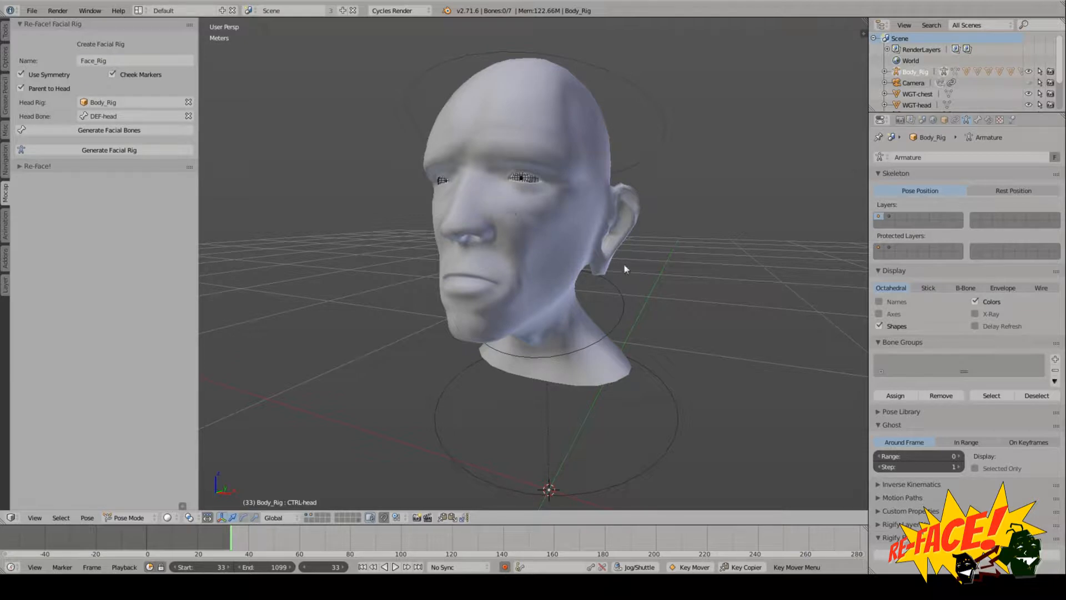
middle_drag(624, 269, 574, 270)
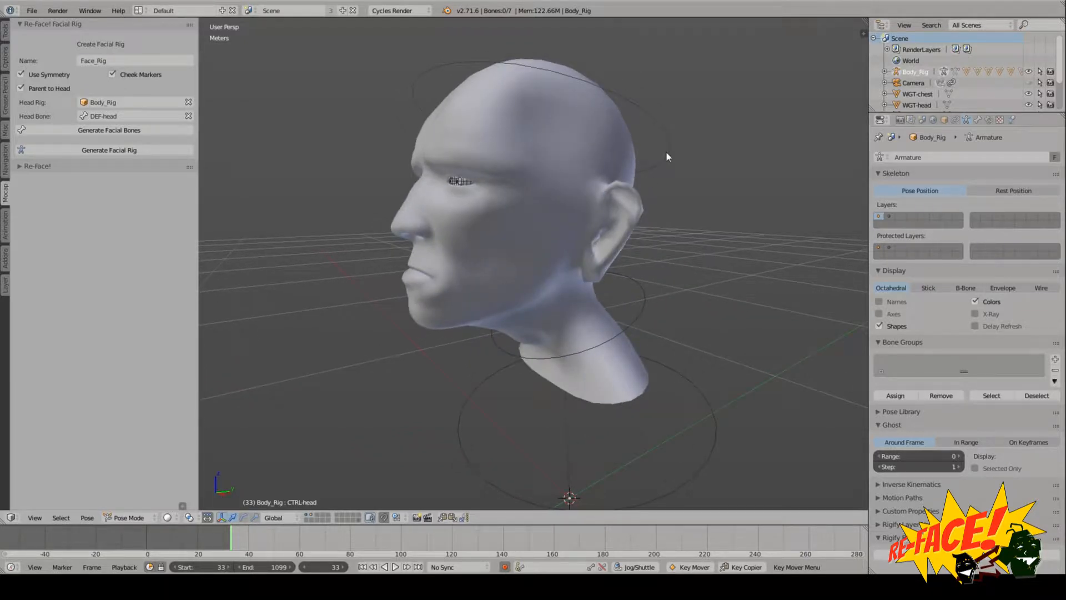
mouse_move(667, 157)
middle_down()
mouse_move(650, 171)
mouse_move(670, 168)
middle_up()
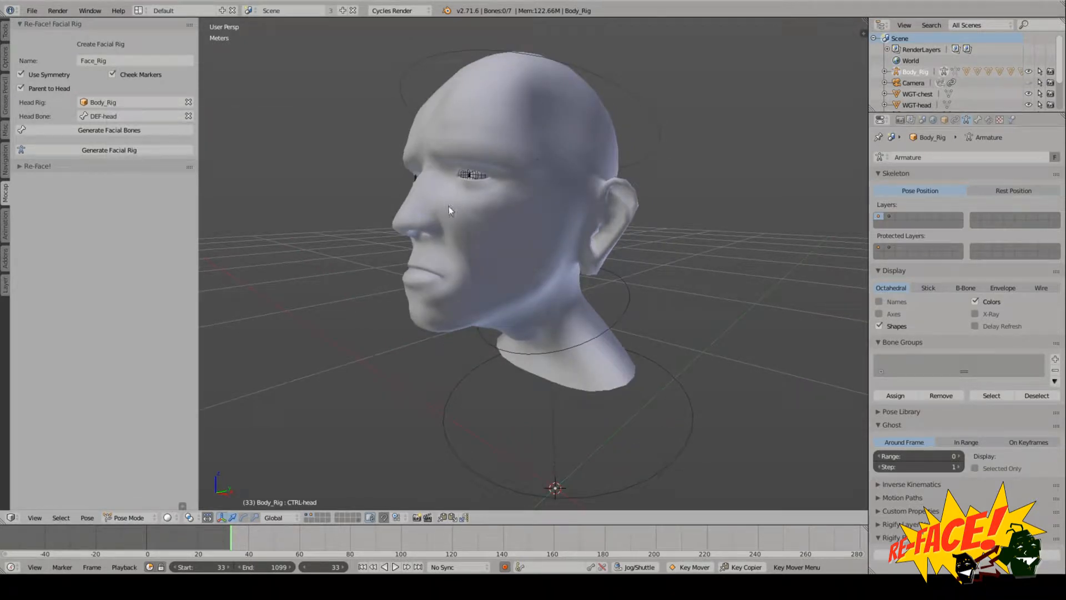
mouse_move(448, 209)
middle_down()
mouse_move(461, 217)
mouse_move(438, 215)
middle_up()
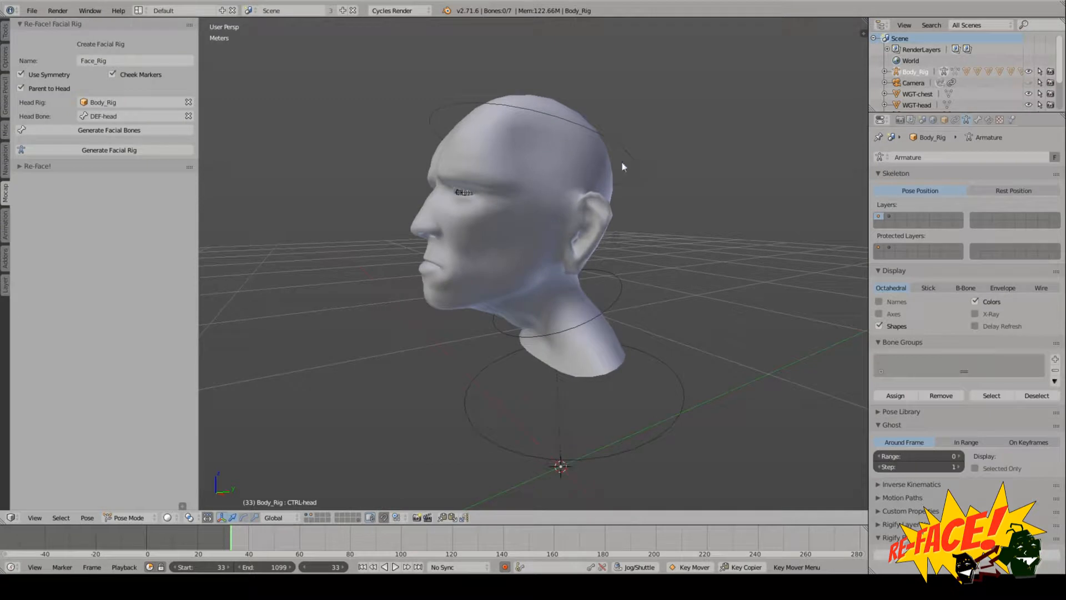
Step: Try rotating the head control bone of Body_Rig, cancel the rotation and deselect the bone
right_click(652, 171)
middle_drag(695, 207, 659, 209)
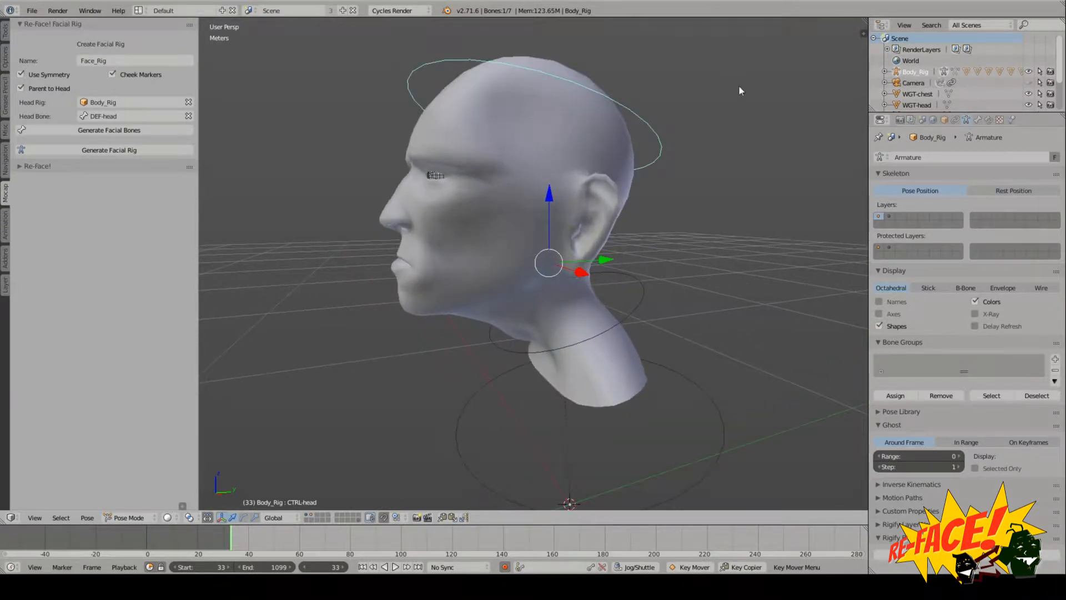
key(r)
right_click(724, 101)
scroll(488, 215, down, 1)
middle_drag(488, 215, 559, 217)
key(a)
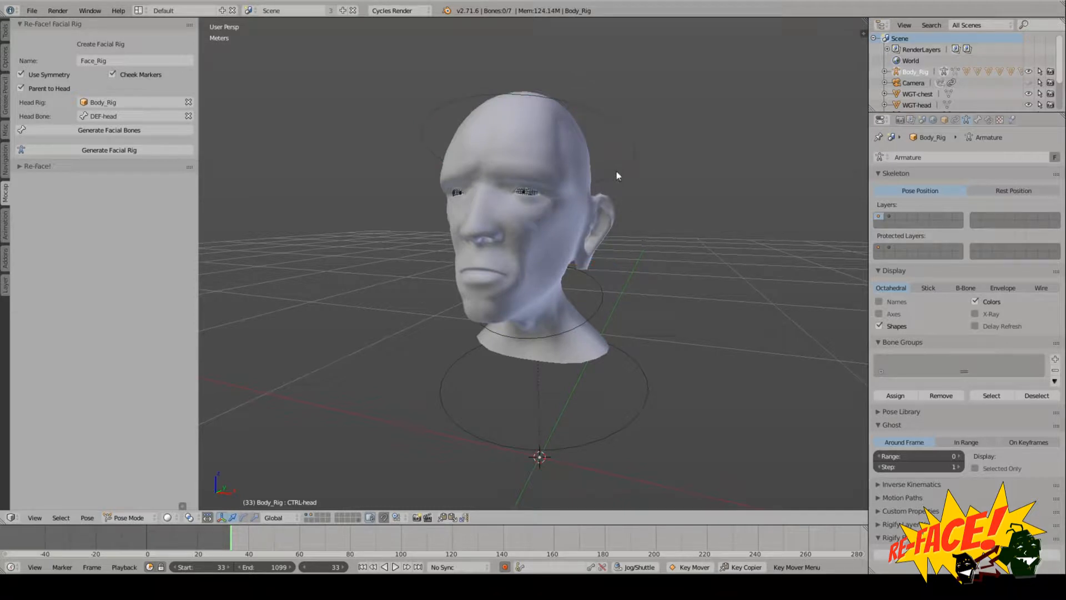
Step: Try rotating the neck control bone about the X axis, cancel the rotation and deselect all bones
right_click(616, 170)
middle_drag(623, 187, 621, 275)
right_click(622, 278)
key(r)
key(x)
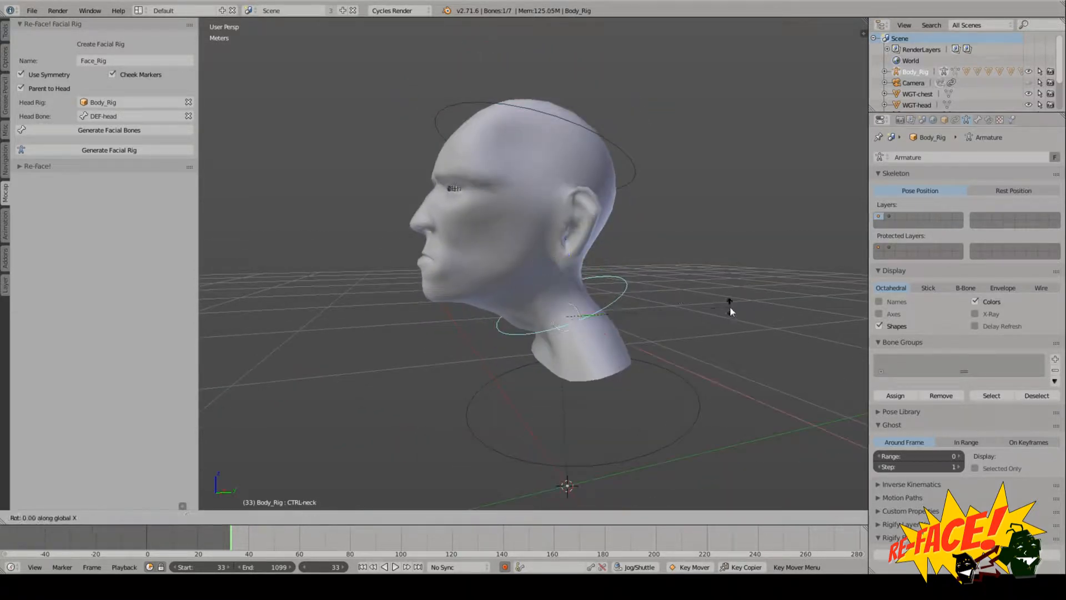
right_click(705, 272)
right_click(615, 178)
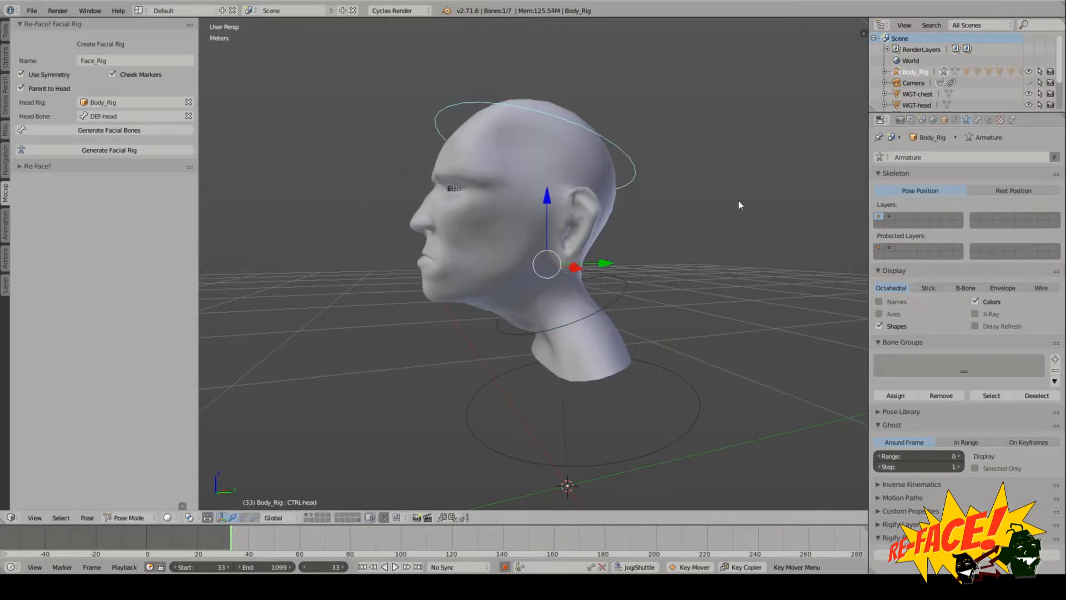
key(a)
Step: Hide the Head mesh and use solid shading to examine the eyeballs and teeth inside it
middle_drag(738, 199, 642, 241)
scroll(611, 272, up, 2)
scroll(638, 244, up, 2)
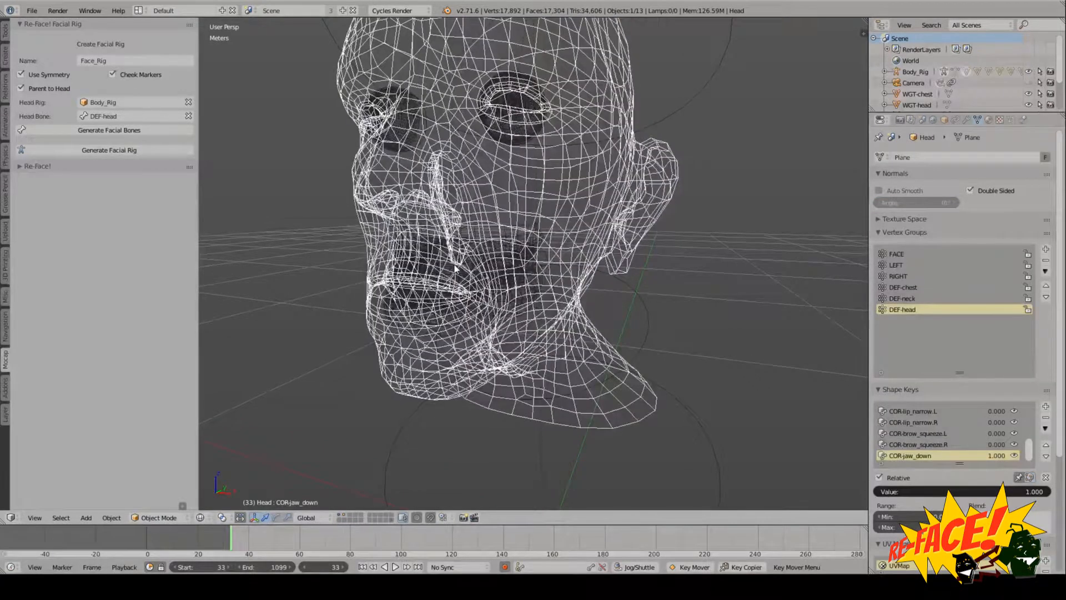
key(h)
key(z)
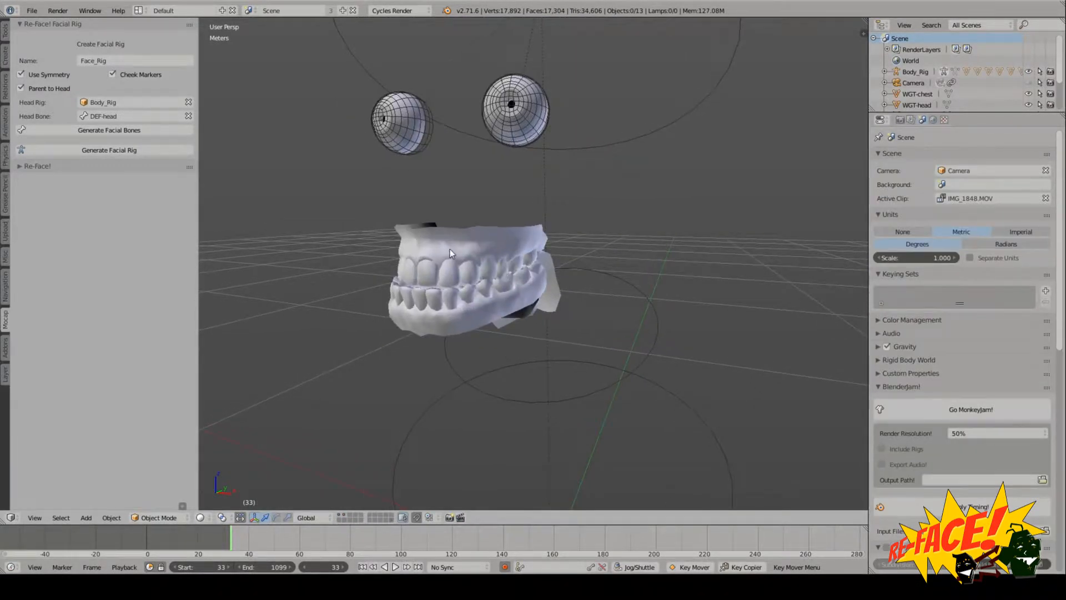
middle_drag(449, 248, 514, 251)
middle_drag(651, 365, 524, 244)
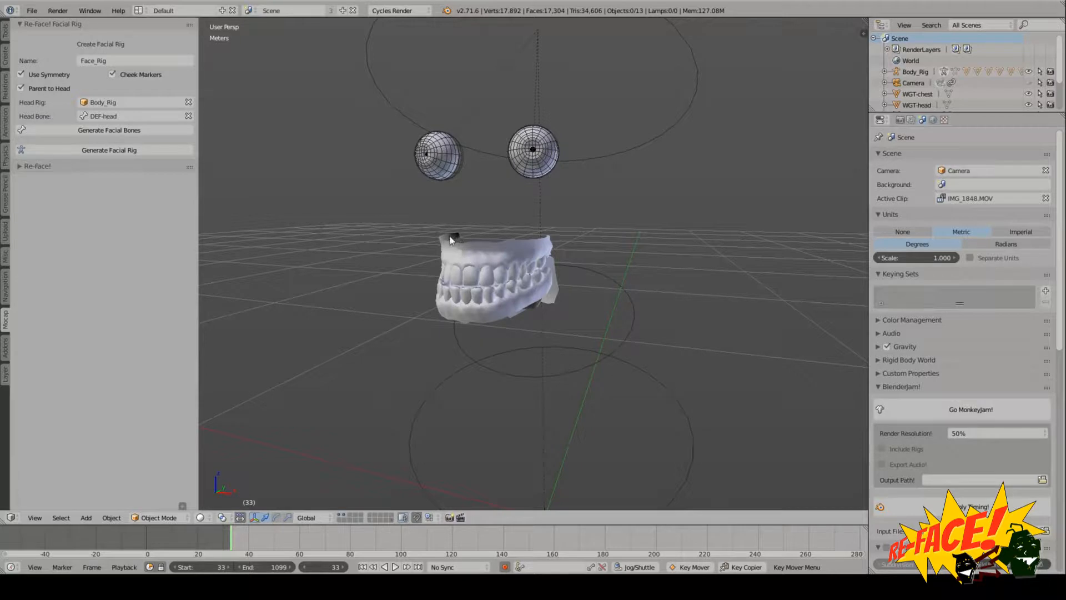
Step: Unhide all hidden objects, deselect everything and show only the first scene layer
key(alt+h)
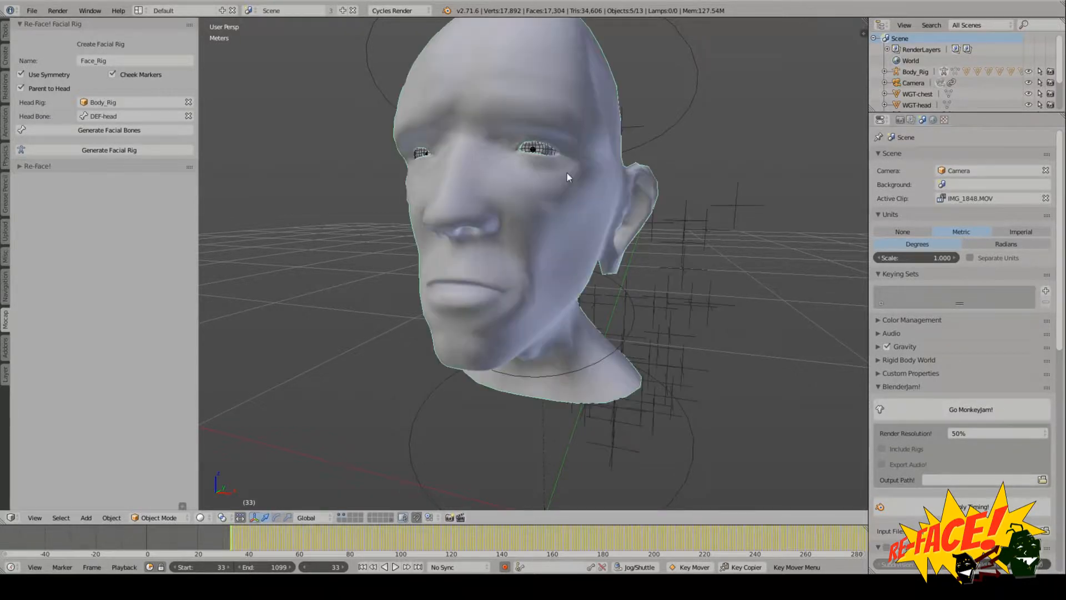
key(a)
scroll(611, 222, down, 1)
scroll(614, 271, up, 1)
key(1)
scroll(616, 276, down, 1)
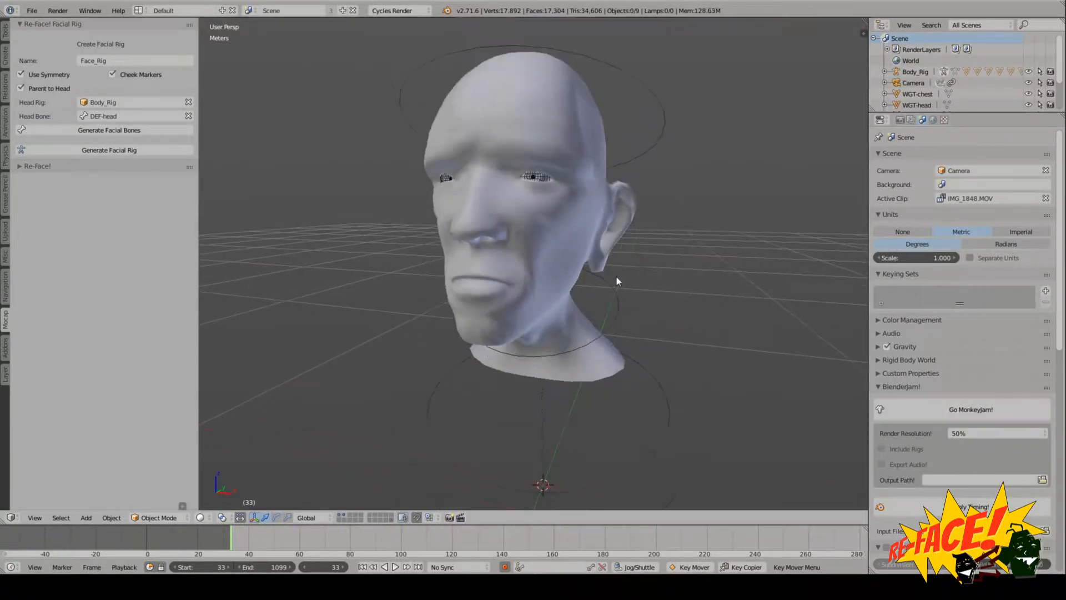
scroll(615, 281, down, 1)
mouse_move(615, 281)
middle_down()
mouse_move(577, 282)
mouse_move(617, 287)
middle_up()
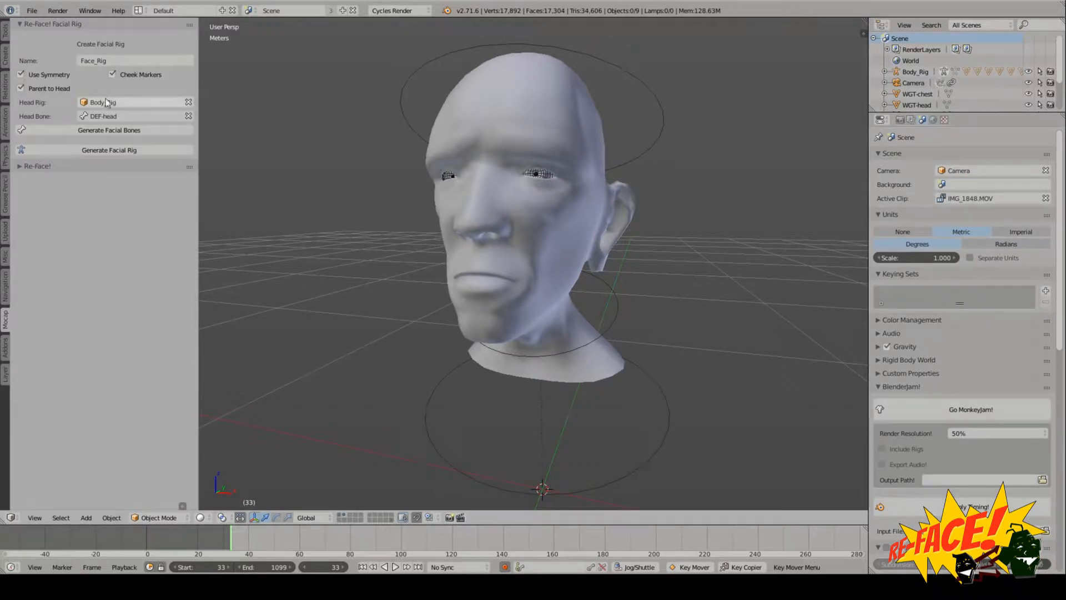
Step: Test the head control's movement once more with a cancelled rotation, leaving no bone selected
middle_drag(643, 95, 641, 159)
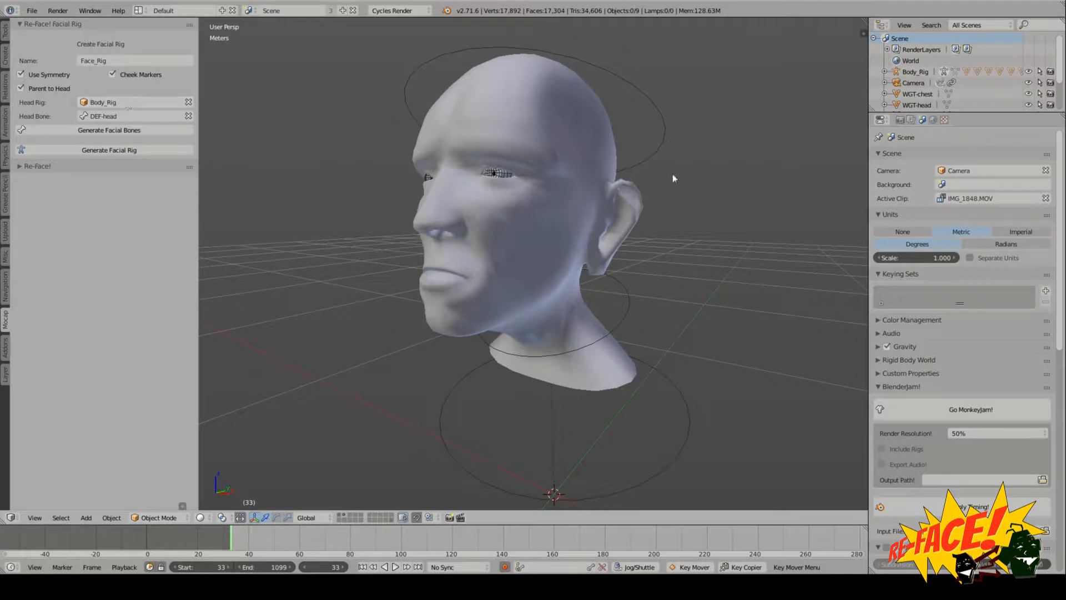
right_click(665, 140)
key(r)
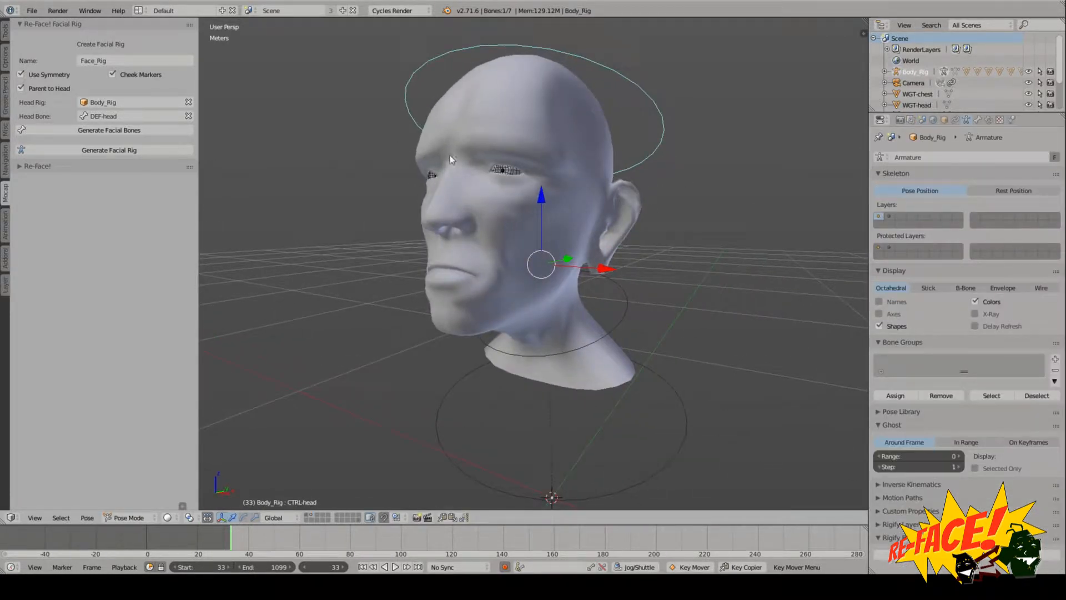
scroll(500, 218, down, 2)
key(a)
scroll(501, 218, up, 1)
middle_drag(501, 219, 525, 222)
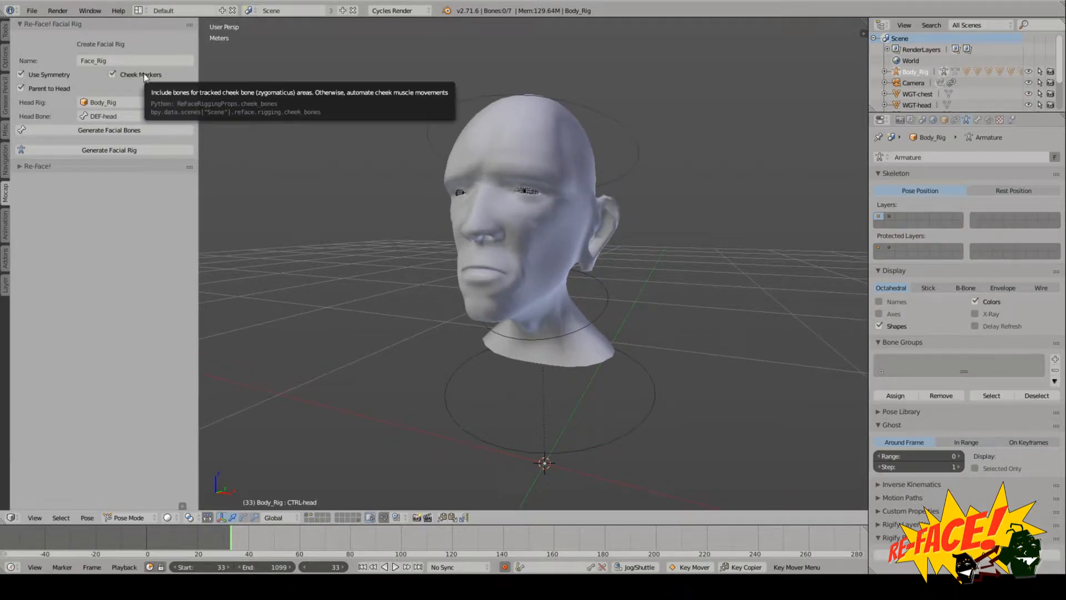
Step: Disable Cheek Markers for the facial rig and switch the scene to the empty second layer
click(139, 74)
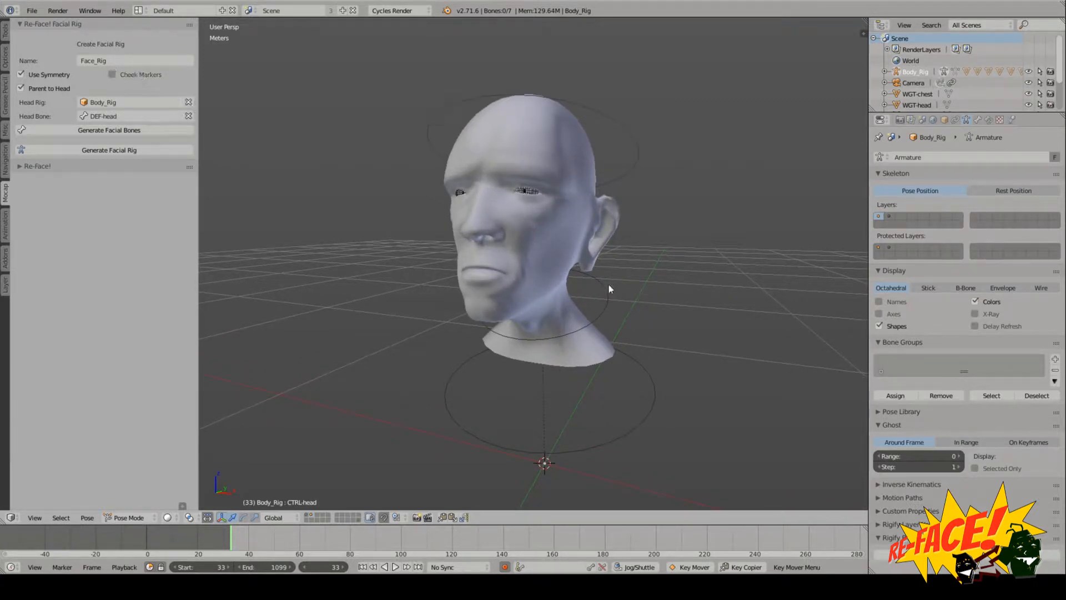
middle_drag(608, 283, 591, 276)
key(2)
scroll(591, 277, up, 1)
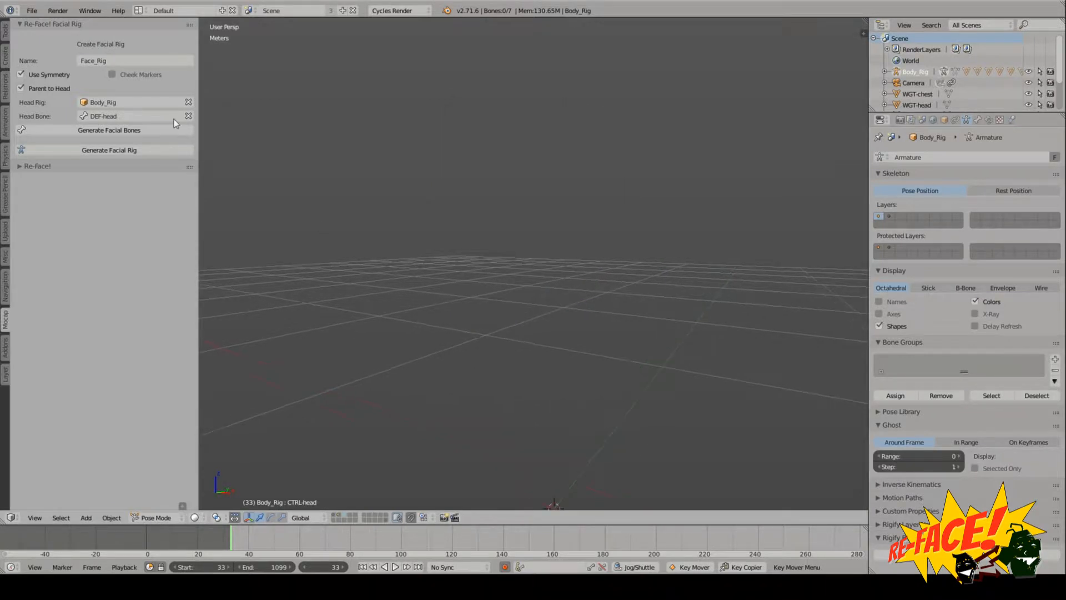
Step: Disable Parent to Head and generate the facial bones as Face_Rig, with Use Symmetry enabled
click(53, 87)
click(103, 103)
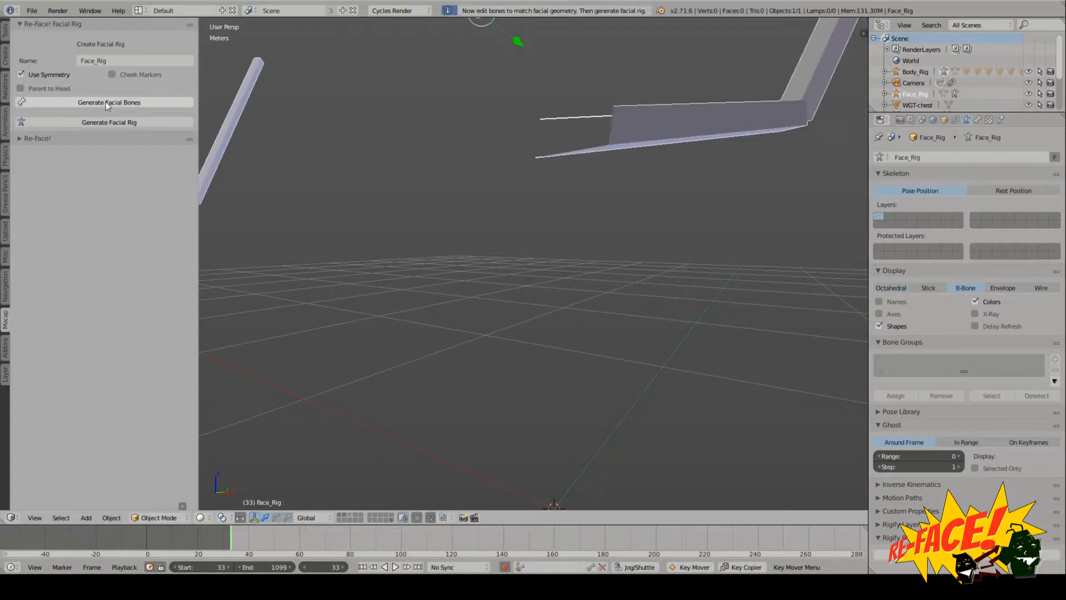
middle_drag(558, 299, 583, 300)
scroll(569, 300, up, 1)
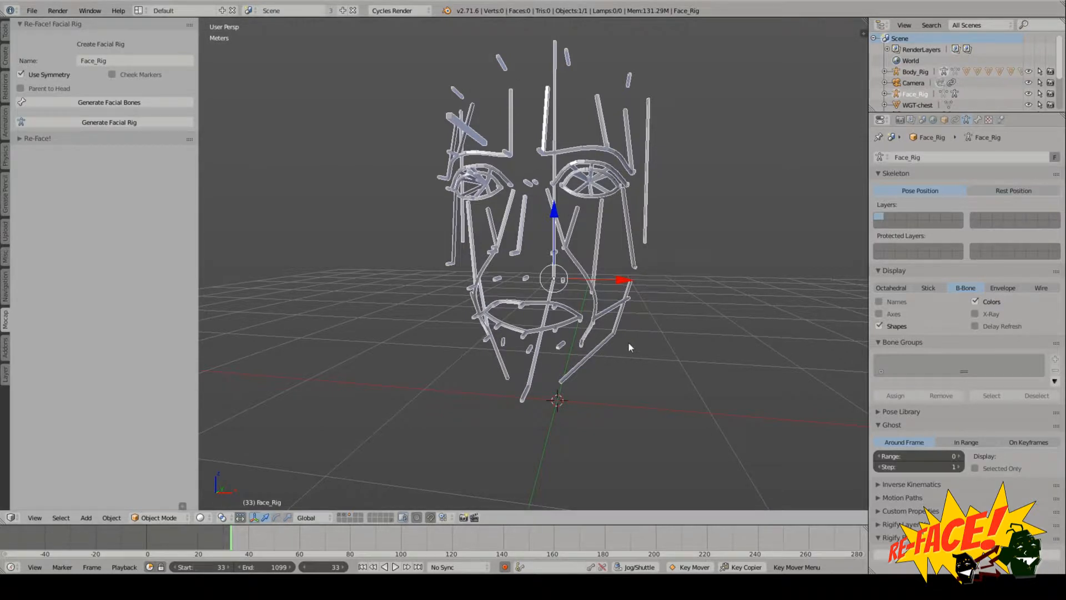
middle_drag(629, 344, 585, 276)
Step: Examine the generated facial bones in Edit Mode and switch Face_Rig to Pose Mode
key(Tab)
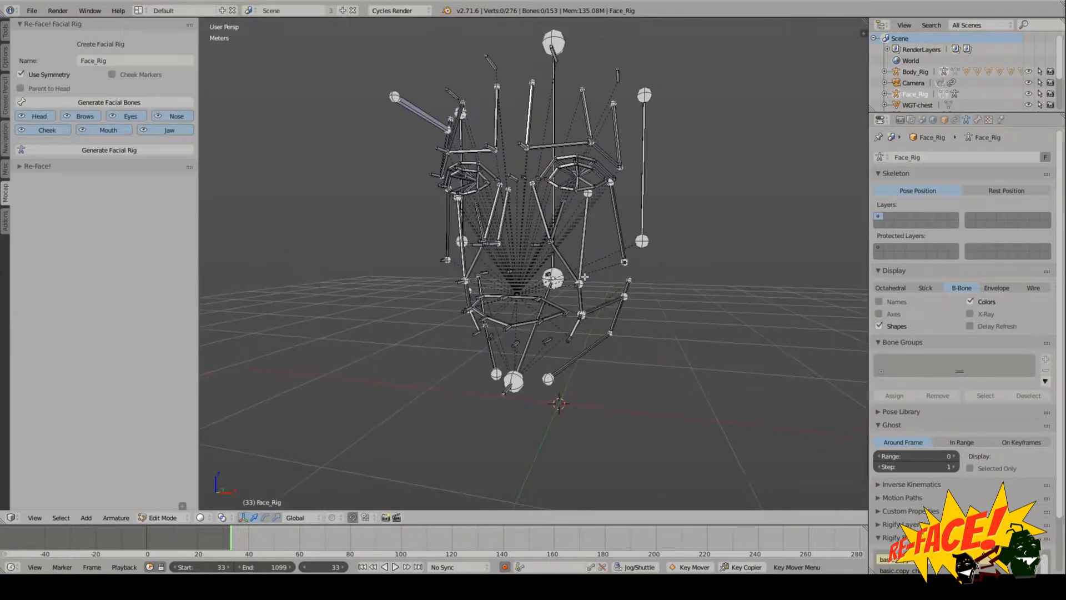
scroll(585, 276, up, 1)
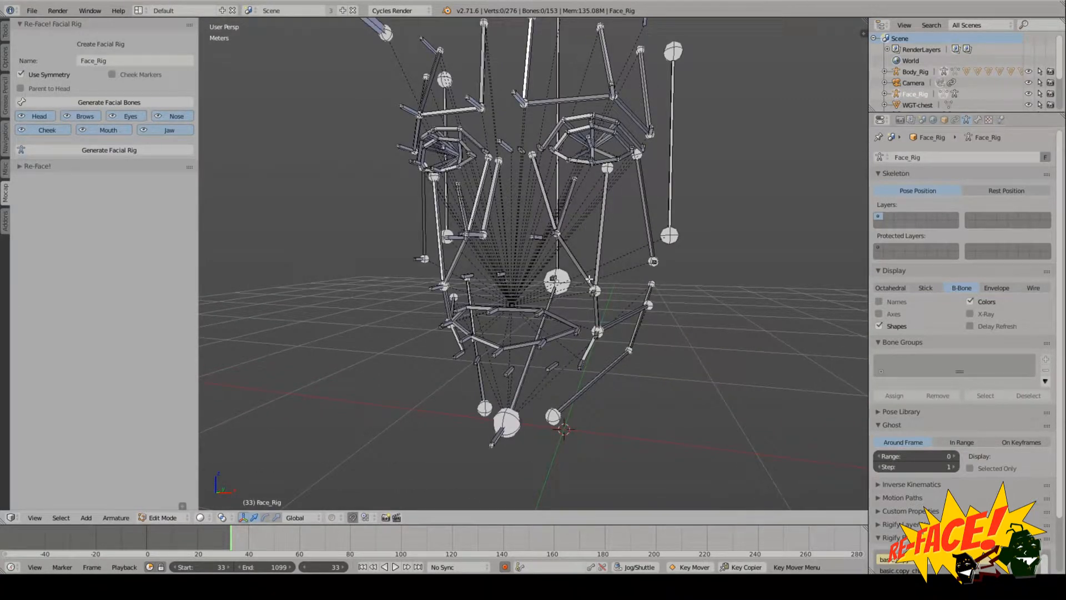
middle_drag(590, 279, 582, 290)
key(ctrl+Tab)
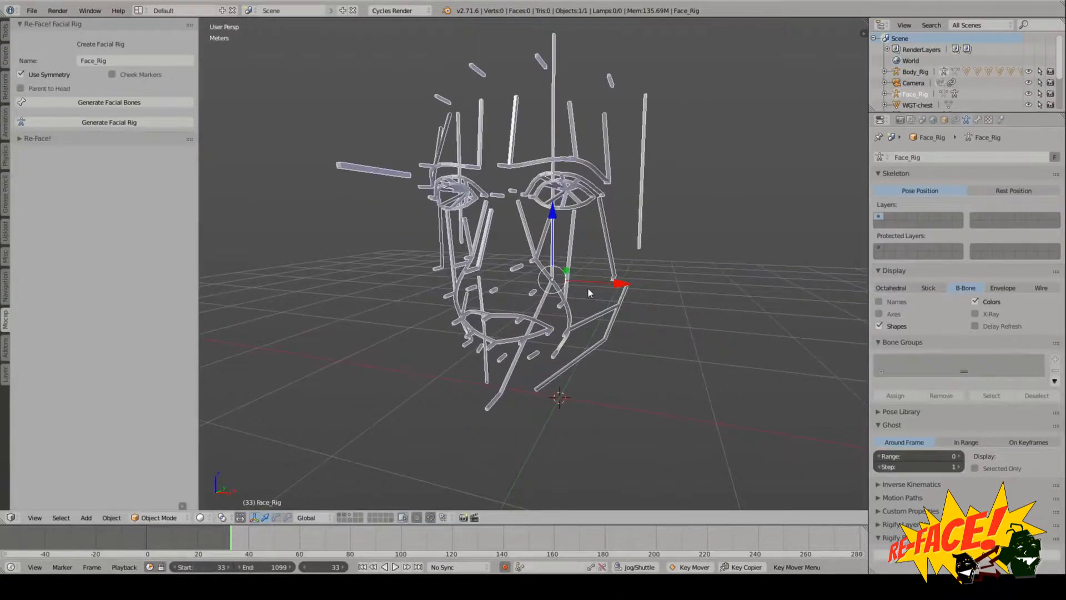
scroll(588, 289, up, 5)
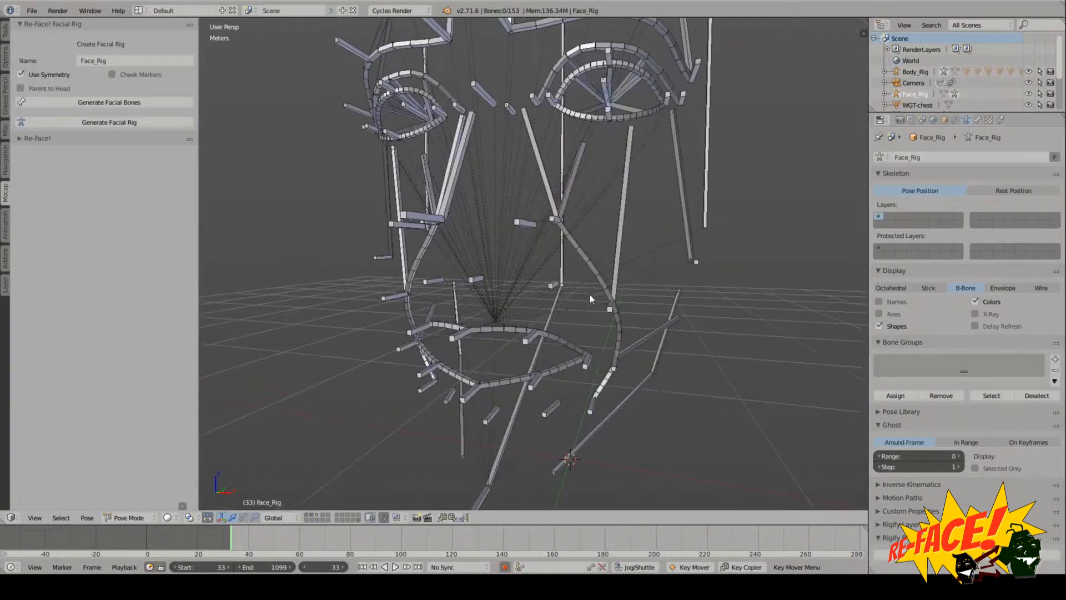
Step: Select the DEF-orb_oris_upper.L bone above the upper lip and show its bone properties to examine the face bones
right_click(588, 307)
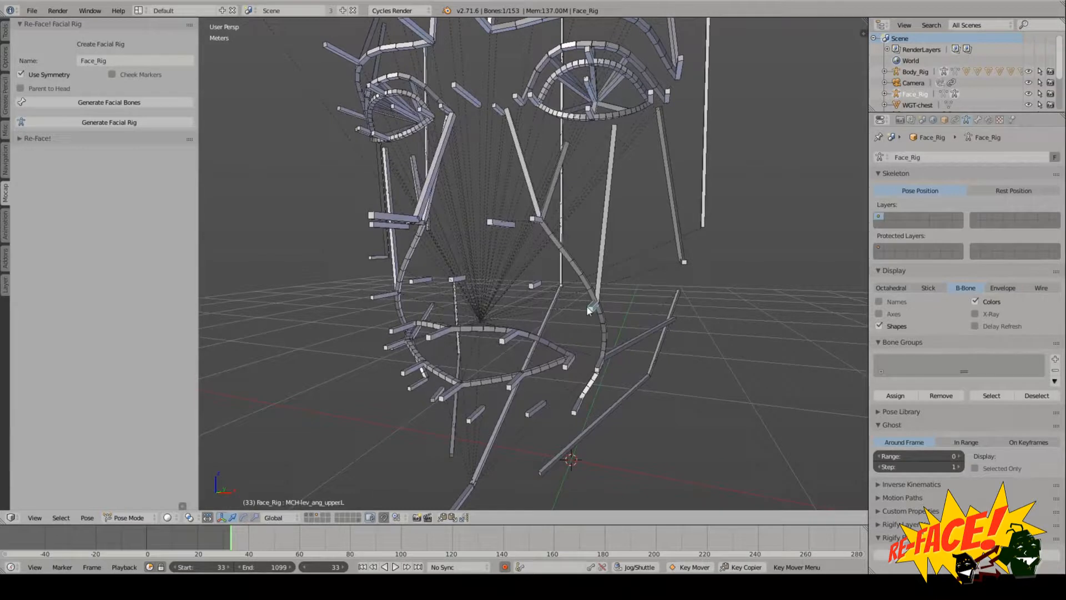
right_click(535, 286)
click(978, 120)
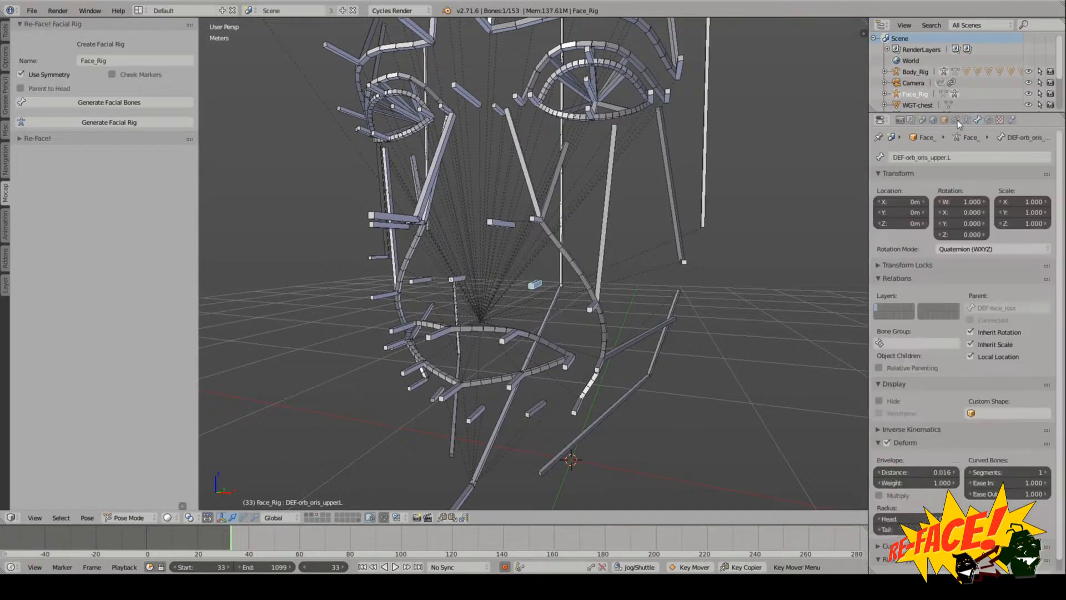
scroll(666, 231, down, 4)
mouse_move(576, 241)
middle_down()
mouse_move(595, 248)
mouse_move(569, 254)
mouse_move(628, 247)
mouse_move(558, 241)
middle_up()
scroll(563, 244, up, 4)
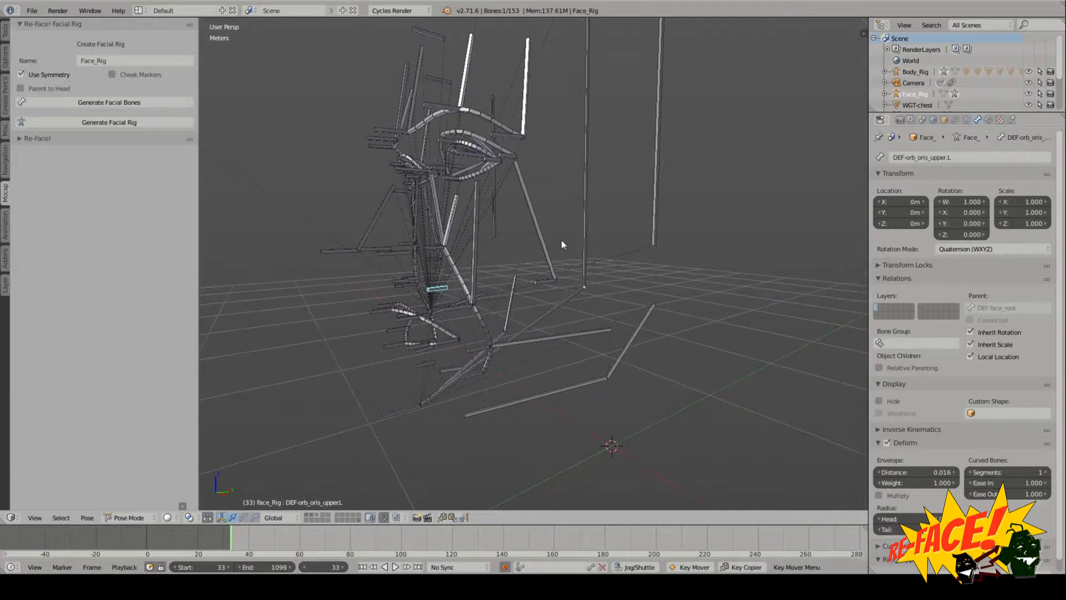
Step: Try moving the TRK-nose.C tracker bone along the Y axis in Edit Mode, returning to Pose Mode without keeping the move
scroll(566, 244, down, 3)
key(Tab)
scroll(573, 248, up, 3)
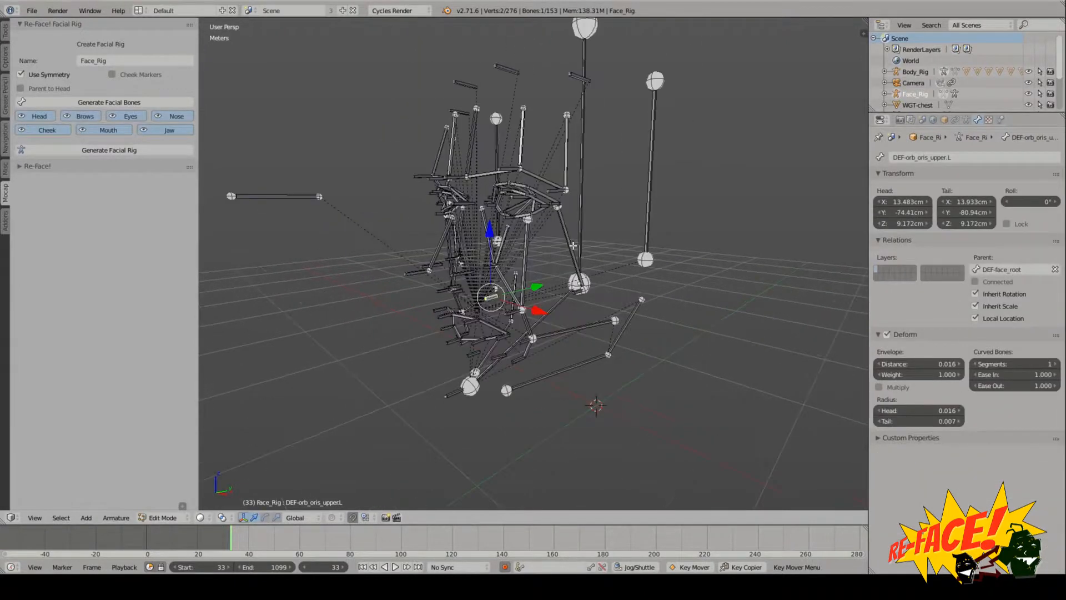
right_click(414, 275)
key(g)
key(y)
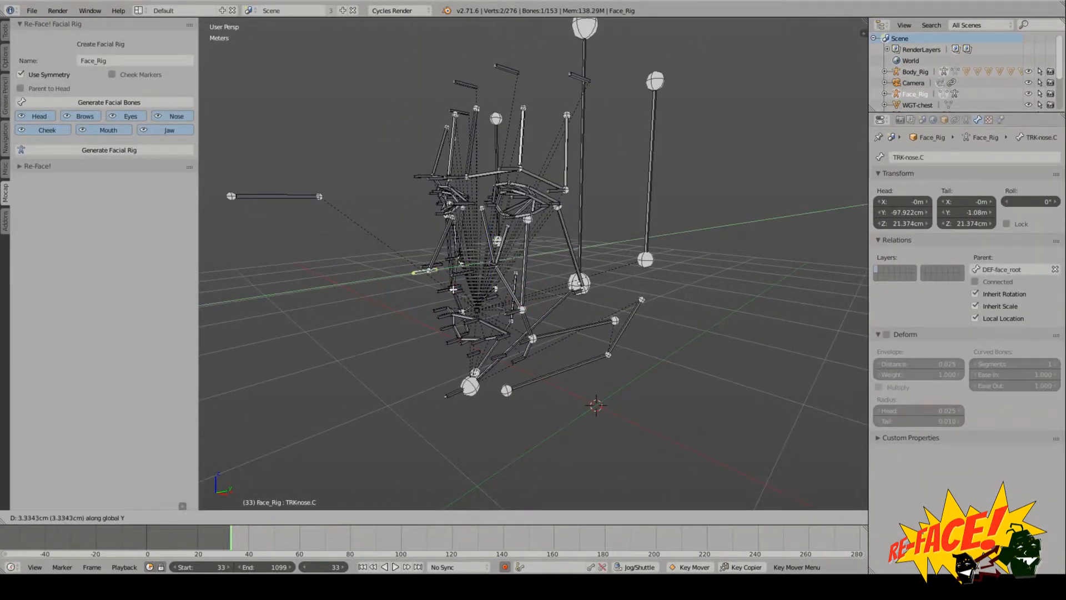
right_click(474, 286)
key(Tab)
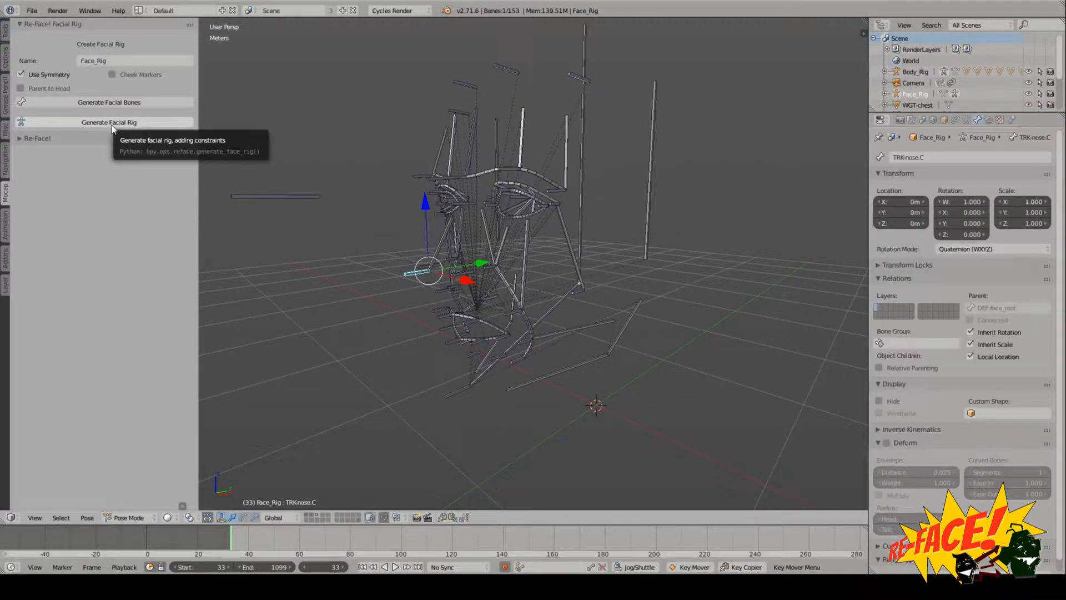
Step: Inspect the right cheek's zygomatic bones by selecting DEF-zyg_min_inner.R, DEF-zyg_min.R and DEF-zyg_maj.R one after another
mouse_move(576, 247)
middle_down()
mouse_move(611, 256)
mouse_move(554, 236)
mouse_move(567, 243)
middle_up()
scroll(606, 259, up, 4)
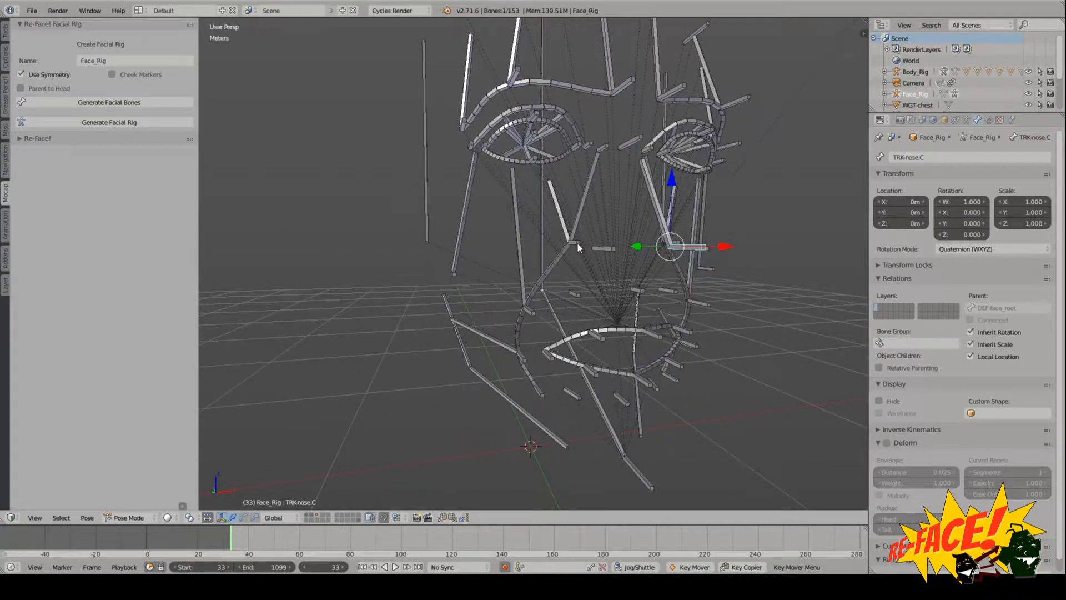
right_click(557, 203)
right_click(518, 221)
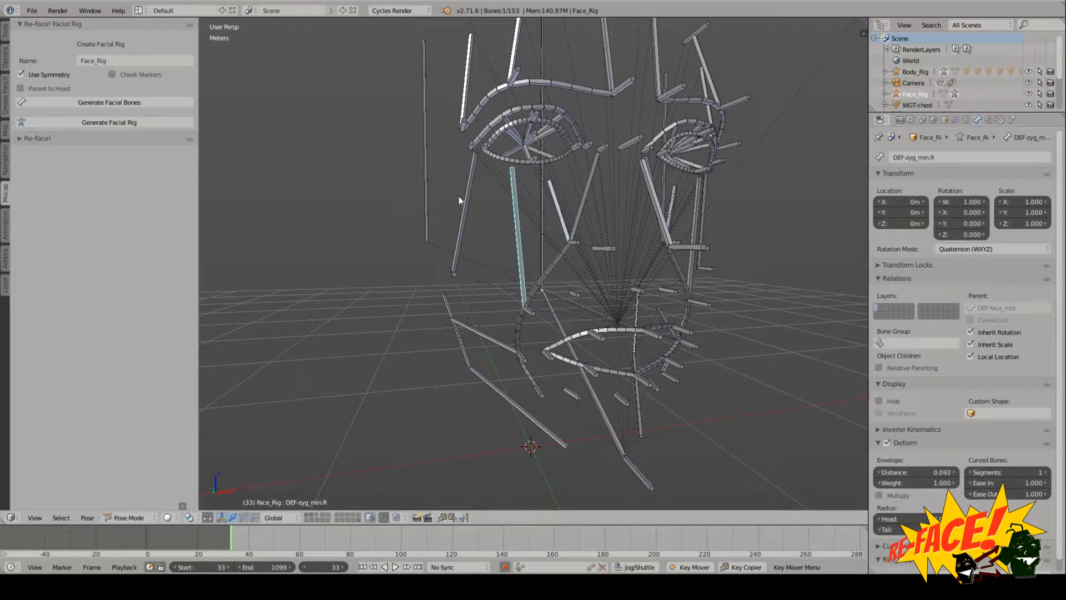
right_click(468, 191)
right_click(560, 208)
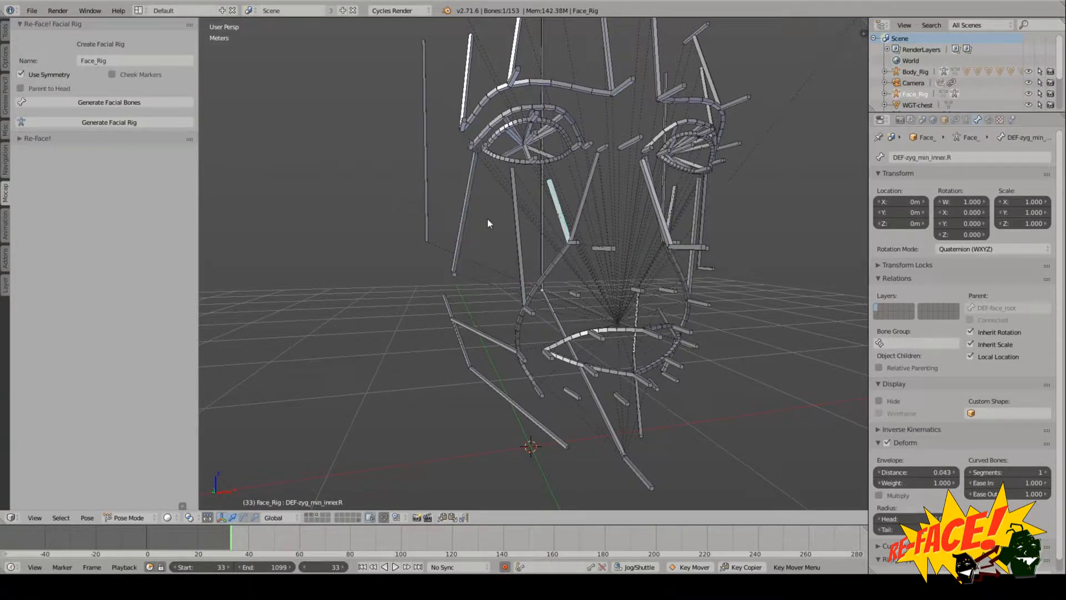
right_click(514, 217)
right_click(464, 206)
Step: Inspect the matching zygomatic bones on the left cheek, ending with DEF-zyg_maj.L, and deselect everything
middle_drag(675, 238, 613, 233)
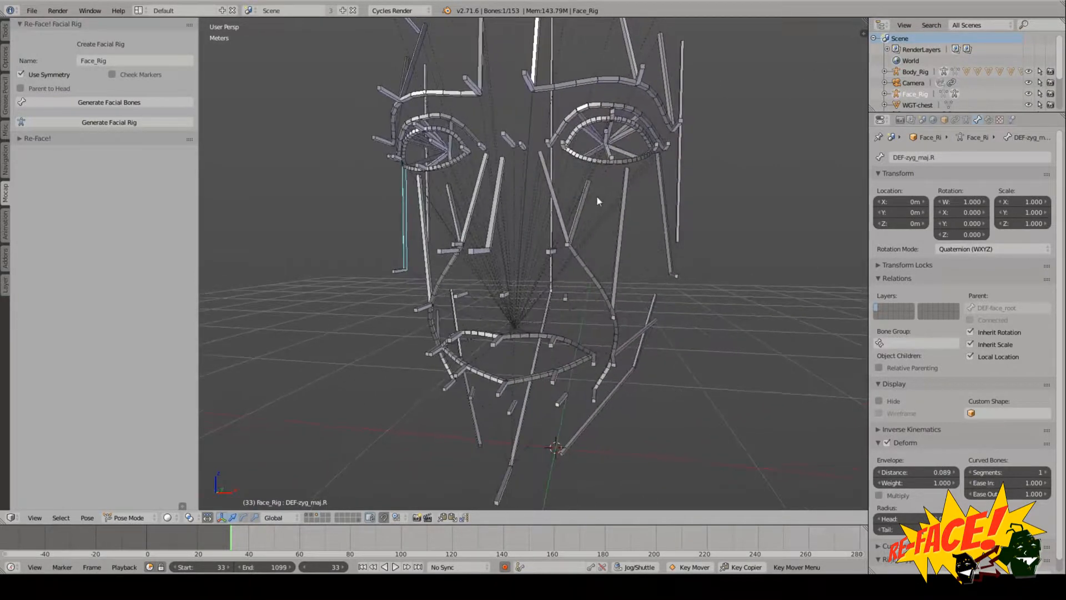
right_click(580, 190)
right_click(623, 199)
right_click(660, 192)
middle_drag(661, 193, 581, 233)
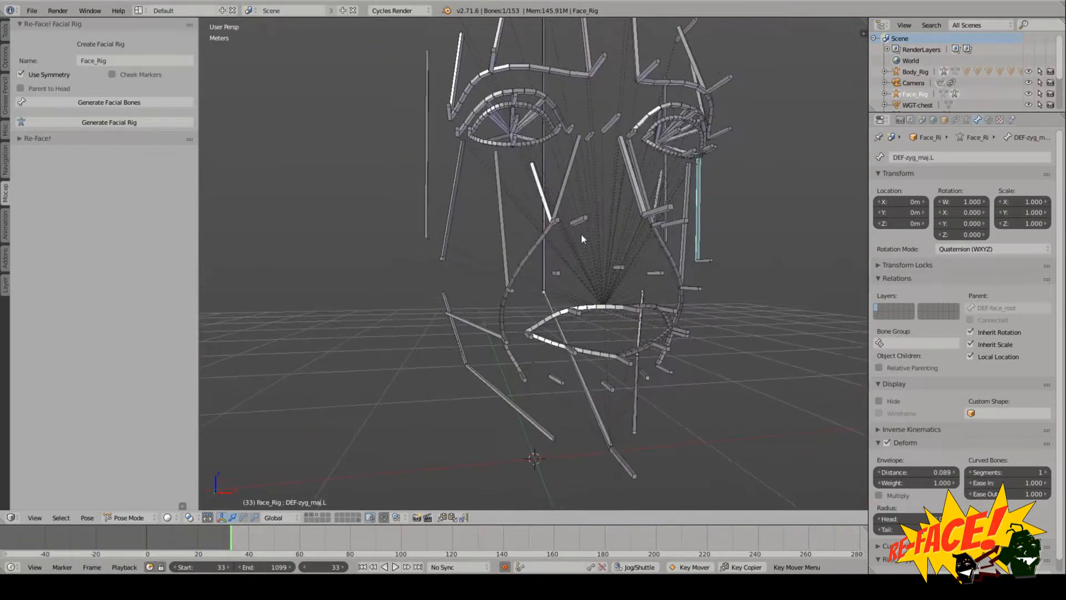
key(a)
Step: Examine the nostril tracker TRK-nose.R and the neighbouring DEF-zyg_min_inner.R bone, leaving no bone selected
middle_drag(572, 316, 494, 278)
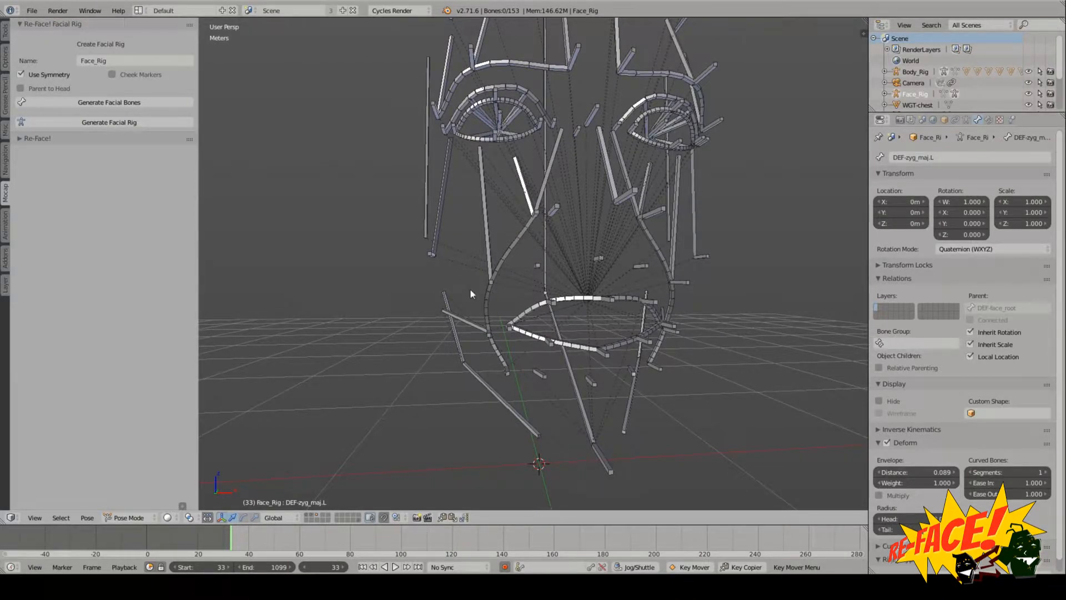
middle_drag(470, 288, 538, 323)
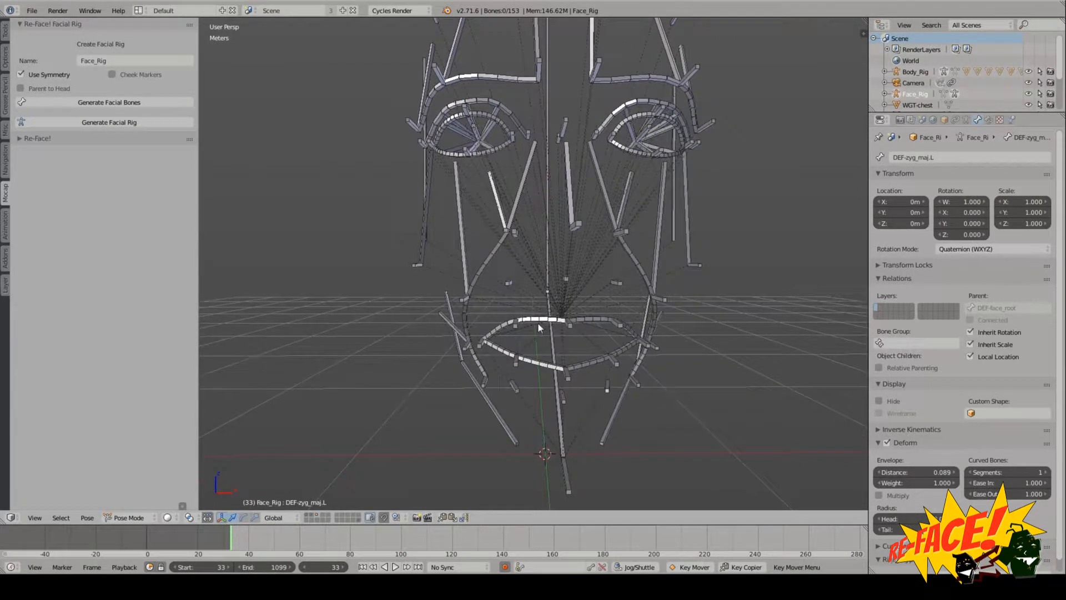
right_click(514, 236)
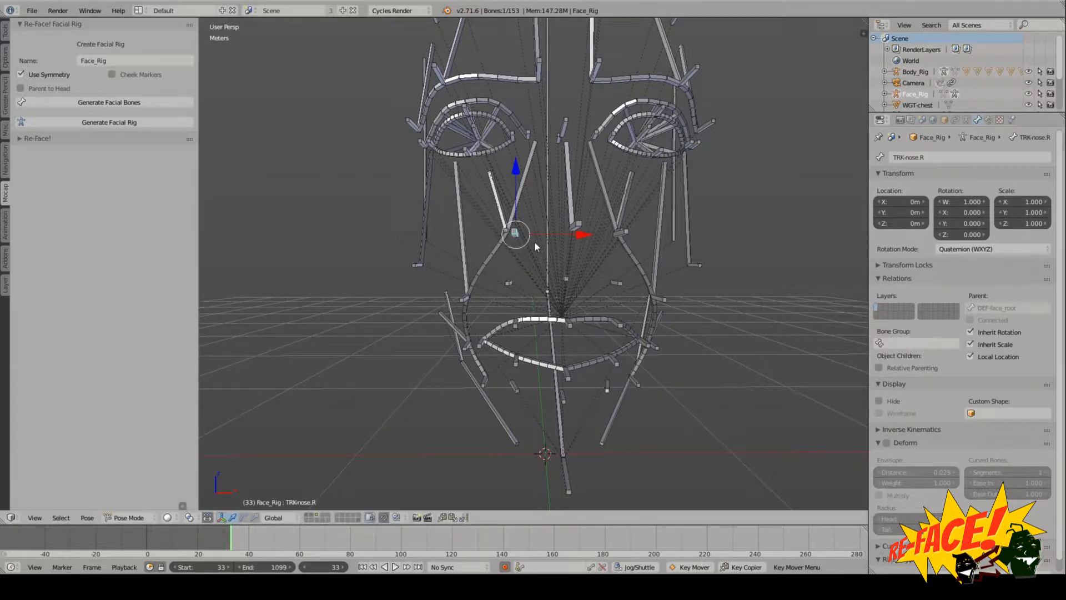
middle_drag(530, 242, 550, 261)
scroll(550, 261, up, 3)
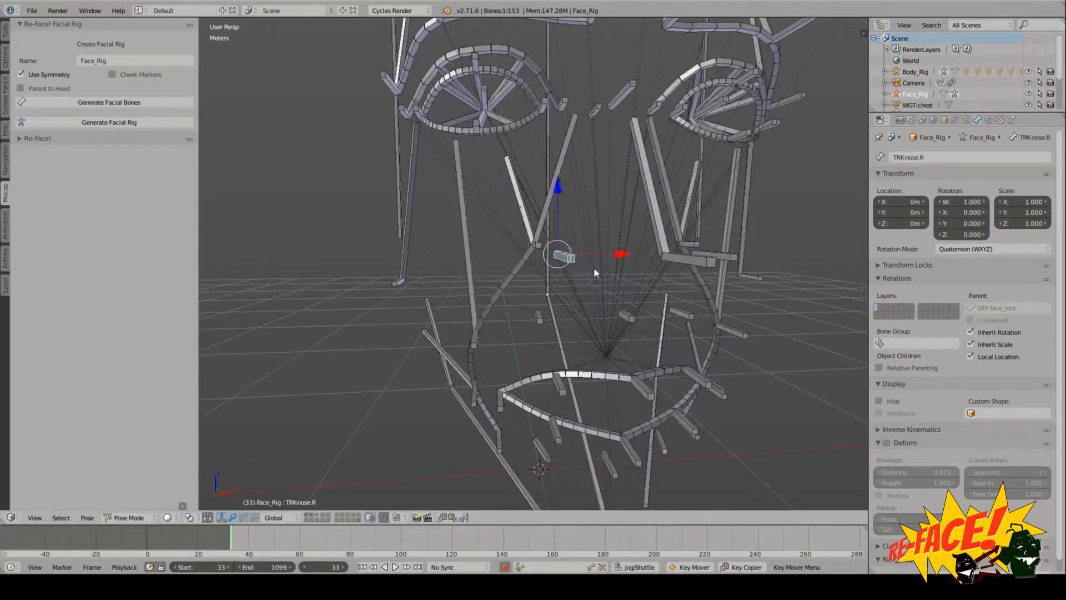
right_click(524, 190)
scroll(729, 329, down, 2)
key(a)
mouse_move(577, 287)
middle_down()
mouse_move(554, 282)
mouse_move(565, 282)
middle_up()
scroll(570, 252, down, 2)
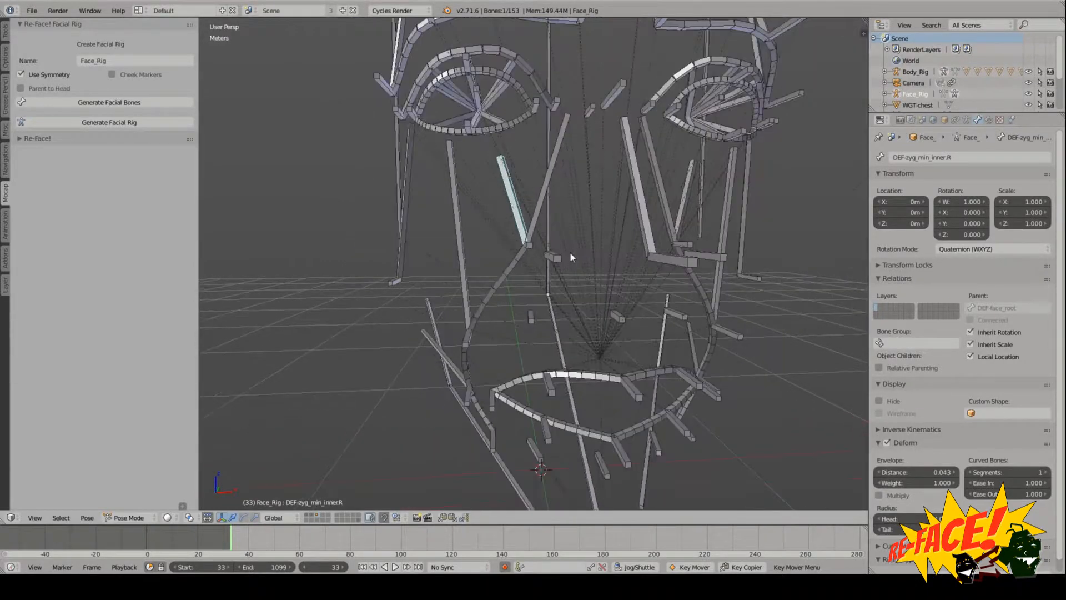
scroll(570, 251, down, 2)
middle_drag(570, 252, 573, 261)
scroll(574, 263, up, 2)
key(a)
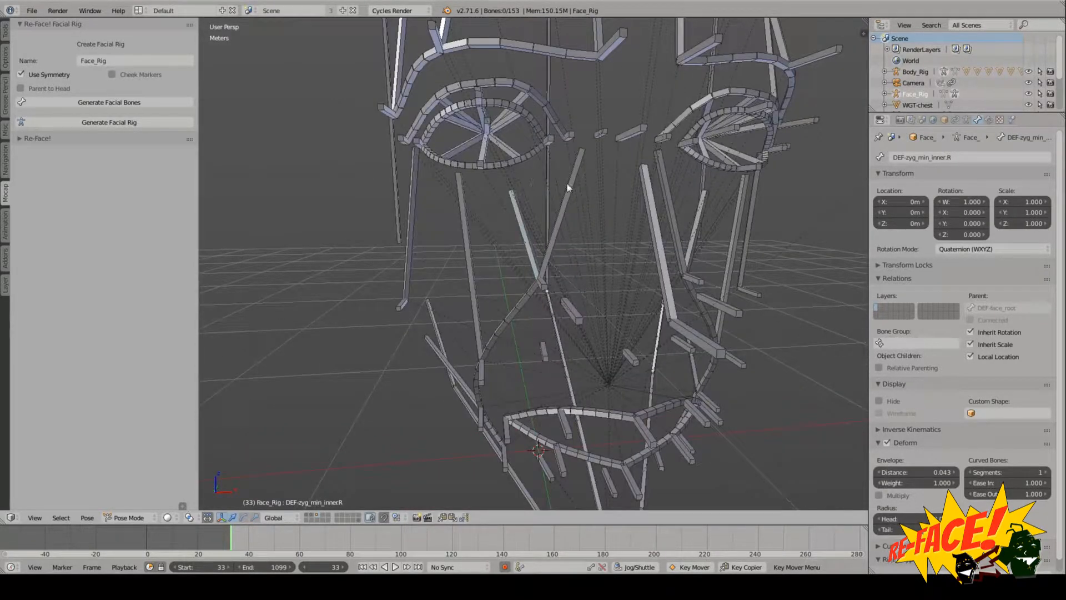
Step: Switch Face_Rig to Object Mode and delete the armature
mouse_move(585, 216)
middle_down()
mouse_move(566, 205)
mouse_move(580, 201)
middle_up()
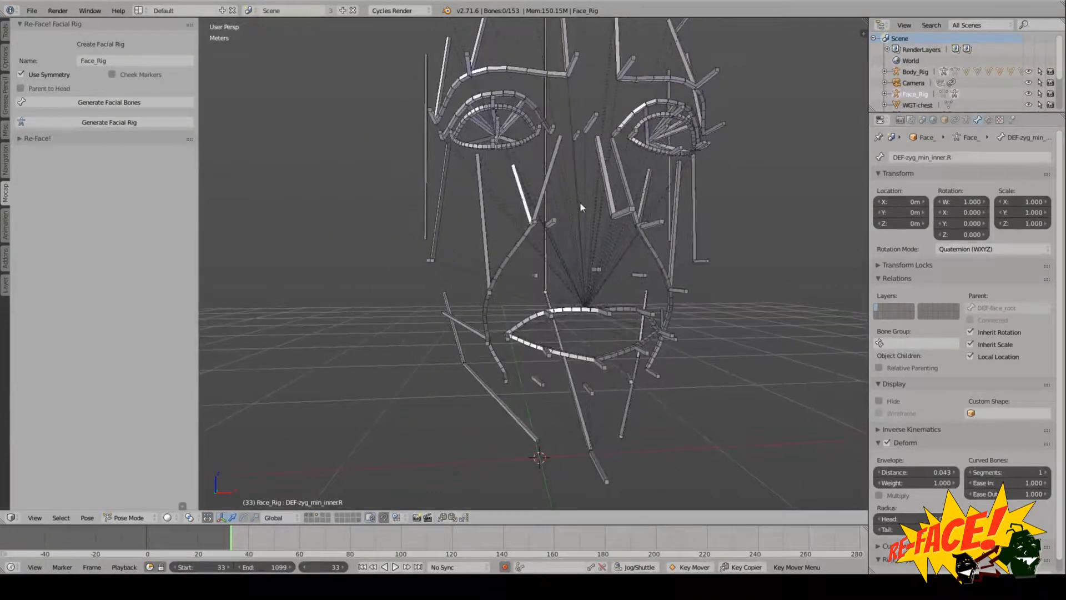
middle_drag(547, 263, 553, 272)
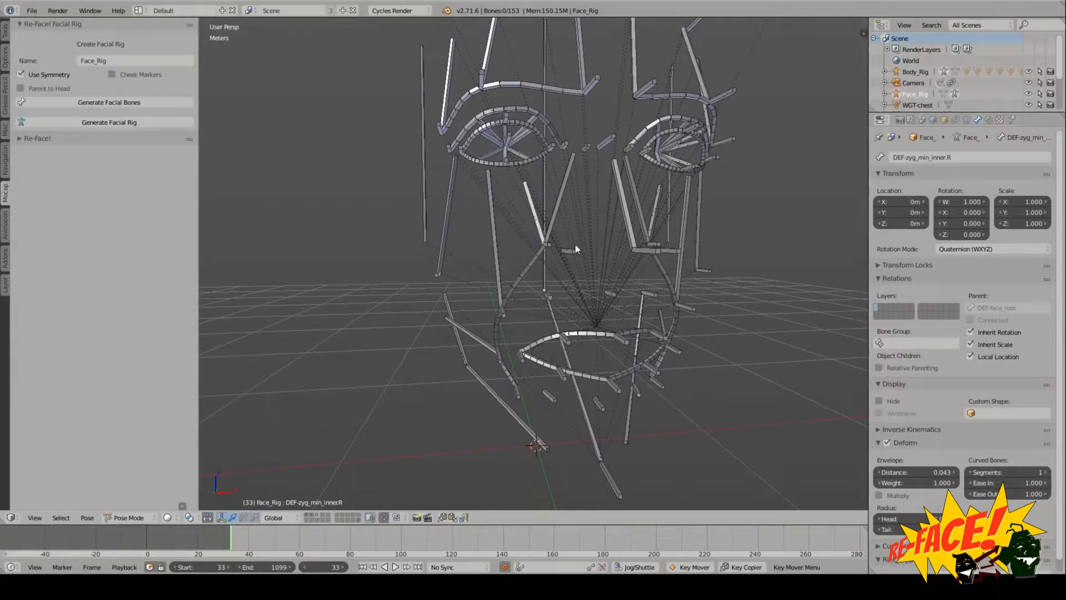
scroll(575, 243, down, 3)
middle_drag(579, 251, 548, 251)
scroll(566, 255, up, 1)
key(ctrl+Tab)
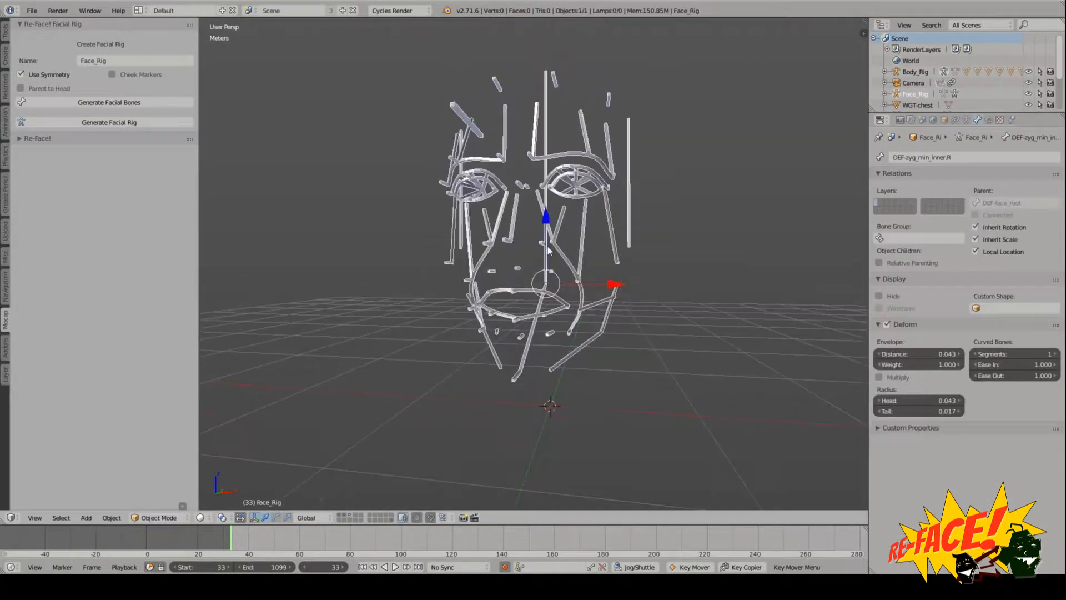
click(547, 247)
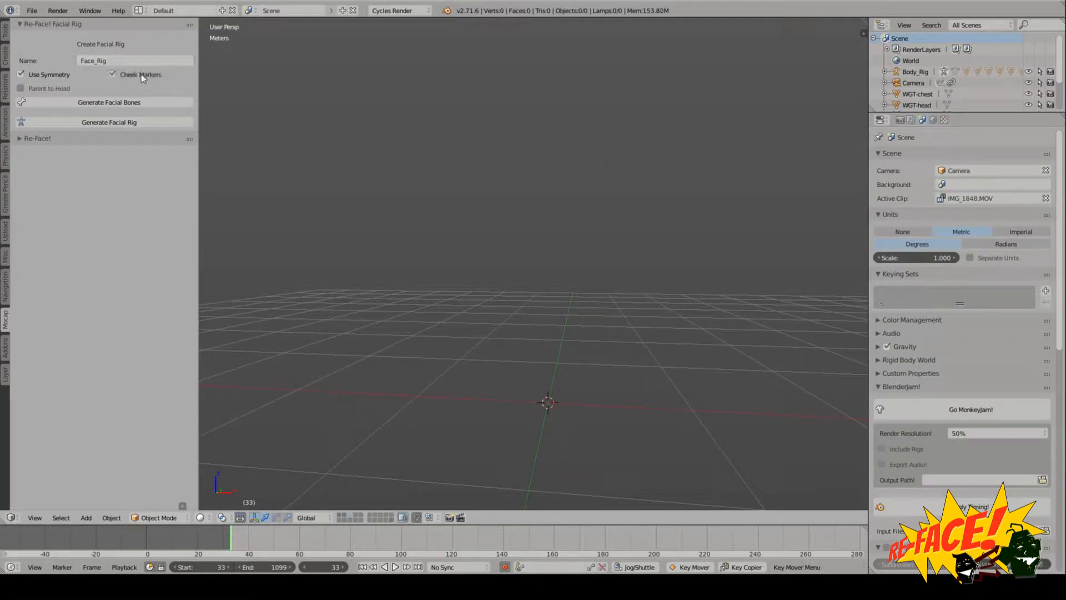
Step: Enable Cheek Markers and Parent to Head for the facial rig, and switch the scene to the first layer with the head model
click(37, 87)
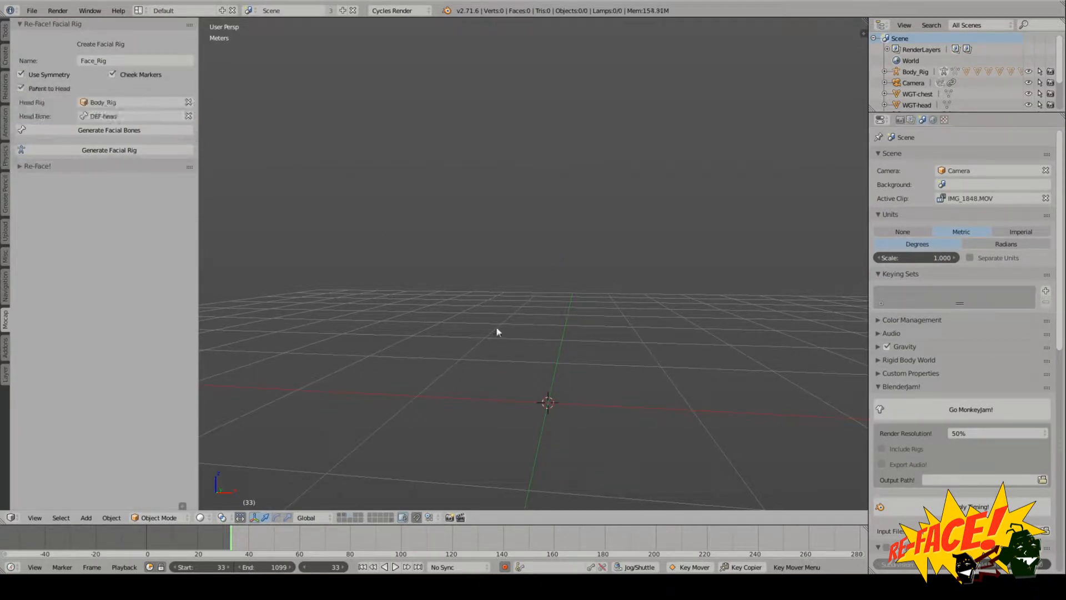
middle_drag(513, 305, 506, 303)
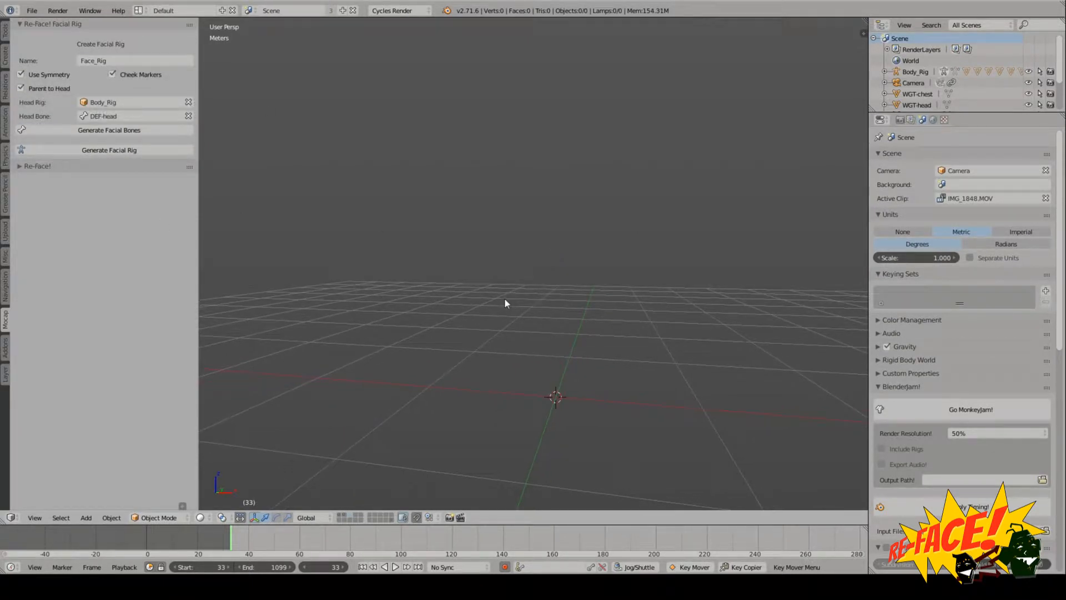
key(1)
shift+middle_drag(570, 347, 555, 286)
scroll(527, 247, up, 4)
scroll(478, 309, up, 6)
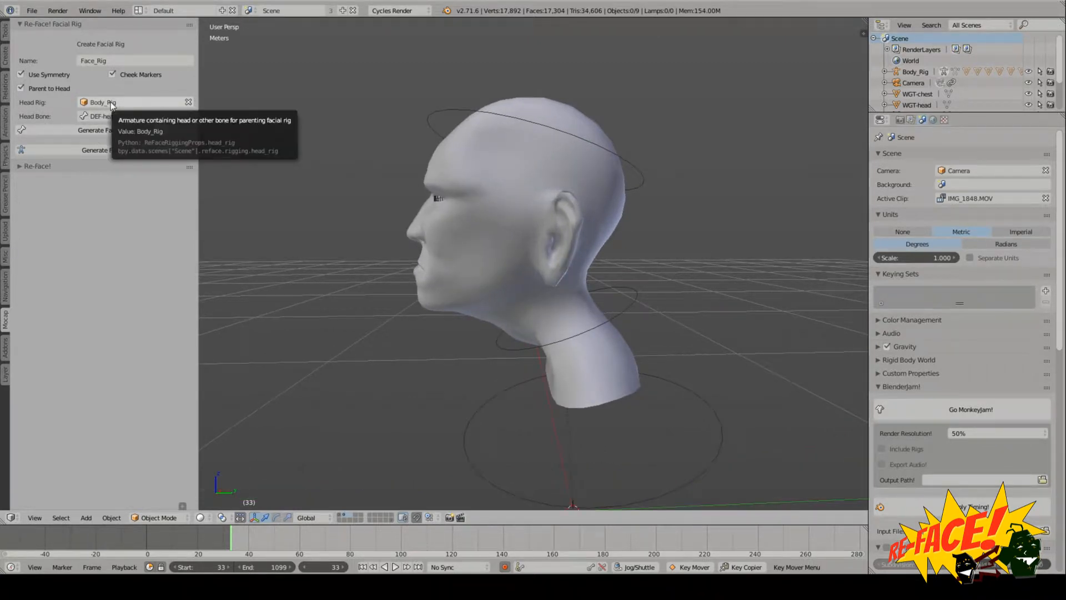
Step: Select the CTRL-head control, open Body_Rig in Edit Mode with wireframe shading, and show the armature's settings
middle_drag(479, 234, 498, 234)
right_click(642, 185)
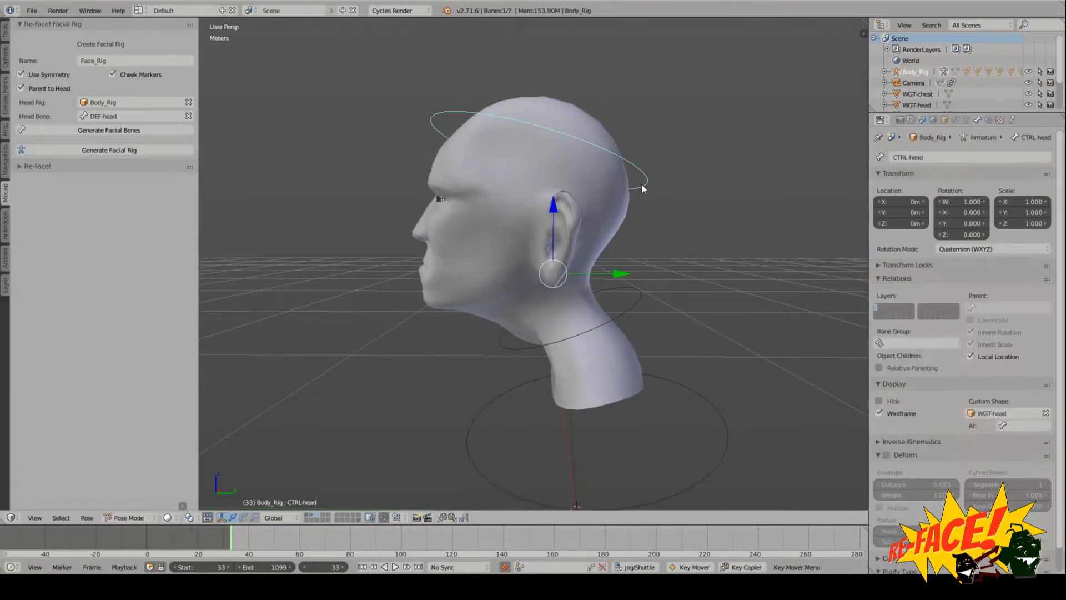
key(Tab)
key(z)
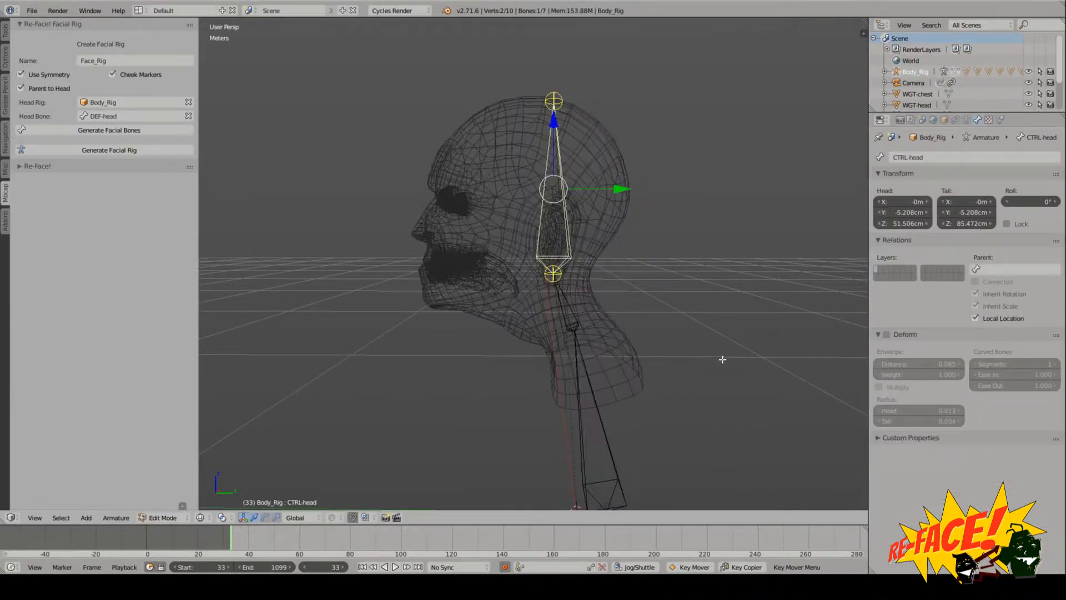
click(968, 120)
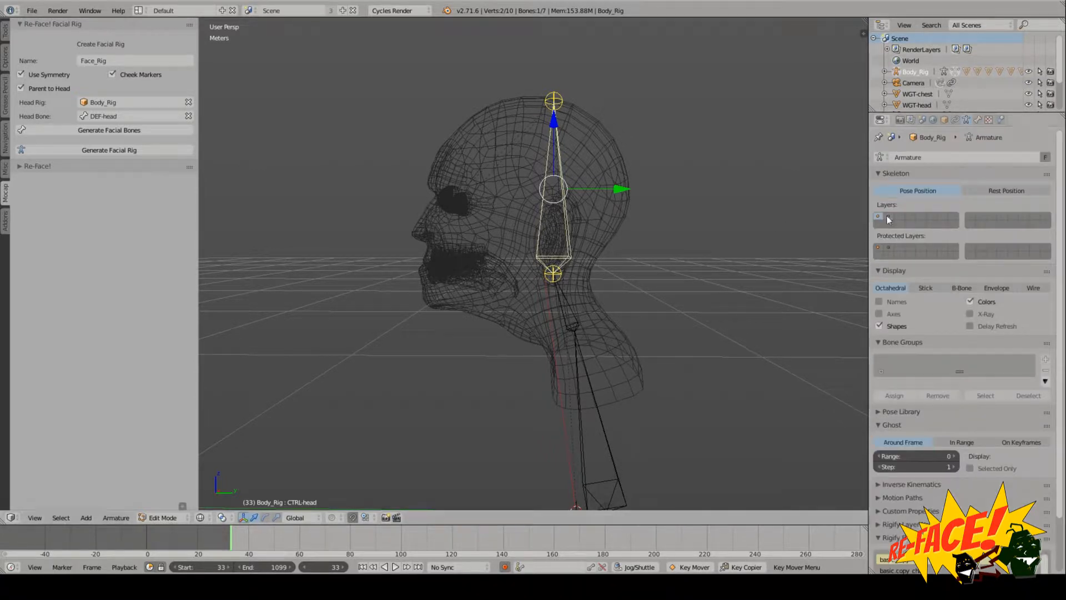
Step: Show the armature's second bone layer alongside the first, hide the CTRL-head bone and select the overlapping DEF-head bone
right_click(566, 256)
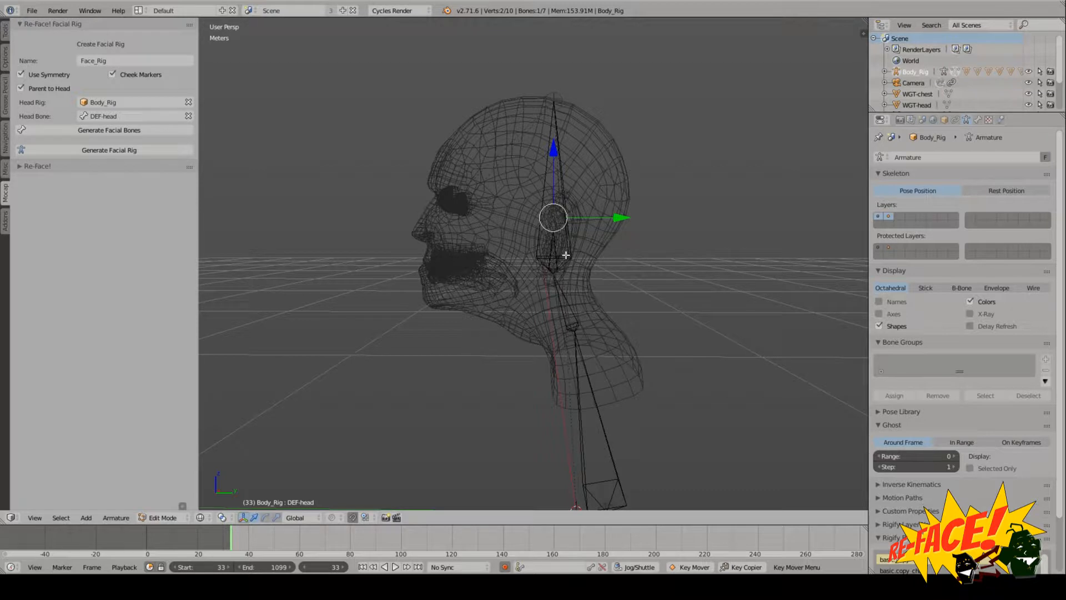
right_click(566, 254)
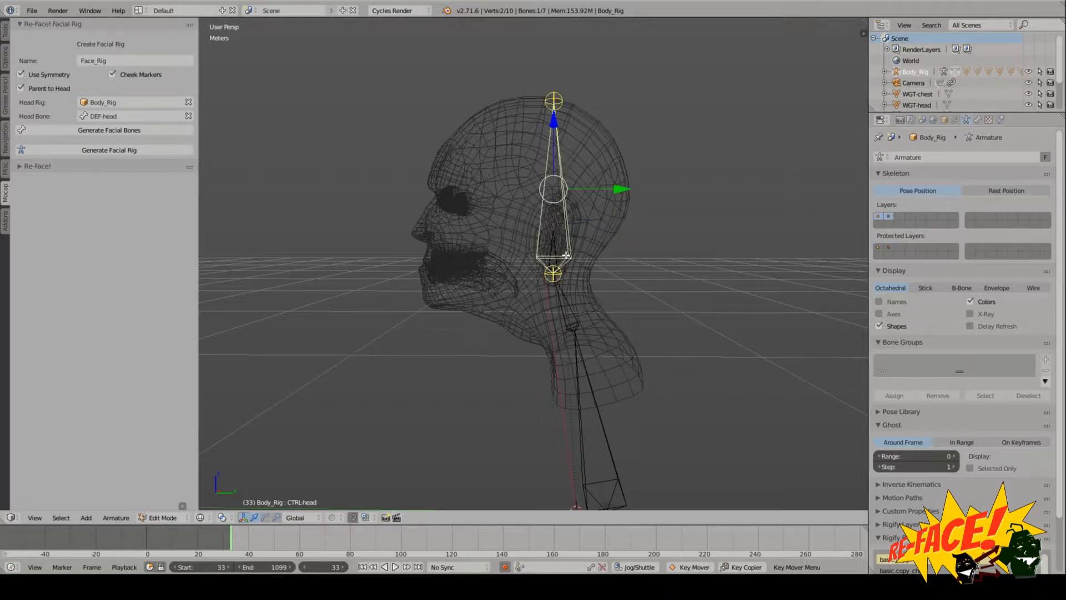
key(h)
right_click(566, 255)
middle_drag(582, 272, 579, 272)
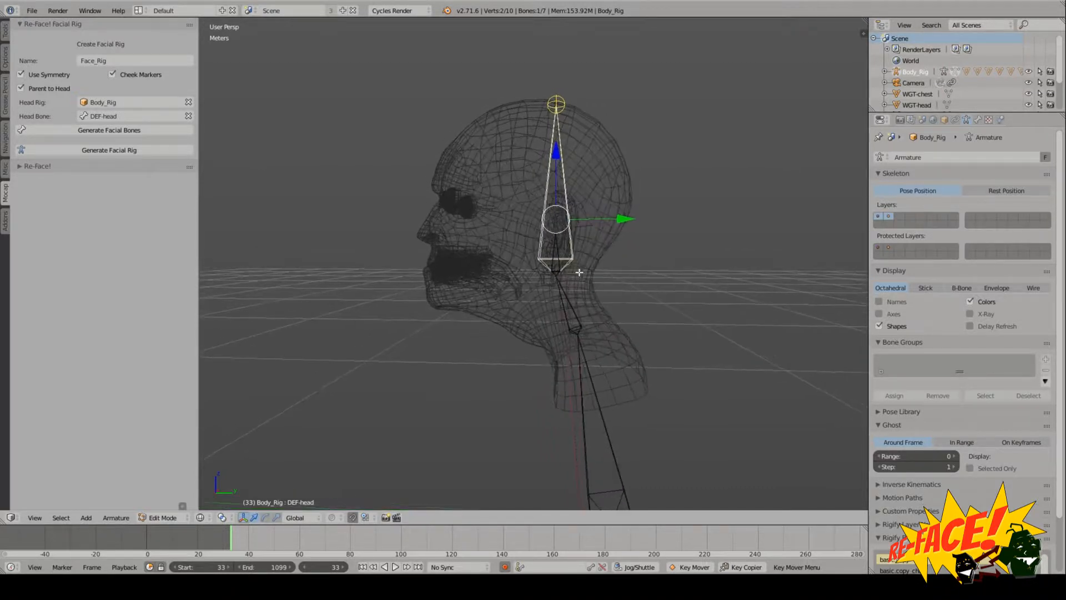
Step: Snap the 3D cursor to the selected DEF-head bone
scroll(595, 285, up, 3)
key(shift+s)
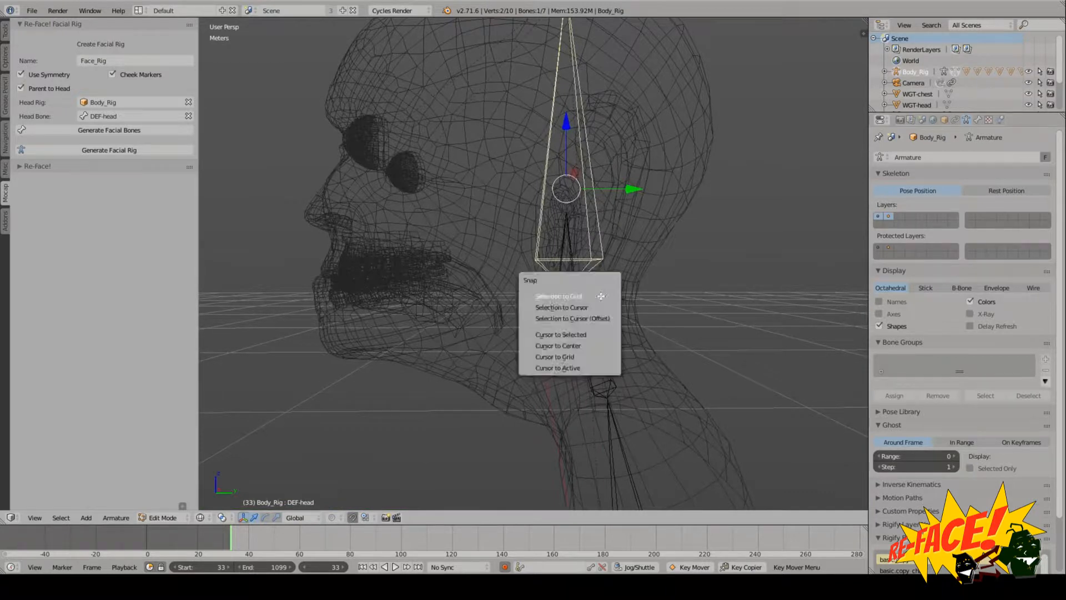
click(566, 335)
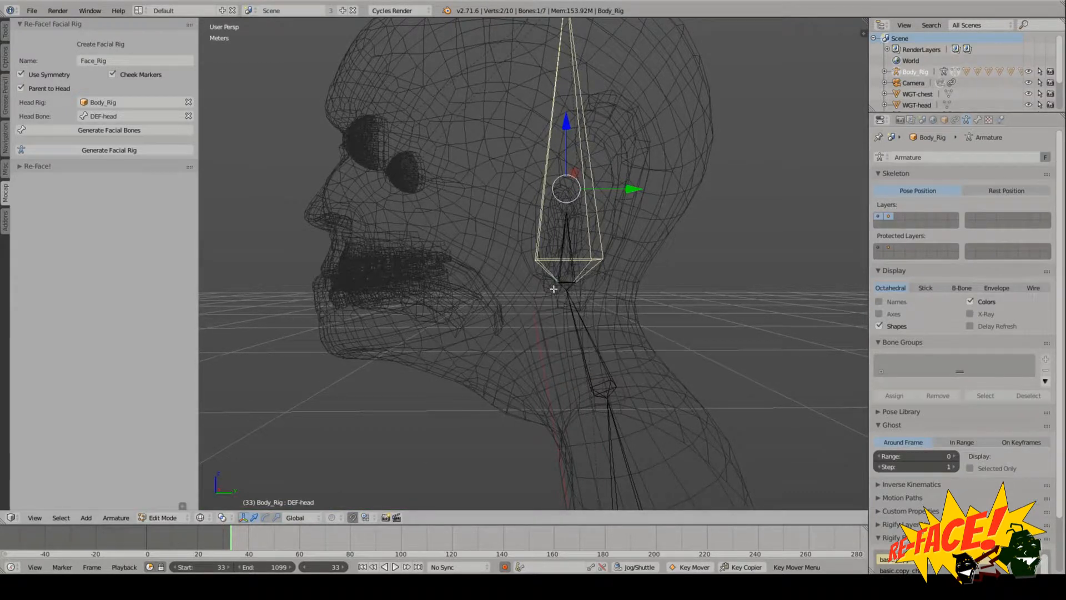
Step: Select only the base joint of the DEF-head bone and snap the 3D cursor to it
scroll(565, 250, down, 1)
scroll(550, 106, down, 1)
right_click(561, 290)
scroll(568, 298, up, 1)
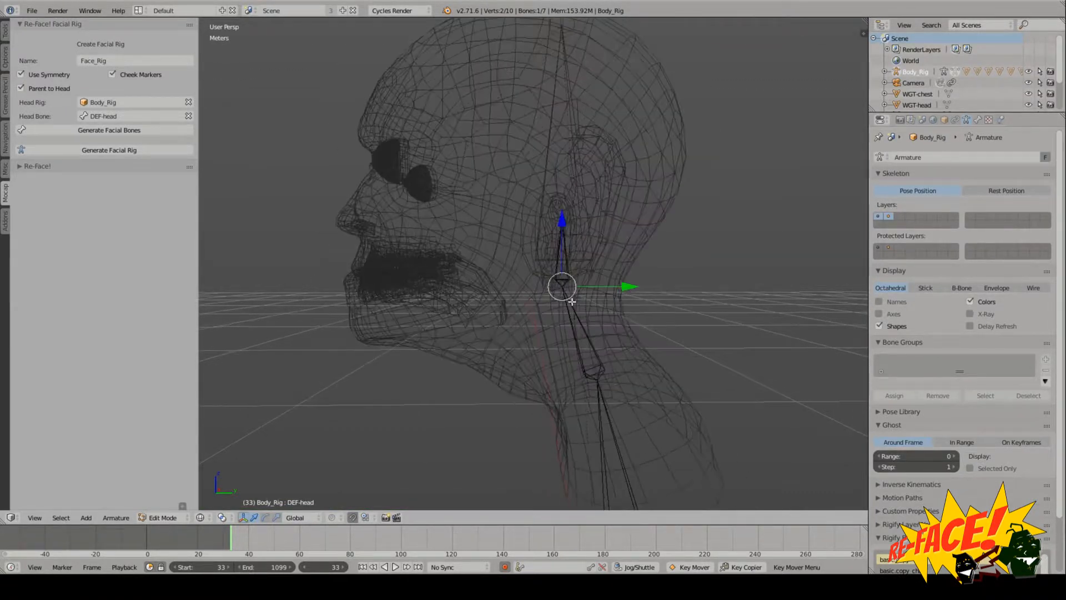
key(shift+s)
click(544, 336)
scroll(555, 340, up, 1)
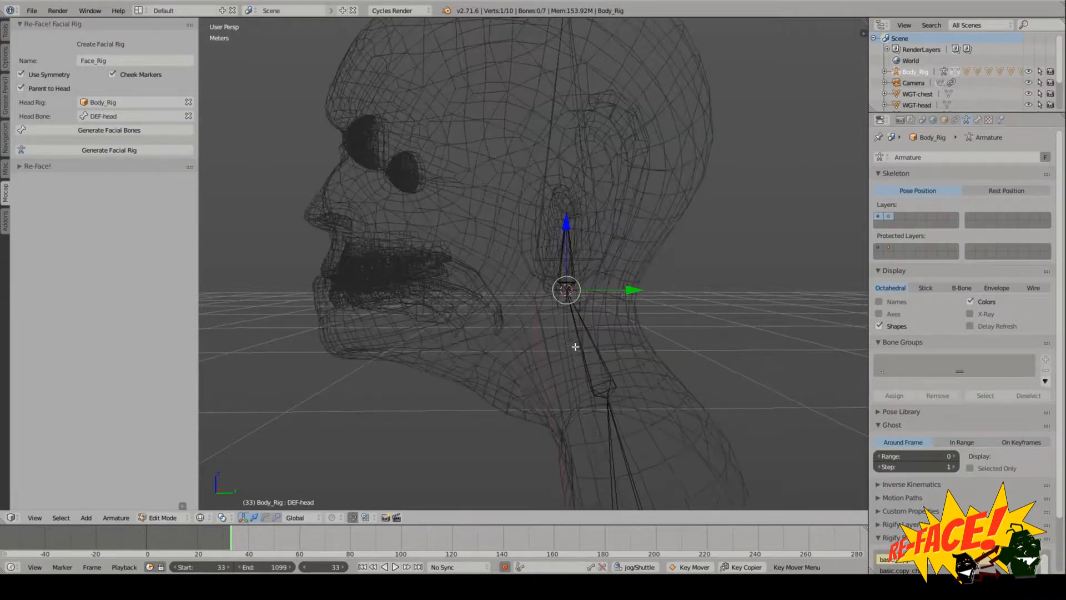
scroll(589, 311, down, 2)
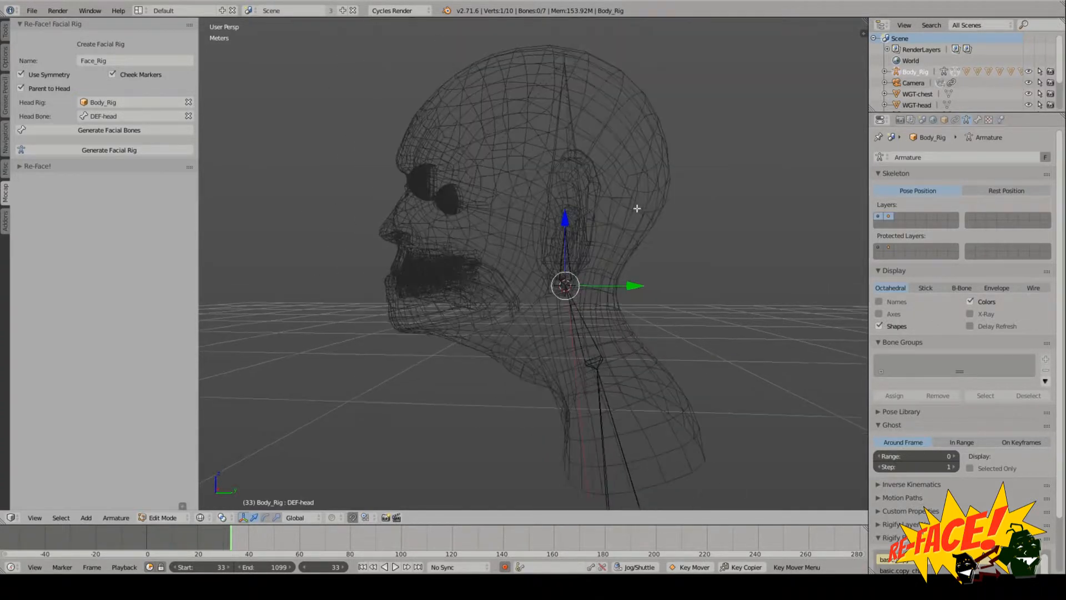
Step: Return Body_Rig to Pose Mode and generate the facial bones with the current Re-Face! settings
middle_drag(635, 207, 586, 297)
key(Tab)
scroll(577, 271, down, 2)
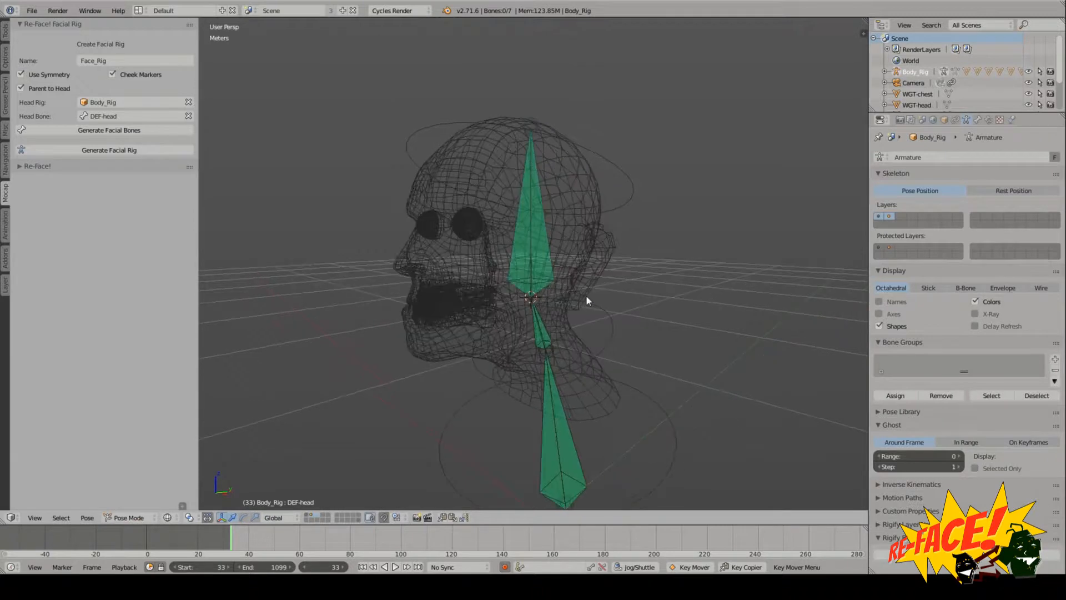
click(121, 130)
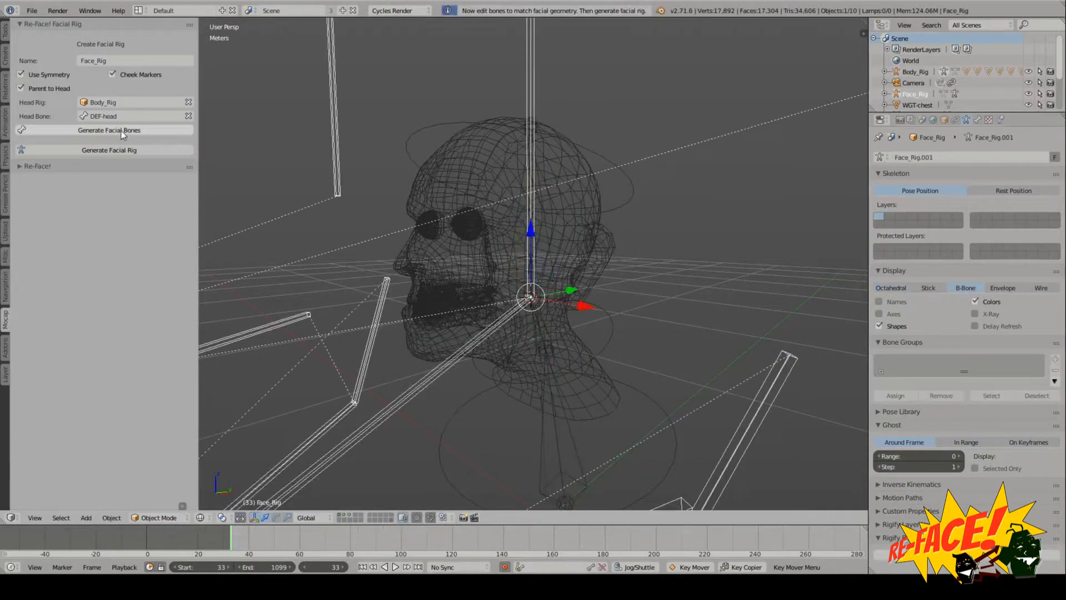
middle_drag(766, 317, 598, 245)
scroll(599, 245, up, 8)
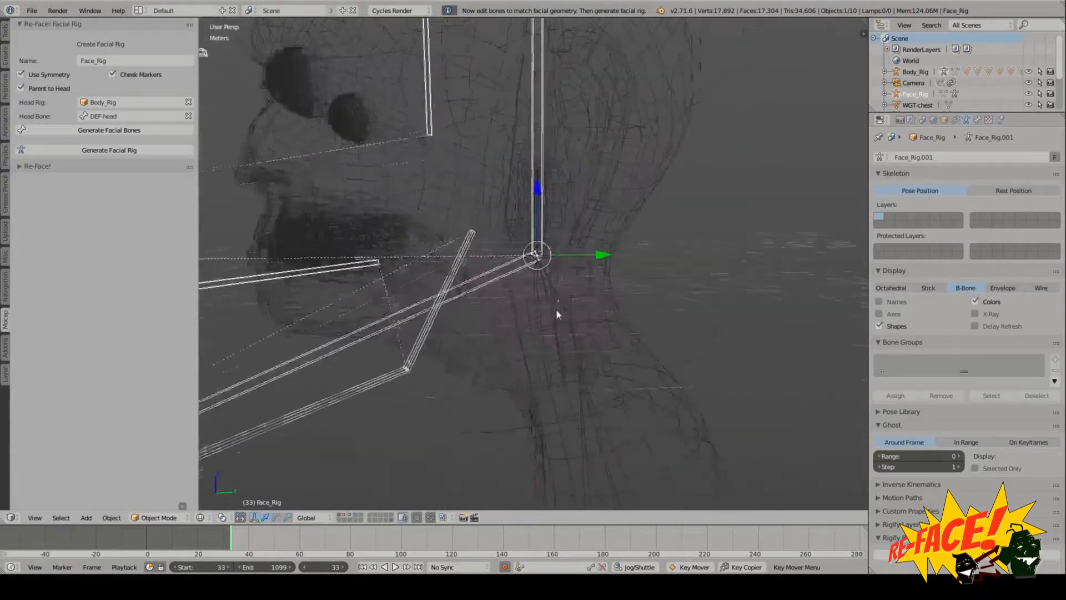
scroll(537, 253, down, 8)
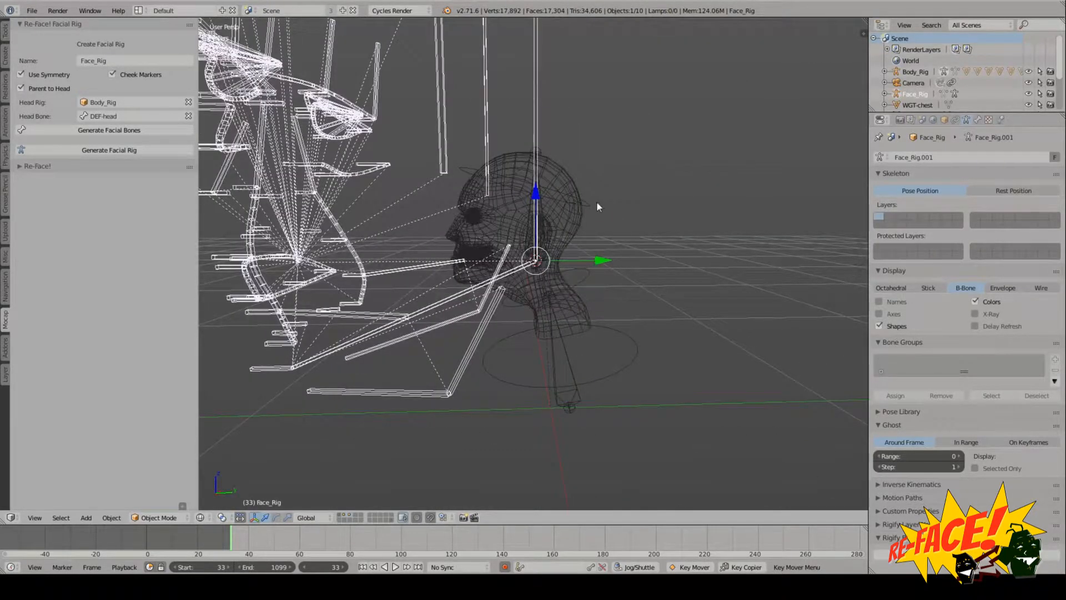
Step: Try rotating the CTRL-head control to check the head's pivot point, cancelling each rotation
right_click(595, 203)
key(r)
right_click(652, 213)
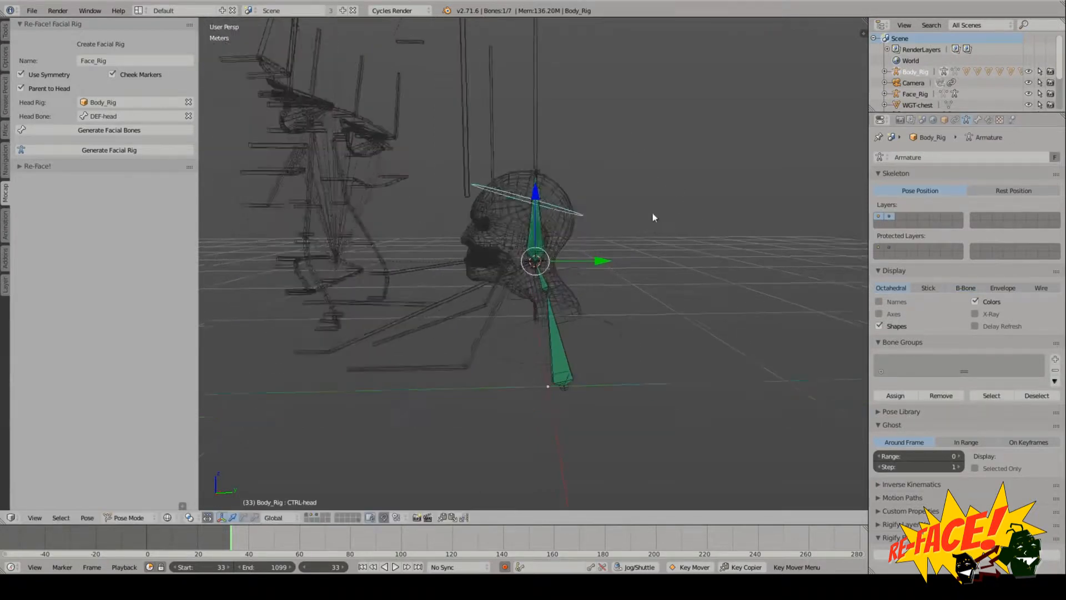
scroll(652, 212, down, 2)
middle_drag(652, 212, 605, 263)
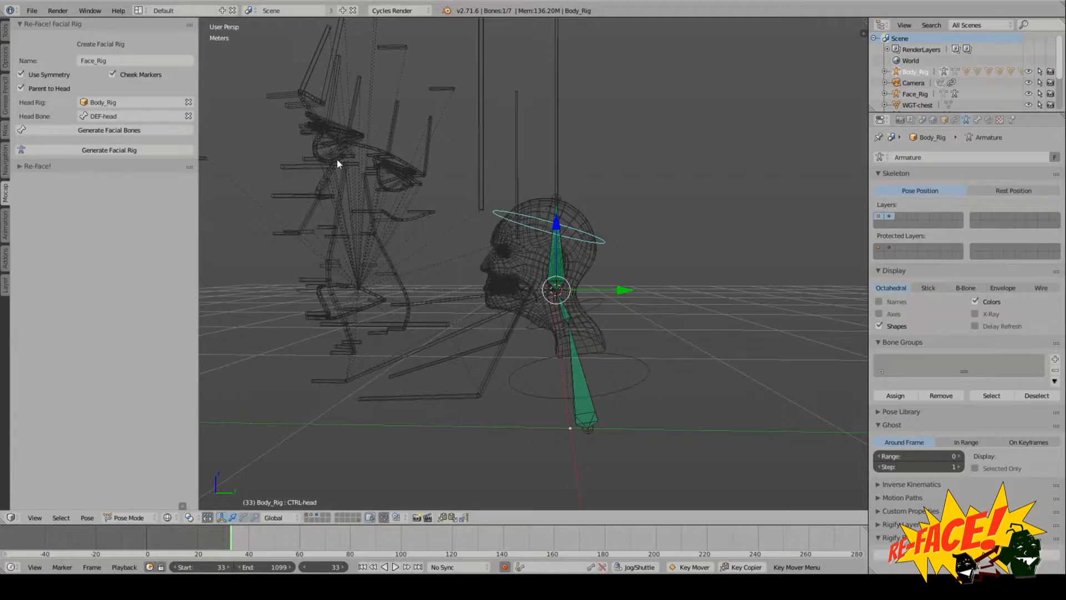
scroll(651, 343, up, 3)
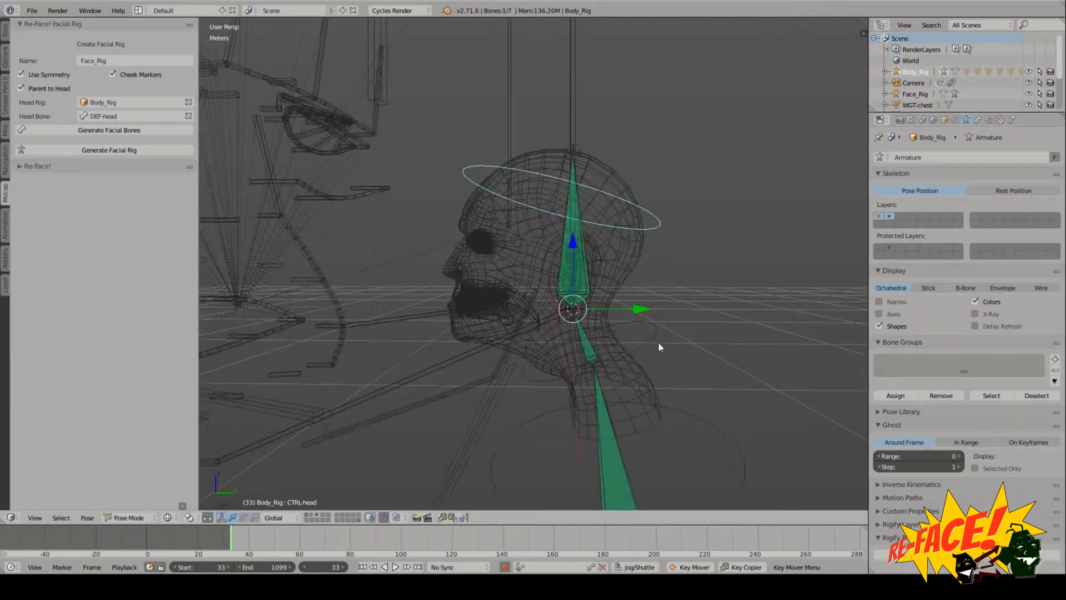
middle_drag(613, 325, 665, 196)
key(r)
right_click(683, 219)
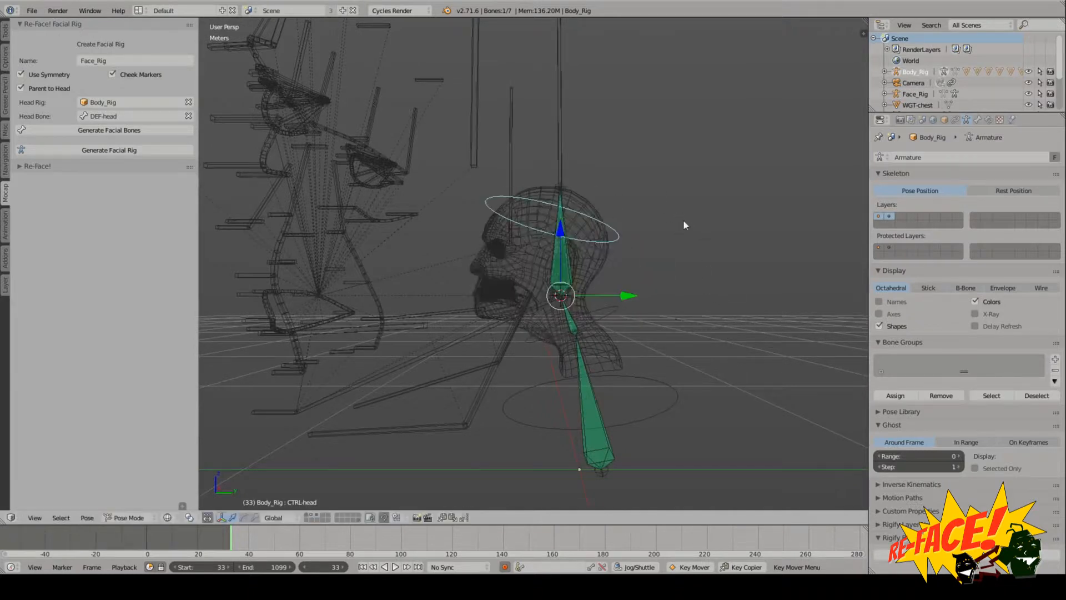
middle_drag(622, 283, 564, 318)
scroll(563, 280, down, 3)
scroll(563, 318, up, 6)
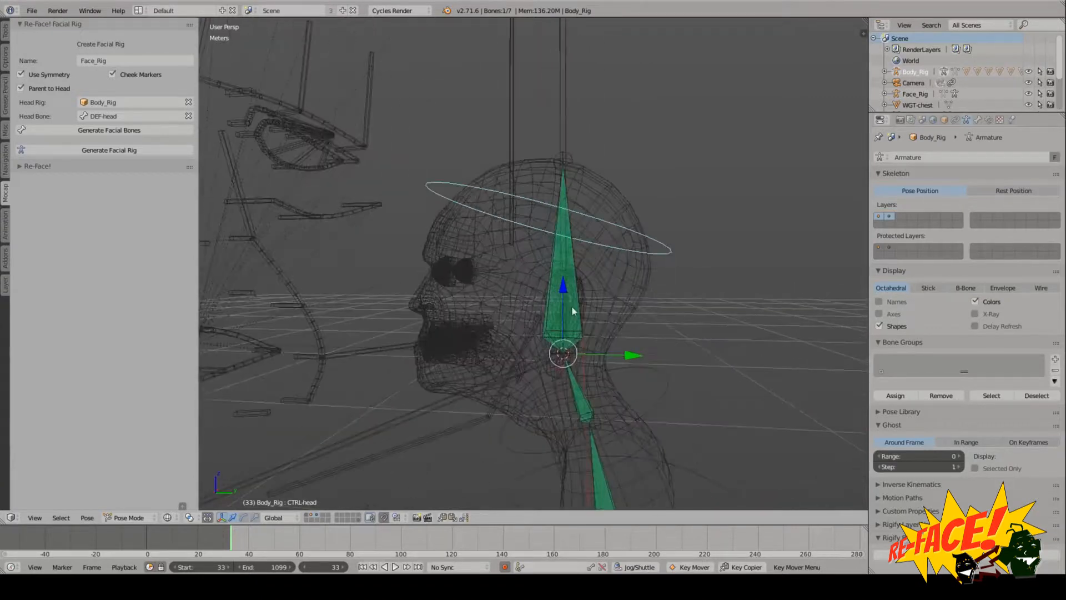
scroll(559, 248, down, 5)
middle_drag(555, 272, 578, 284)
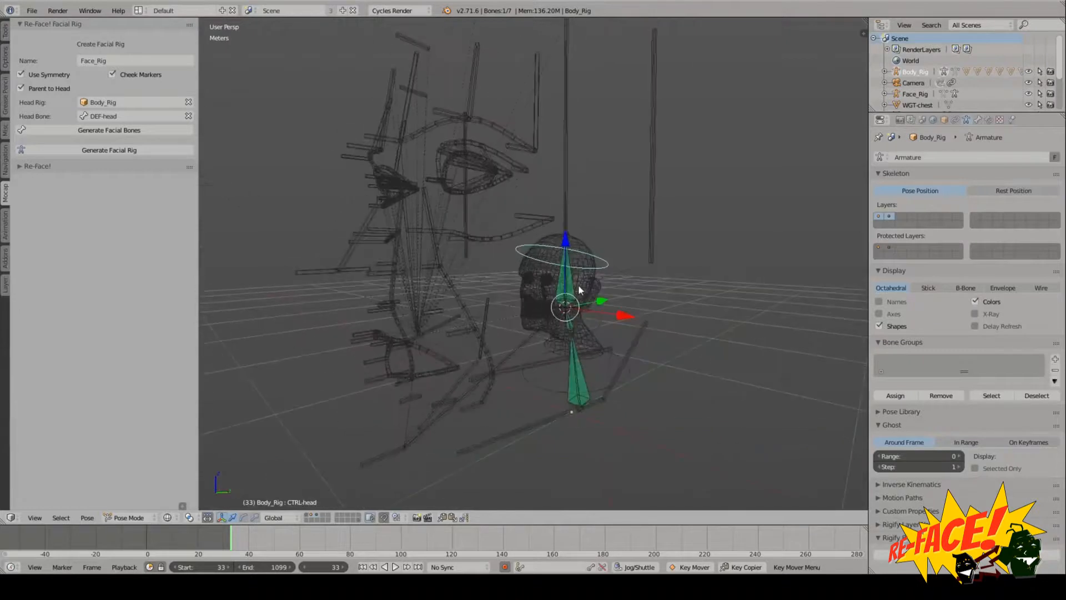
Step: Select the generated Face_Rig armature and examine its facial bones from the right side and the front
right_click(486, 240)
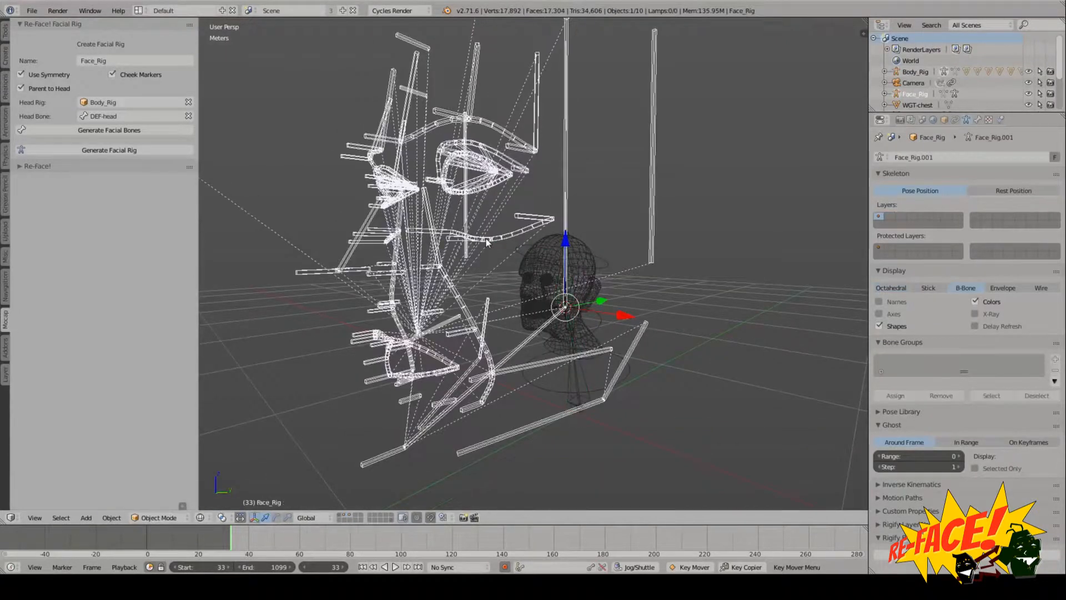
key(KP_3)
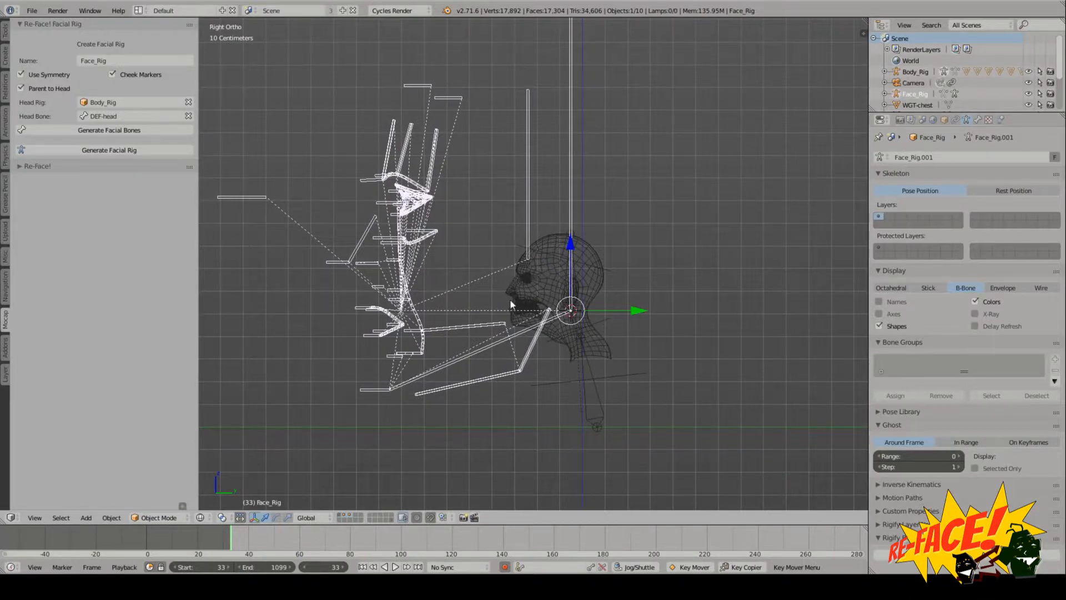
middle_drag(509, 299, 580, 279)
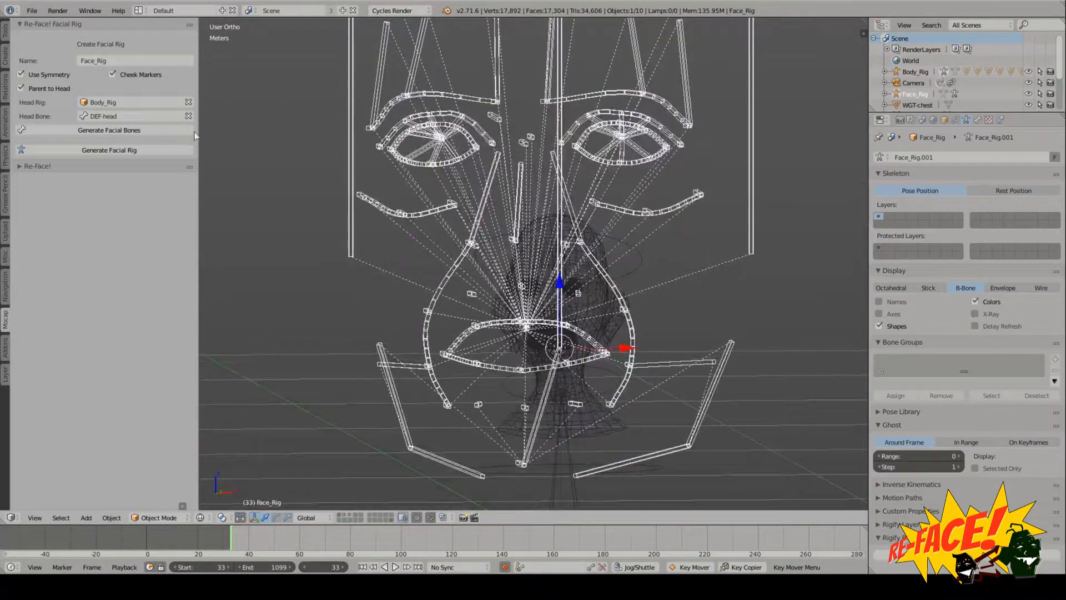
middle_drag(480, 272, 476, 220)
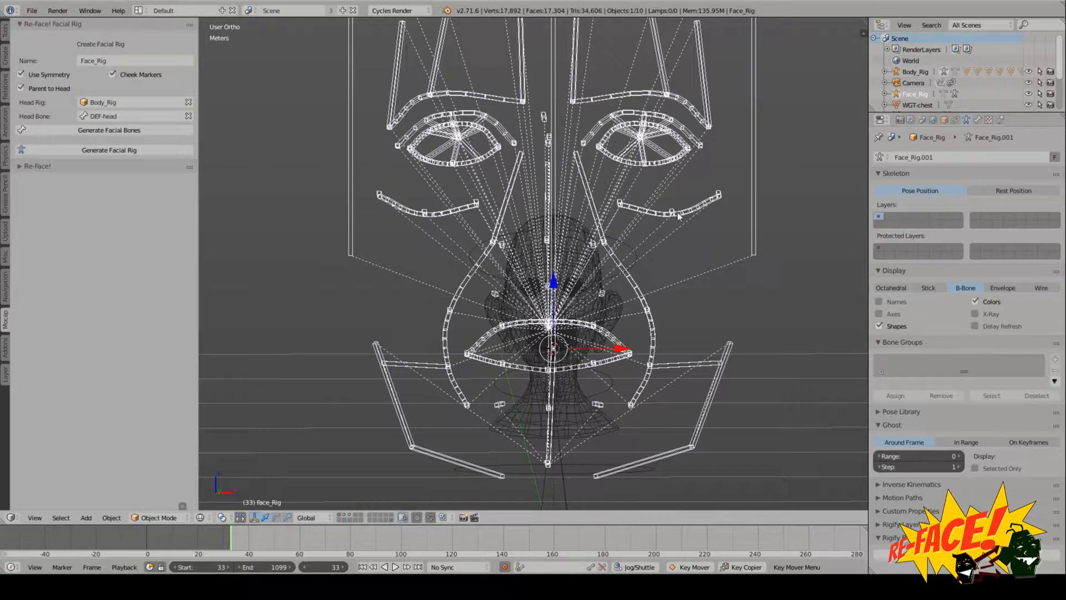
middle_drag(608, 232, 681, 186)
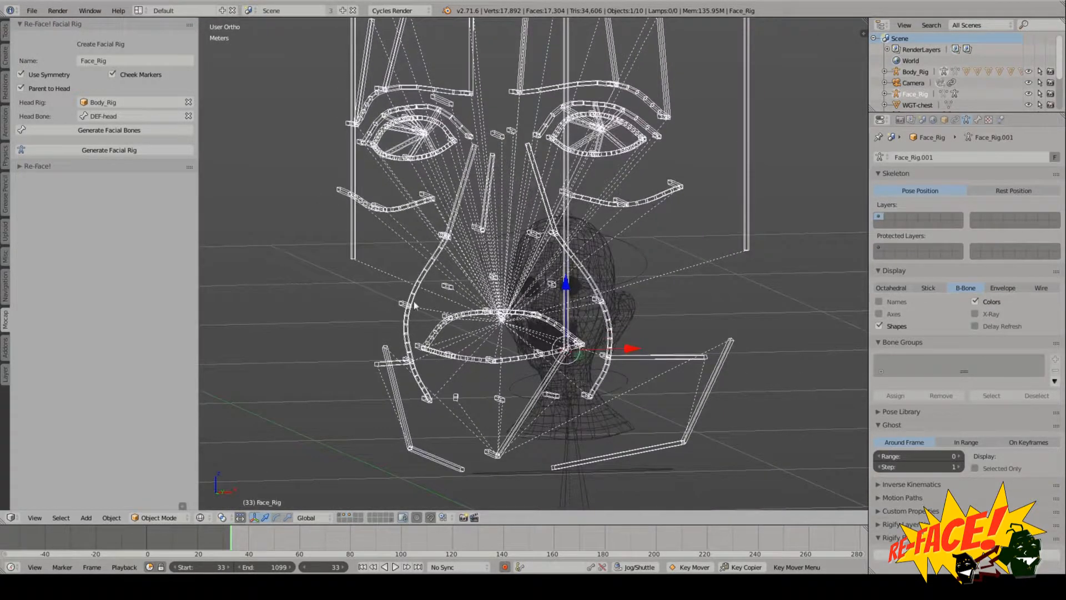
middle_drag(415, 306, 422, 368)
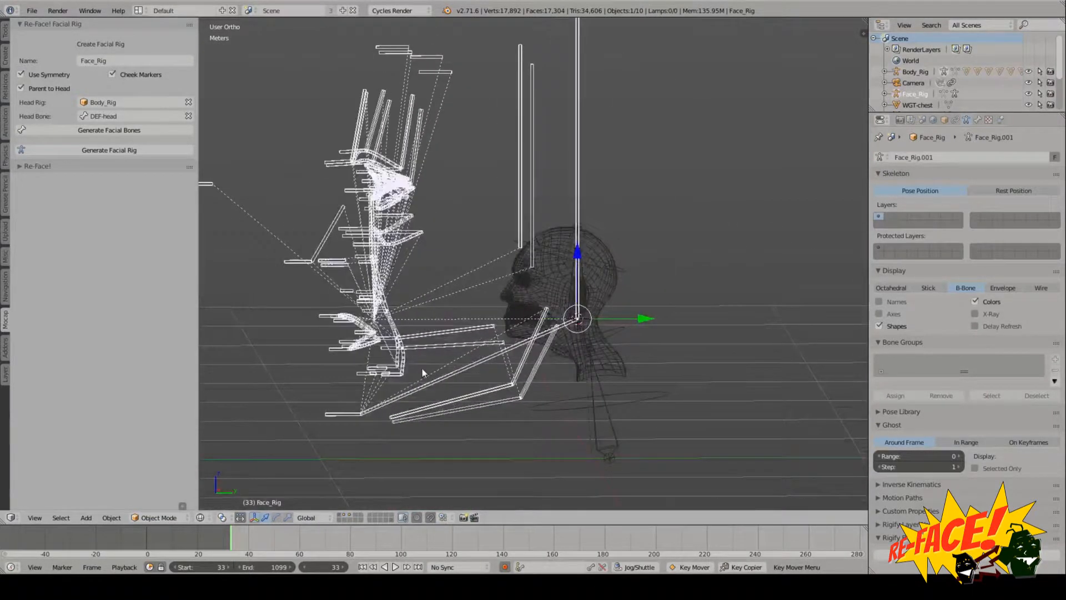
Step: Scale Face_Rig down in the right side view until its facial bones fit the head mesh
key(KP_3)
key(s)
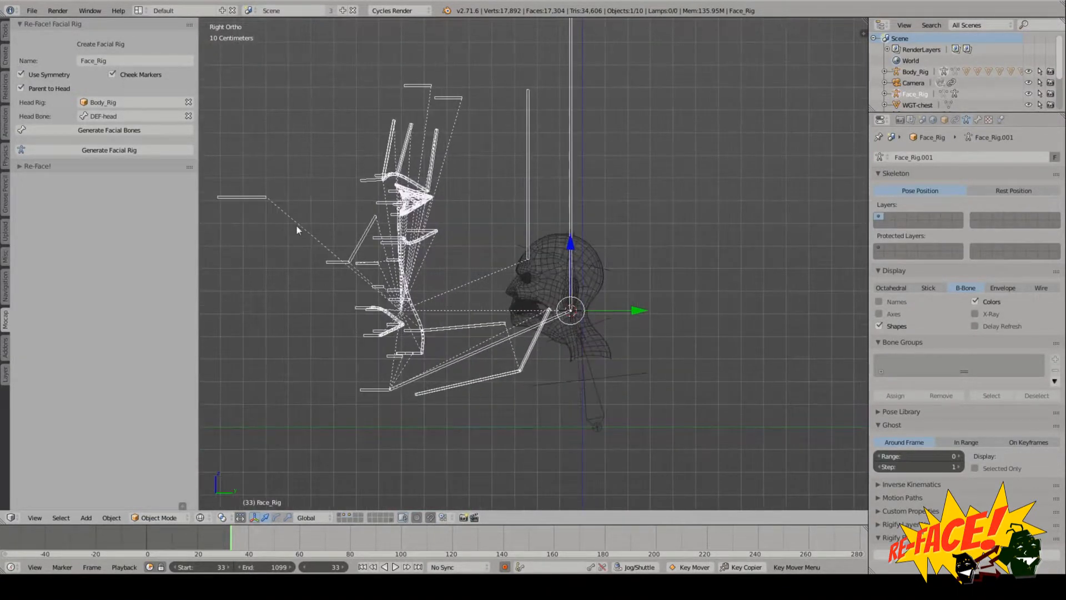
click(493, 242)
scroll(552, 301, up, 5)
shift+middle_drag(462, 240, 529, 267)
scroll(518, 276, down, 1)
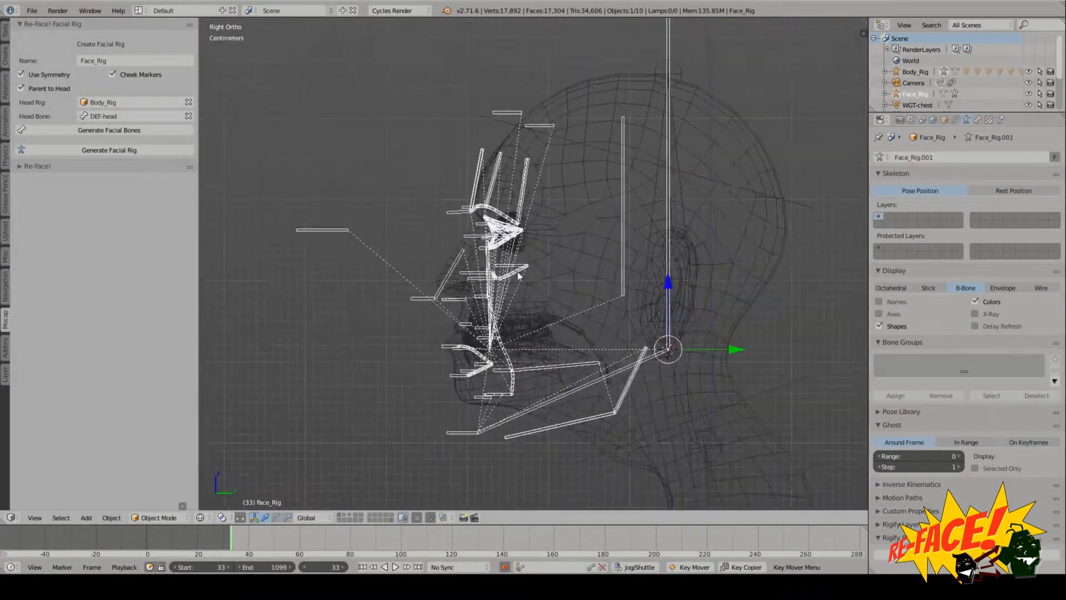
key(s)
click(385, 212)
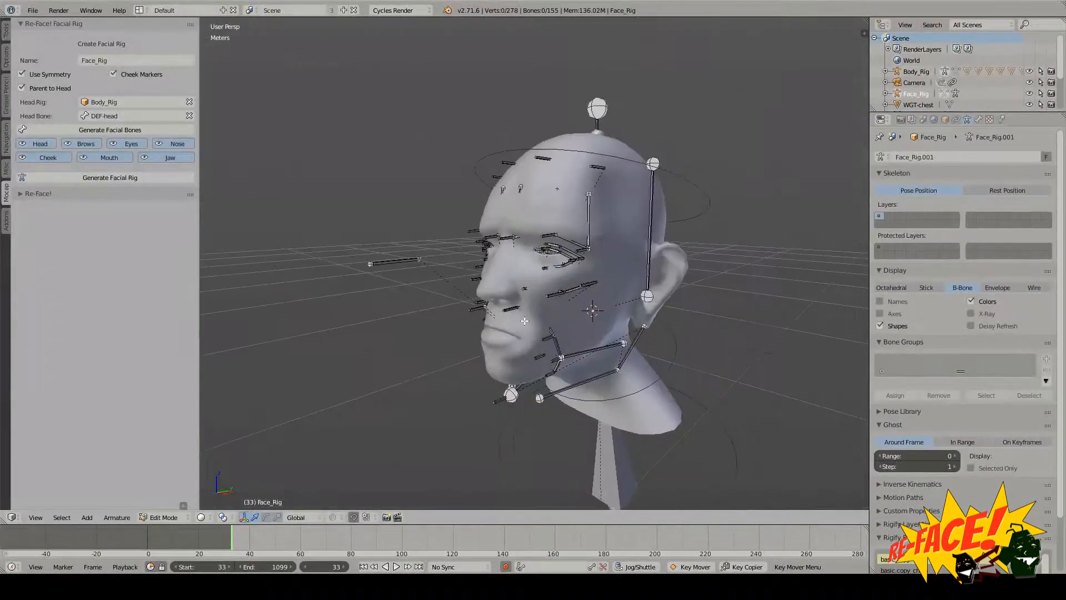
Step: Hide the Brows, Eyes, Nose, Cheek, Mouth and Jaw bone groups, leaving only the Head bones shown
middle_drag(556, 289, 629, 298)
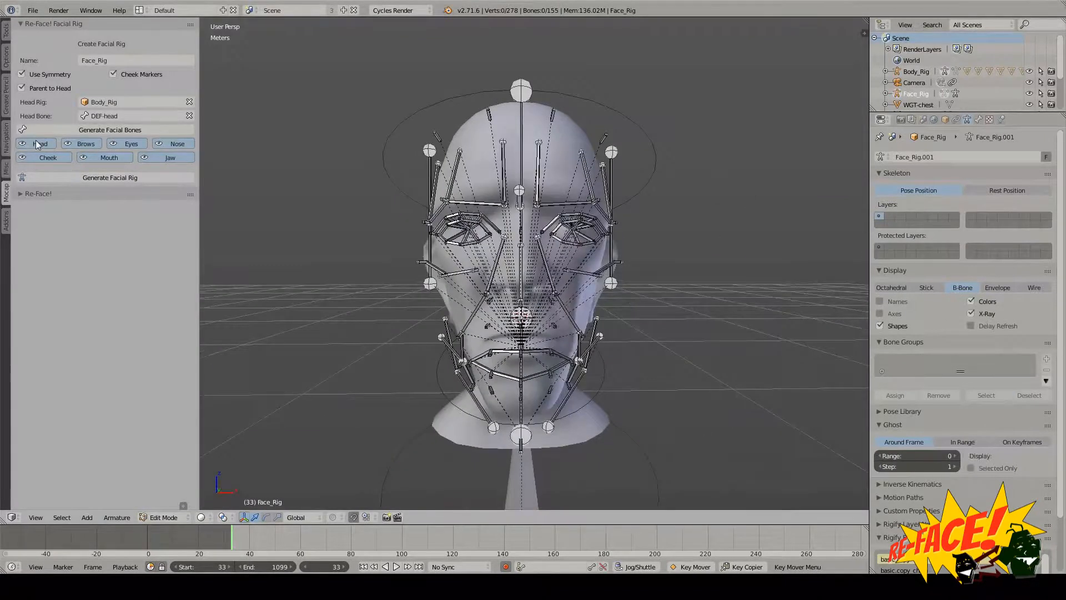
drag(81, 144, 44, 157)
mouse_move(533, 278)
middle_down()
mouse_move(461, 272)
mouse_move(472, 292)
mouse_move(536, 278)
middle_up()
Step: Move the DEF-head.L side bone inward along the X axis toward the head, then check it from the side
right_click(615, 261)
key(g)
key(x)
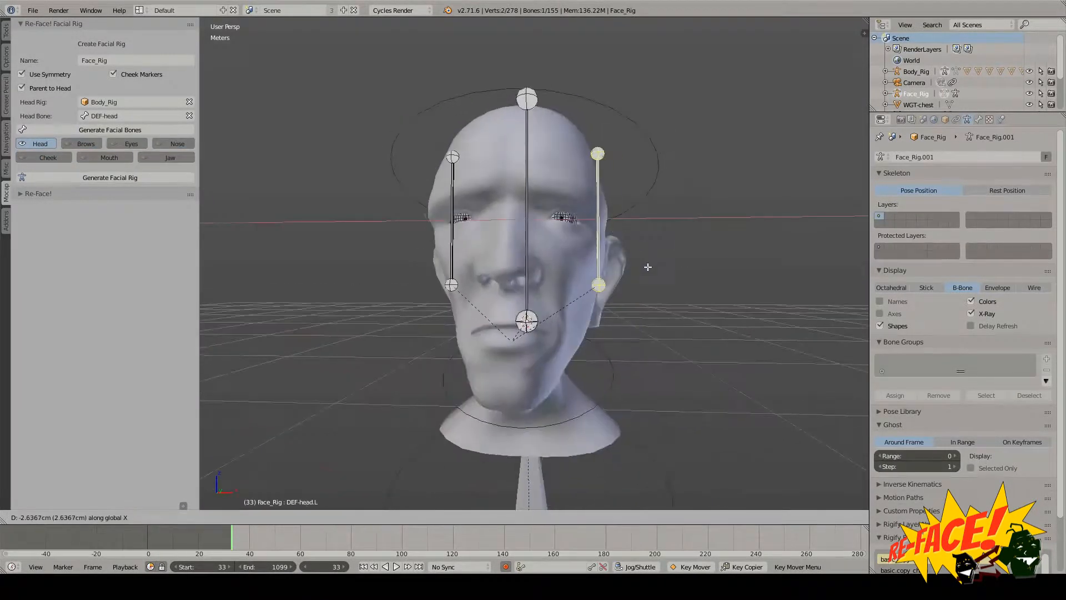
click(638, 267)
middle_drag(639, 268, 550, 261)
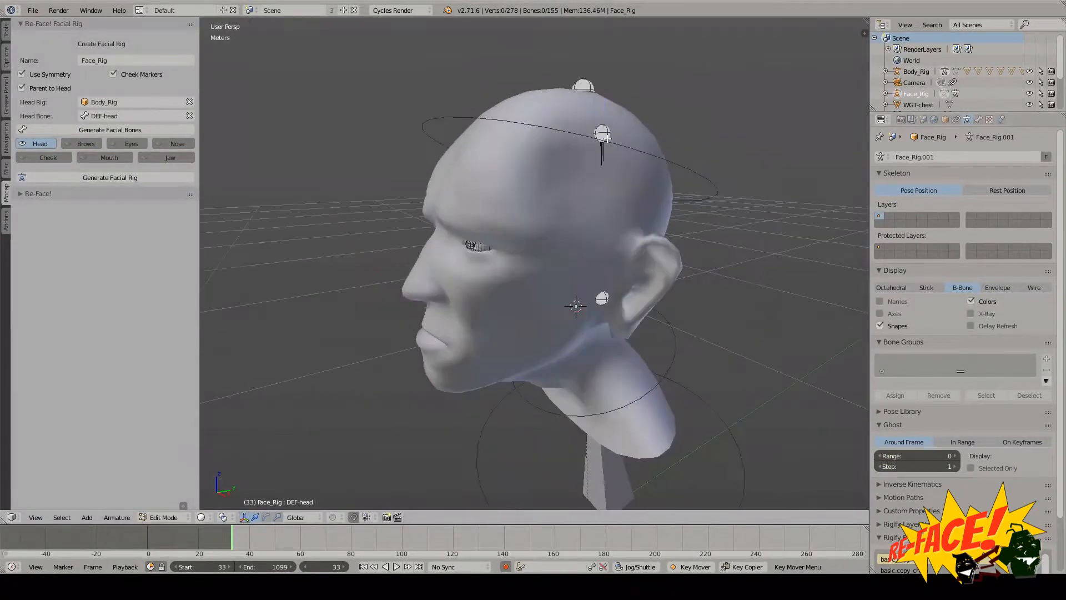
right_click(583, 86)
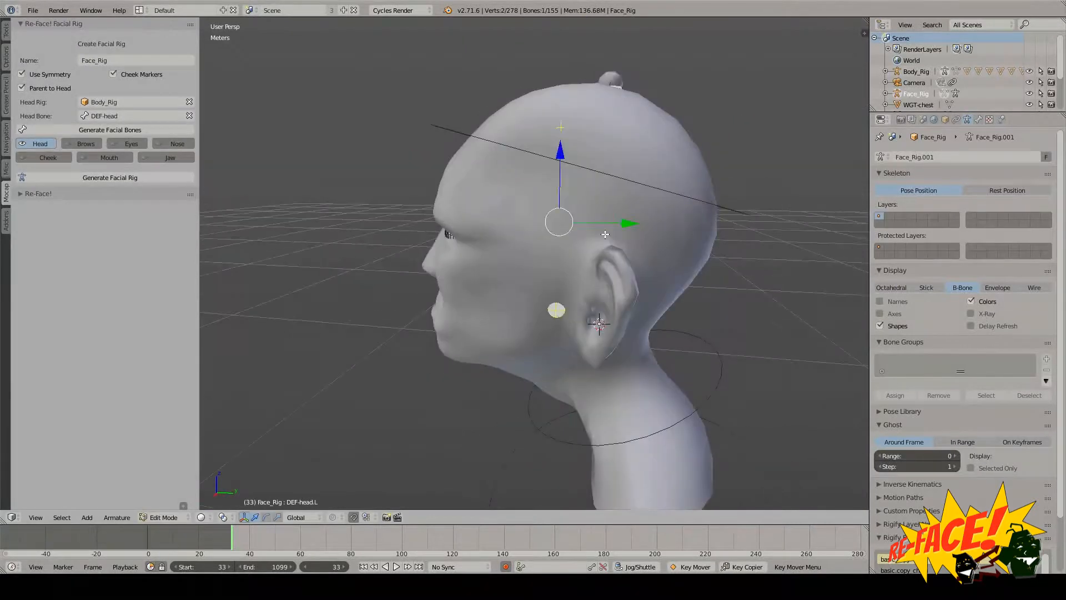
middle_drag(639, 244, 745, 246)
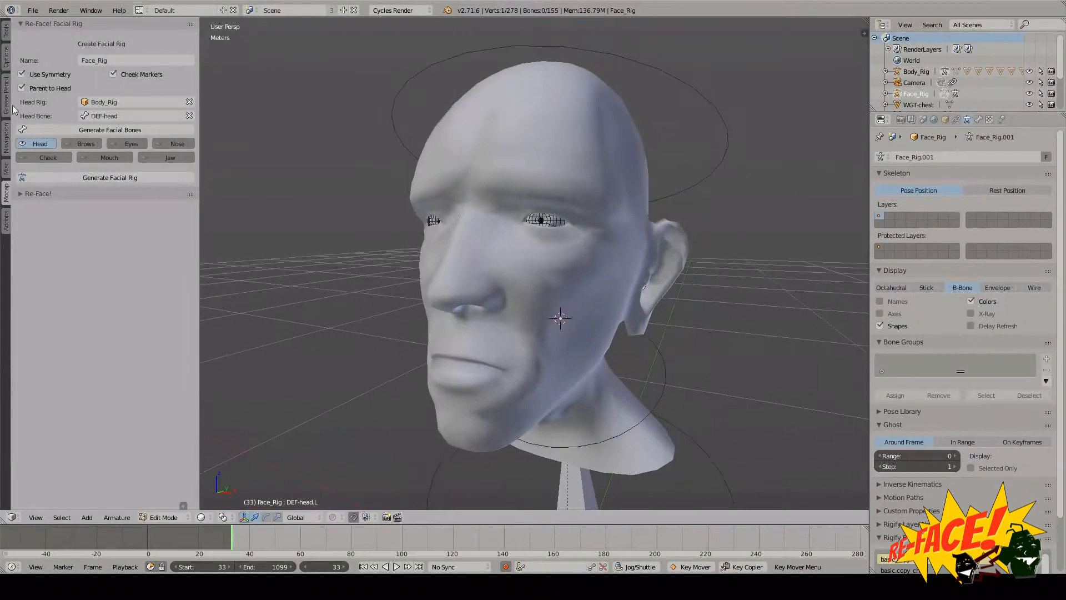
Step: Show the Brows bones instead of the Head bones and view them from the front
click(81, 143)
click(40, 143)
key(KP_1)
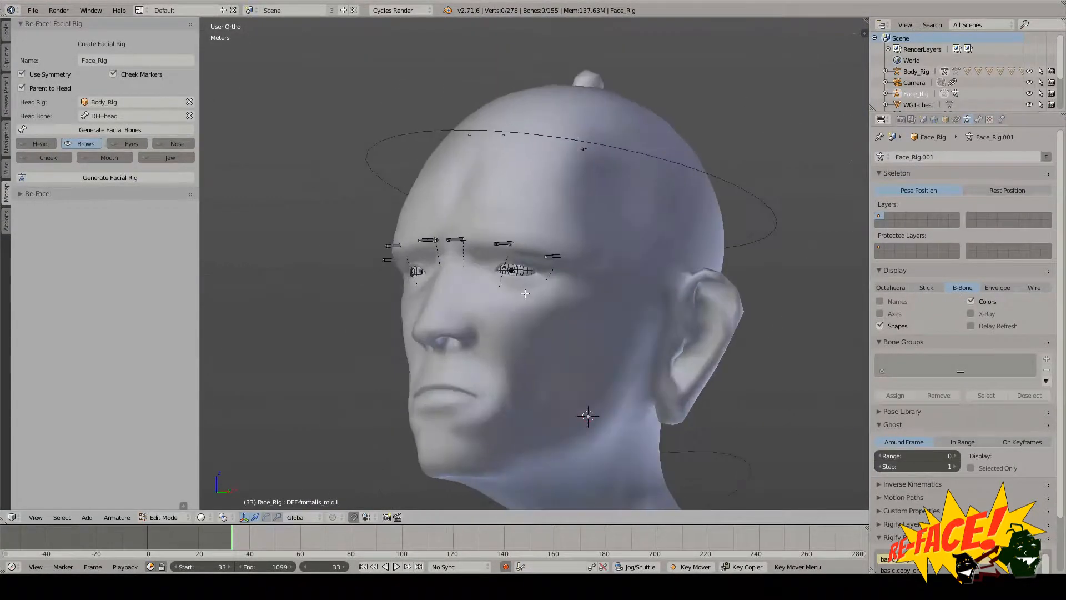
Step: Display the Eyes bone group and move the selected left eye bones along the Y axis
click(131, 143)
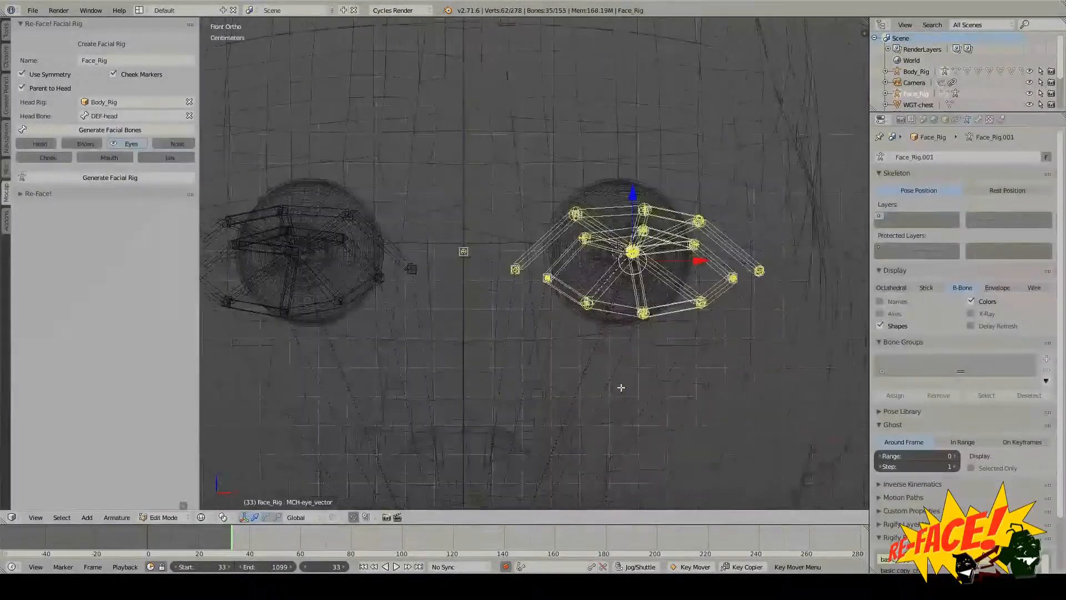
click(50, 148)
click(43, 146)
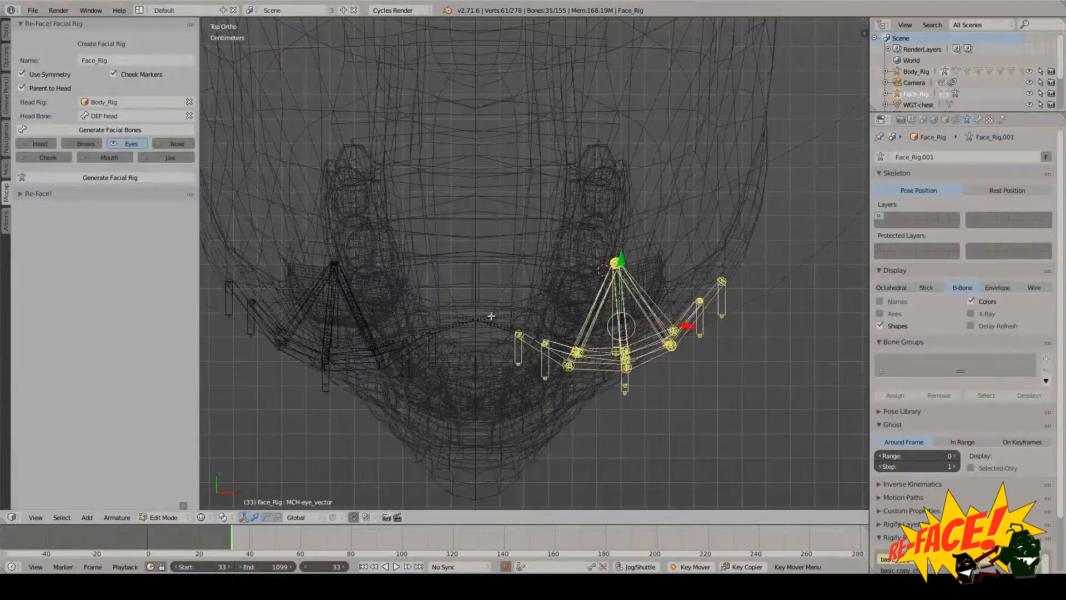
key(g)
key(y)
click(597, 352)
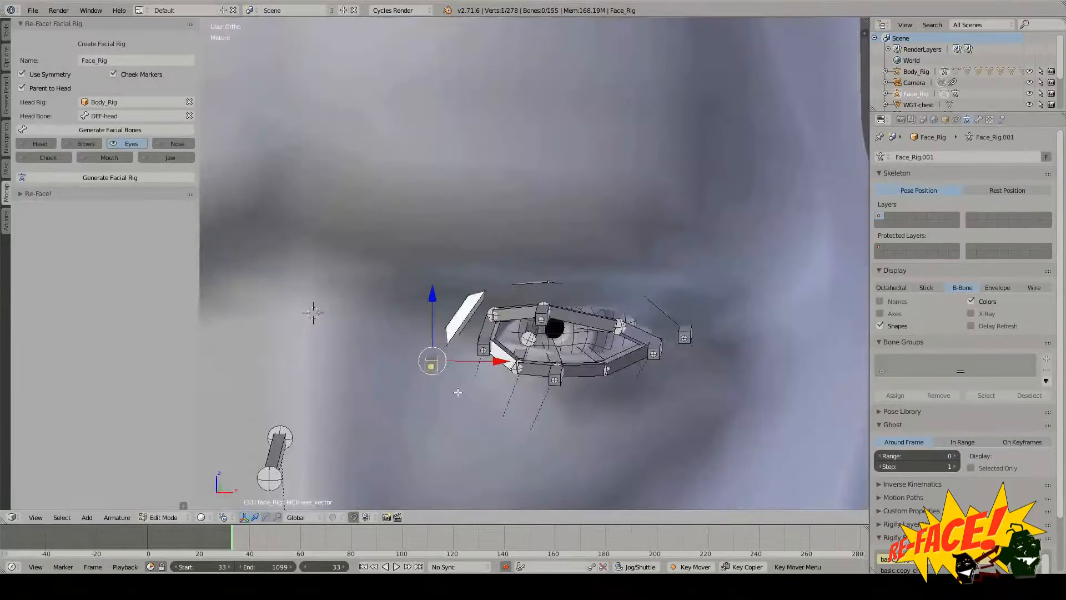
Step: Hide the inner and middle crease bones above the left eye's upper lid
middle_drag(458, 393, 439, 414)
drag(400, 361, 403, 358)
middle_drag(444, 384, 500, 339)
click(494, 343)
scroll(495, 343, down, 2)
scroll(499, 344, up, 3)
scroll(567, 300, up, 2)
mouse_move(572, 295)
middle_down()
mouse_move(561, 306)
mouse_move(569, 245)
middle_up()
Step: Hide the remaining crease bone at the left eye's outer corner, using wireframe shading to select it
key(z)
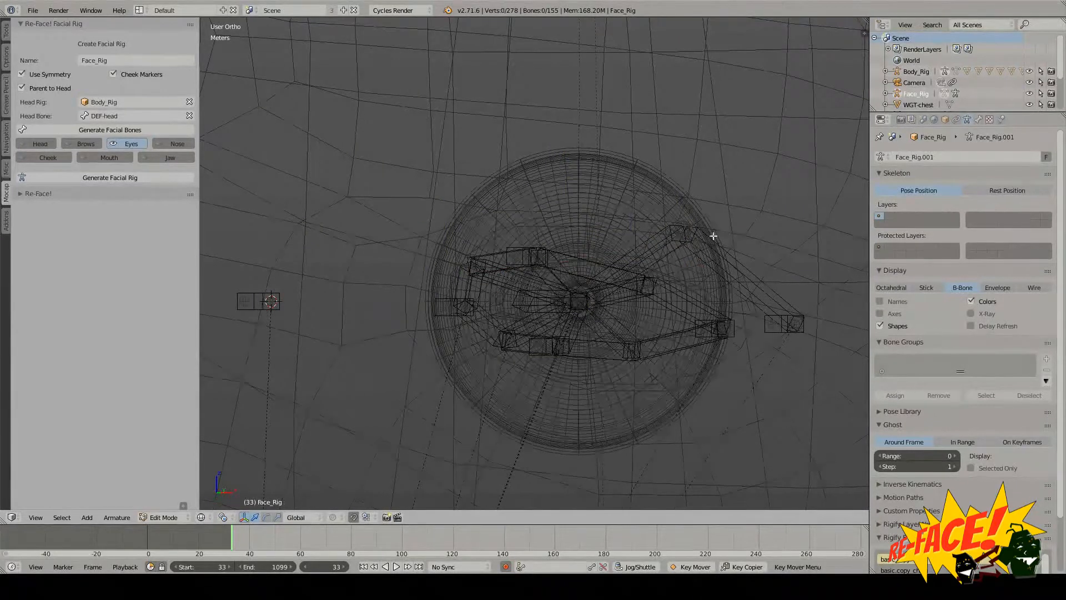
mouse_move(714, 236)
middle_down()
mouse_move(645, 286)
mouse_move(667, 356)
middle_up()
right_click(789, 301)
key(h)
middle_drag(789, 311, 652, 281)
key(a)
key(a)
key(z)
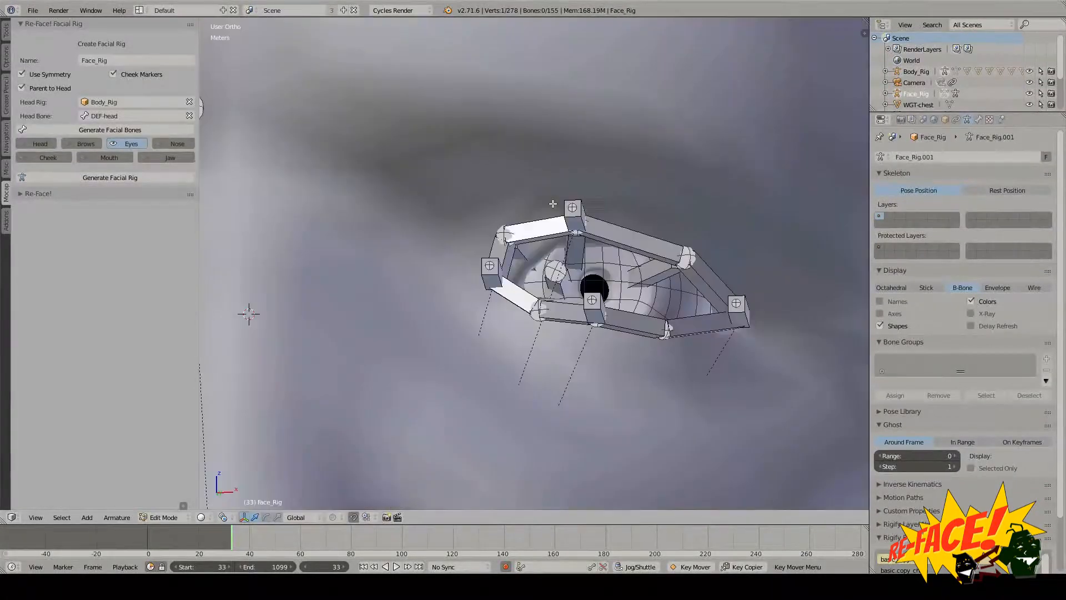
Step: Select the outer joint of the left upper eyelid bones and move it onto the lid's edge
middle_drag(553, 204, 574, 262)
right_click(574, 262)
click(608, 259)
key(z)
right_click(604, 266)
key(z)
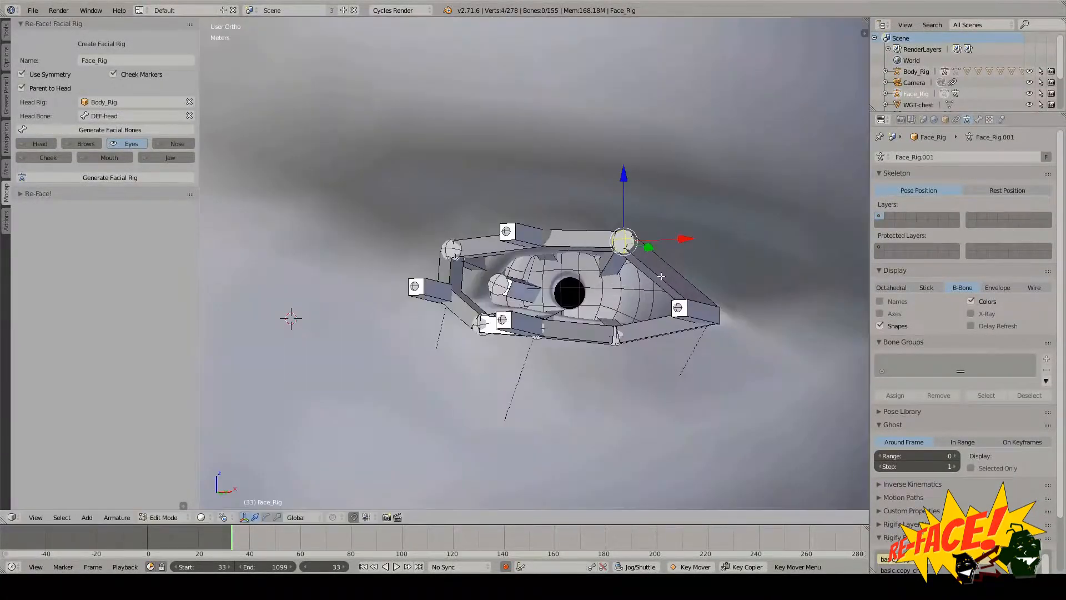
middle_drag(638, 256, 603, 256)
key(g)
key(KP_1)
scroll(658, 307, up, 3)
middle_drag(640, 308, 584, 334)
key(g)
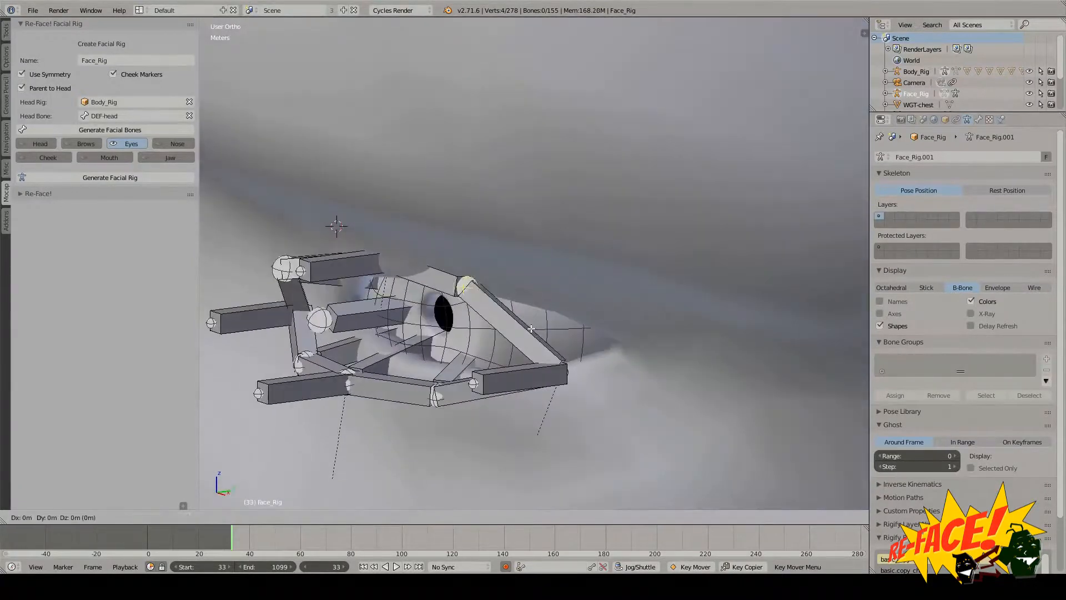
click(338, 228)
middle_drag(338, 229, 389, 229)
Step: Move the outer joint of the left lower eyelid bones back onto the lower lid
right_click(488, 395)
key(z)
key(z)
middle_drag(522, 357, 544, 369)
drag(546, 382, 564, 375)
Step: Box-select the left eye's outer corner joint in wireframe and move it back to the corner of the eyelid
key(z)
key(b)
drag(610, 298, 652, 364)
middle_drag(652, 363, 628, 361)
drag(627, 361, 672, 351)
click(672, 351)
middle_drag(672, 351, 742, 347)
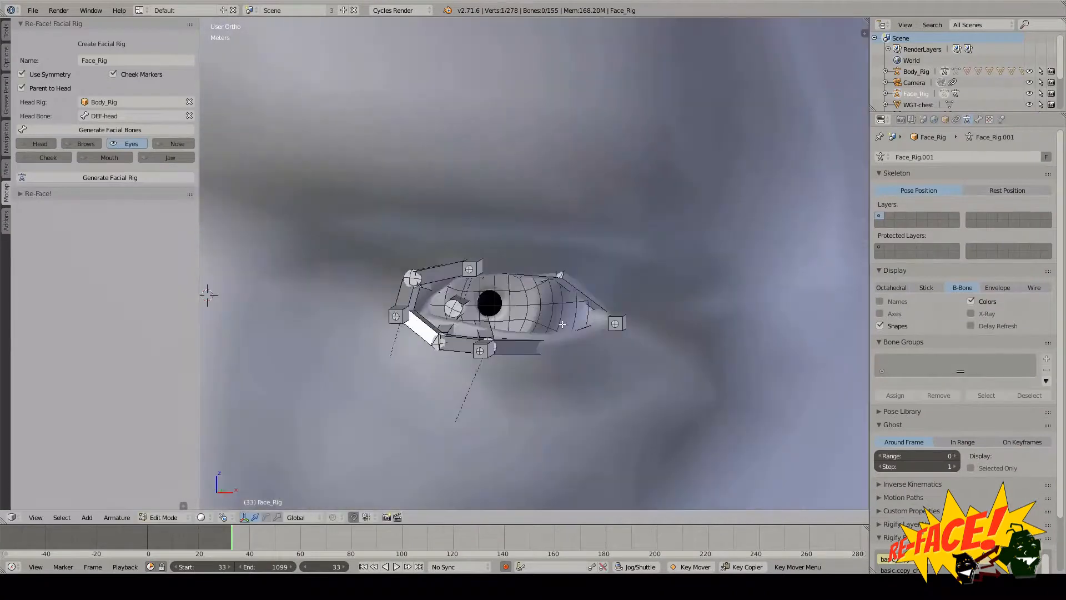
Step: Box-select the inner joint of the left upper eyelid bones and move it back along the Y axis
key(KP_1)
key(z)
key(b)
right_click(540, 307)
drag(523, 288, 529, 302)
key(z)
middle_drag(530, 302, 496, 327)
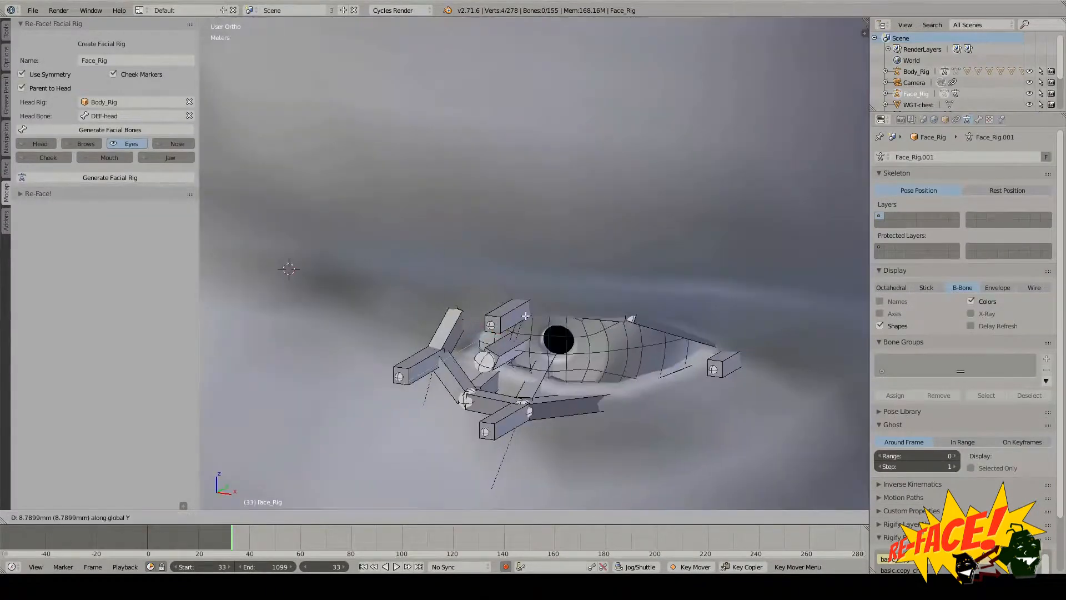
Step: Box-select the left eye's inner corner and lower inner eyelid joints and move them back along the Y axis
key(KP_1)
key(z)
drag(405, 312, 567, 395)
key(z)
key(KP_1)
key(z)
key(b)
key(z)
middle_drag(567, 395, 538, 420)
key(g)
key(y)
middle_drag(602, 455, 578, 453)
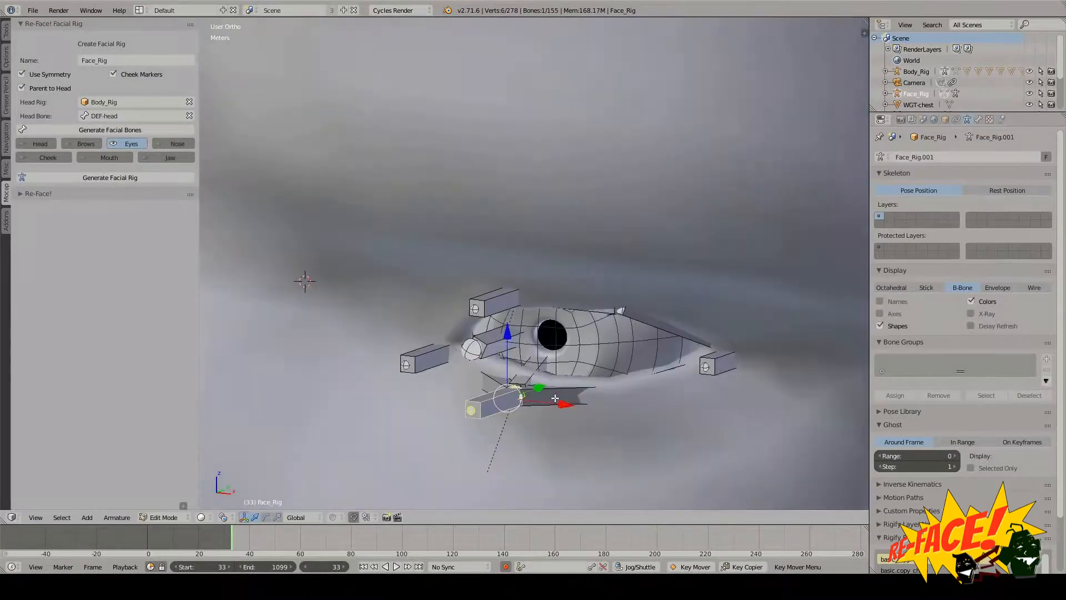
Step: Box-select the inner joint of the left lower eyelid bones in wireframe and move it along the Y axis
key(KP_1)
scroll(567, 354, up, 3)
key(a)
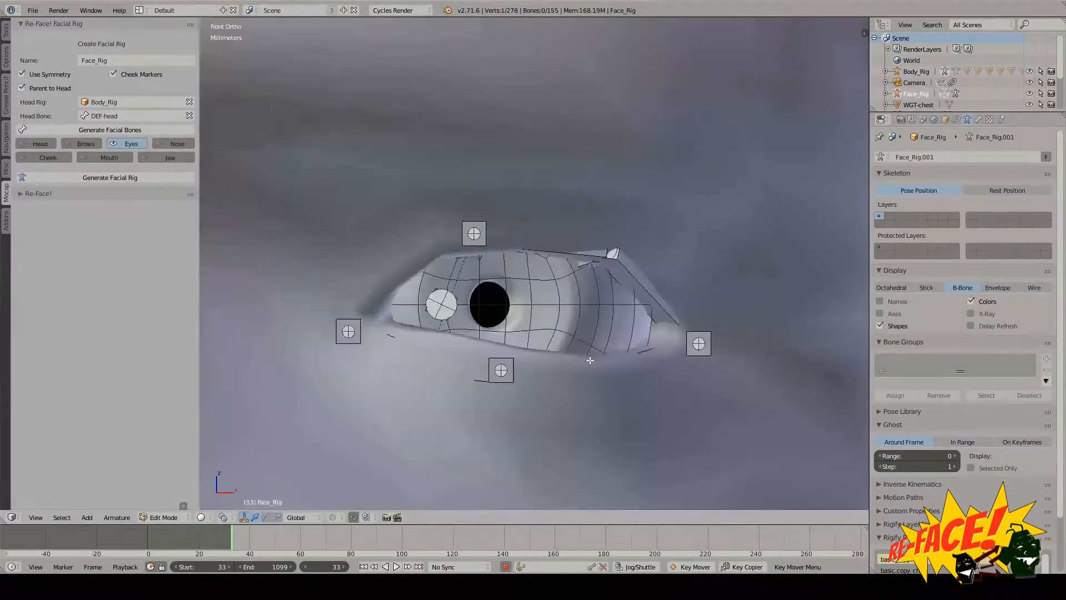
key(a)
key(z)
key(b)
drag(383, 319, 425, 363)
key(z)
key(g)
key(y)
mouse_move(425, 364)
middle_down()
mouse_move(401, 384)
mouse_move(255, 257)
mouse_move(231, 112)
mouse_move(245, 145)
middle_up()
click(401, 377)
key(z)
key(z)
key(a)
key(z)
key(b)
drag(401, 364, 466, 436)
key(z)
middle_drag(478, 436, 377, 209)
Step: Box-select the left upper eyelid's tracker bone and its lid joint in wireframe and move them along the Y axis
key(a)
key(z)
key(b)
drag(377, 209, 494, 238)
key(z)
key(g)
key(y)
mouse_move(508, 249)
middle_down()
mouse_move(283, 229)
mouse_move(500, 267)
middle_up()
click(284, 228)
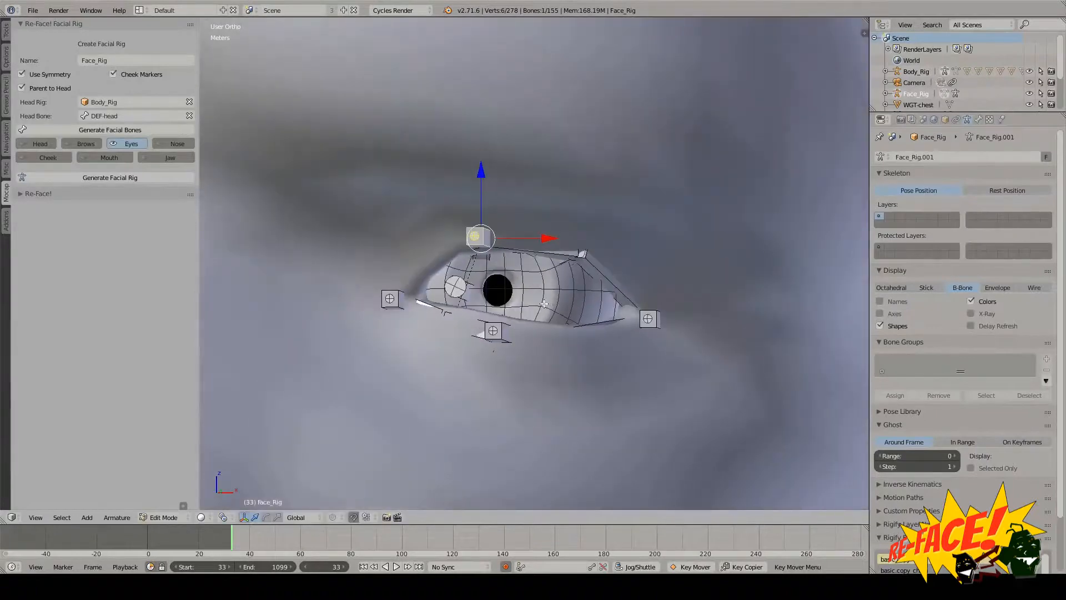
Step: Shift the left upper eyelid tracker bone along the X axis and set its depth against the lid along Y
key(KP_1)
scroll(536, 308, up, 3)
key(g)
key(x)
click(541, 314)
middle_drag(541, 314, 452, 334)
key(g)
key(y)
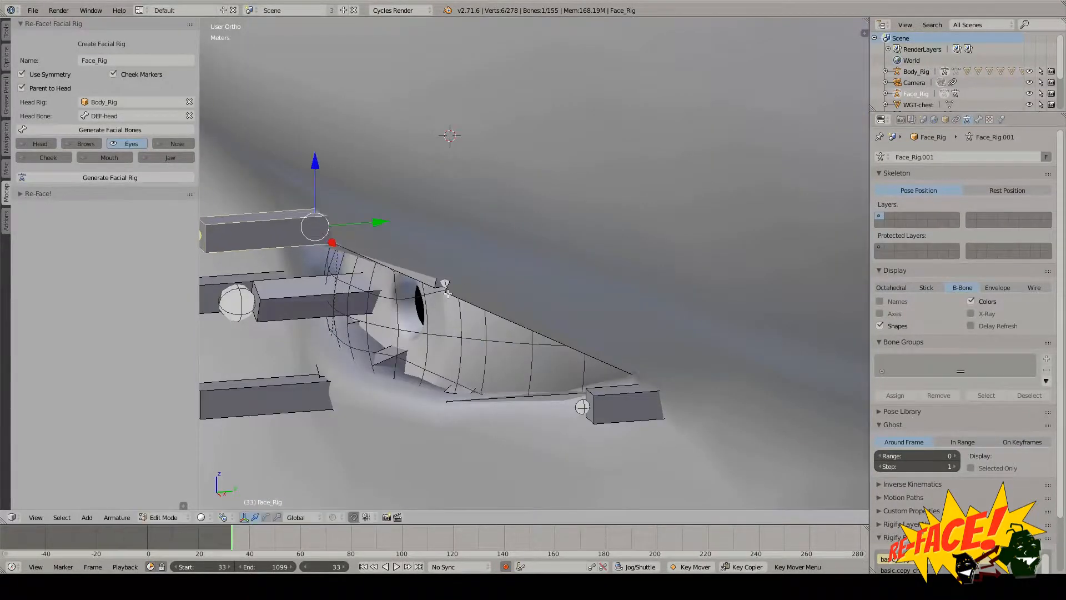
Step: Nudge an upper eyelid joint of the left eye along the Y axis to fit the lid surface
middle_drag(448, 294, 520, 301)
key(z)
key(a)
key(a)
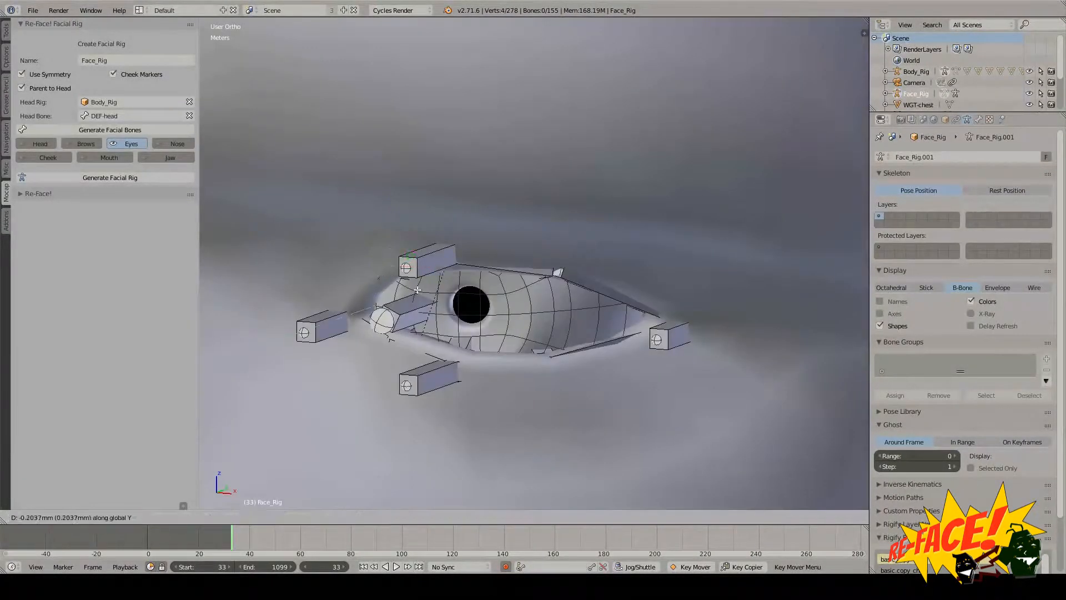
key(z)
key(a)
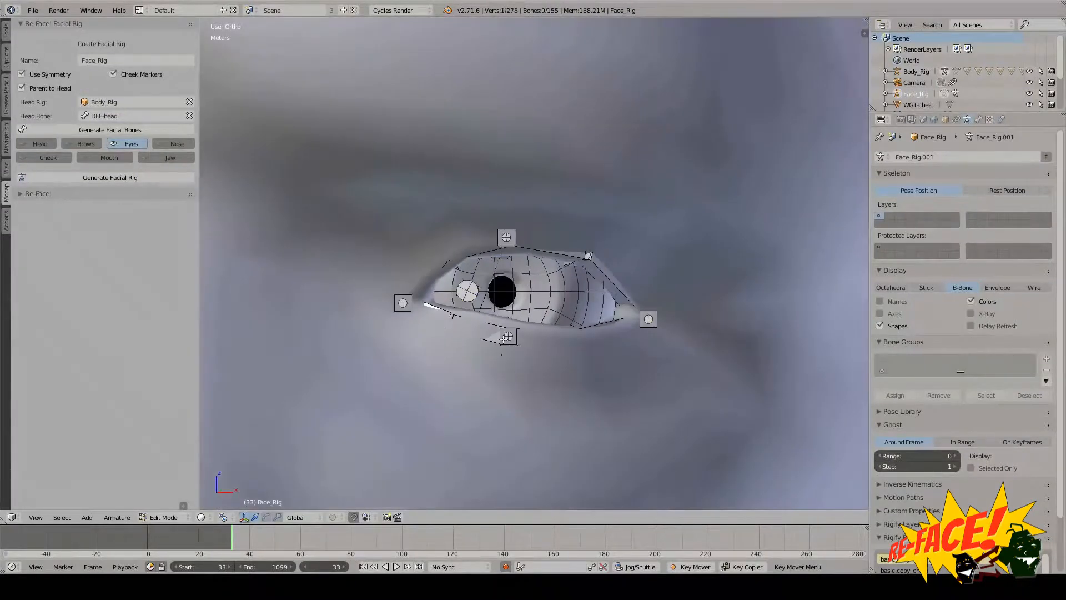
Step: Select the left eye's upper and lower eyelid tracker bones and inspect how the eye bones fit the lids
scroll(489, 311, up, 3)
key(z)
key(b)
drag(460, 194, 492, 225)
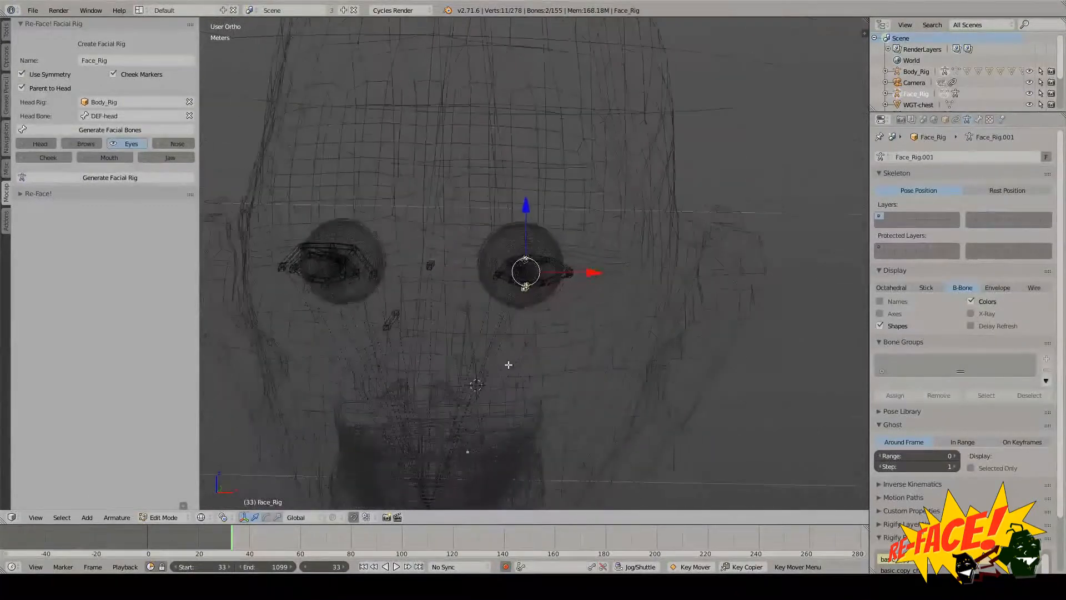
click(527, 307)
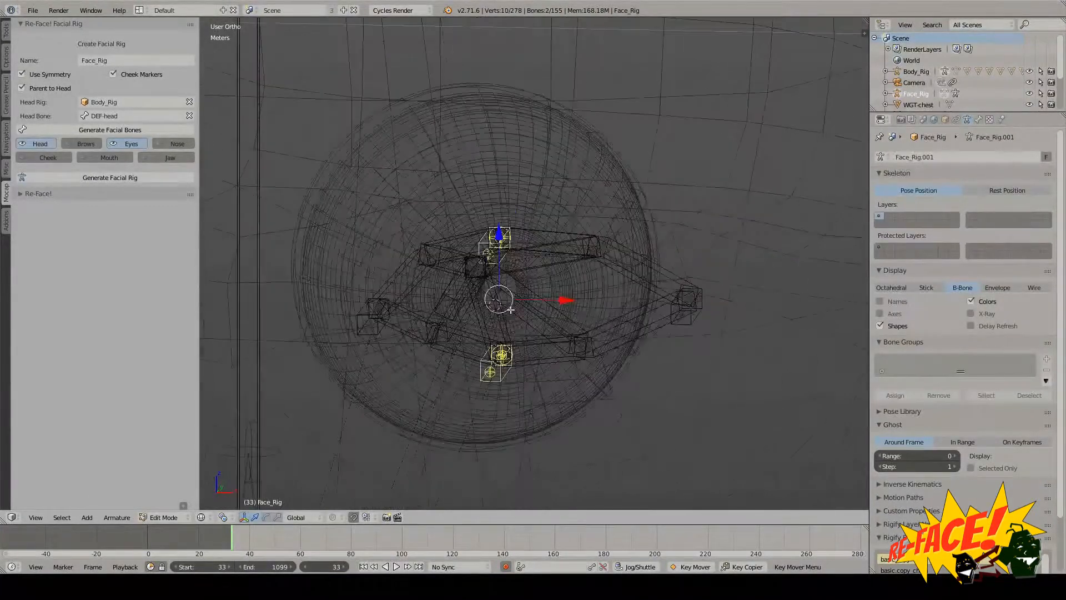
scroll(564, 248, up, 2)
middle_drag(565, 248, 548, 294)
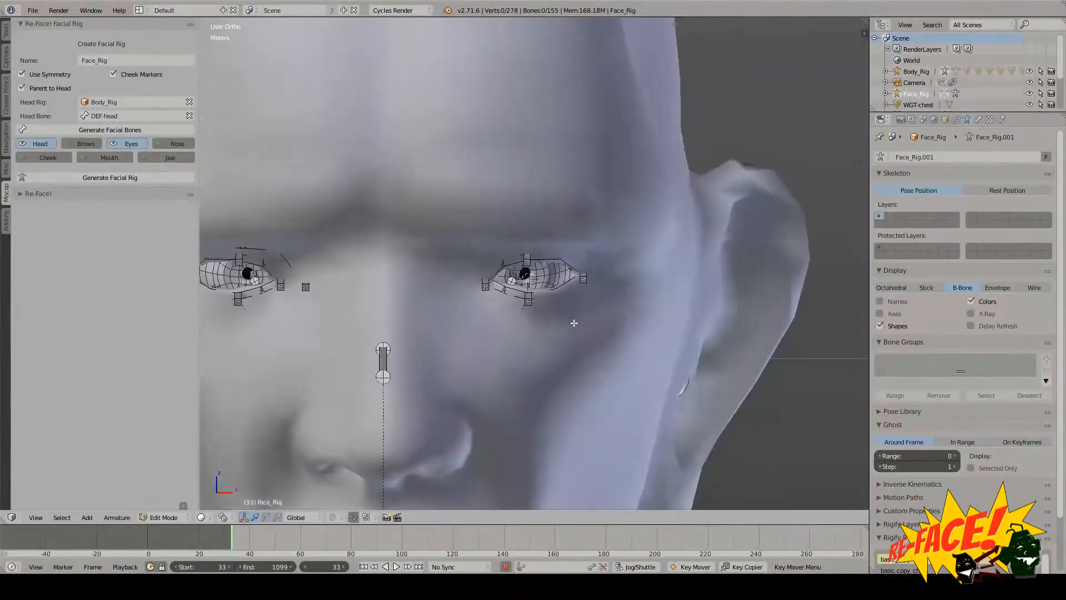
middle_drag(574, 323, 561, 333)
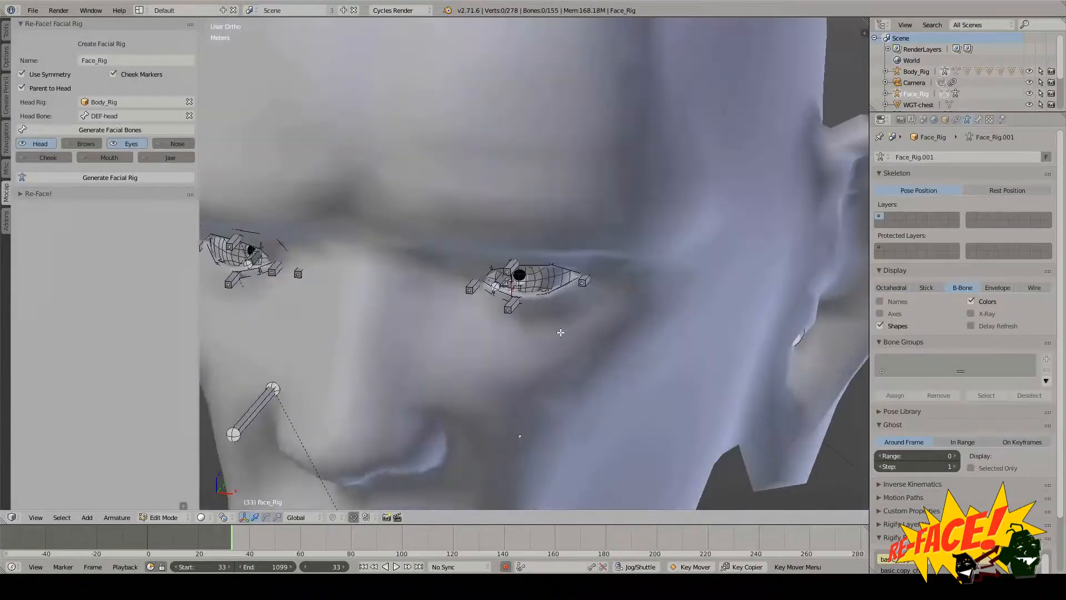
Step: Show the nose bones and move the nose bridge bone along the Z axis
click(178, 143)
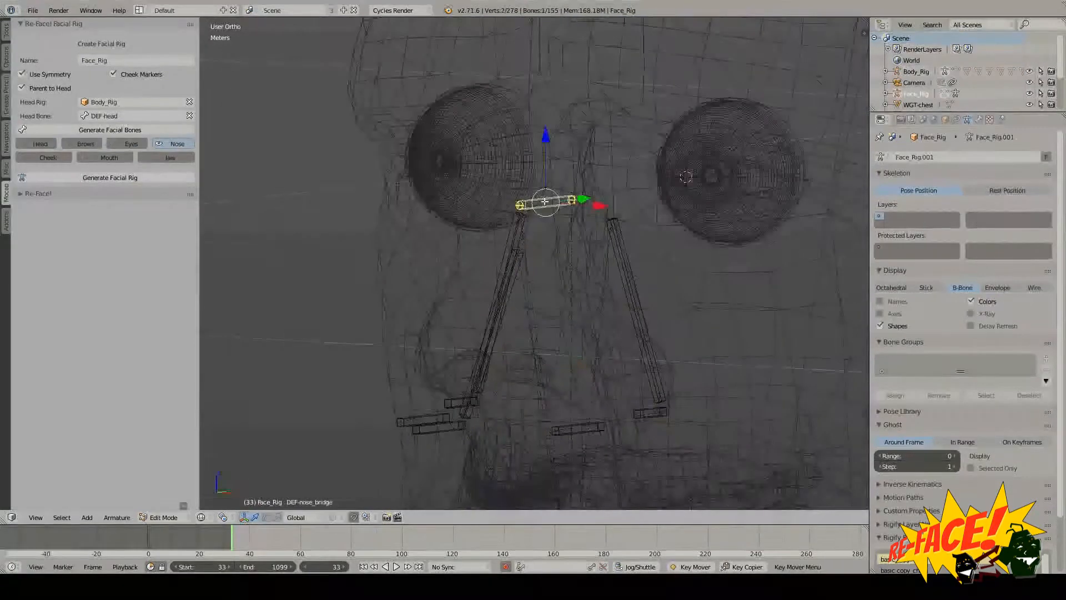
key(g)
key(z)
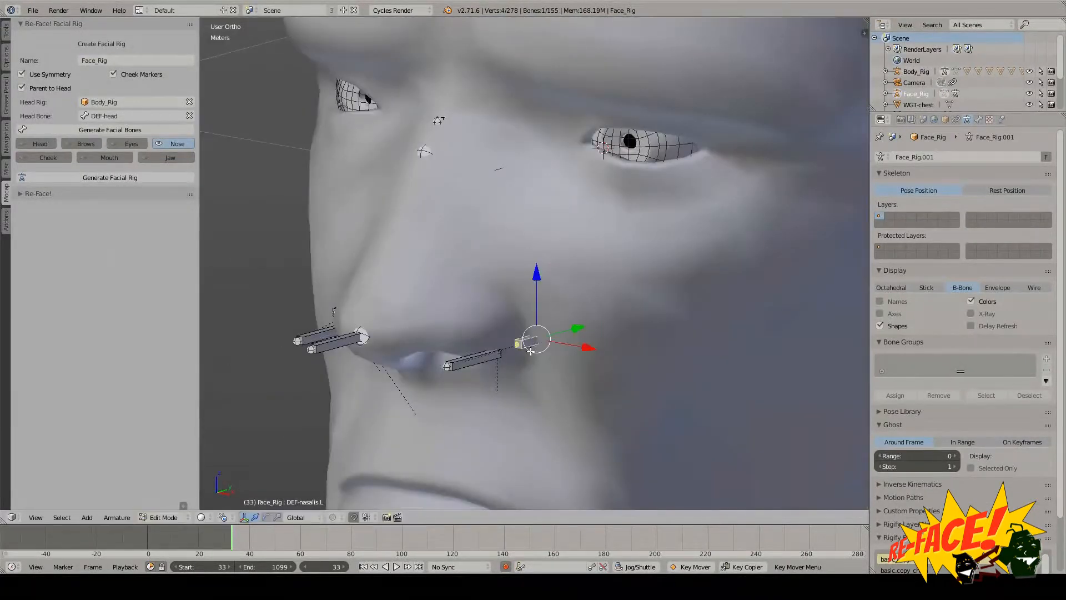
Step: Move the left nose tracker bone TRKnose.L along the Z axis beside the nostril
middle_drag(530, 351, 541, 358)
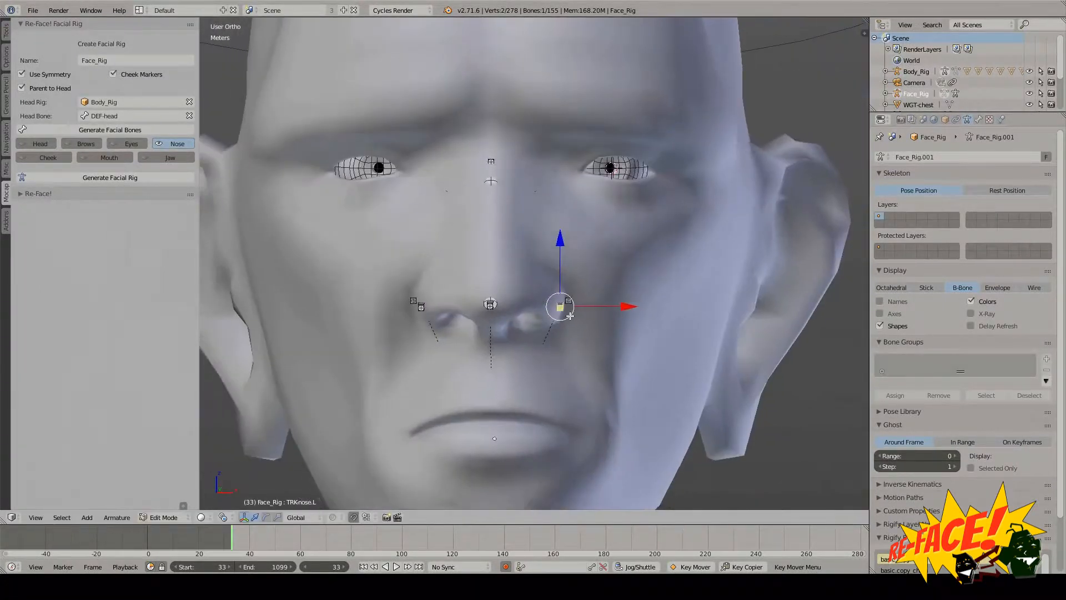
key(KP_1)
scroll(571, 316, up, 3)
key(g)
key(z)
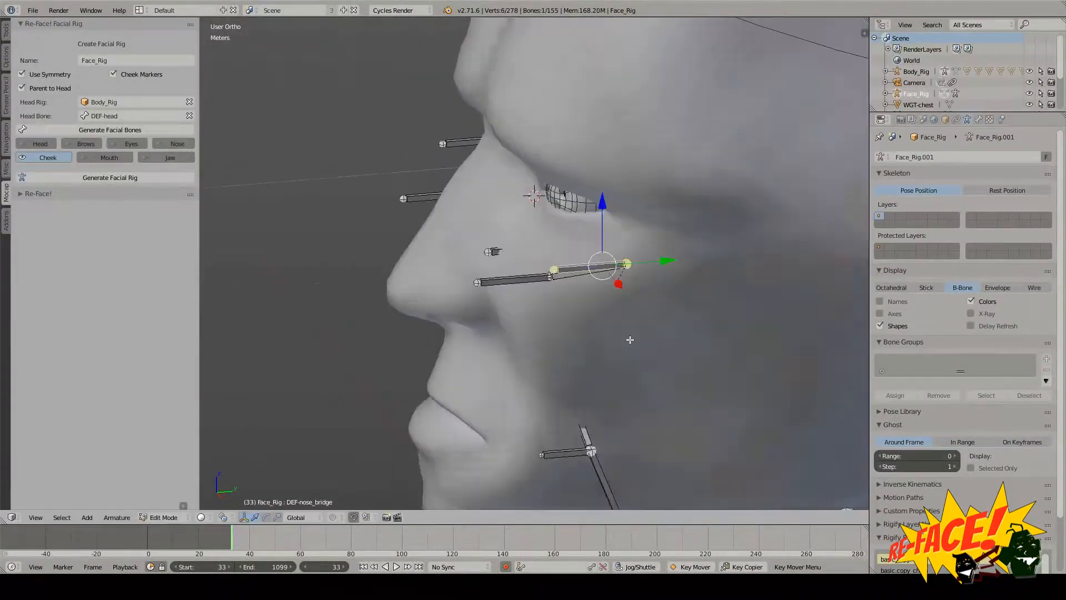
Step: Move the selected left upper cheek bone along the Z axis to fit the cheek surface
key(g)
key(z)
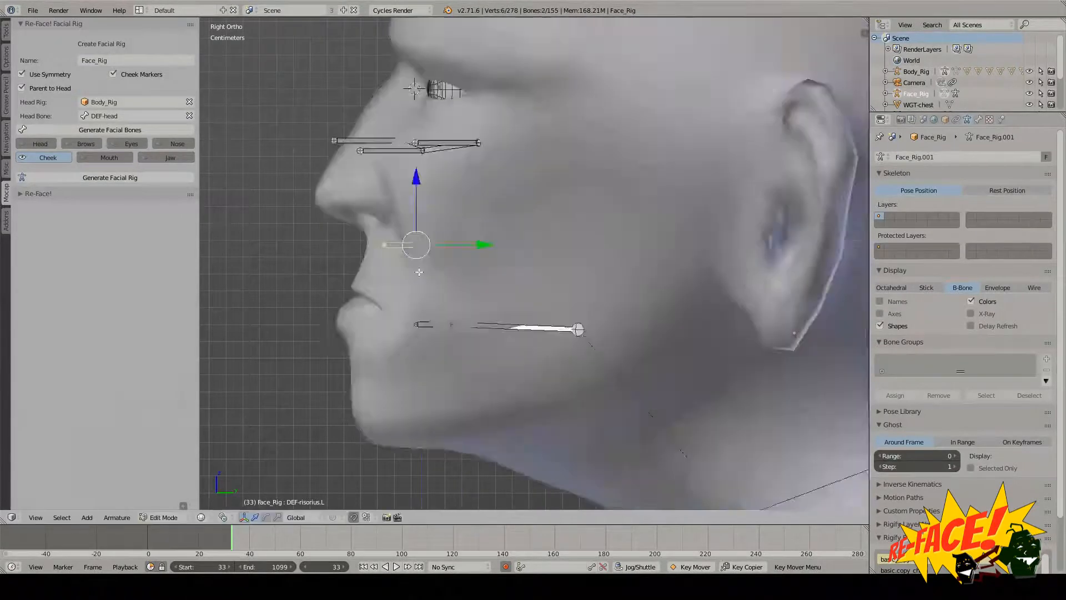
key(KP_1)
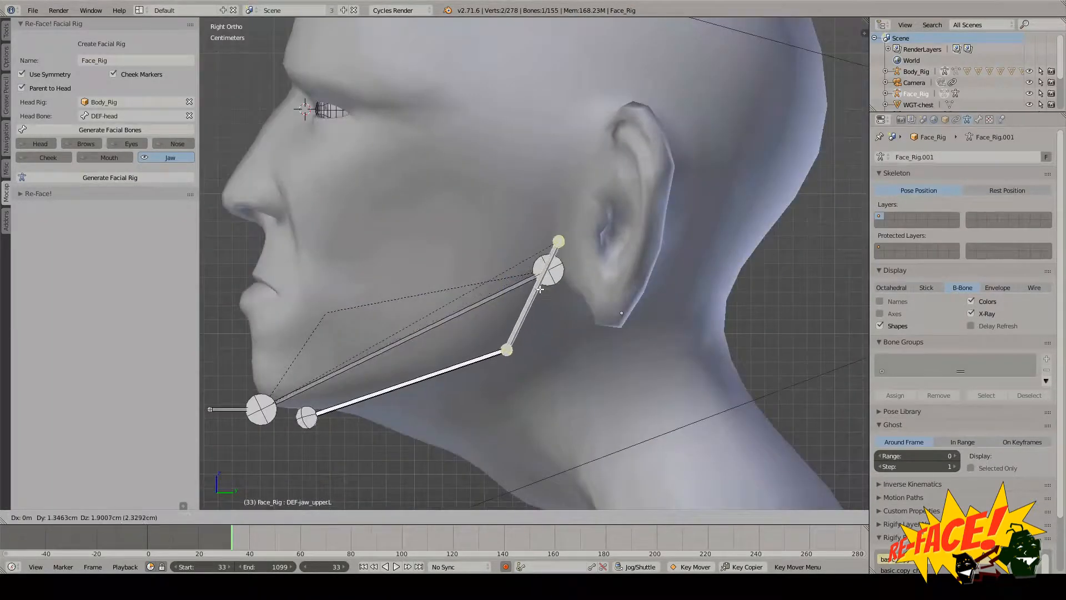
Step: Box-select the jaw bones in wireframe and move the jaw joint along the global X axis
drag(330, 322, 521, 414)
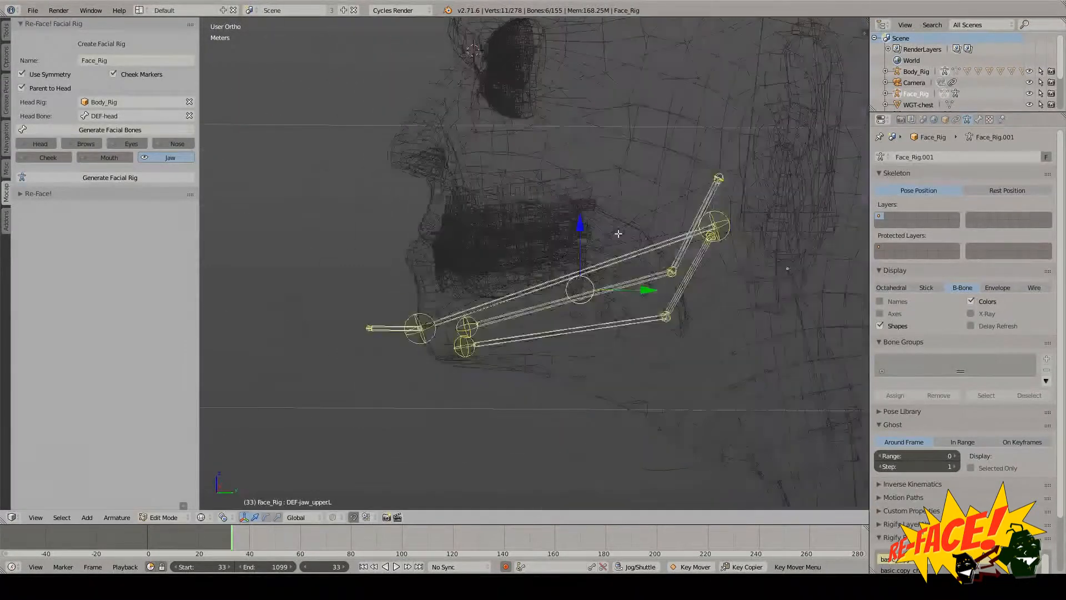
key(g)
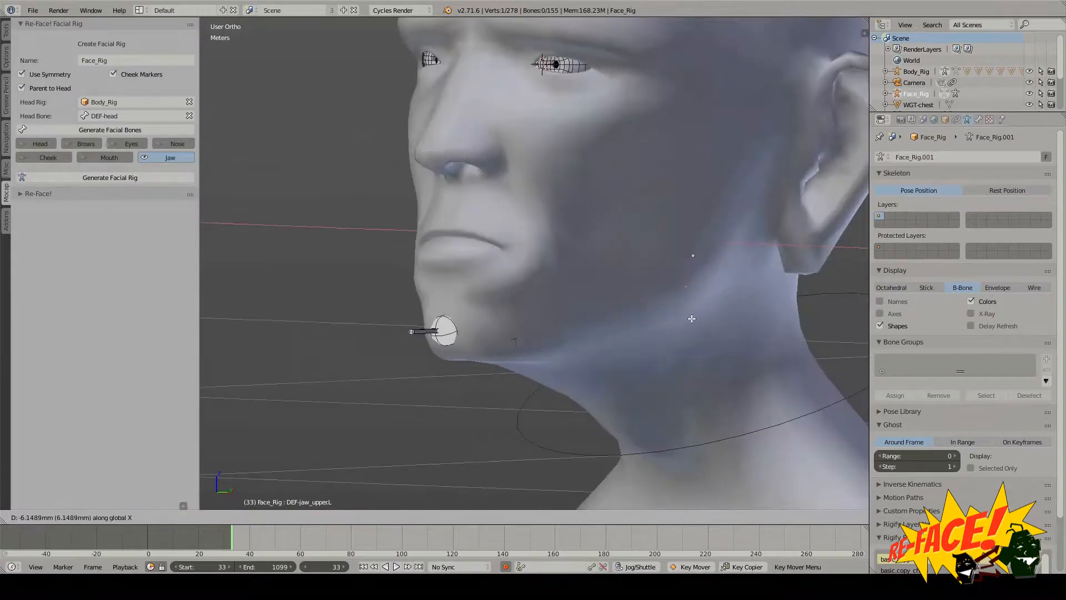
Step: Show the head, brows, nose, mouth and cheek bone groups alongside the jaw bones
click(40, 144)
click(87, 143)
click(189, 143)
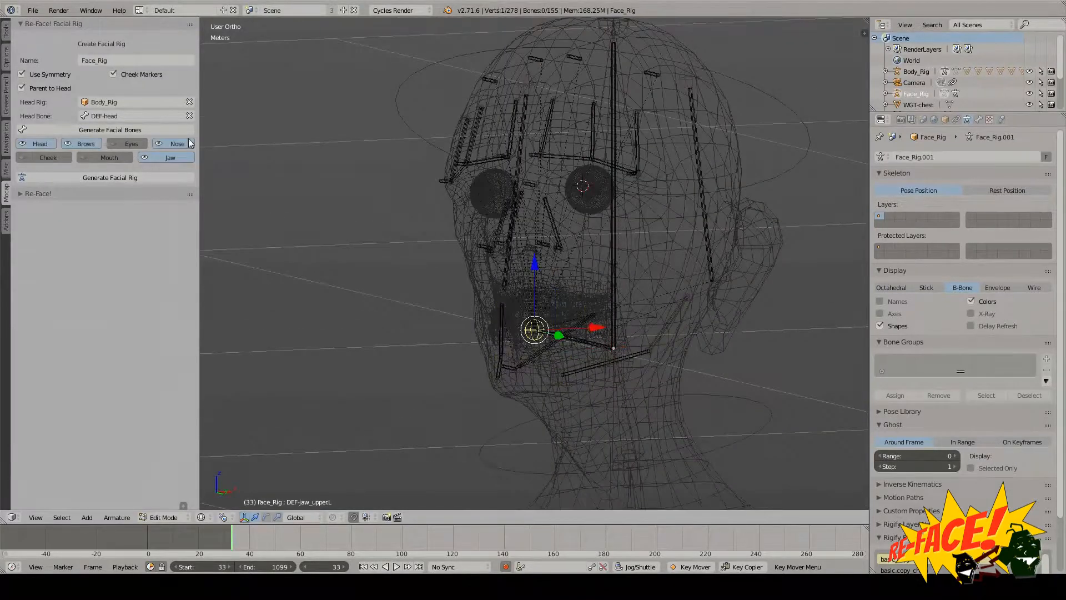
click(109, 158)
click(47, 157)
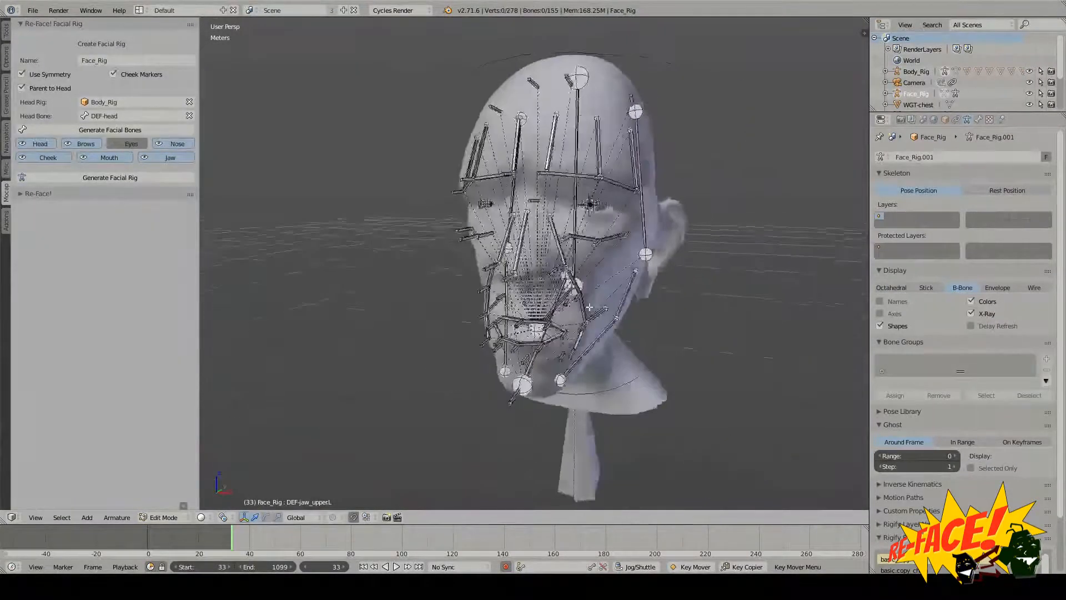
key(Tab)
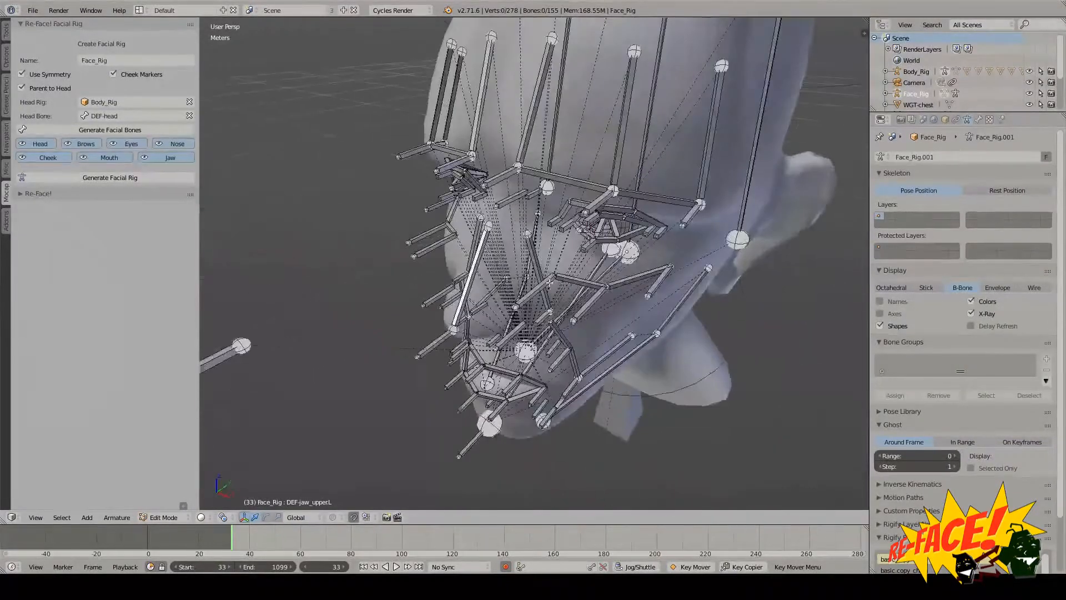
Step: Select the eye tracking control bone CTRL-eye_track and move it
right_click(537, 223)
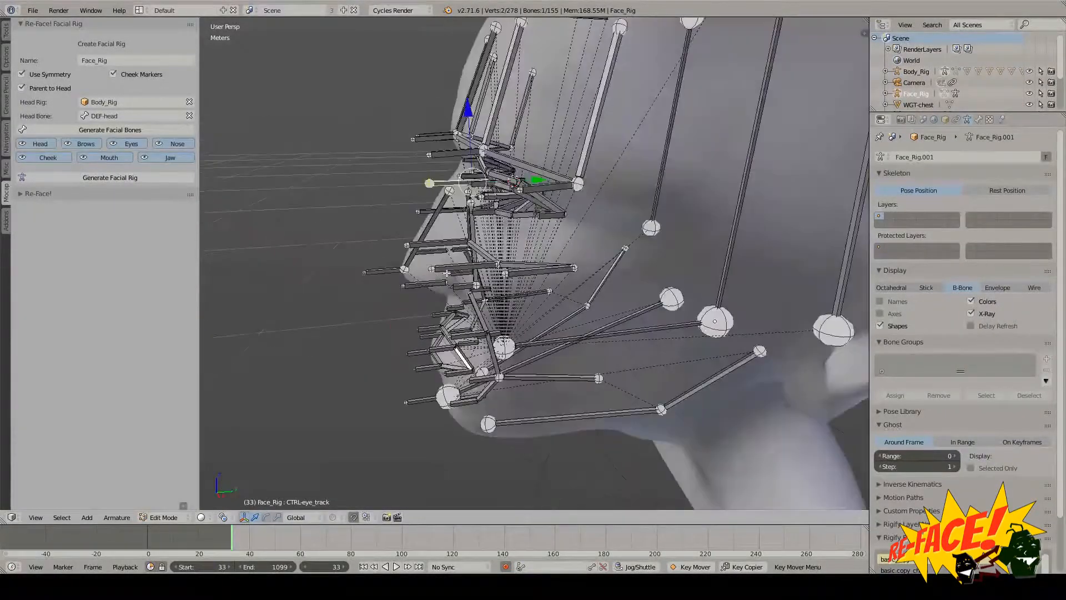
key(g)
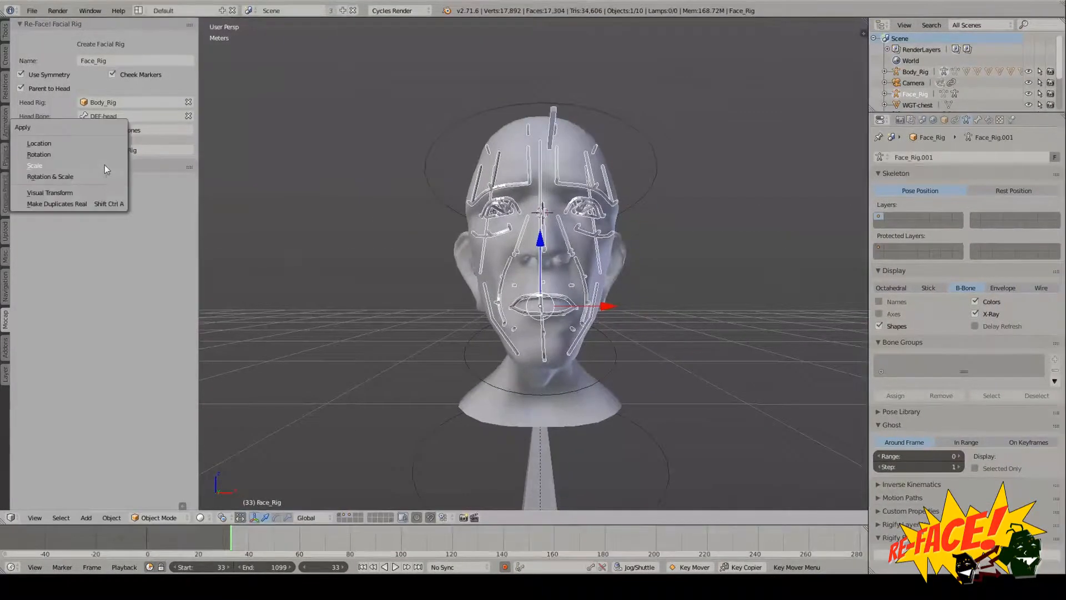
Step: Apply the scale of Face_Rig in Object Mode and generate the facial rig
click(105, 161)
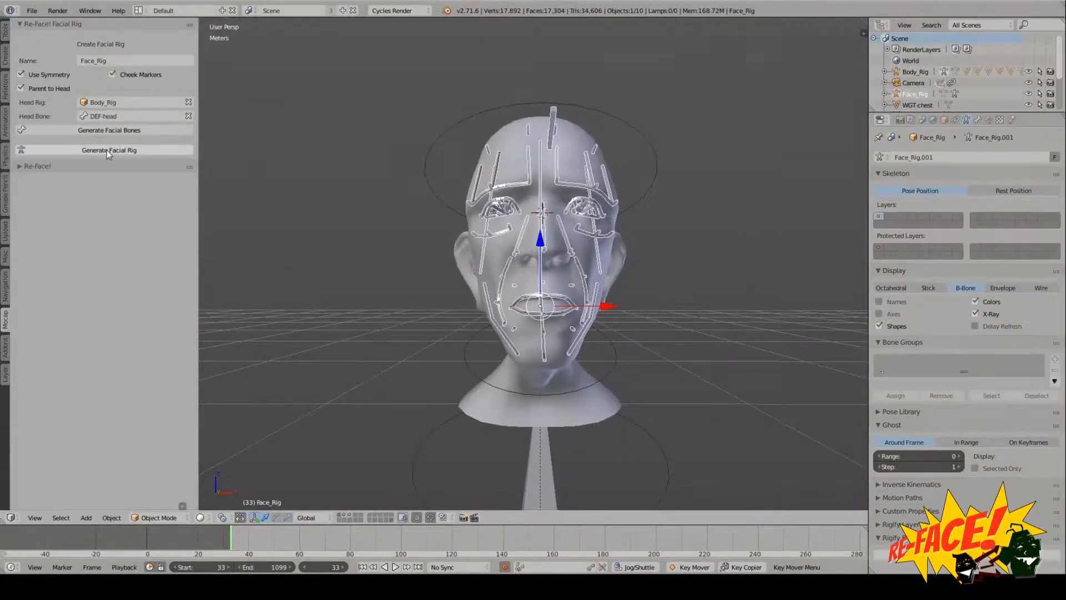
click(108, 151)
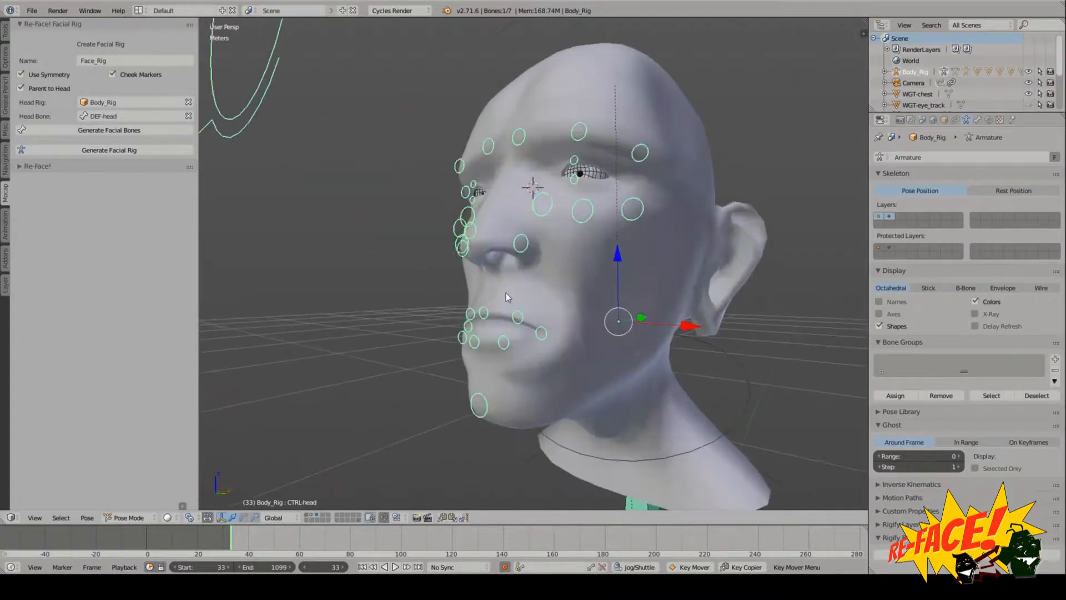
Step: Save the file with the generated facial rig
middle_drag(505, 292, 531, 314)
scroll(508, 301, down, 1)
scroll(522, 321, down, 1)
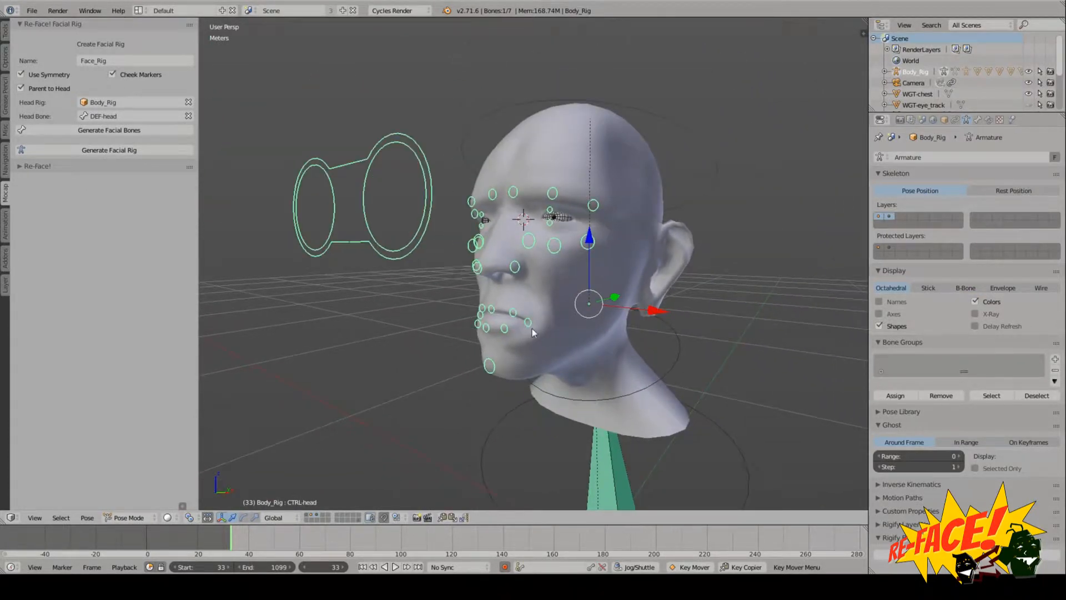
middle_drag(542, 331, 581, 345)
key(ctrl+s)
click(531, 336)
Step: Select Face_Rig and examine its parent settings in the object properties
scroll(581, 346, up, 1)
right_click(281, 209)
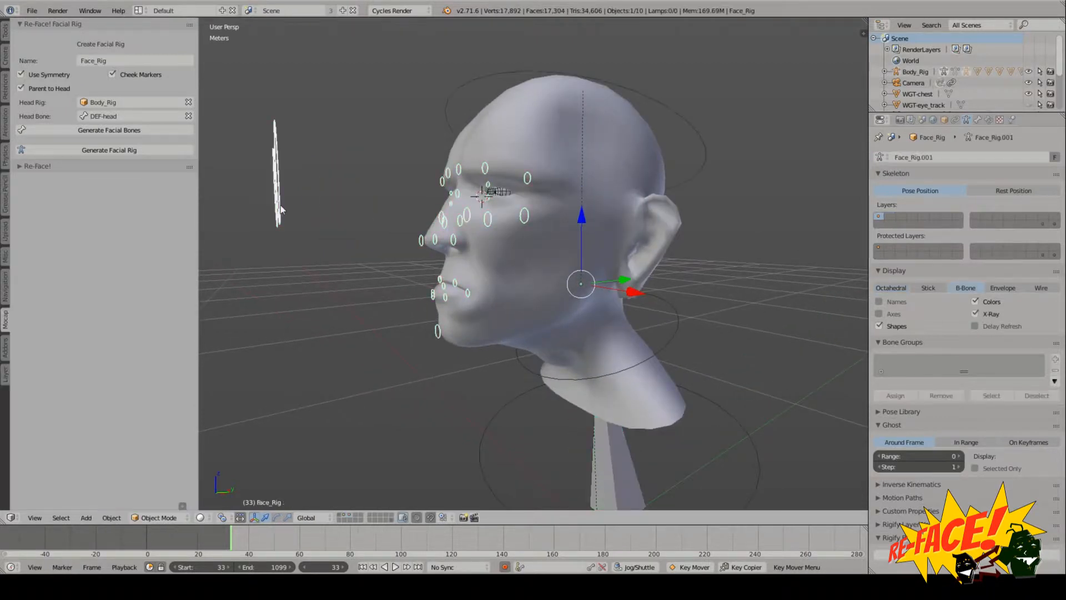
middle_drag(281, 209, 451, 272)
click(945, 120)
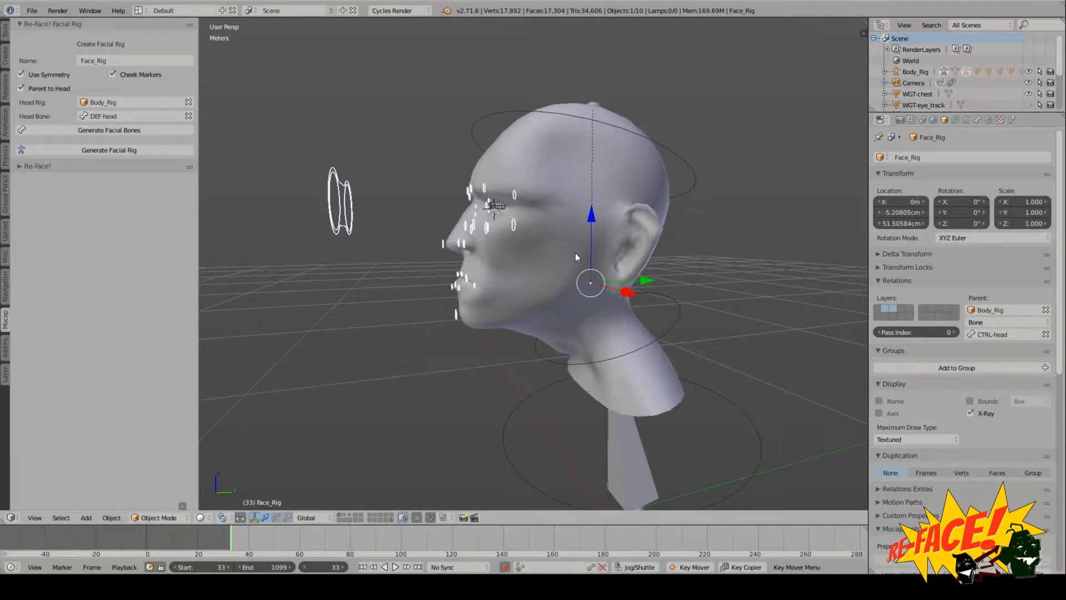
scroll(575, 253, up, 1)
middle_drag(575, 253, 536, 267)
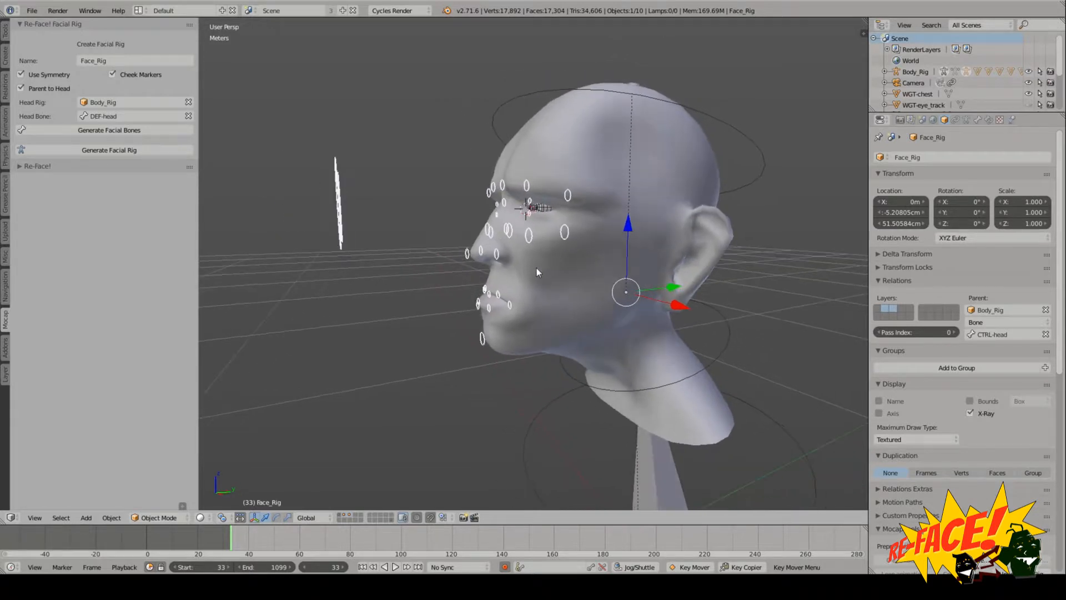
middle_drag(606, 276, 562, 275)
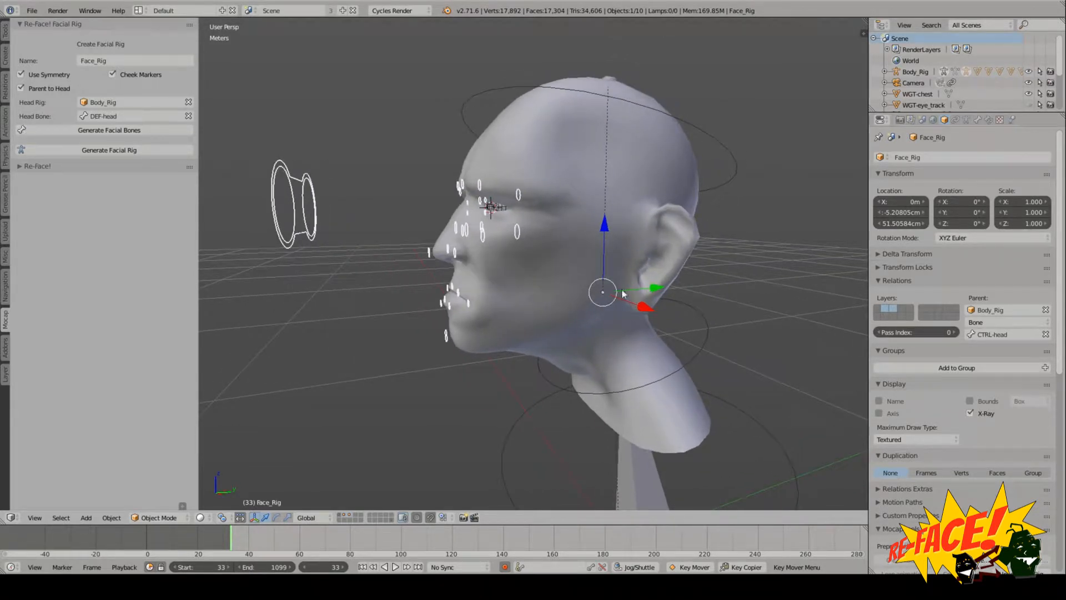
mouse_move(676, 298)
middle_down()
mouse_move(632, 278)
mouse_move(578, 292)
middle_up()
Step: Test-rotate the head control CTRL-head of Body_Rig with the head mesh visible, and cancel the rotation
key(z)
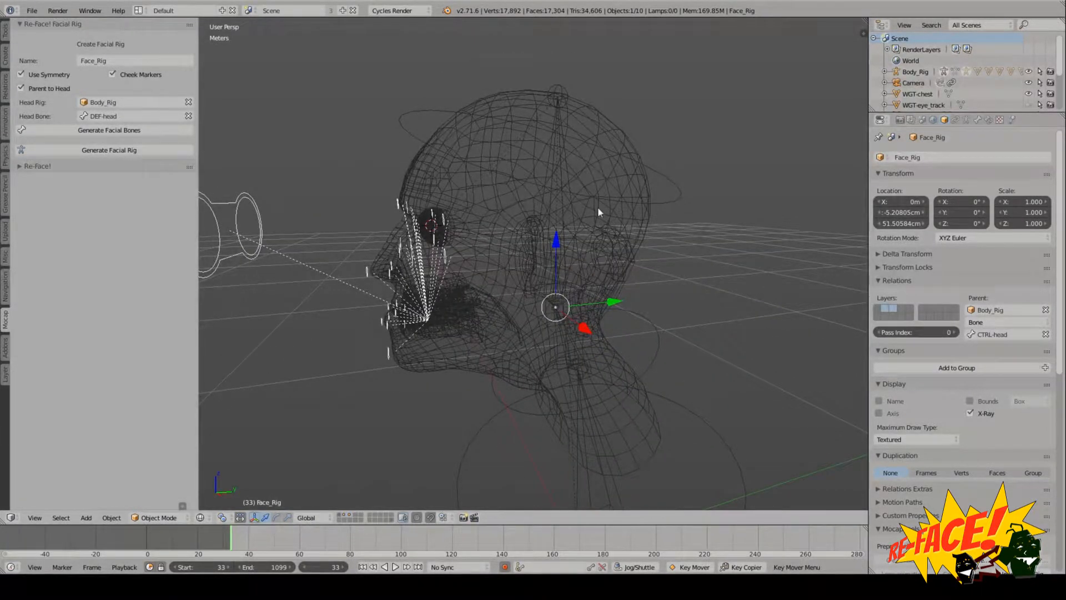
right_click(668, 195)
scroll(669, 197, down, 2)
key(z)
key(r)
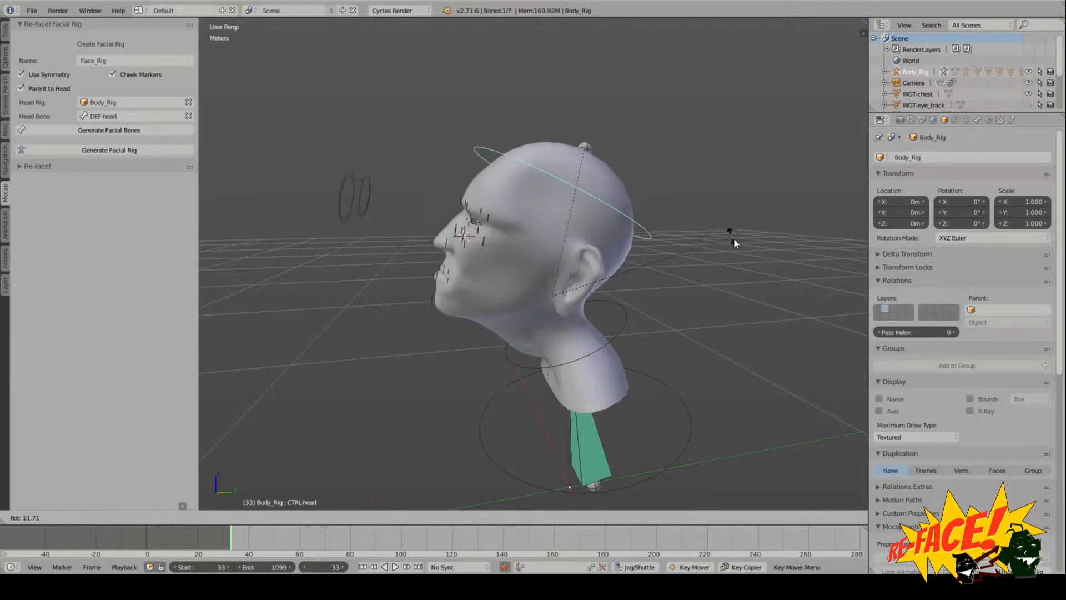
key(Escape)
Step: Hide the head mesh so the armature bones, eyes and teeth are exposed in solid view
key(z)
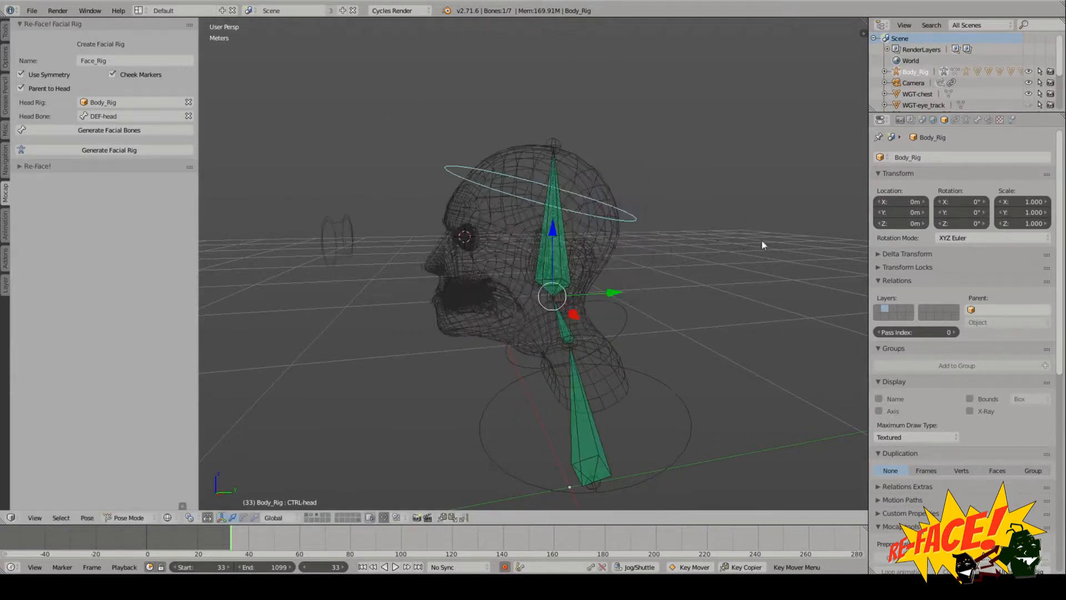
right_click(617, 237)
key(h)
key(z)
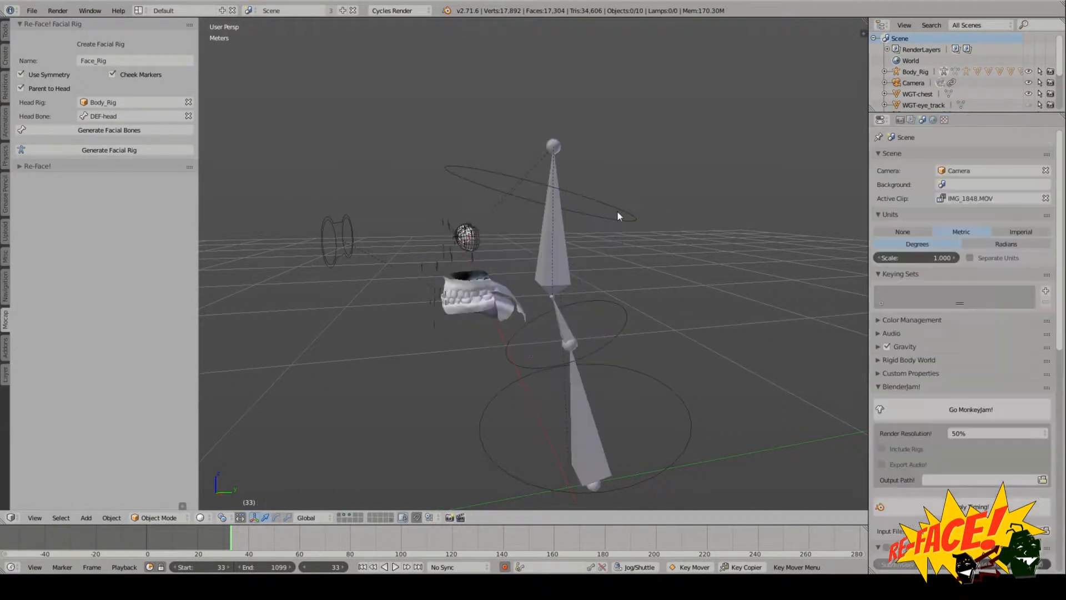
Step: Test-rotate CTRL-head with the head mesh hidden to check the facial controls' parenting, and cancel the rotation
right_click(628, 220)
scroll(630, 224, down, 2)
middle_drag(631, 227, 624, 220)
key(r)
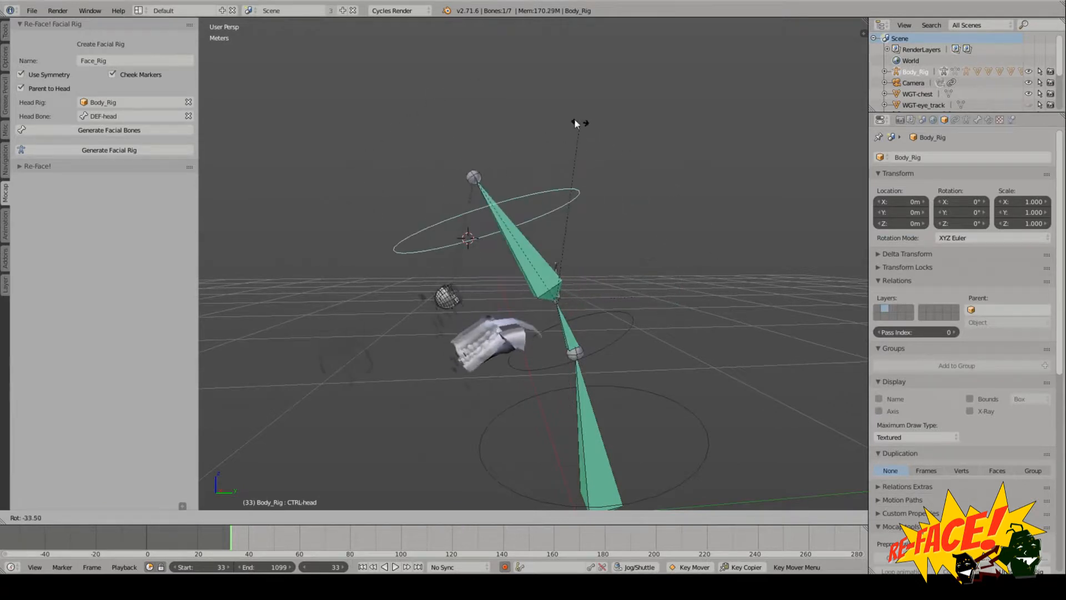
key(Escape)
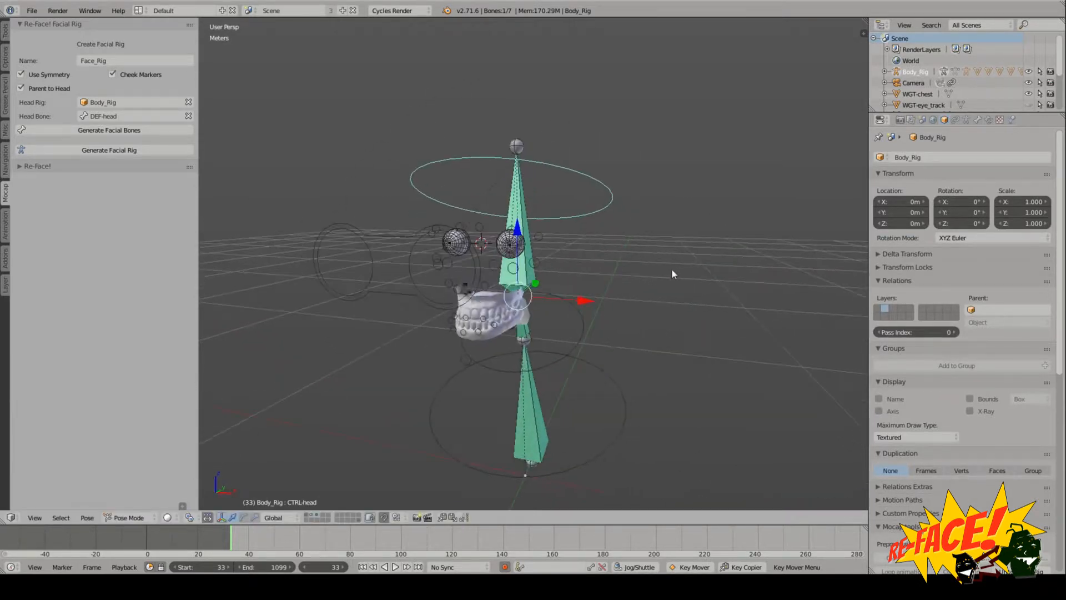
Step: Test-scale and test-rotate Body_Rig's CTRL-head again with the head mesh hidden, cancelling both transforms
key(s)
key(Escape)
key(r)
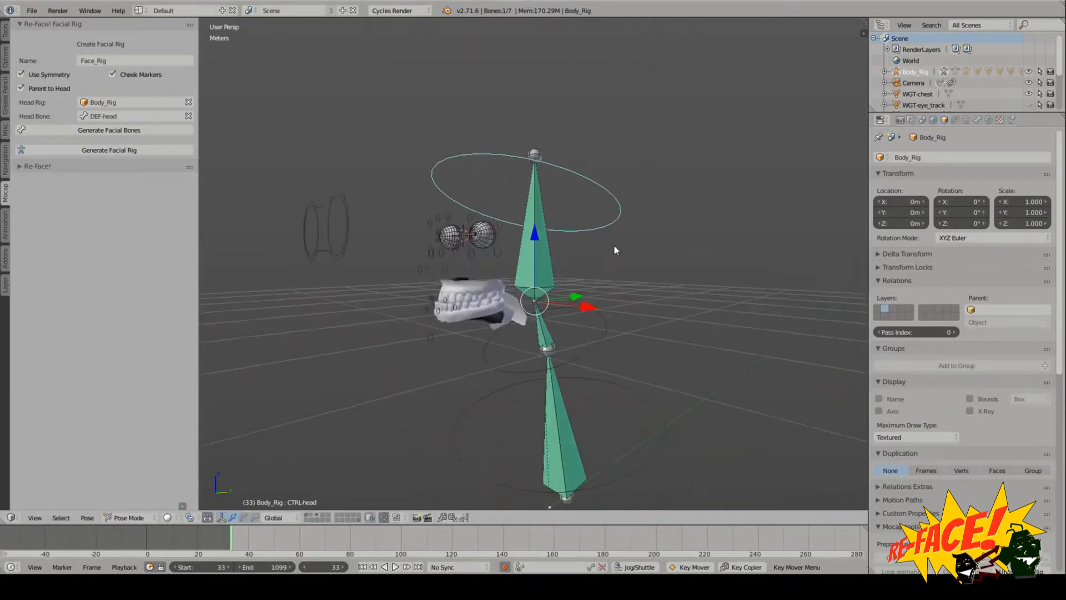
key(Escape)
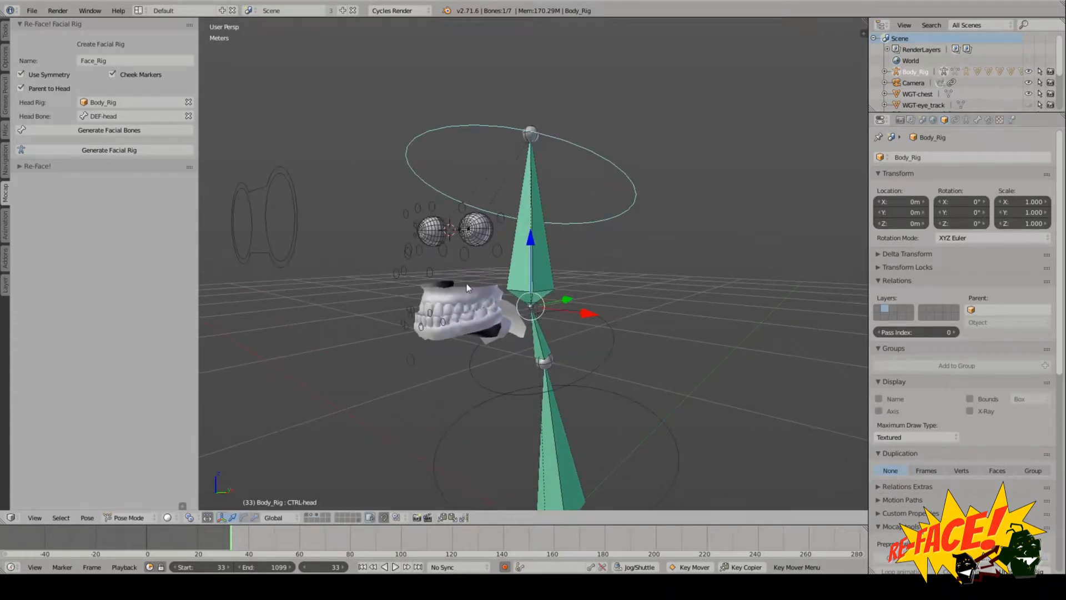
Step: Return to object mode, unhide the head mesh and save the file
right_click(441, 294)
key(alt+h)
key(a)
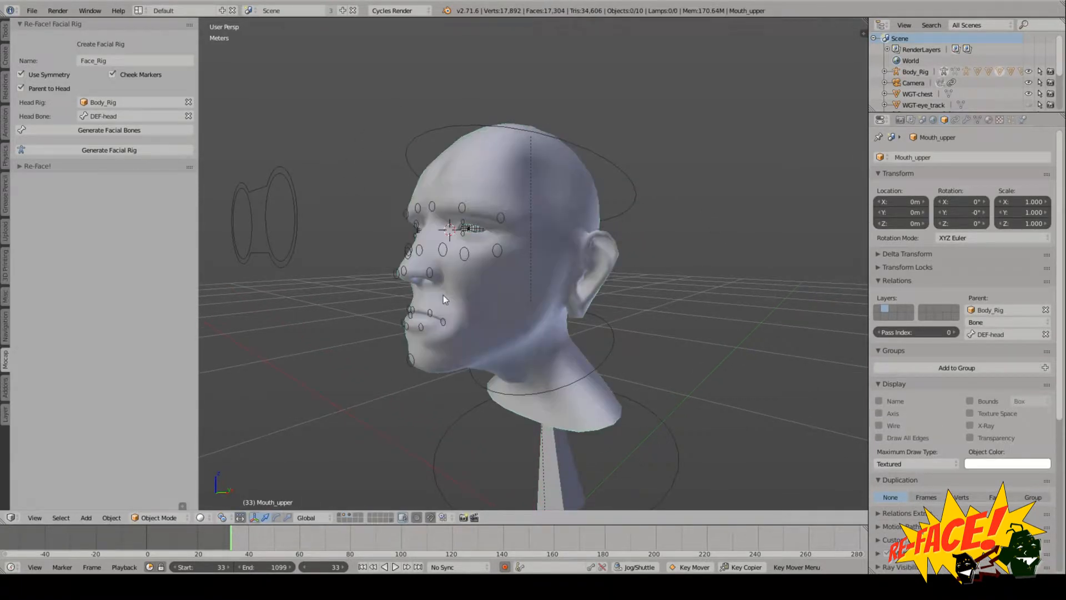
key(ctrl+s)
click(444, 295)
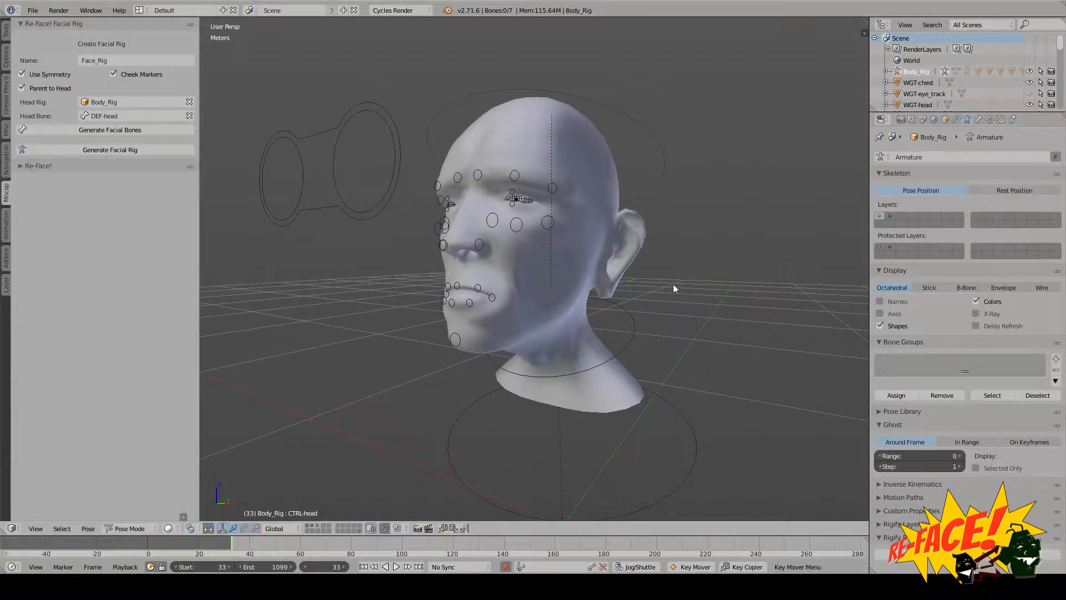
Step: Examine the Set Parent To options for the Head mesh with Face_Rig as the parent, and leave without applying one
middle_drag(663, 249, 653, 282)
scroll(652, 278, up, 1)
scroll(642, 283, down, 1)
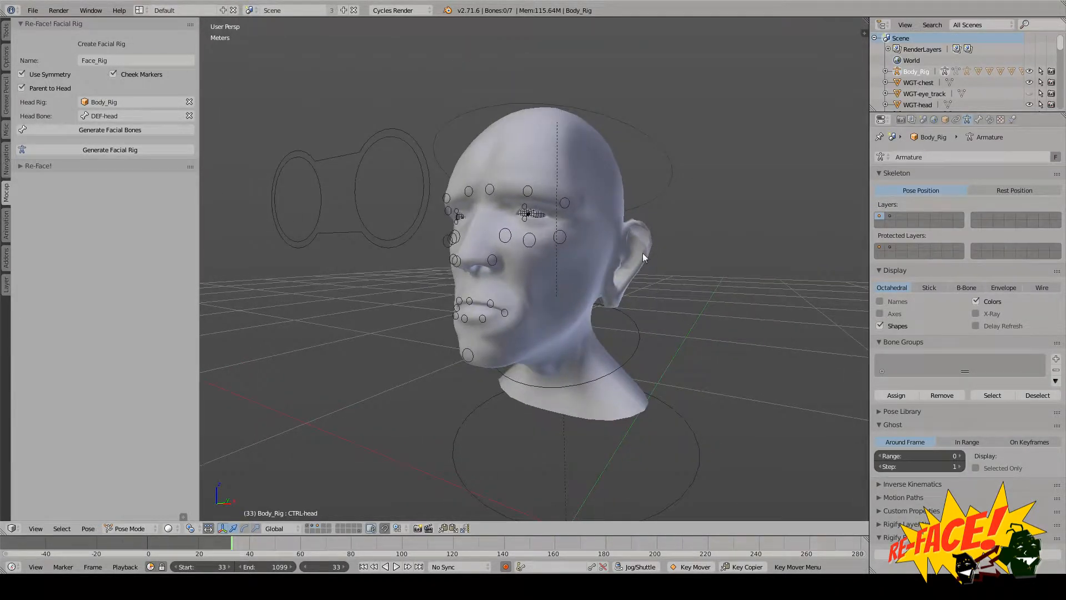
right_click(610, 163)
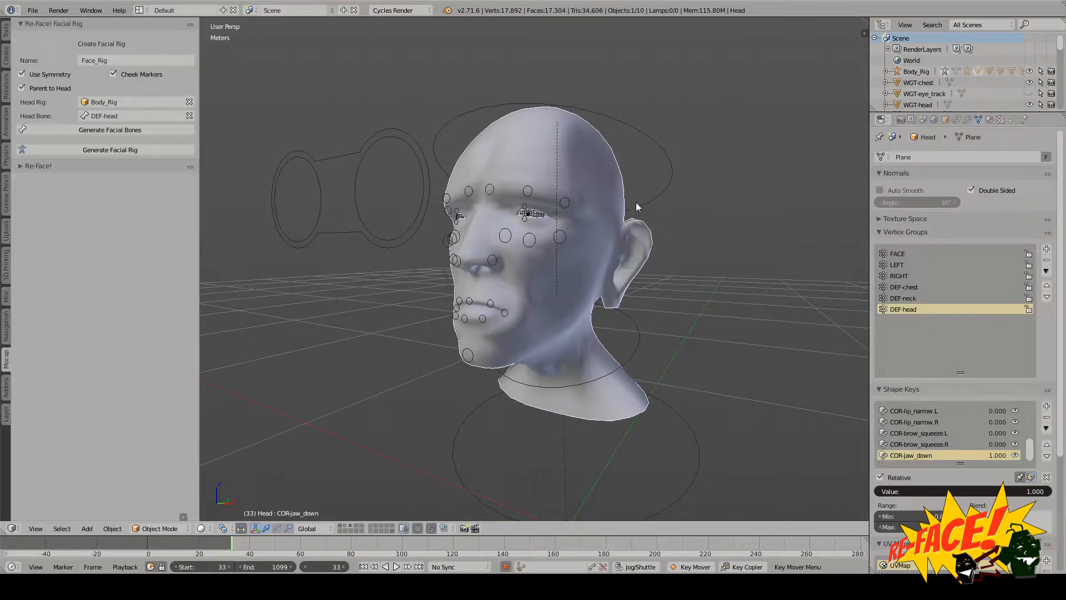
shift+right_click(375, 151)
key(ctrl+p)
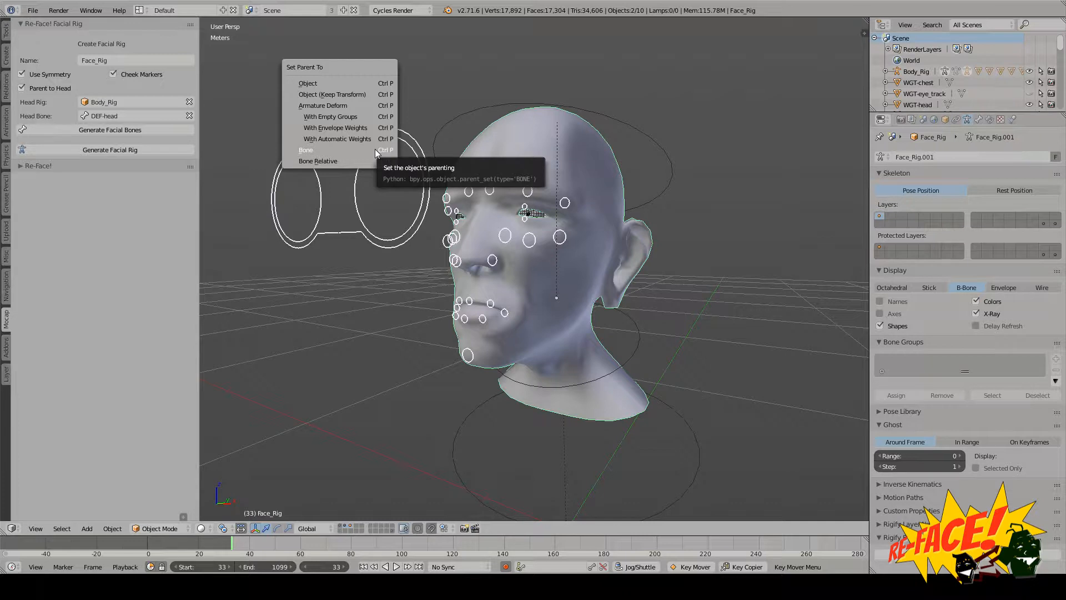
click(330, 143)
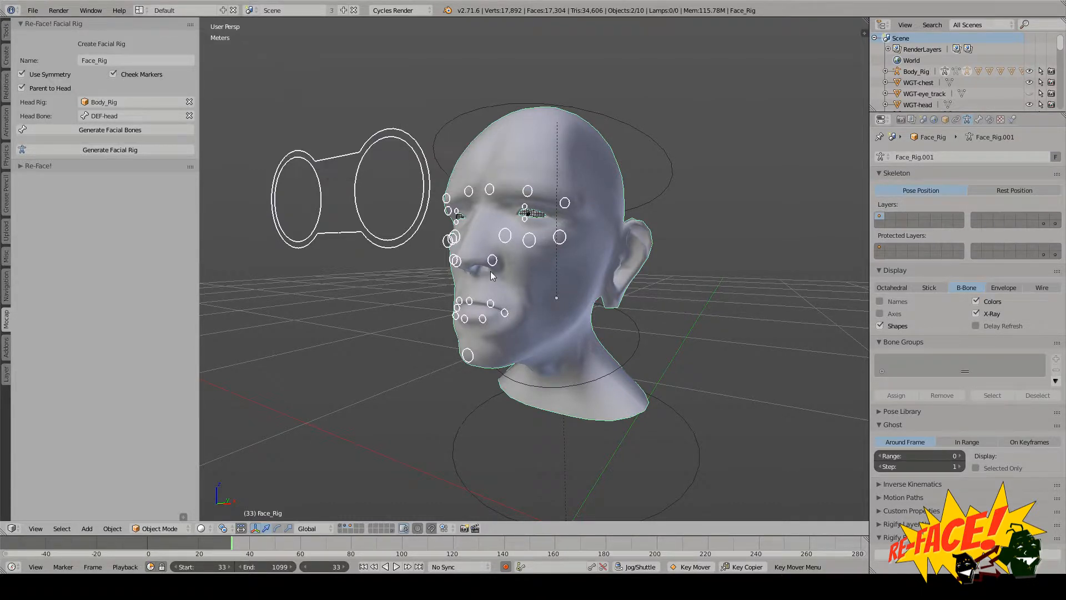
key(a)
middle_drag(491, 271, 503, 271)
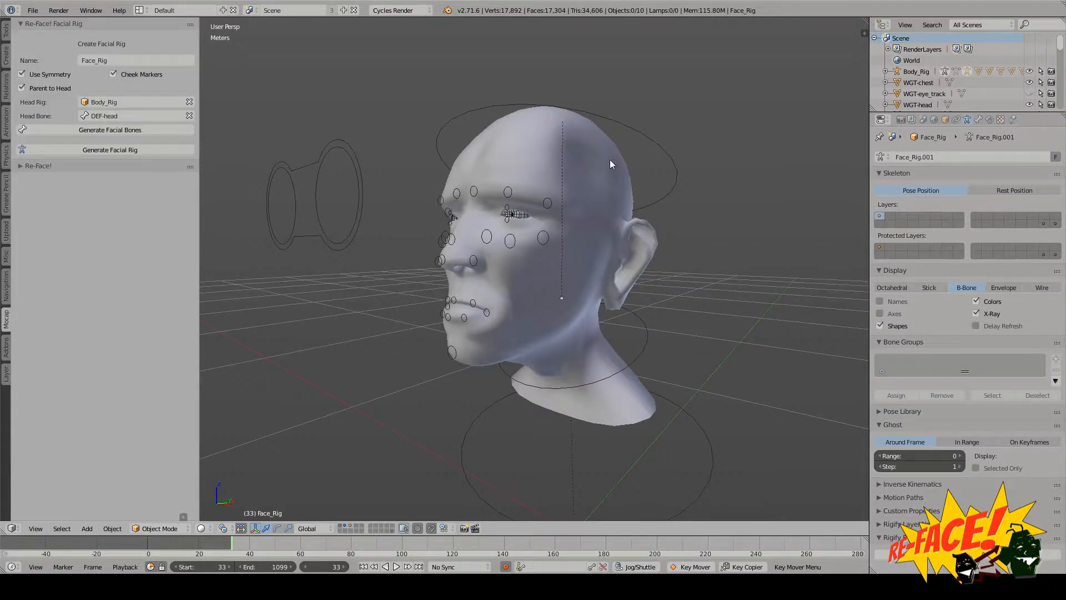
Step: Select the Head mesh and examine its parent settings in the object properties
right_click(610, 159)
click(945, 120)
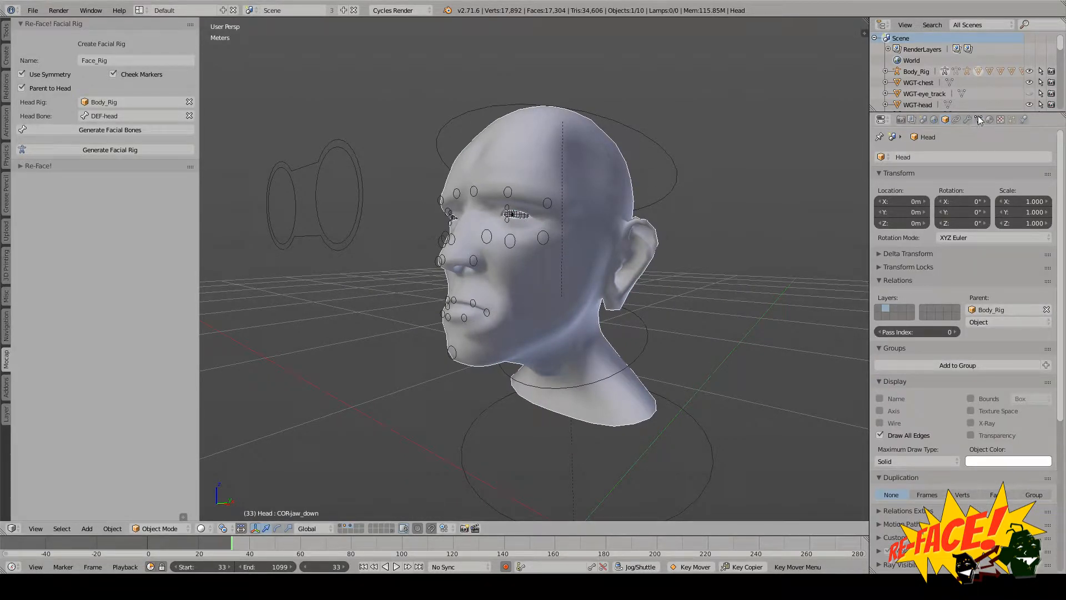
middle_drag(659, 185, 618, 186)
Step: Test-rotate Body_Rig's CTRL-head to check how the head mesh and facial controls follow, and cancel the rotation
right_click(687, 182)
scroll(687, 181, down, 1)
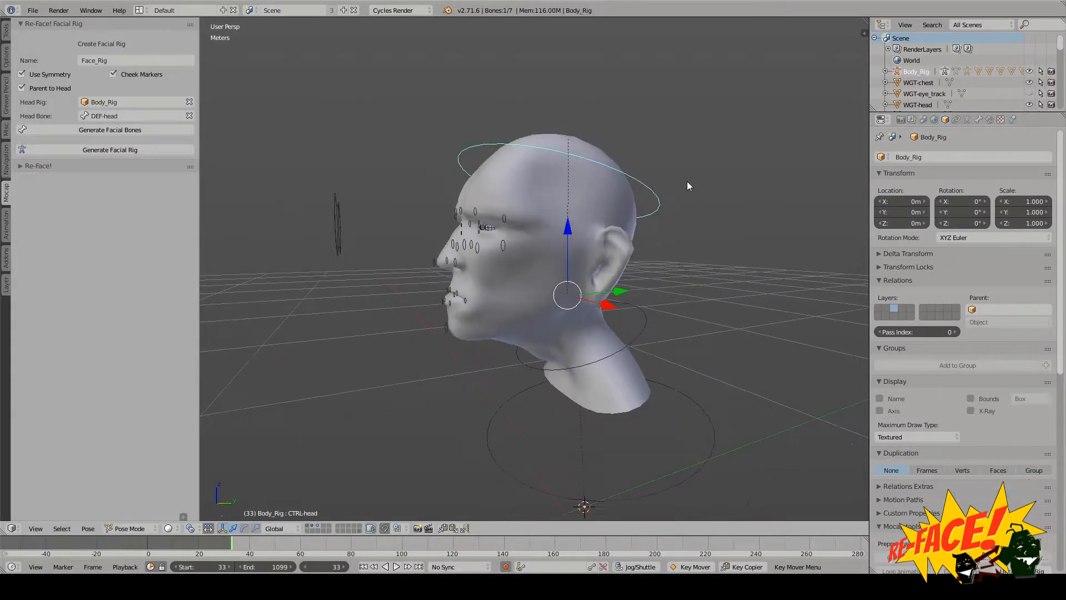
scroll(687, 181, down, 1)
mouse_move(688, 181)
middle_down()
mouse_move(666, 188)
mouse_move(679, 182)
middle_up()
scroll(673, 187, up, 2)
key(r)
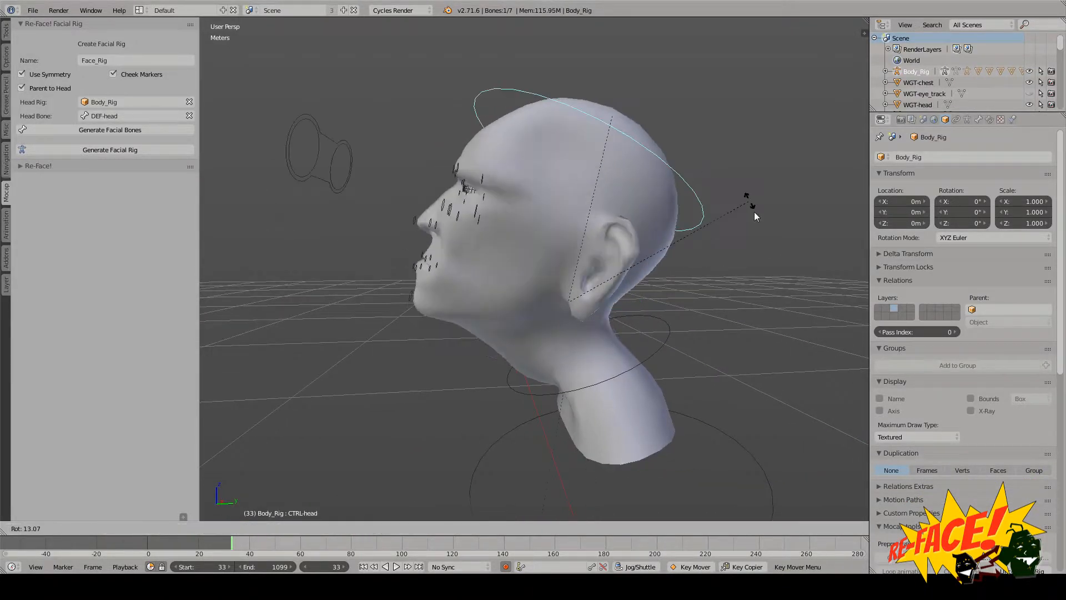
right_click(734, 201)
Step: Parent the Head mesh to Face_Rig with automatic weights, and clear the selection
middle_drag(700, 269, 570, 236)
right_click(571, 154)
shift+right_click(288, 205)
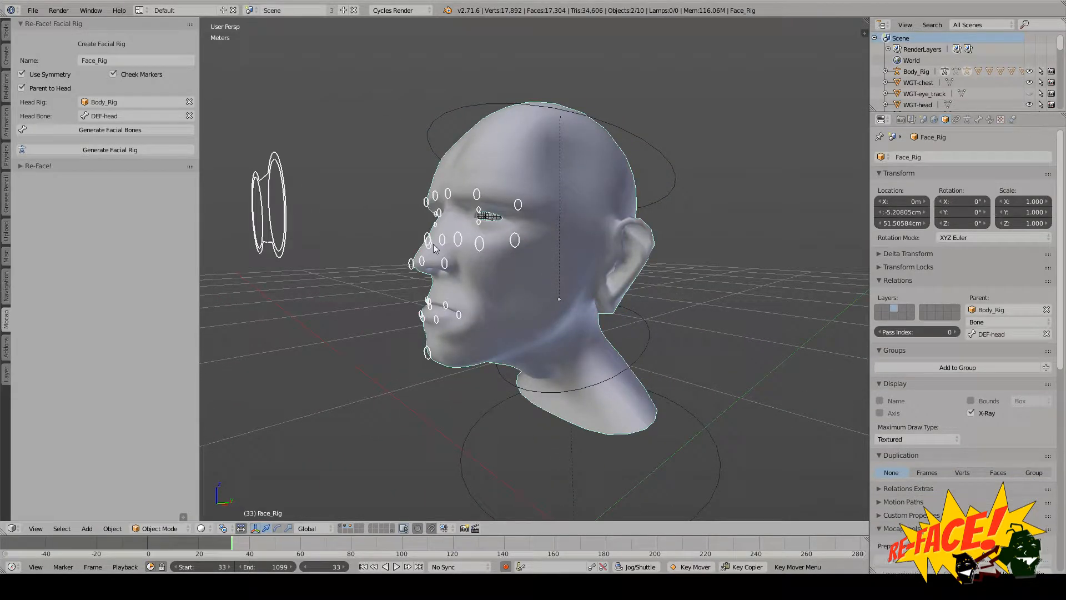
key(ctrl+p)
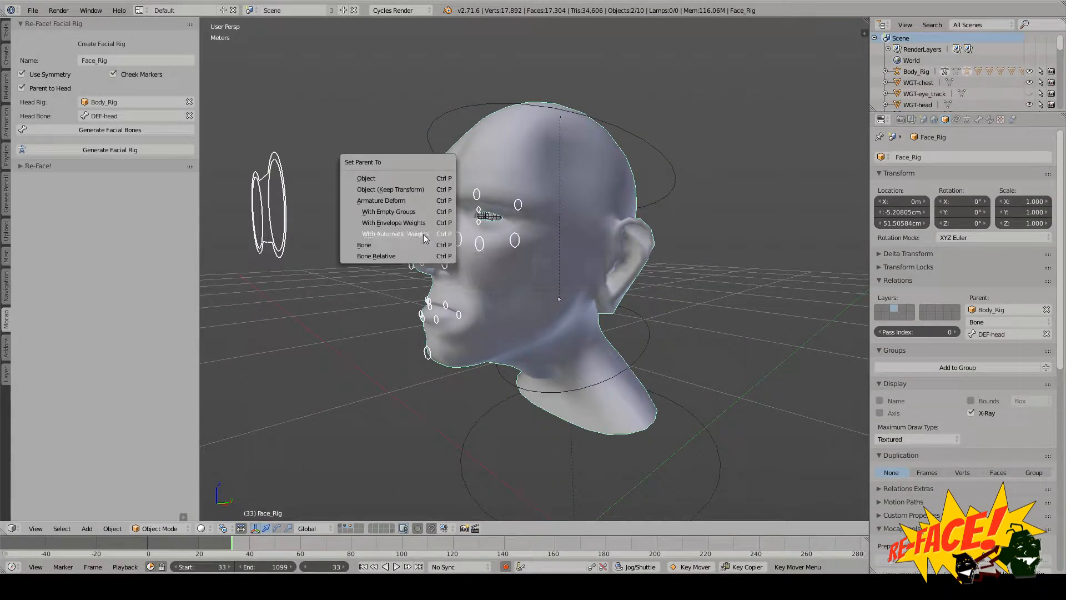
click(409, 235)
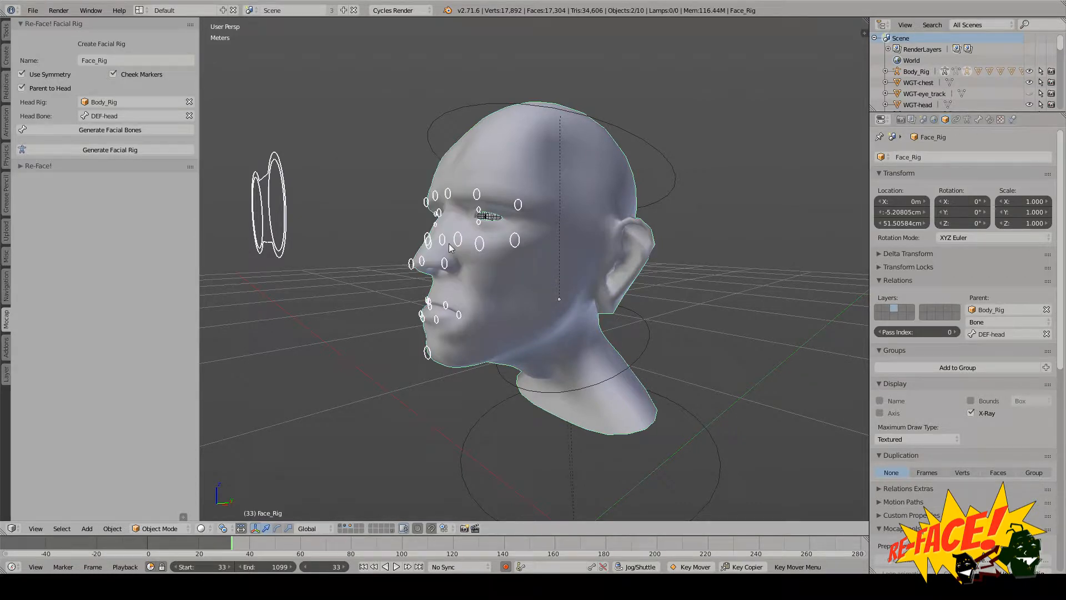
middle_drag(453, 249, 568, 203)
key(a)
scroll(566, 205, up, 1)
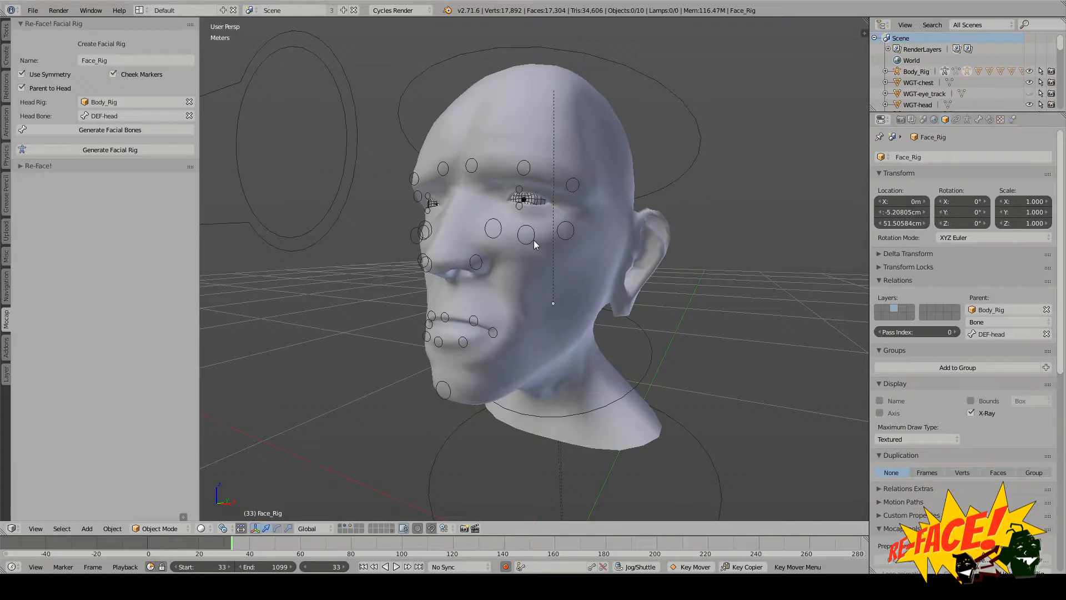
Step: Enter pose mode on Face_Rig and test-move the cheek control TRK-cheek_mid.L without keeping the move
right_click(534, 239)
key(ctrl+Tab)
right_click(534, 239)
middle_drag(534, 239, 564, 222)
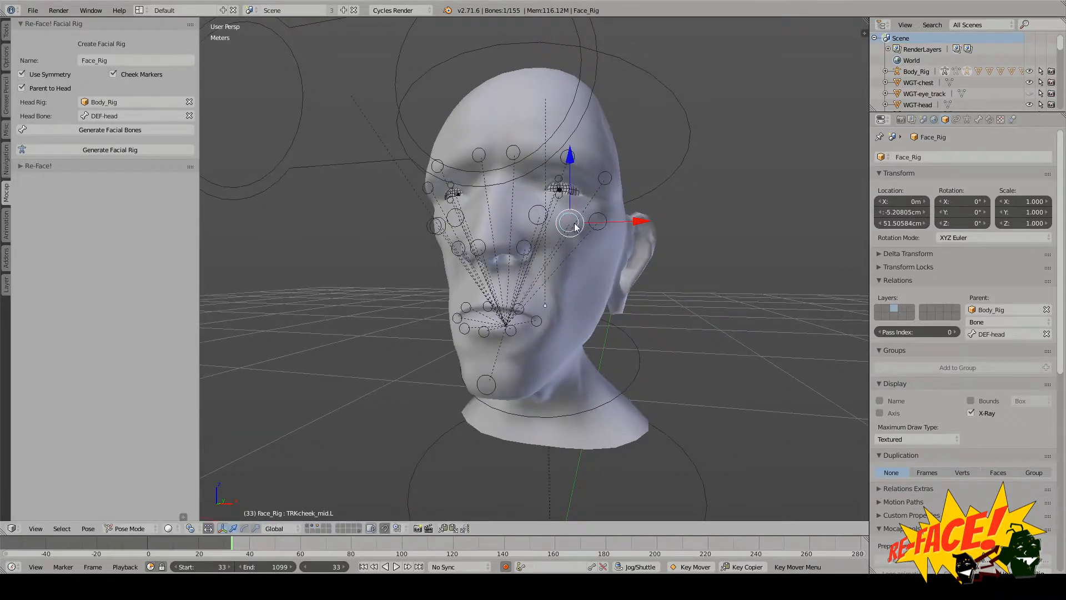
key(g)
click(544, 217)
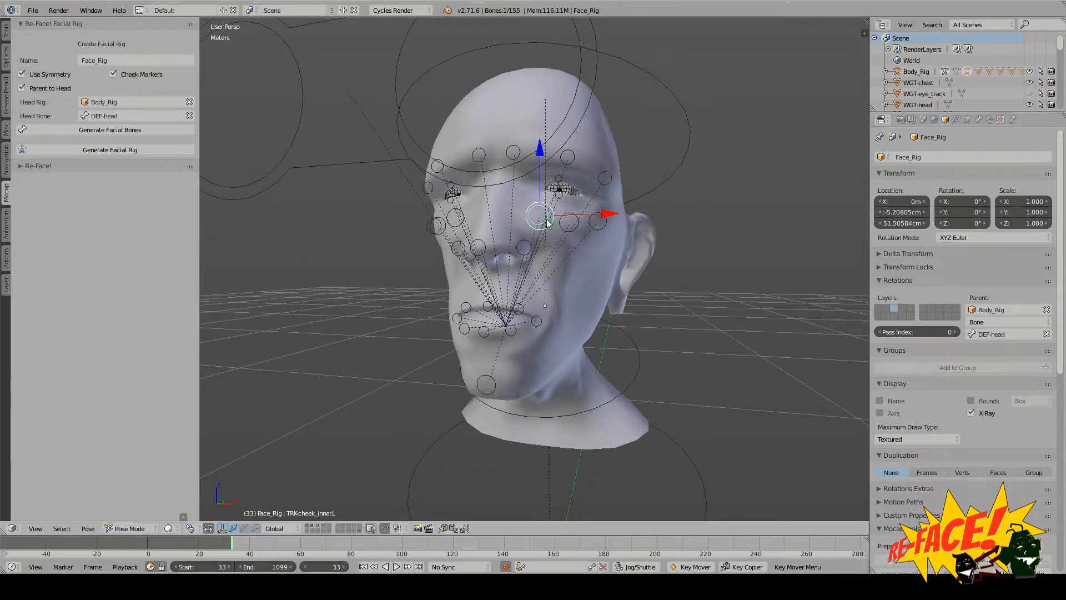
Step: Test-move the nose controls TRK-nose.L and TRK-nose.C to check the mesh deformation, cancelling each move
mouse_move(547, 223)
middle_down()
mouse_move(562, 219)
mouse_move(561, 234)
middle_up()
scroll(562, 221, up, 1)
key(g)
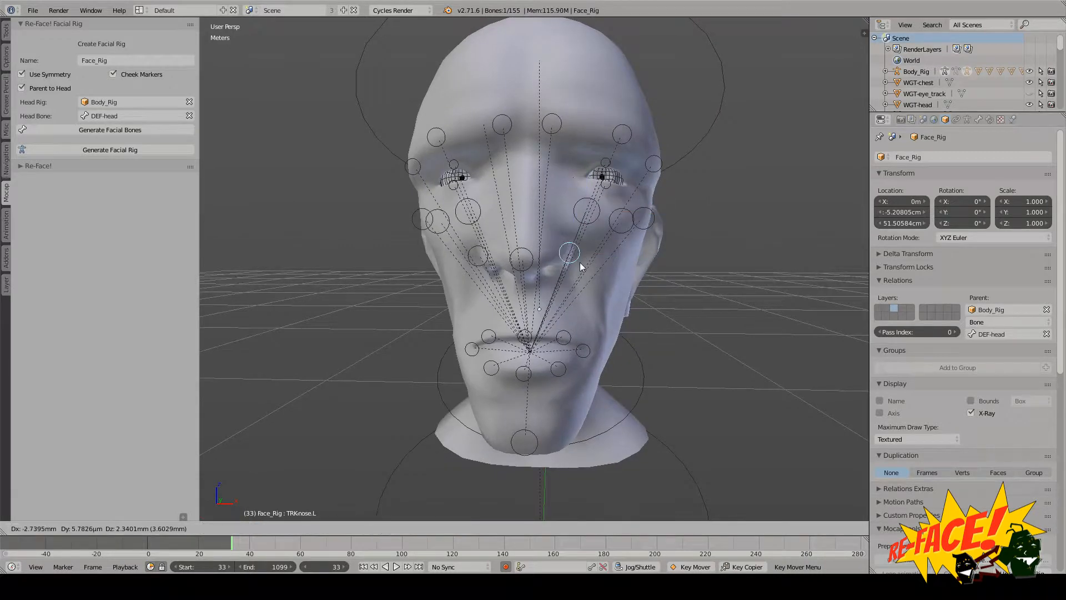
right_click(575, 260)
right_click(532, 263)
key(g)
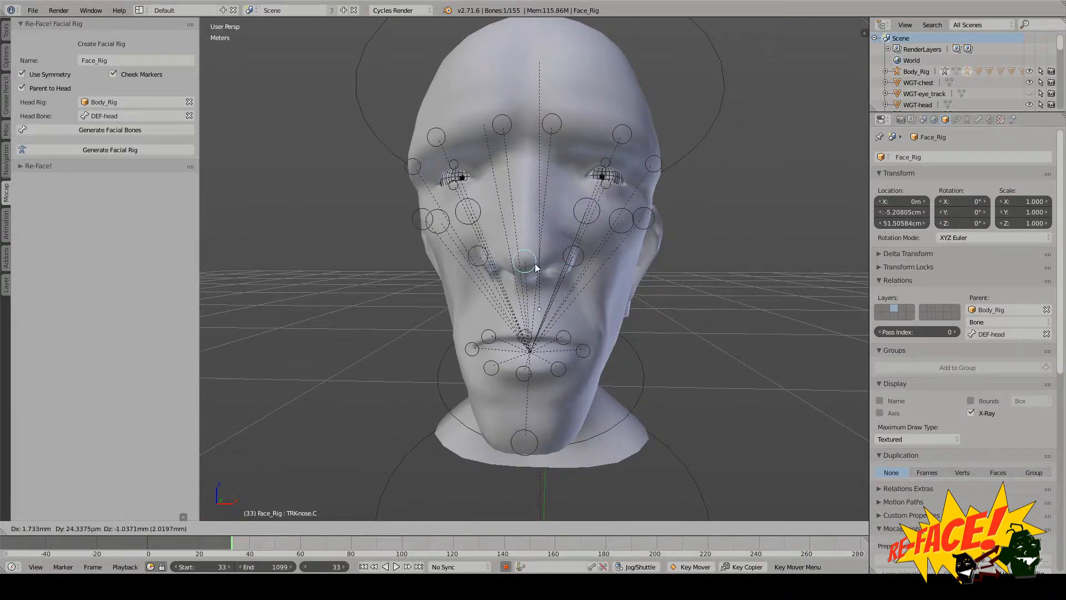
right_click(537, 268)
key(a)
Step: Test-move the lip controls TRK-lip_corner.L and TRK-lip_upper.C, cancelling each move
middle_drag(605, 345, 572, 327)
right_click(531, 331)
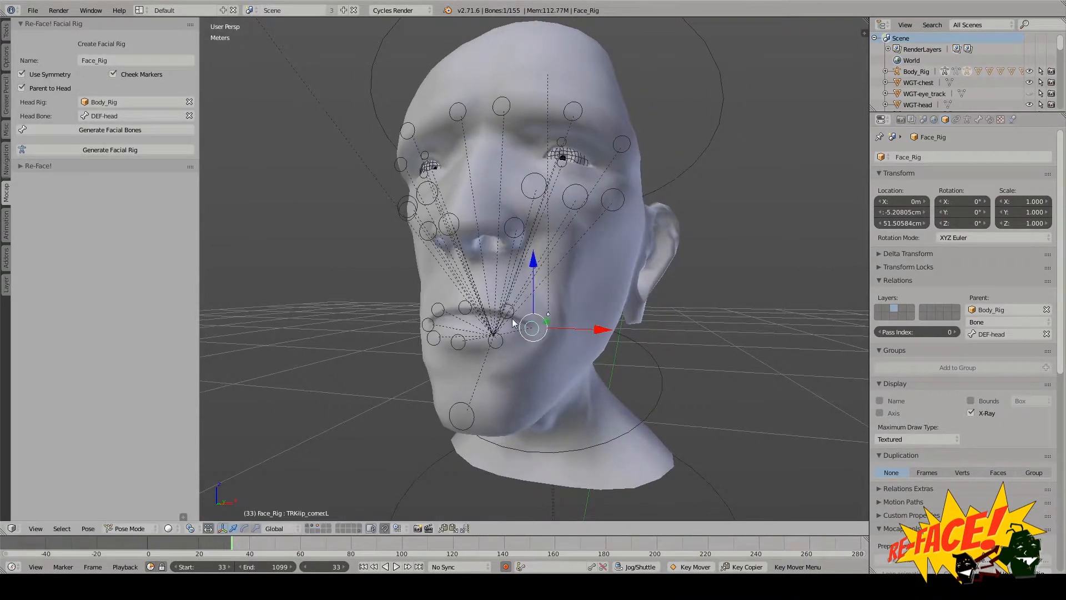
key(g)
right_click(500, 307)
right_click(469, 311)
key(g)
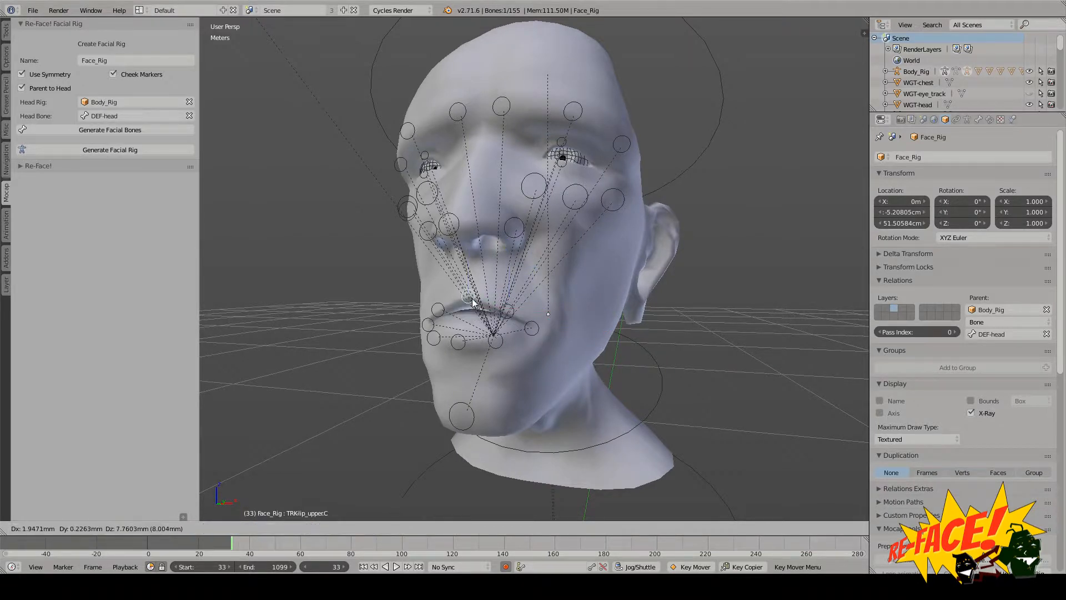
right_click(473, 320)
key(a)
key(g)
right_click(501, 350)
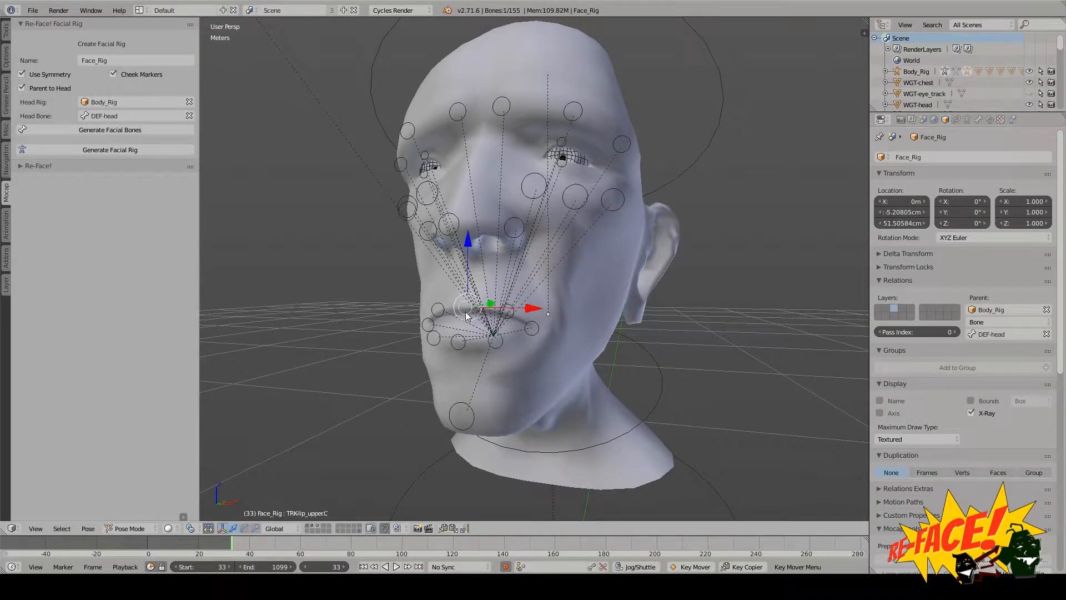
key(g)
right_click(467, 309)
Step: Test-move the character's right upper-lip control and TRK-lip_corner.R, cancel the moves and deselect the bones
middle_drag(468, 310, 517, 296)
right_click(511, 307)
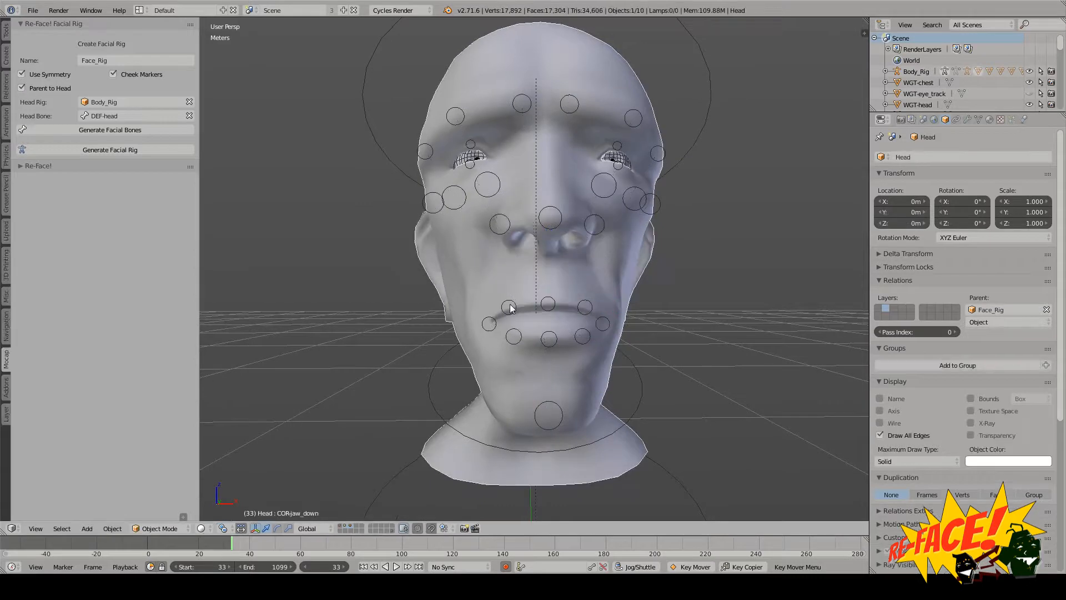
right_click(511, 306)
key(g)
right_click(500, 312)
right_click(493, 320)
key(g)
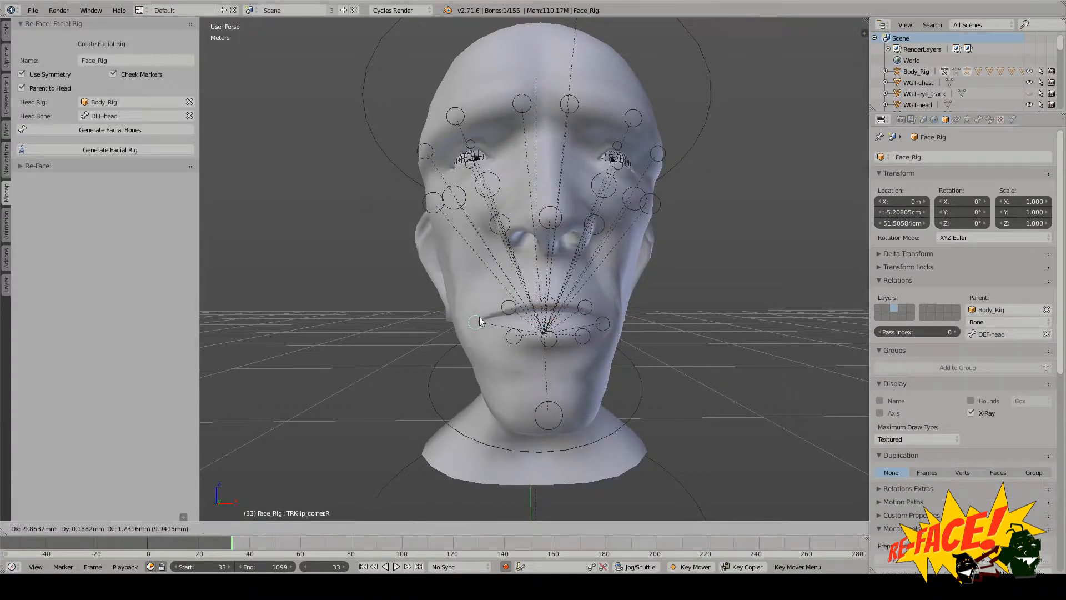
right_click(479, 317)
key(a)
Step: Select the Head mesh and check its Face_Rig parent setting in the object relations
middle_drag(535, 301, 496, 285)
scroll(496, 285, up, 1)
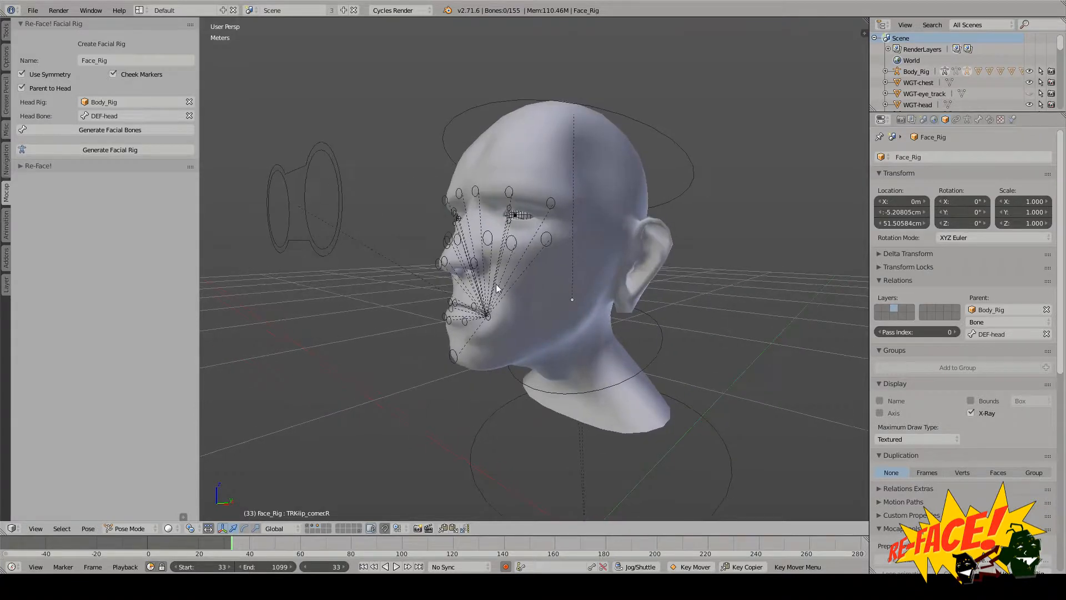
right_click(615, 247)
middle_drag(616, 248, 648, 257)
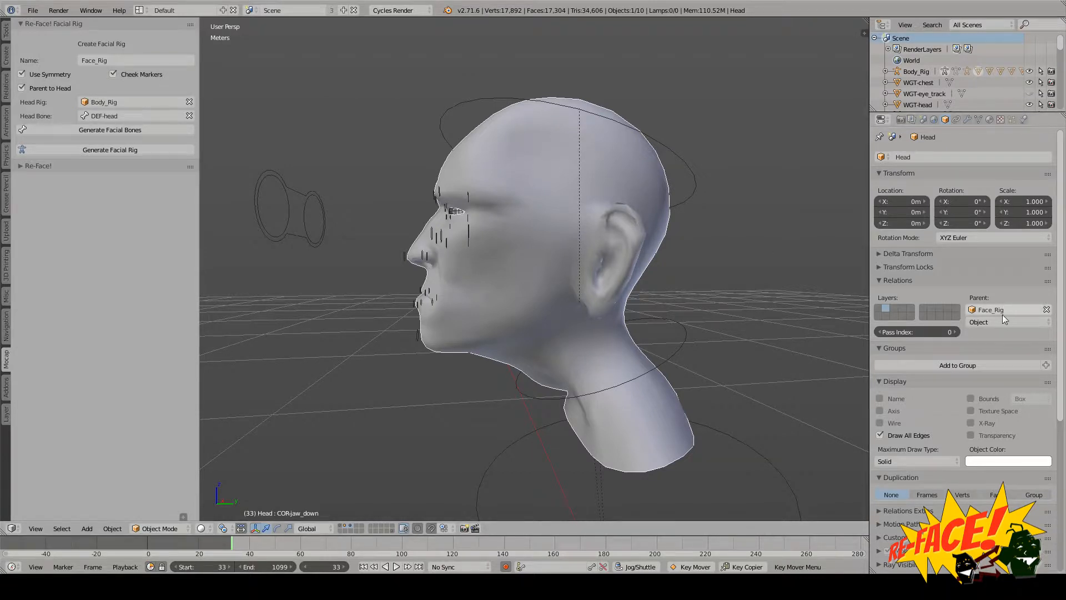
middle_drag(585, 305, 545, 314)
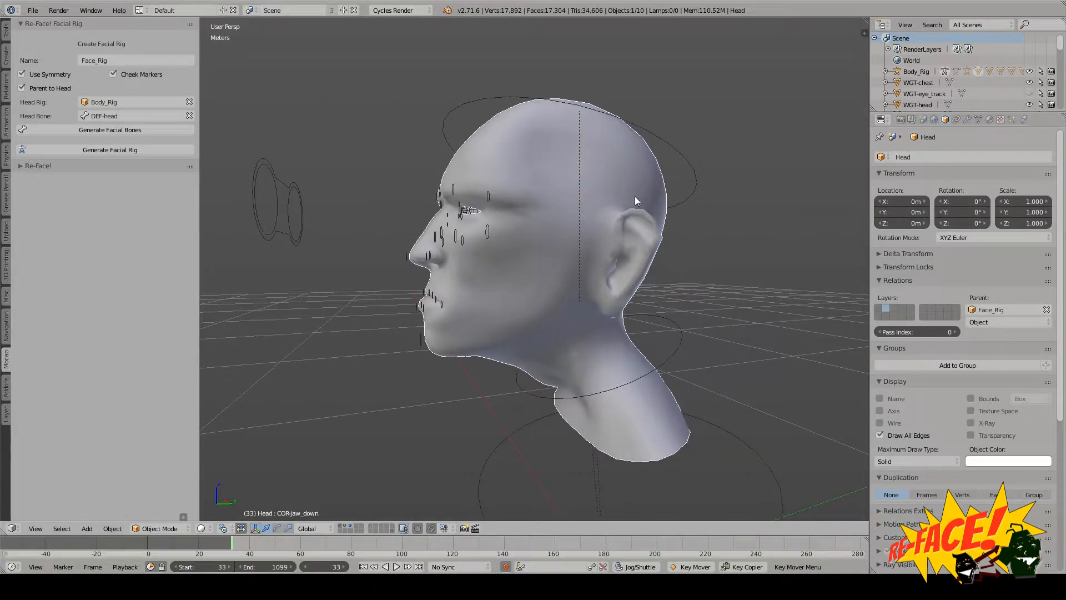
middle_drag(635, 195, 614, 254)
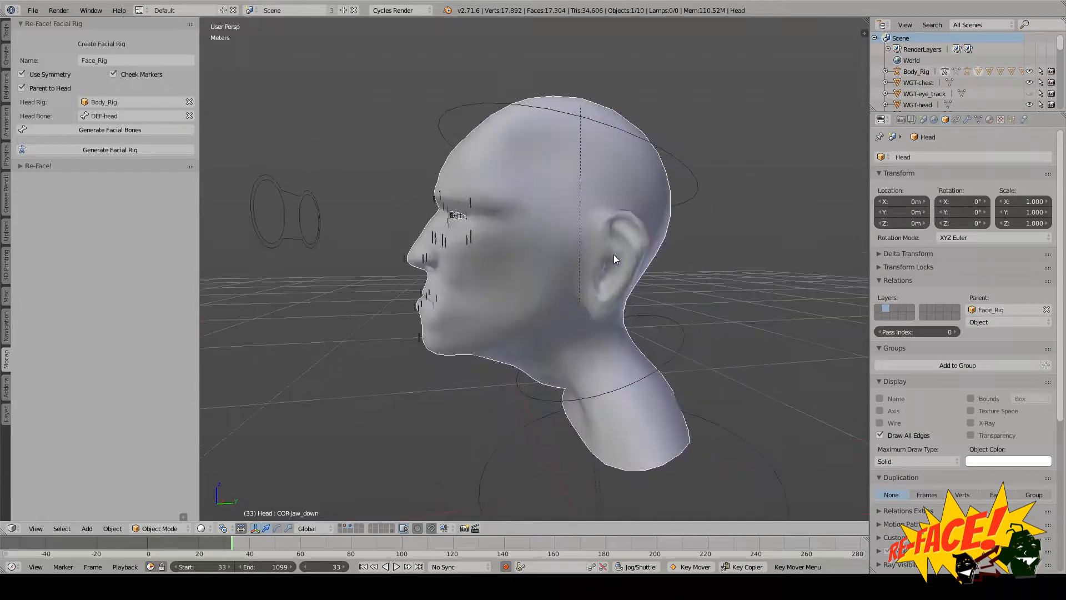
Step: Test-rotate Body_Rig's CTRL-head with the head mesh parented to Face_Rig, and cancel the rotation
key(a)
scroll(611, 253, down, 2)
scroll(609, 253, up, 1)
right_click(664, 210)
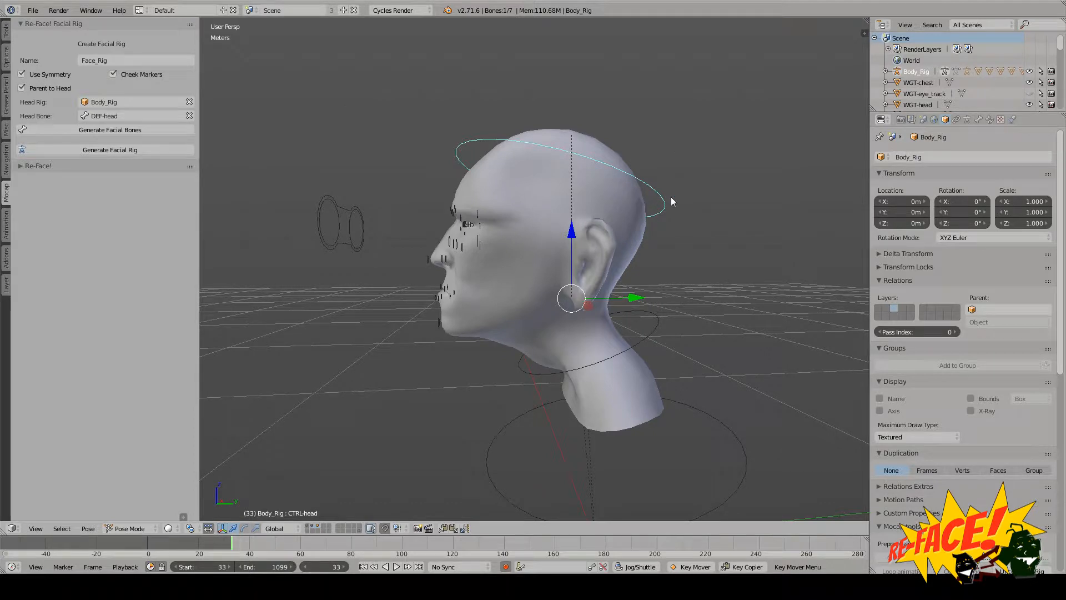
middle_drag(731, 207, 610, 249)
right_click(613, 255)
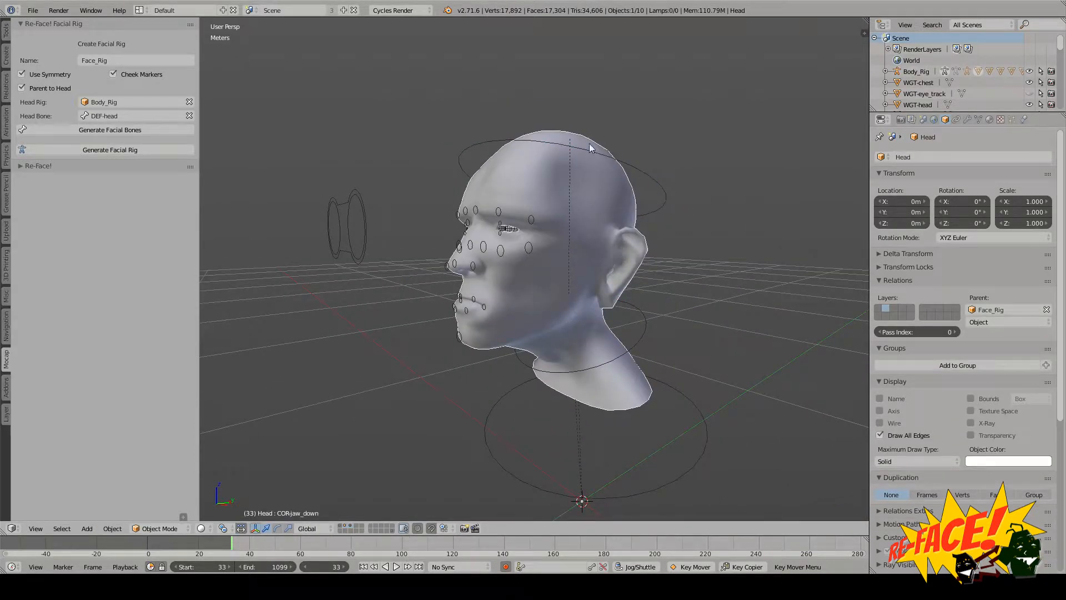
middle_drag(479, 273, 649, 236)
right_click(659, 200)
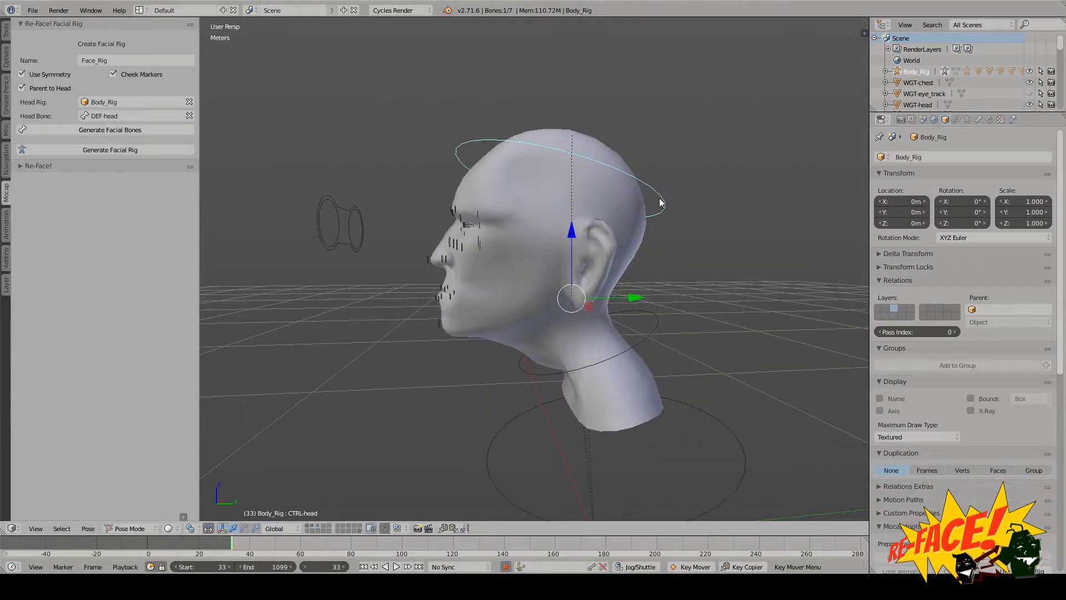
key(r)
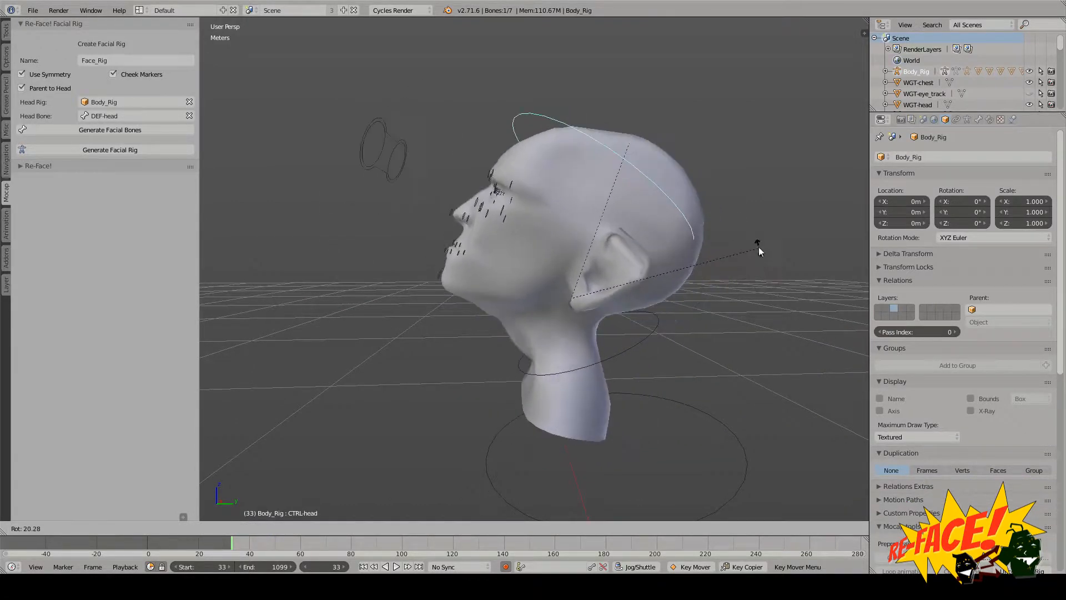
right_click(751, 226)
Step: Parent the Head mesh to Body_Rig with a plain Object parent relation
middle_drag(539, 267, 631, 269)
right_click(631, 269)
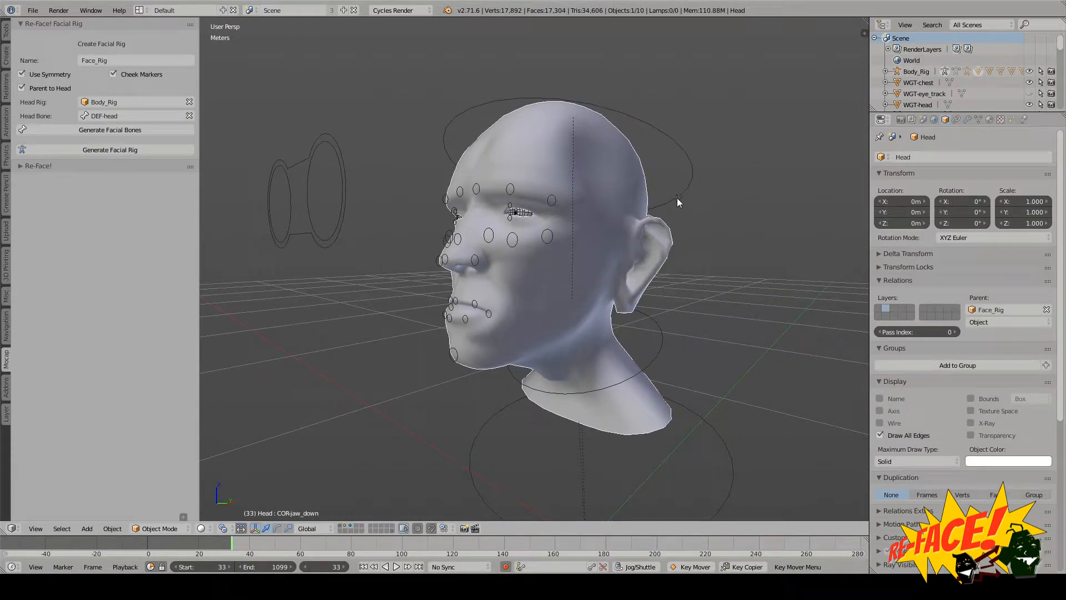
right_click(679, 196)
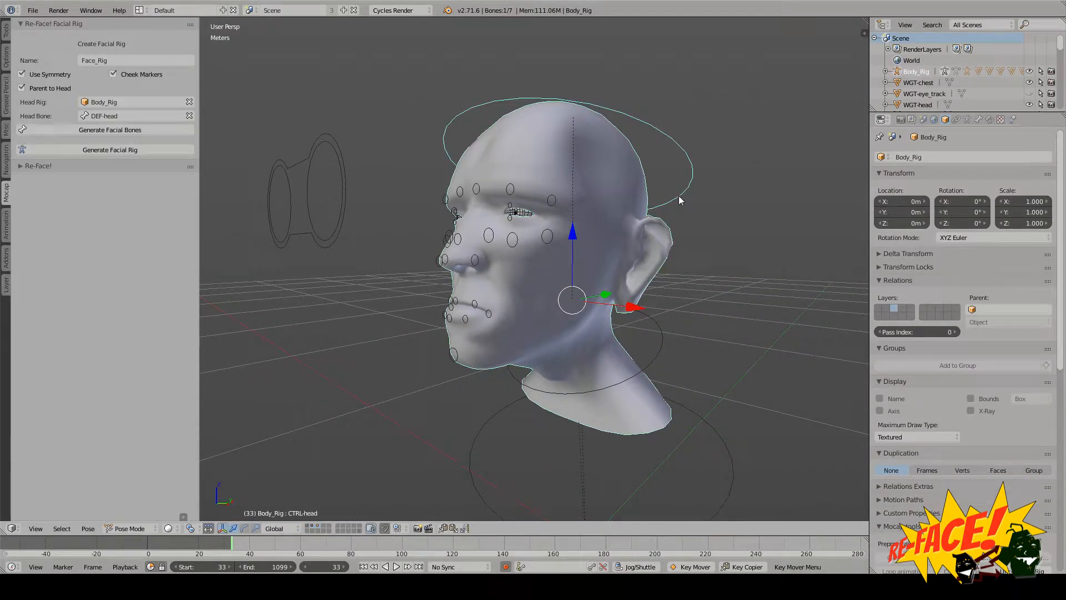
key(ctrl+p)
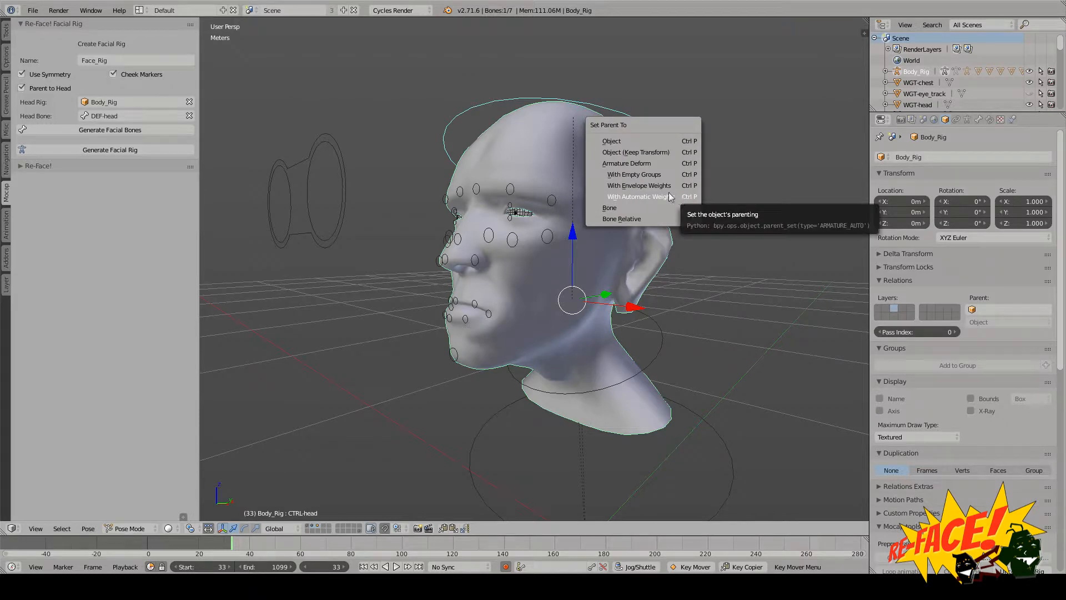
click(628, 141)
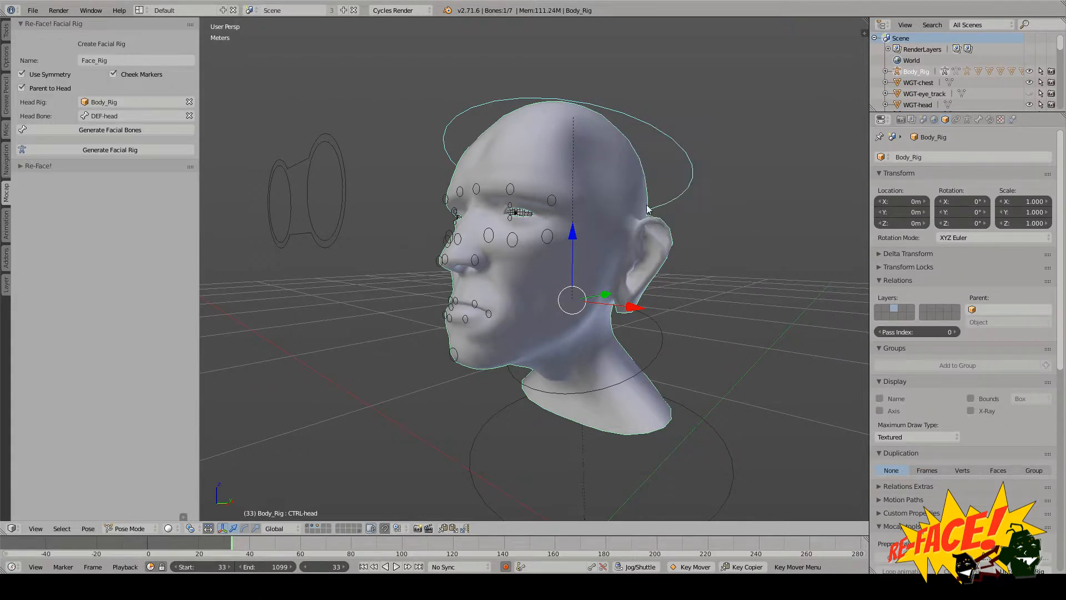
scroll(659, 213, up, 1)
middle_drag(660, 214, 668, 215)
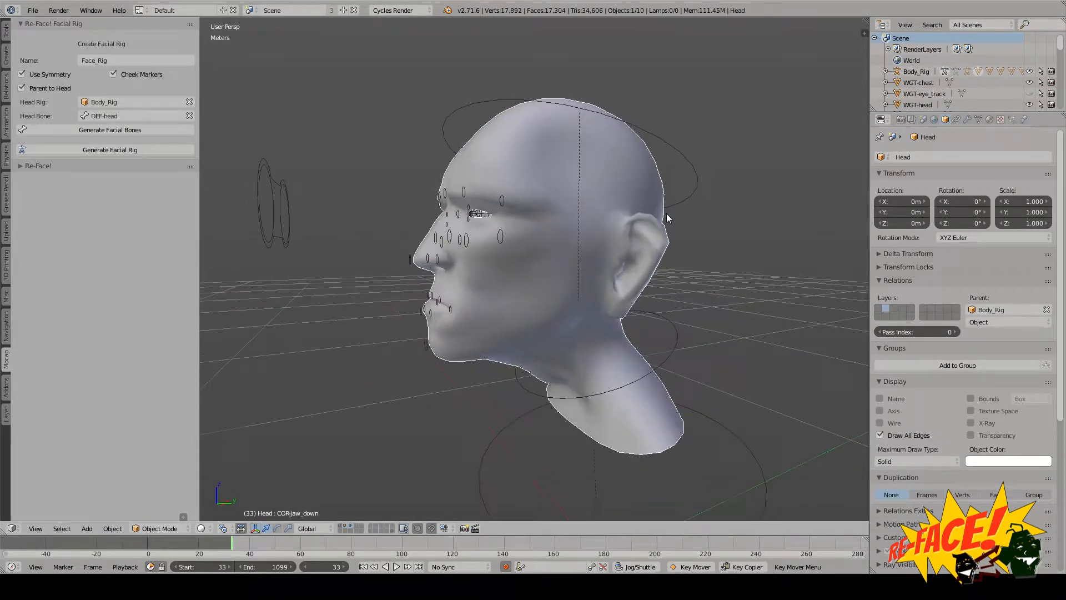
Step: Test-rotate Body_Rig's CTRL-head, cancelling each rotation, and save the file over the existing one
right_click(690, 183)
key(r)
right_click(738, 191)
middle_drag(573, 235, 591, 215)
key(ctrl+s)
click(566, 212)
middle_drag(721, 150, 629, 242)
key(r)
right_click(732, 210)
scroll(638, 231, up, 1)
Step: Select the Head mesh and make DEF-head its active vertex group
right_click(629, 181)
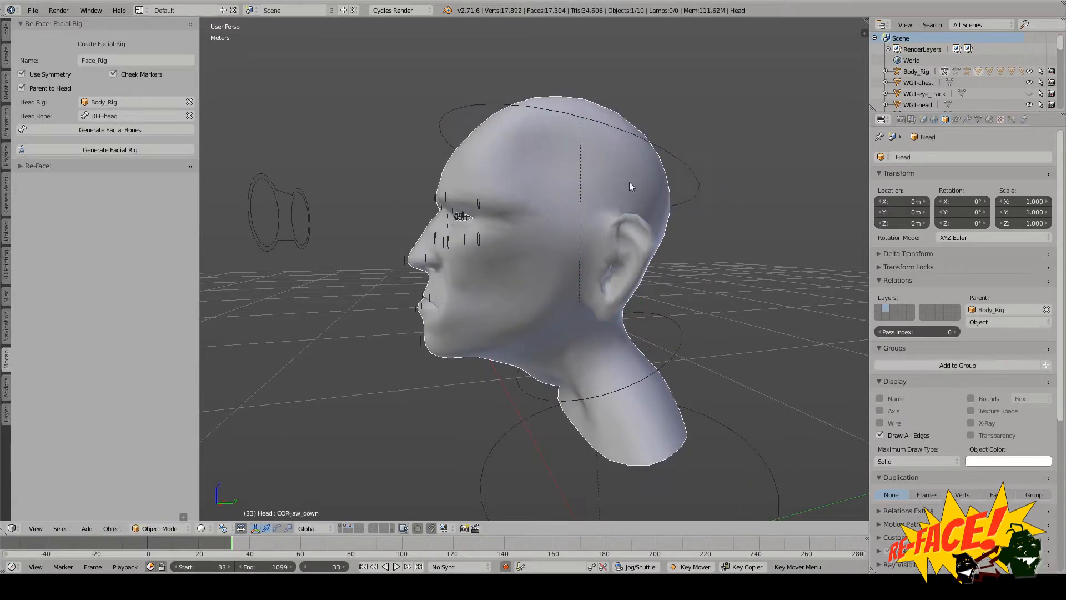
click(978, 119)
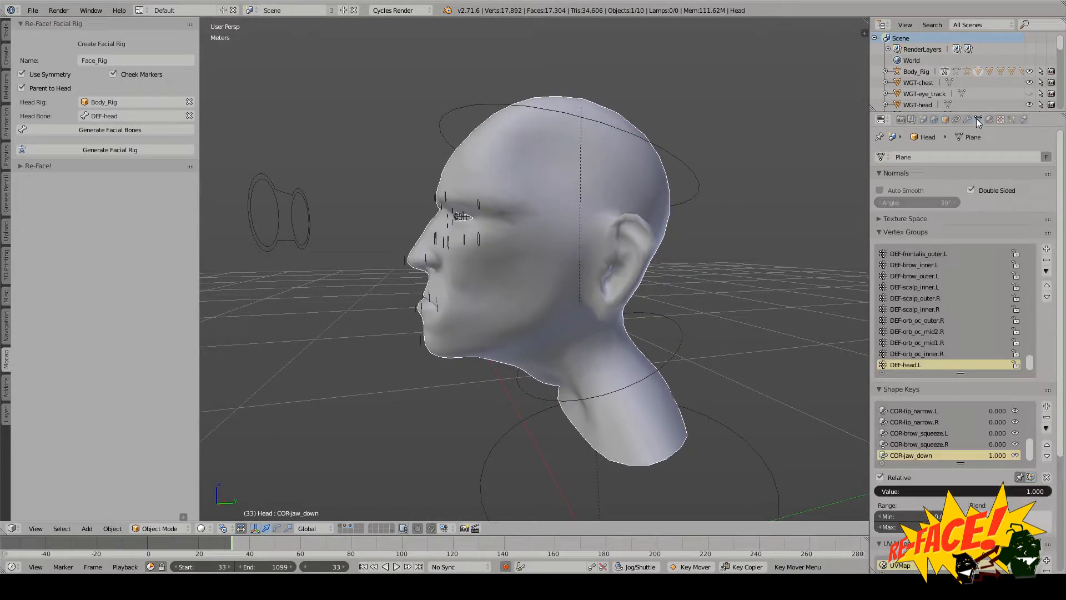
drag(1031, 361, 1023, 253)
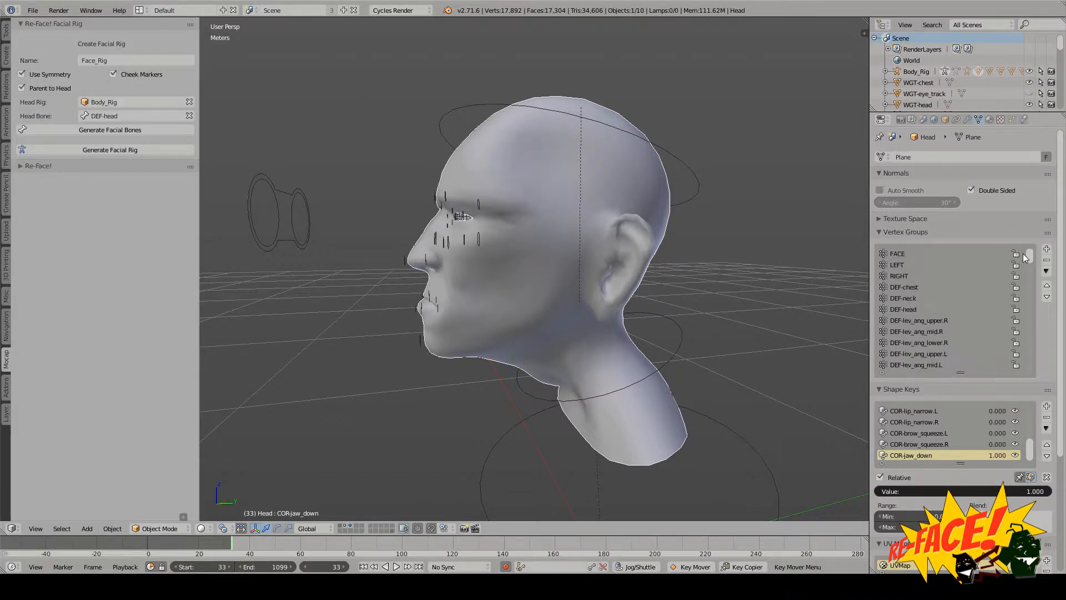
mouse_move(667, 284)
middle_down()
mouse_move(704, 281)
mouse_move(679, 281)
middle_up()
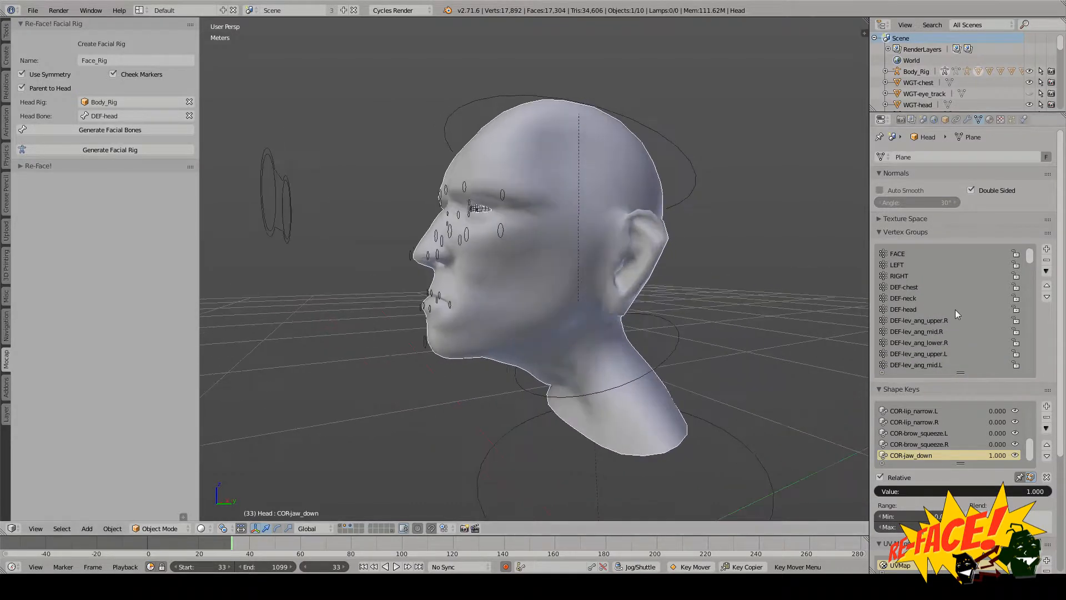
click(914, 310)
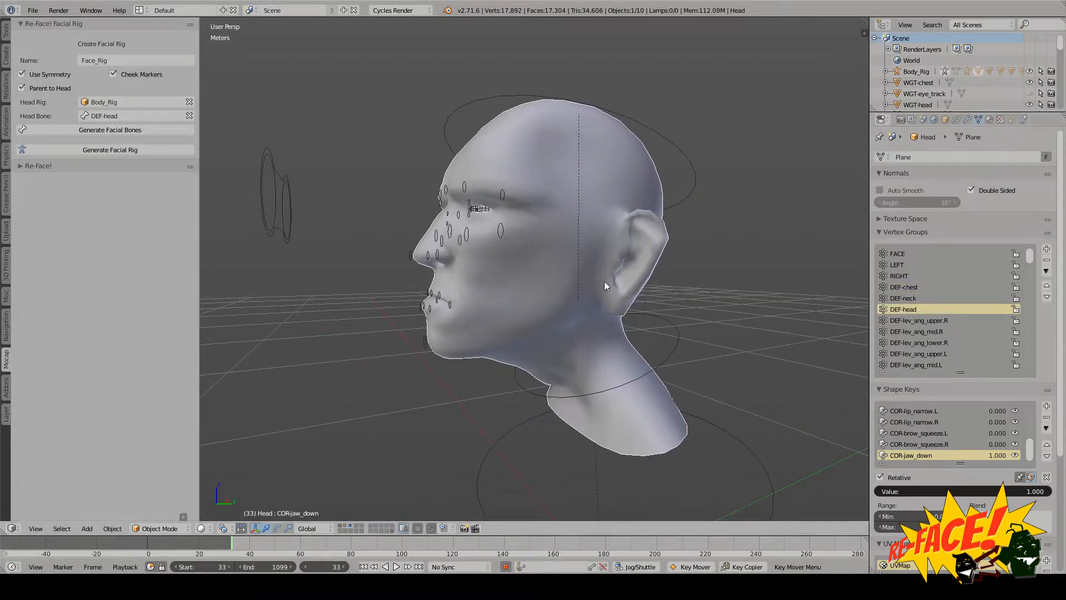
mouse_move(604, 281)
middle_down()
mouse_move(638, 292)
mouse_move(595, 295)
middle_up()
Step: Test-rotate Body_Rig's CTRL-neck and CTRL-head bones, cancelling every rotation
right_click(651, 315)
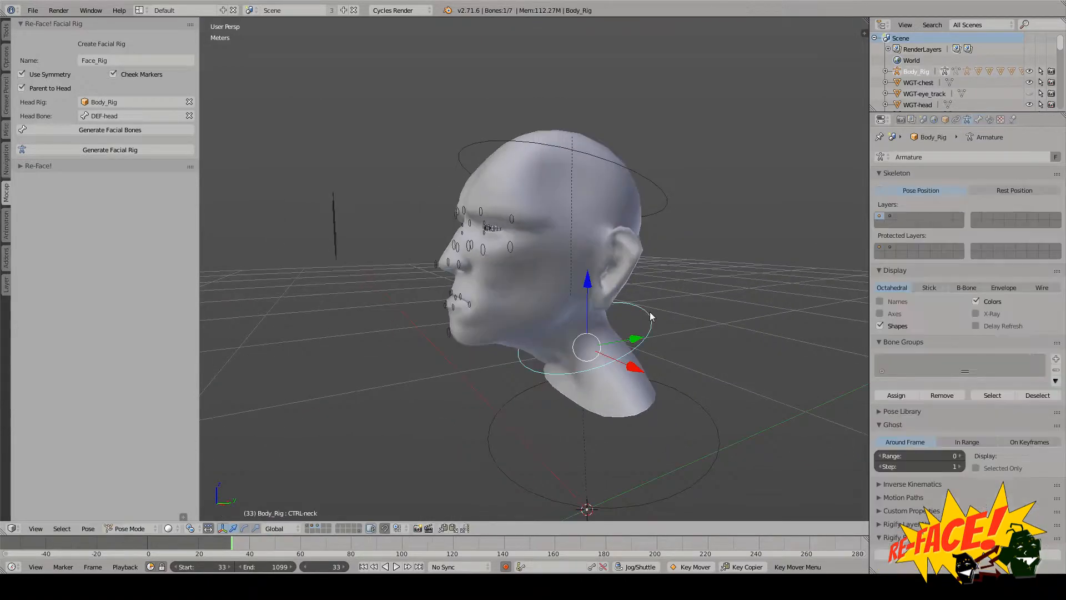
middle_drag(680, 323, 642, 301)
key(r)
right_click(719, 311)
key(r)
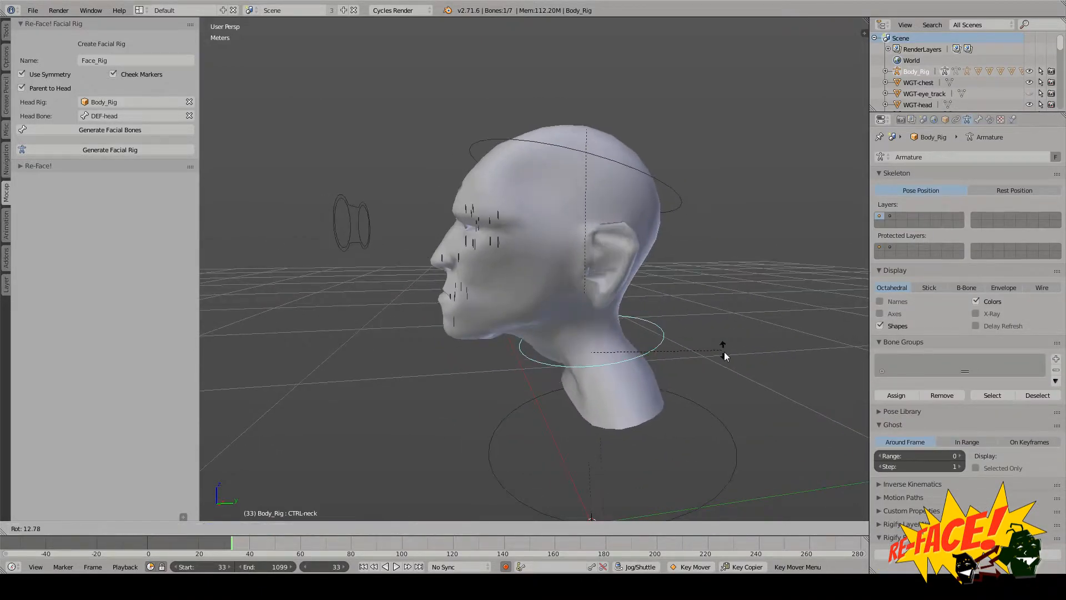
right_click(713, 300)
right_click(665, 214)
key(r)
right_click(631, 247)
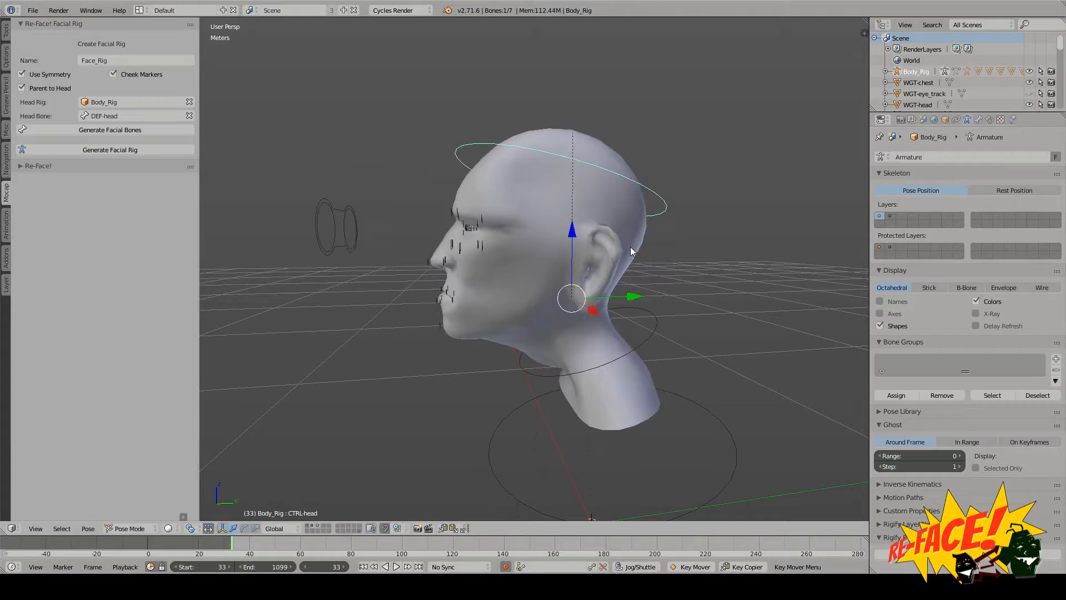
middle_drag(631, 247, 587, 181)
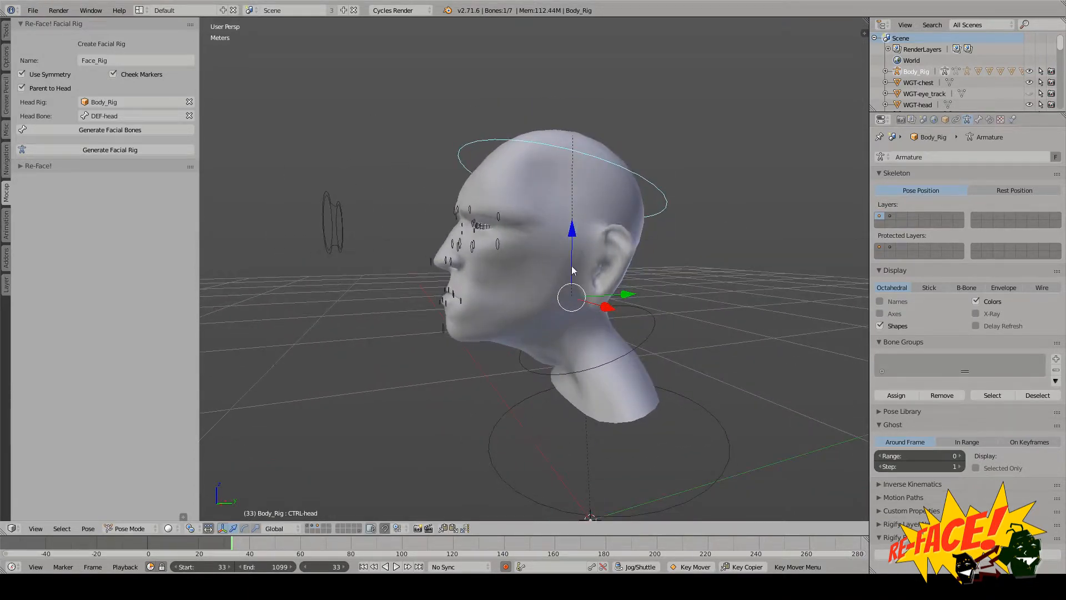
Step: Show the Head mesh in weight paint mode from the right orthographic view, with its wireframe display toggled
middle_drag(572, 267, 612, 265)
key(KP_3)
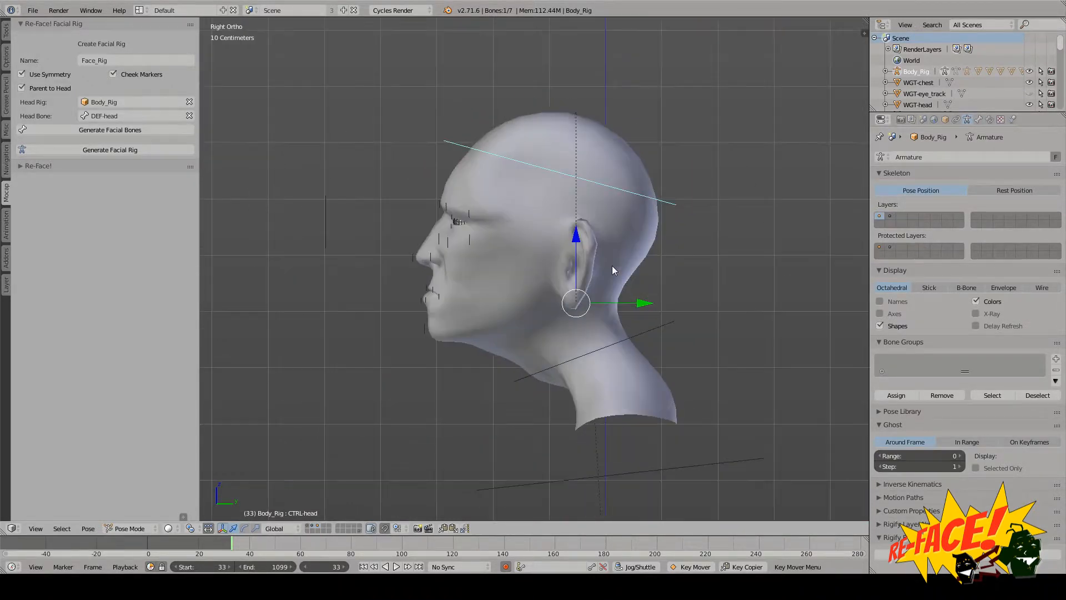
scroll(613, 266, up, 1)
right_click(596, 265)
key(ctrl+Tab)
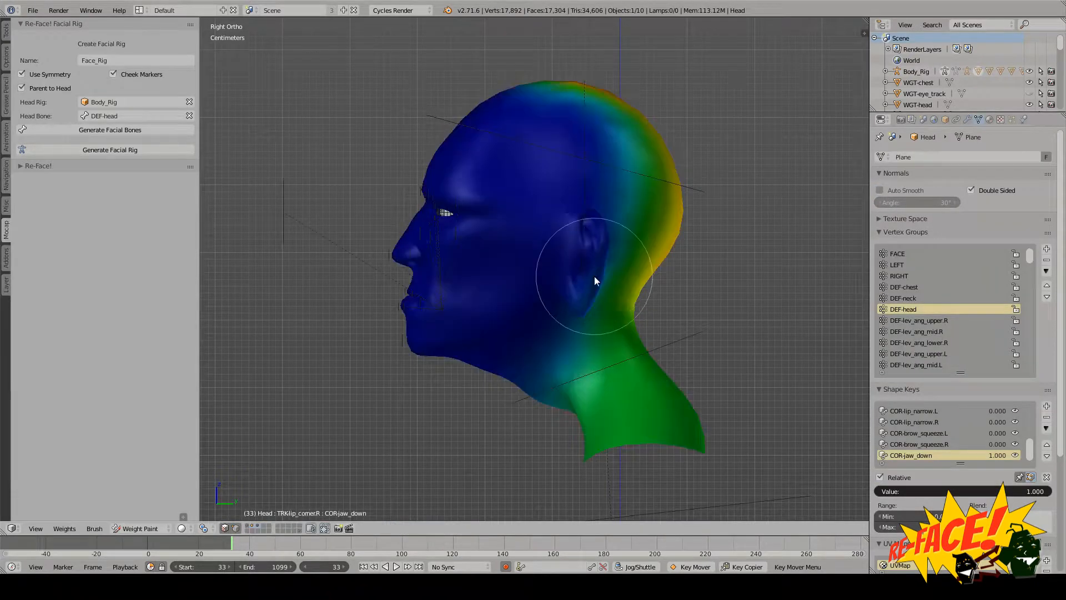
scroll(596, 285, up, 1)
key(z)
scroll(599, 288, down, 1)
shift+middle_drag(679, 301, 685, 301)
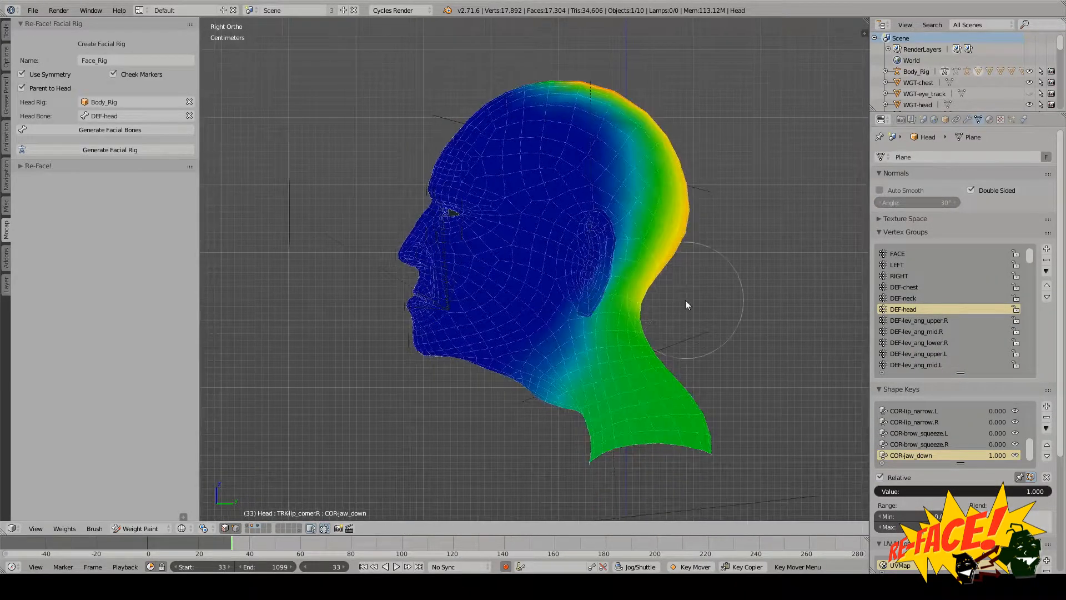
shift+middle_drag(518, 241, 515, 241)
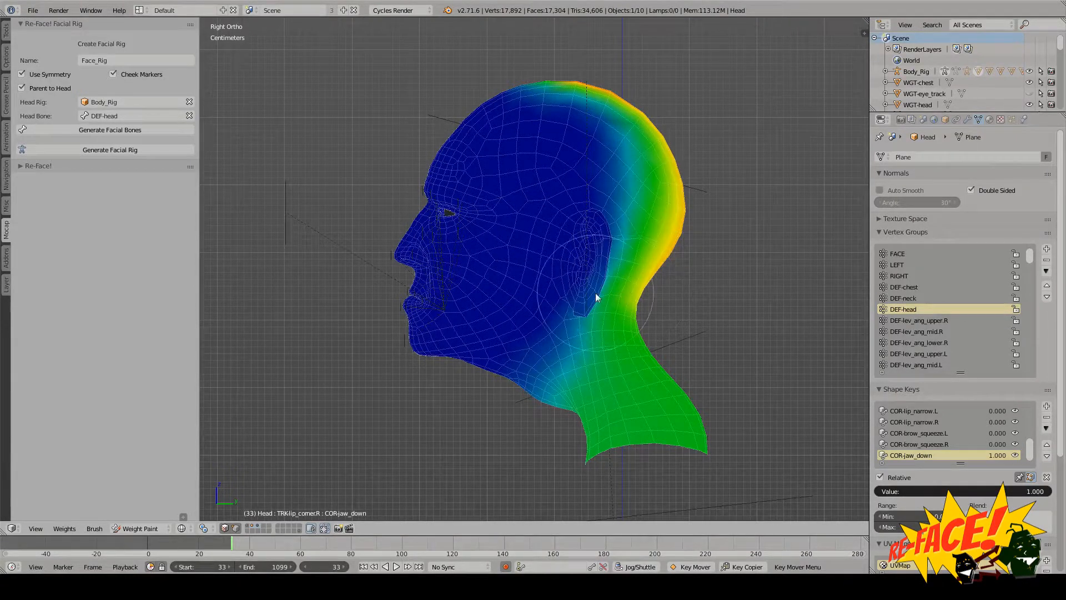
Step: Set the weight brush to weight 0, strength 1 and radius 112 px, and blur the DEF-head weights across the top of the skull
click(7, 33)
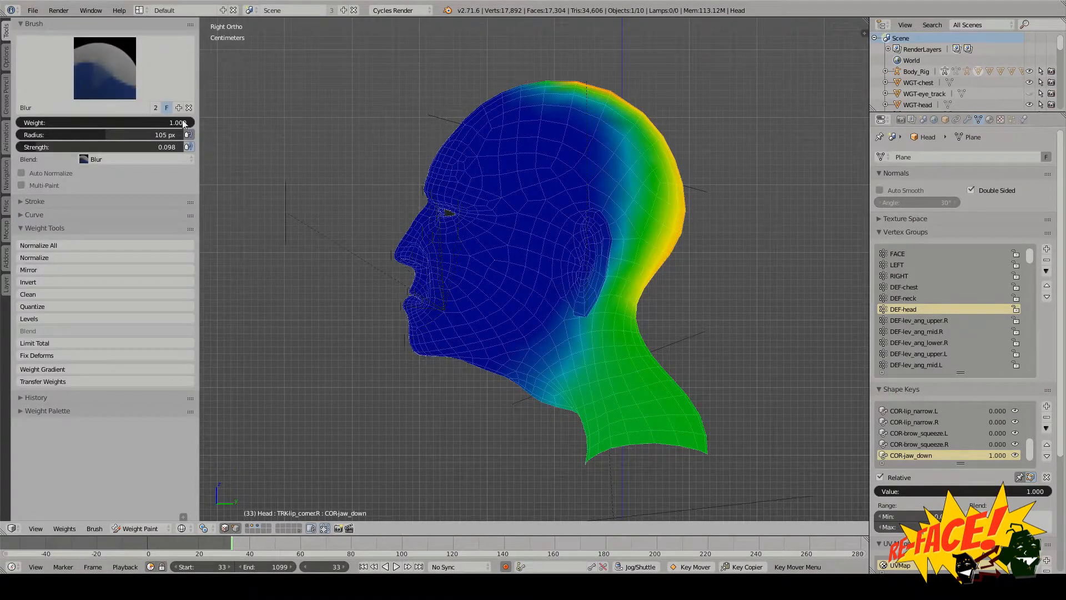
shift+middle_drag(499, 205, 504, 205)
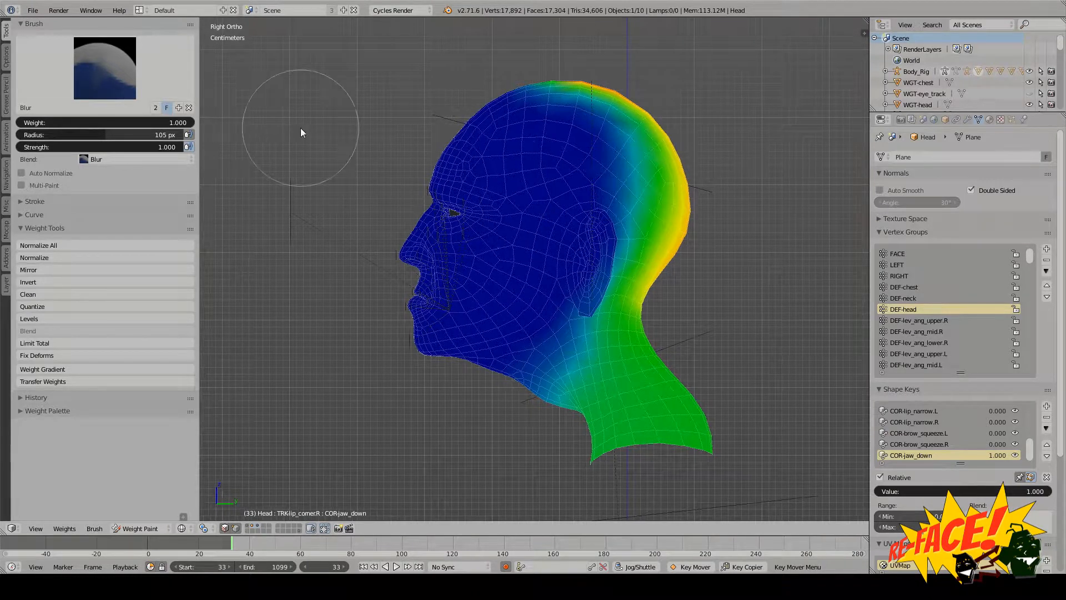
drag(175, 121, 1, 127)
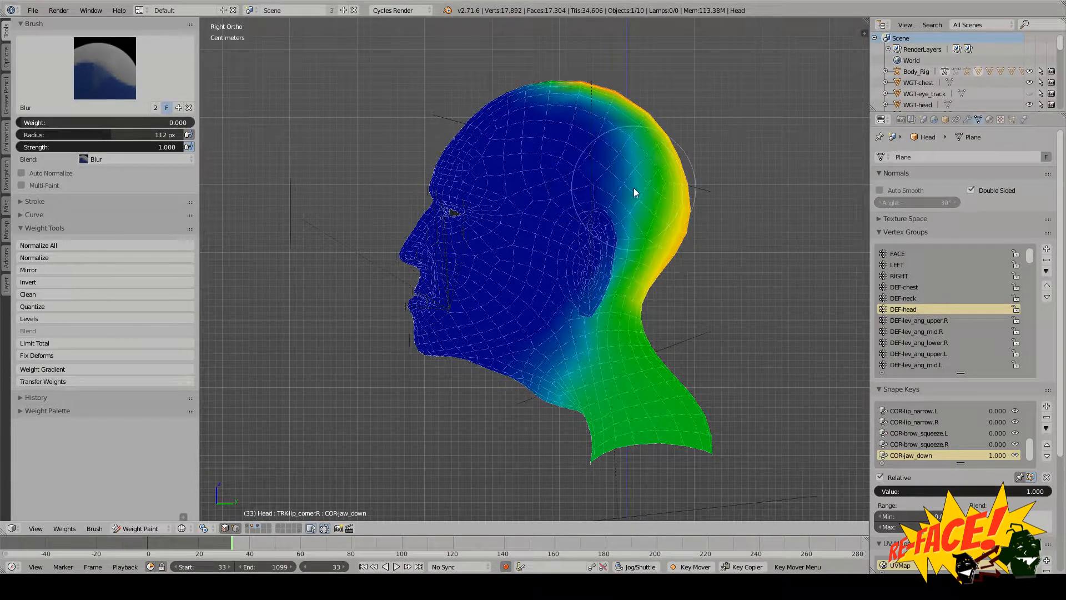
drag(518, 88, 678, 84)
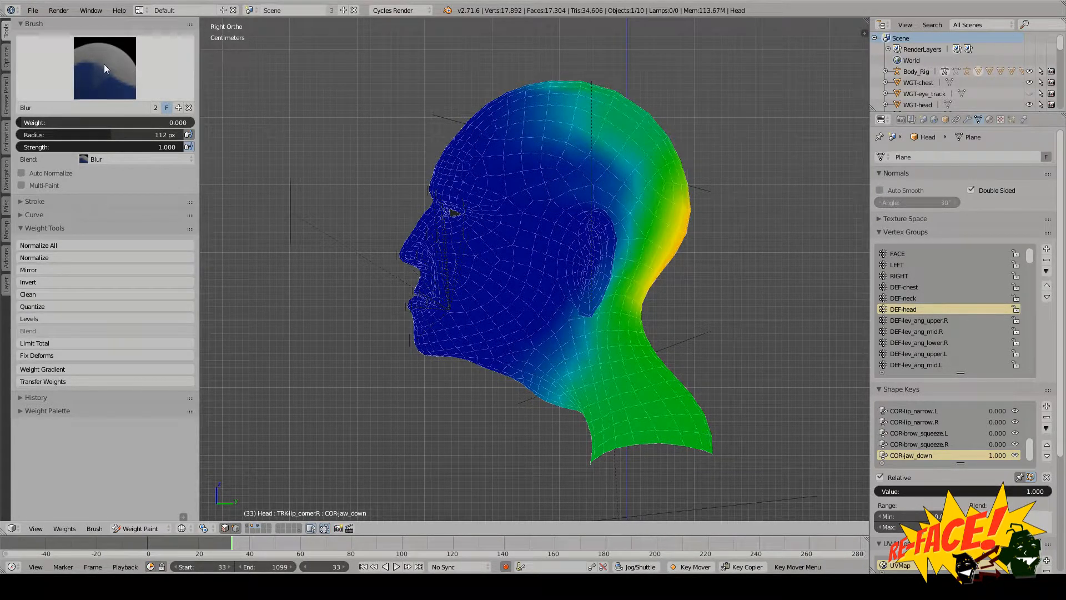
Step: Switch to the Mix brush and clear DEF-head by painting weight 0 over the entire head and neck from several sides
click(105, 66)
click(314, 130)
mouse_move(466, 133)
mouse_down()
mouse_move(537, 94)
mouse_move(571, 198)
mouse_move(688, 172)
mouse_move(664, 272)
mouse_move(547, 442)
mouse_move(744, 439)
mouse_up()
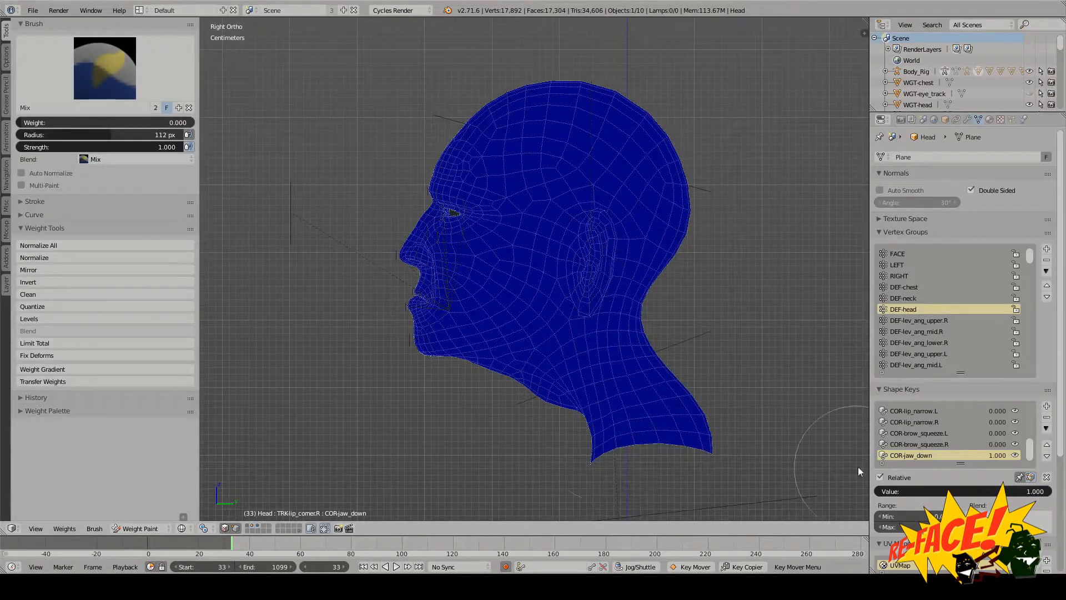
middle_drag(573, 344, 658, 314)
mouse_move(505, 455)
mouse_down()
mouse_move(659, 482)
mouse_move(521, 490)
mouse_up()
middle_drag(521, 491, 593, 317)
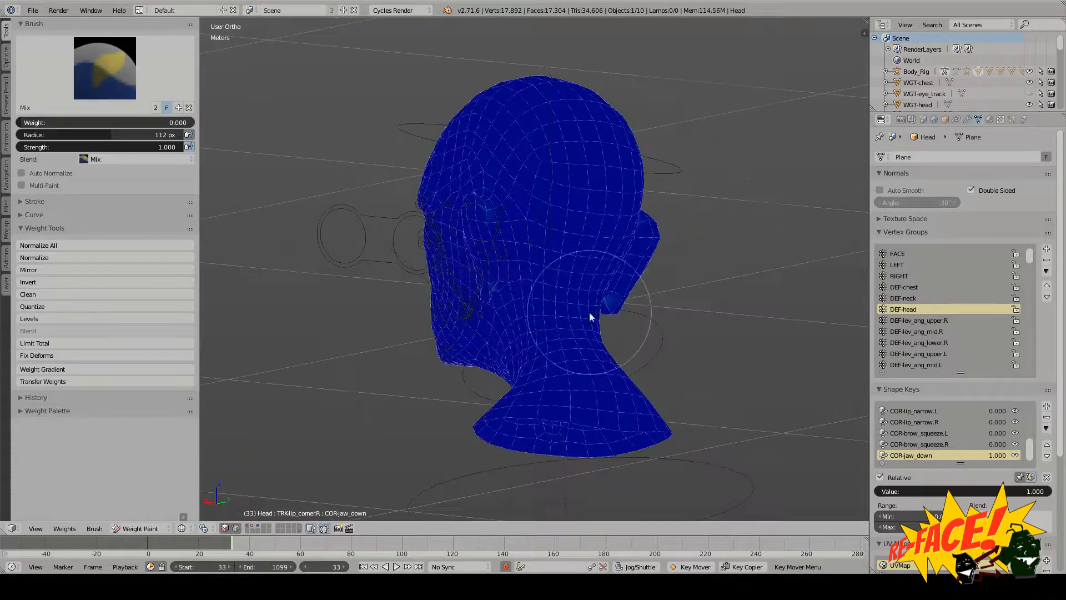
middle_drag(549, 228, 544, 165)
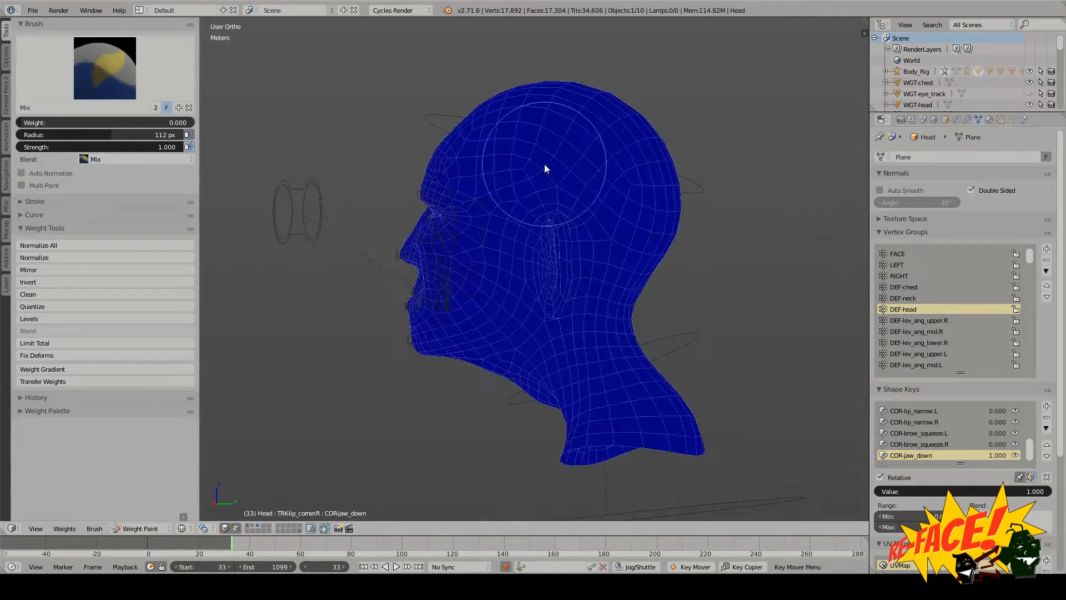
Step: Inspect the head for leftover DEF-head weights, review the DEF-neck and DEF-chest vertex groups, and reactivate DEF-head
scroll(544, 165, up, 5)
mouse_move(551, 236)
middle_down()
mouse_move(500, 281)
mouse_move(410, 295)
middle_up()
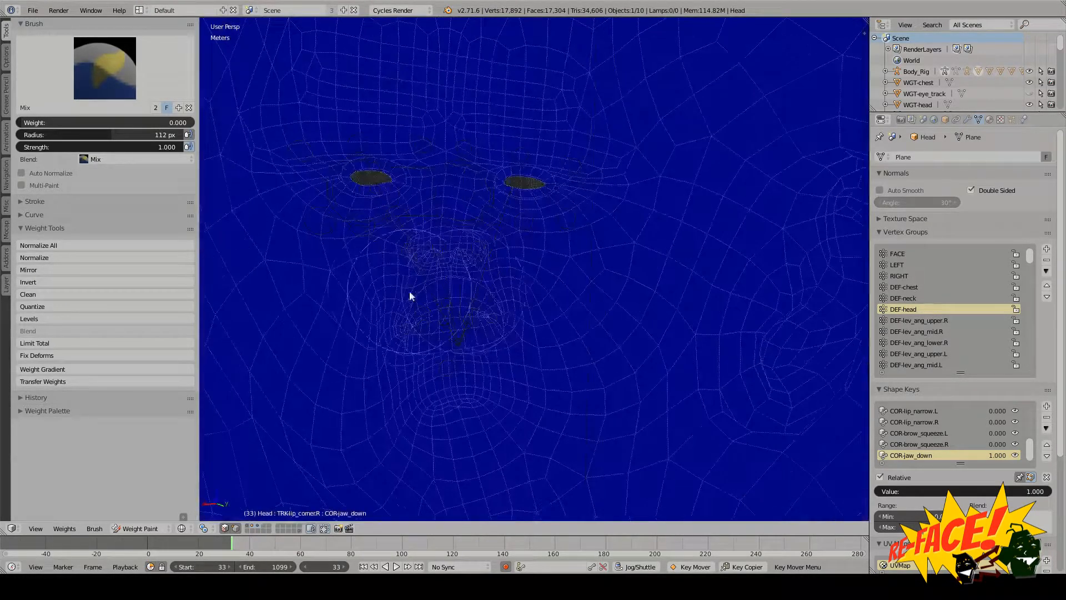
scroll(480, 116, down, 5)
middle_drag(480, 115, 723, 342)
click(905, 300)
scroll(654, 287, down, 2)
scroll(653, 287, up, 1)
middle_drag(653, 286, 637, 276)
click(908, 287)
middle_drag(844, 314, 722, 319)
click(904, 309)
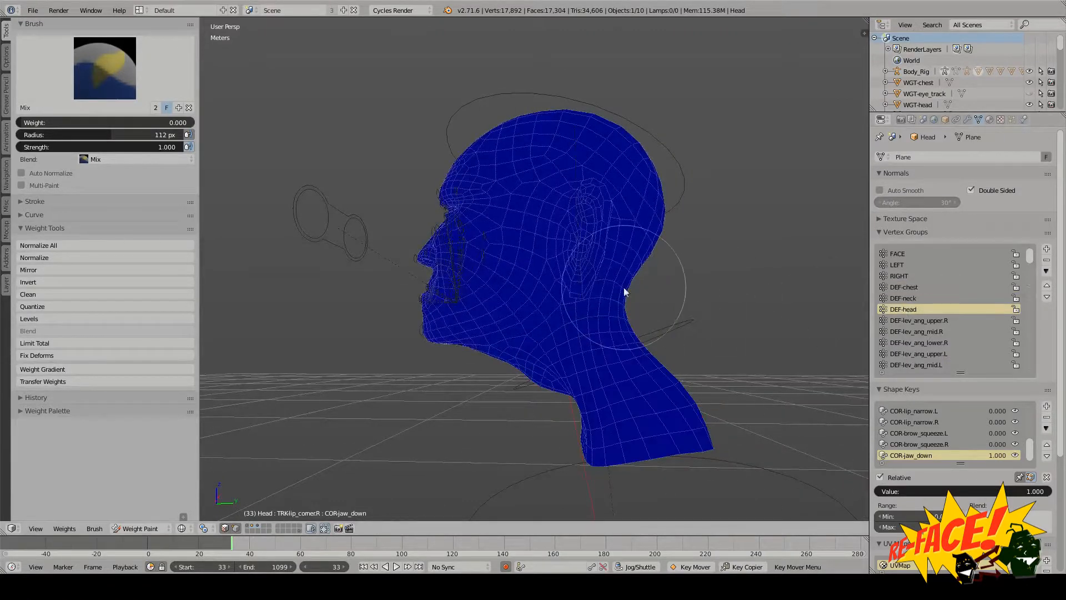
Step: Return to the right orthographic view, set the Mix brush weight to 1, and save the file over the existing one
key(KP_3)
scroll(607, 312, up, 2)
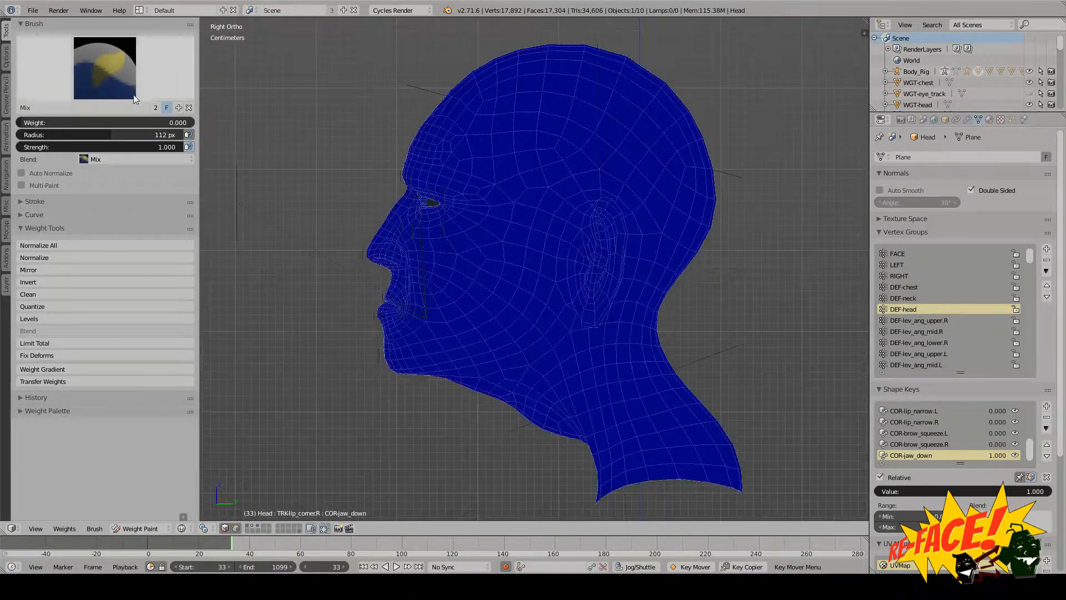
drag(139, 122, 301, 125)
shift+middle_drag(496, 300, 490, 302)
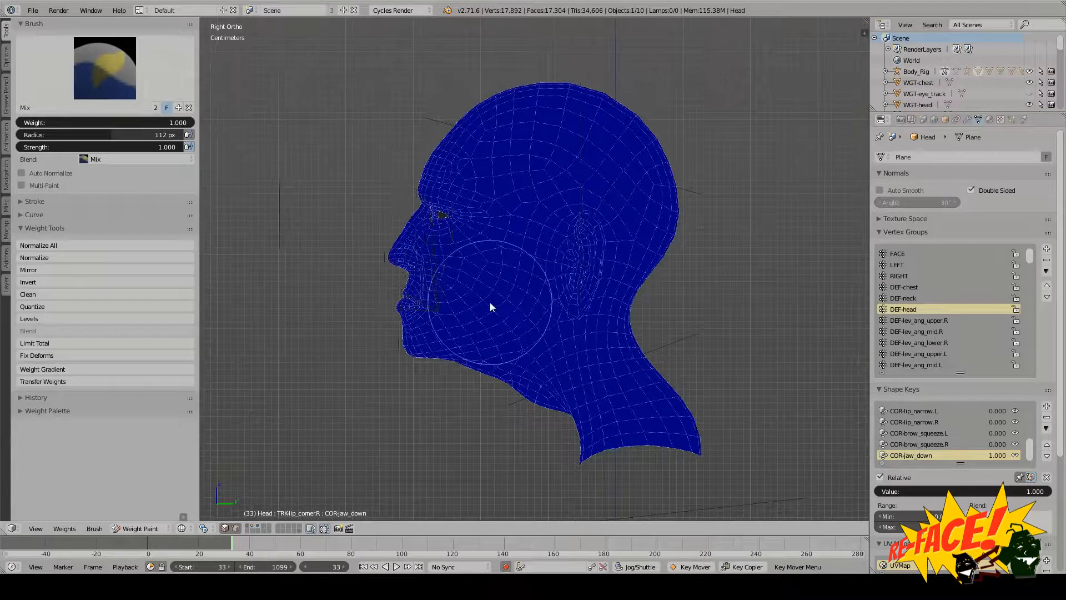
key(ctrl+s)
click(505, 252)
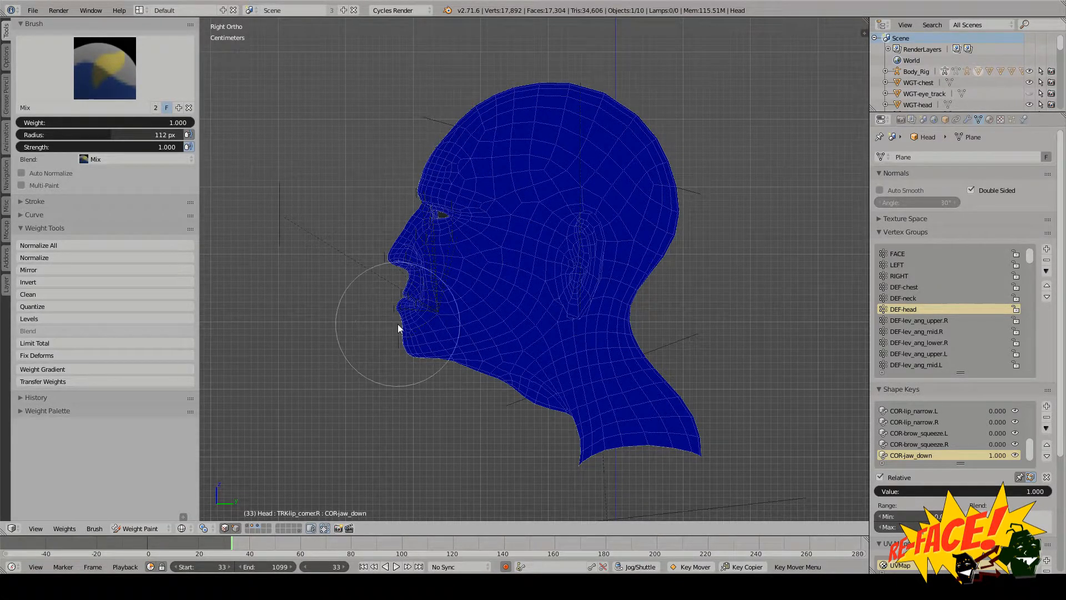
Step: Move the Head mesh's Subsurf modifier below the Face_Rig Armature modifier in the stack
click(970, 119)
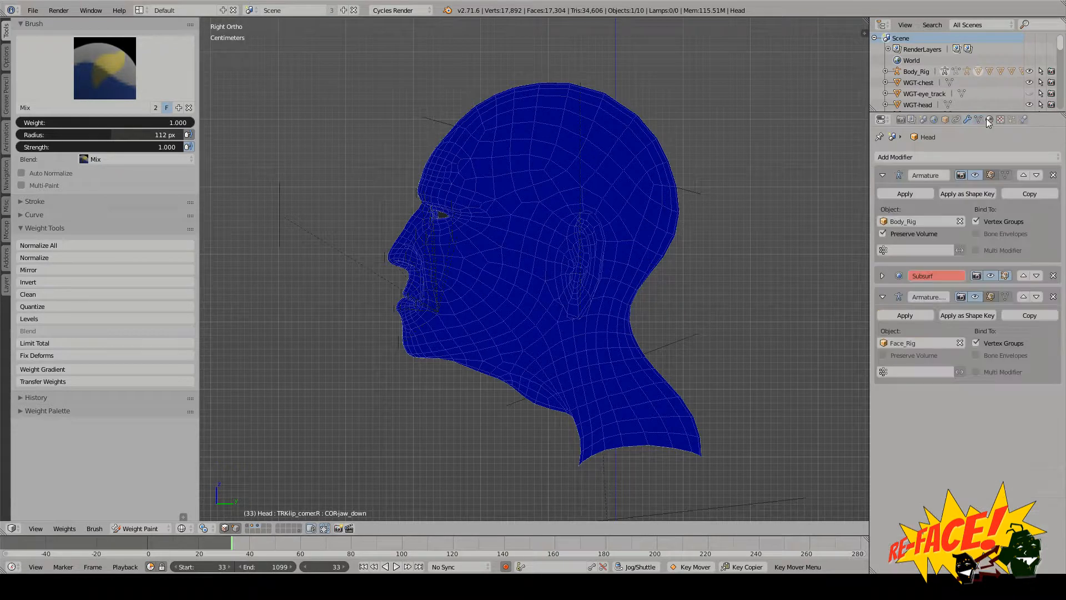
click(1037, 276)
Step: Paint DEF-head weight 1 over the face and skull down to the jawline and nape, leaving the neck at 0
mouse_move(438, 205)
mouse_down()
mouse_move(580, 115)
mouse_move(428, 167)
mouse_move(729, 179)
mouse_move(529, 250)
mouse_up()
scroll(509, 279, up, 4)
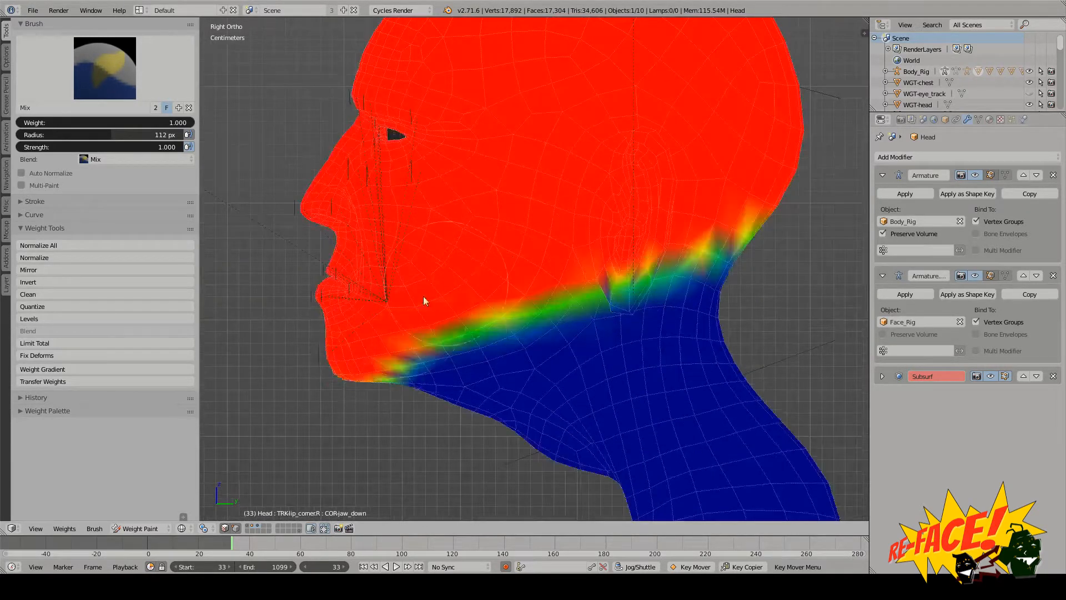
mouse_move(423, 300)
mouse_down()
mouse_move(366, 355)
mouse_move(431, 352)
mouse_move(597, 265)
mouse_up()
scroll(724, 240, down, 3)
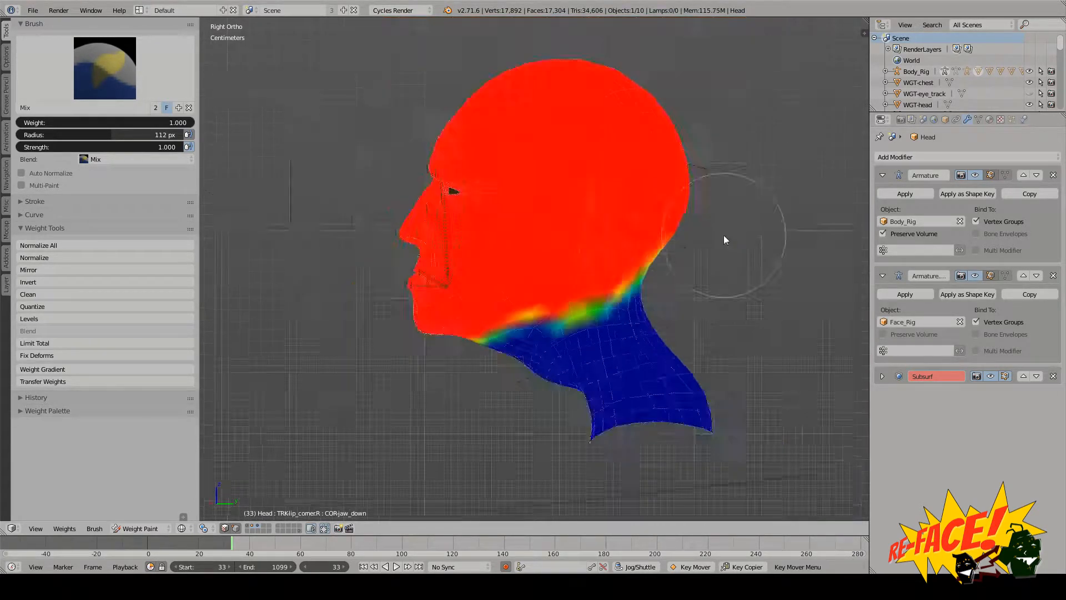
middle_drag(724, 238, 577, 248)
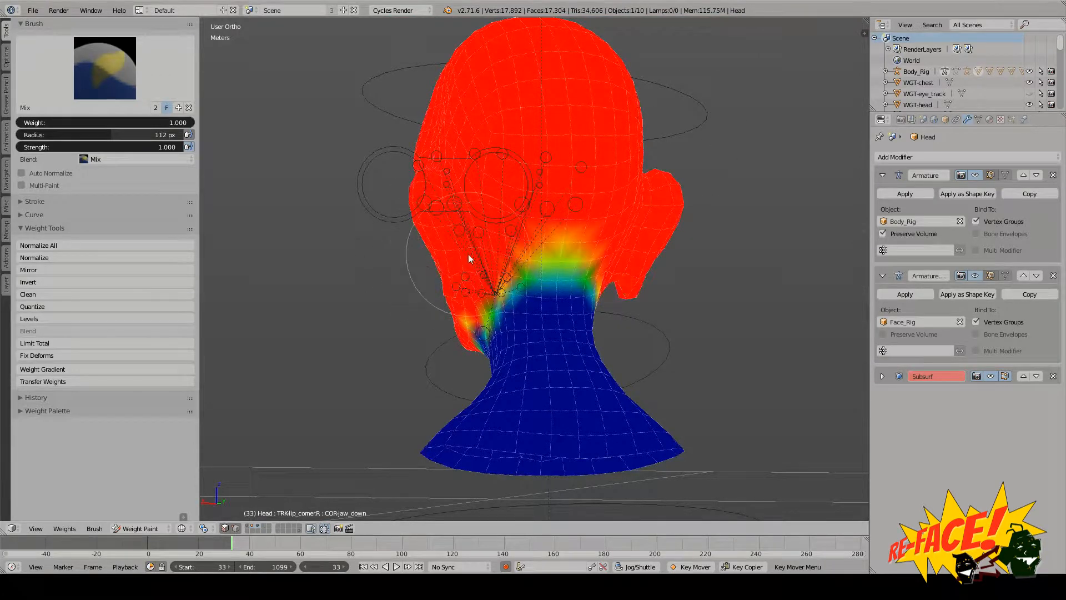
mouse_move(468, 254)
mouse_down()
mouse_move(602, 239)
mouse_move(485, 264)
mouse_up()
mouse_move(484, 263)
middle_down()
mouse_move(598, 251)
mouse_move(411, 294)
mouse_move(452, 138)
mouse_move(462, 47)
mouse_move(624, 210)
middle_up()
scroll(623, 209, down, 2)
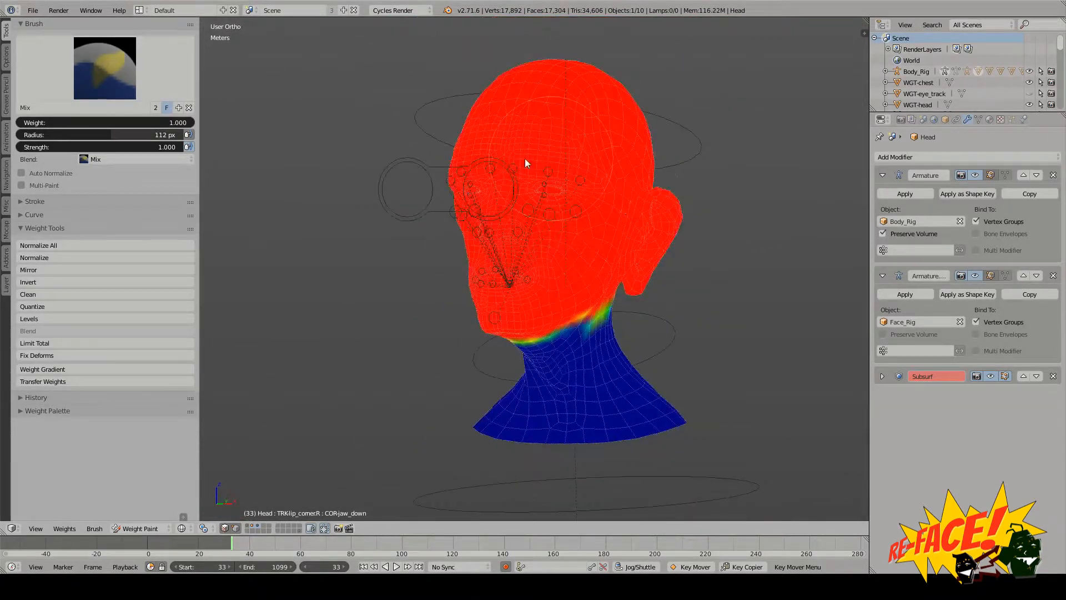
Step: Enable Preserve Volume on the Head mesh's Face_Rig Armature modifier
middle_drag(526, 163, 519, 200)
scroll(445, 281, up, 2)
scroll(505, 257, up, 2)
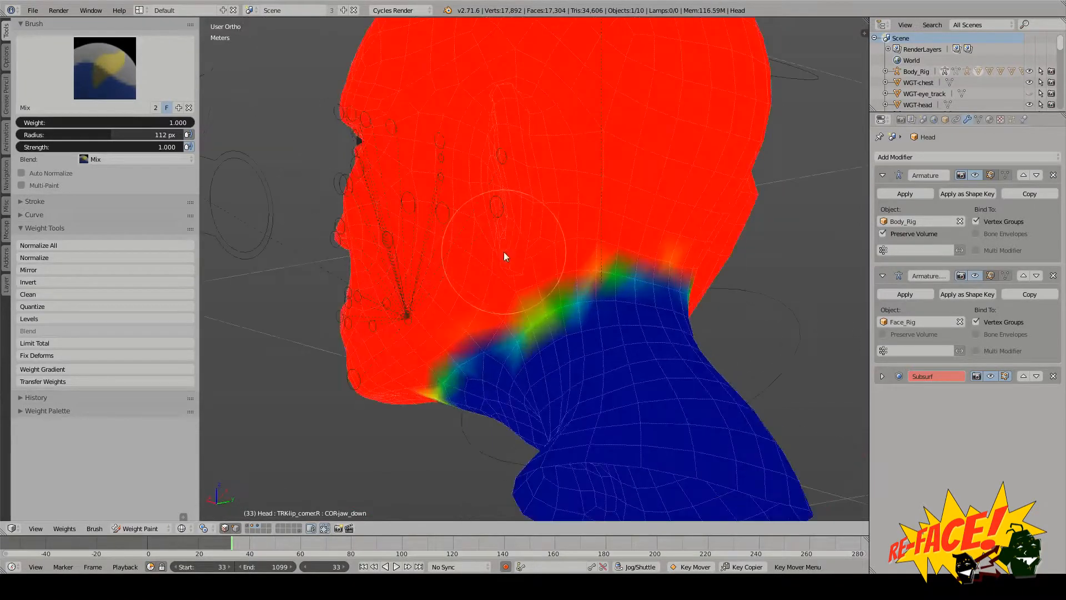
key(KP_5)
middle_drag(506, 251, 654, 300)
scroll(652, 296, up, 1)
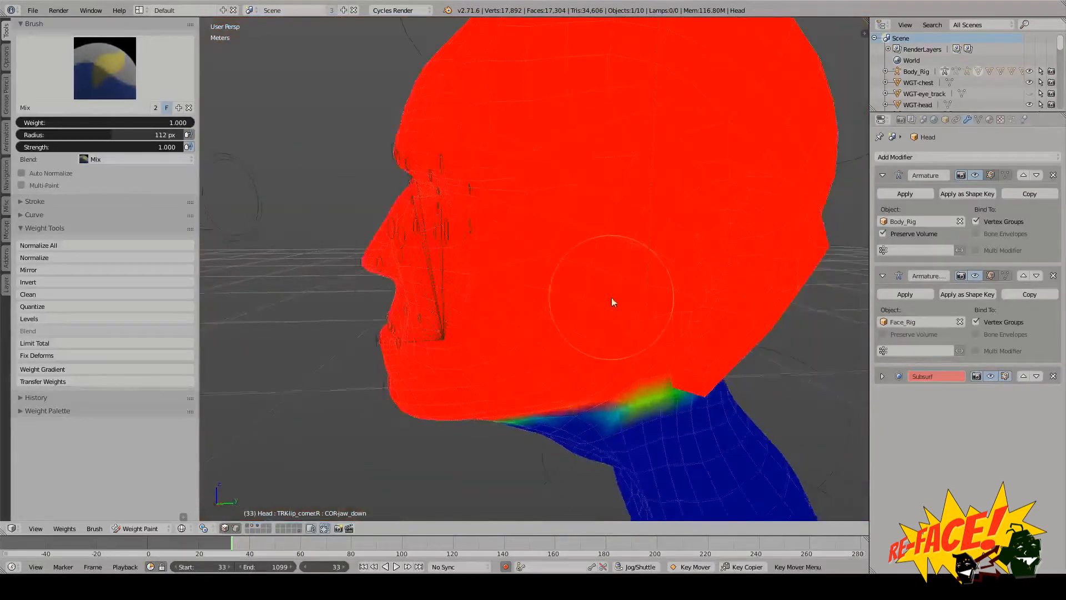
click(926, 334)
scroll(631, 301, down, 3)
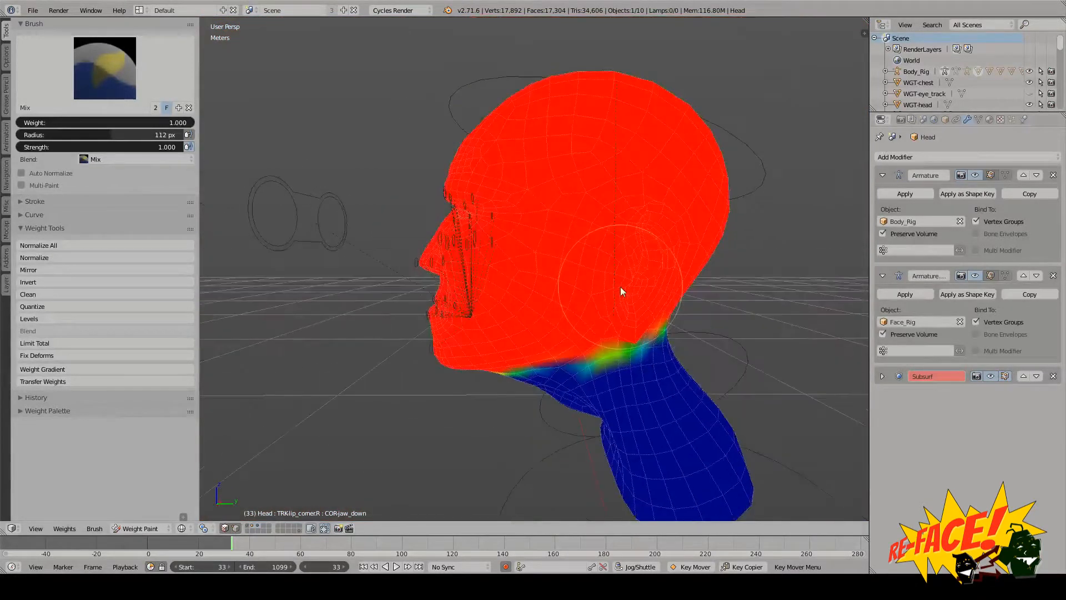
Step: Return to the right orthographic view and choose the Blur brush for weight painting the neck boundary
key(KP_3)
scroll(624, 289, up, 2)
scroll(620, 343, up, 2)
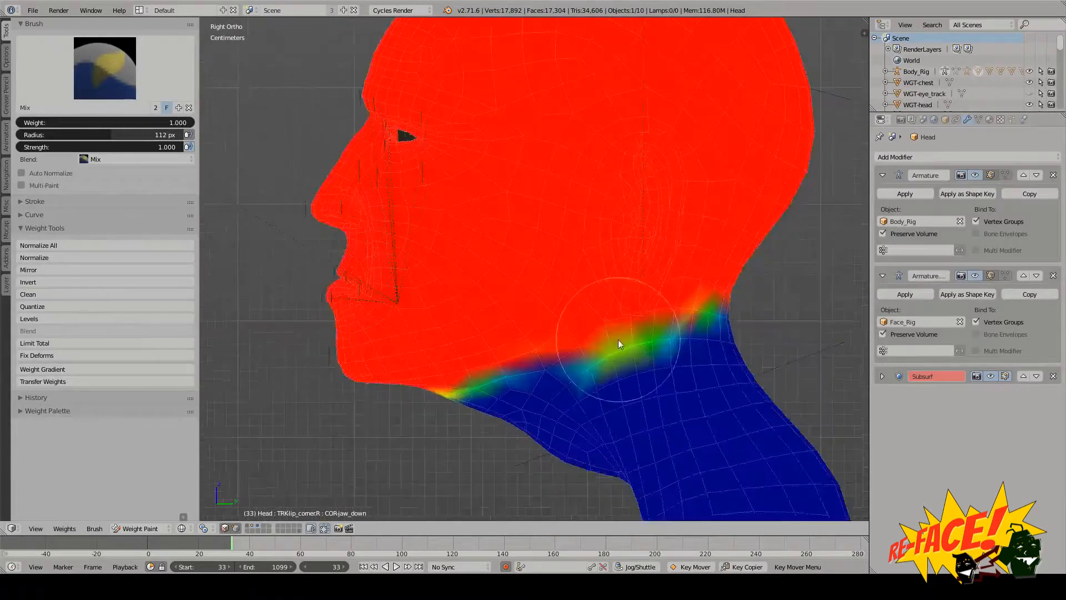
click(108, 75)
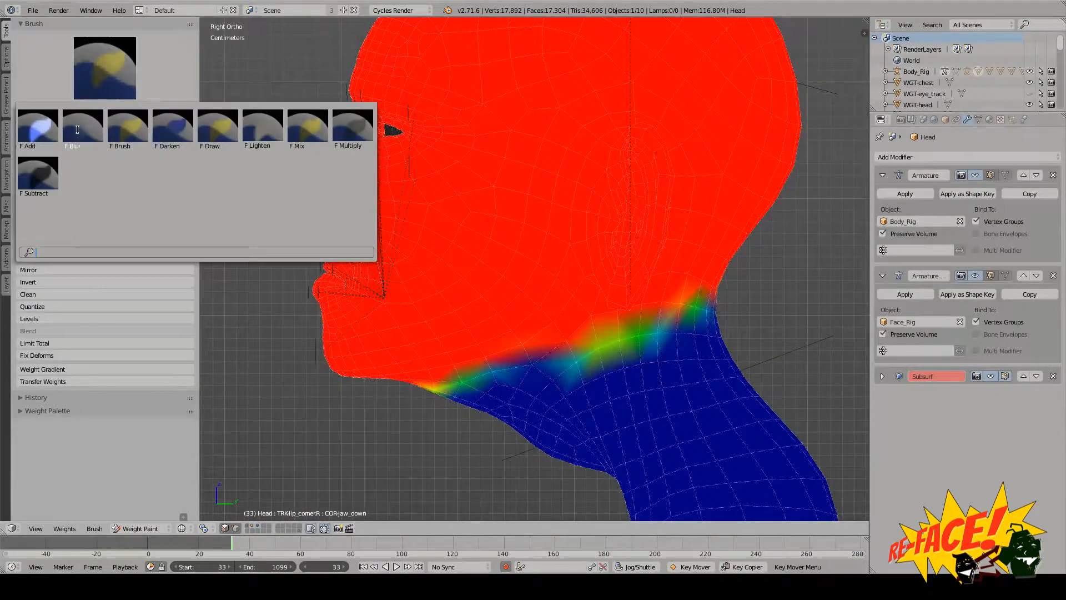
click(77, 130)
Step: Try blurring the DEF-head weights under the jaw at strength 1, and lower the brush strength to 0.058
shift+middle_drag(530, 370, 463, 278)
mouse_move(463, 278)
mouse_down()
mouse_move(436, 293)
mouse_move(483, 297)
mouse_up()
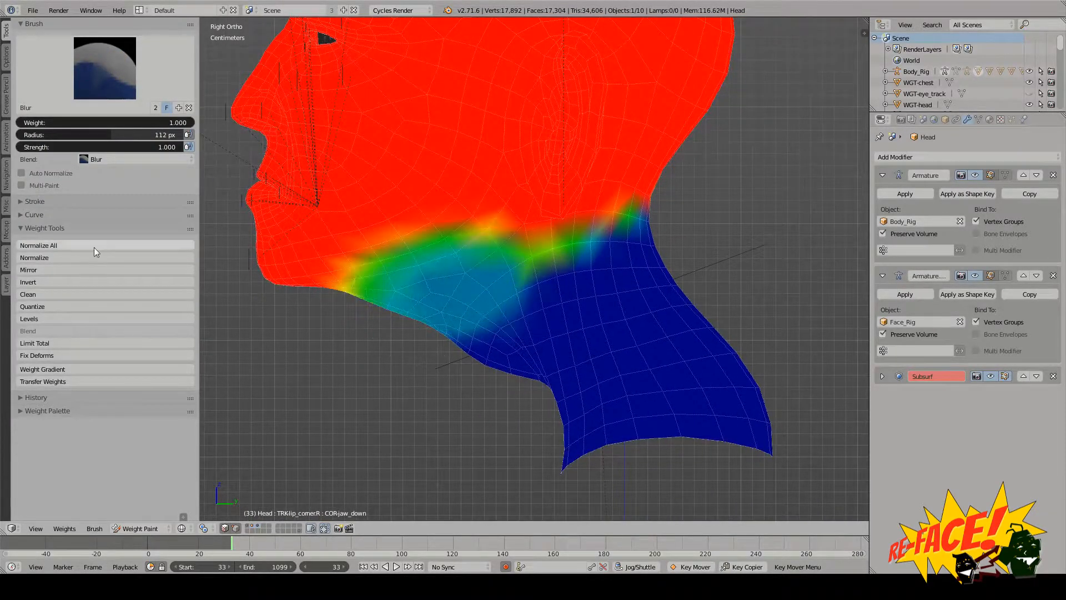
drag(162, 147, 16, 147)
shift+middle_drag(414, 305, 430, 327)
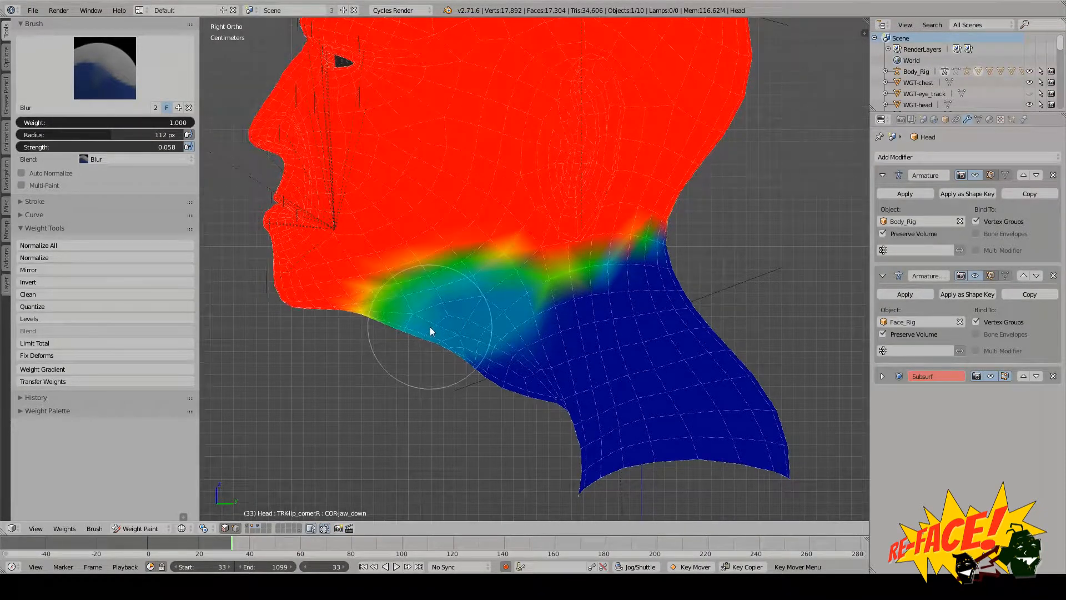
Step: Undo the blur stroke under the jaw and set the Blur brush strength to 0.109
key(ctrl+z)
key(ctrl+z)
drag(182, 148, 31, 147)
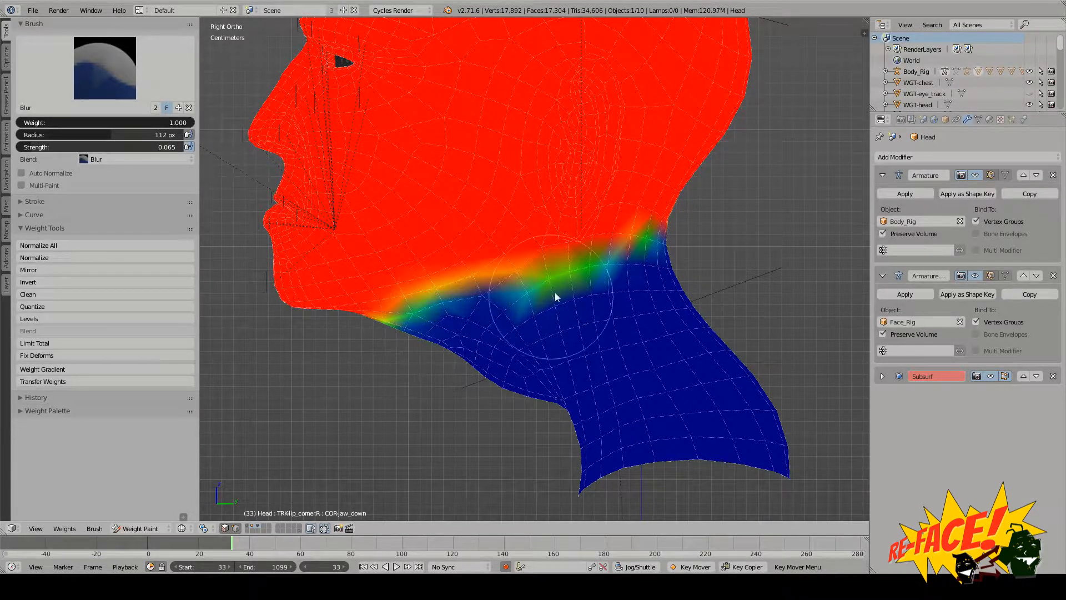
drag(49, 147, 56, 147)
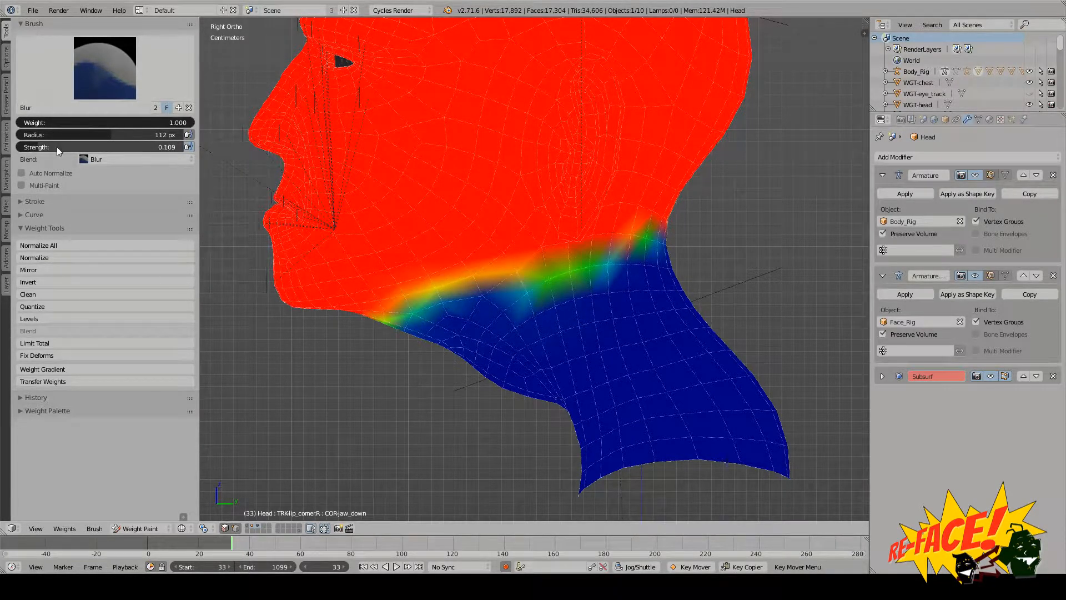
Step: Switch to the Mix brush, lower its strength, and paint partial DEF-head weight along the upper neck from under the jaw to the nape
click(89, 81)
click(293, 147)
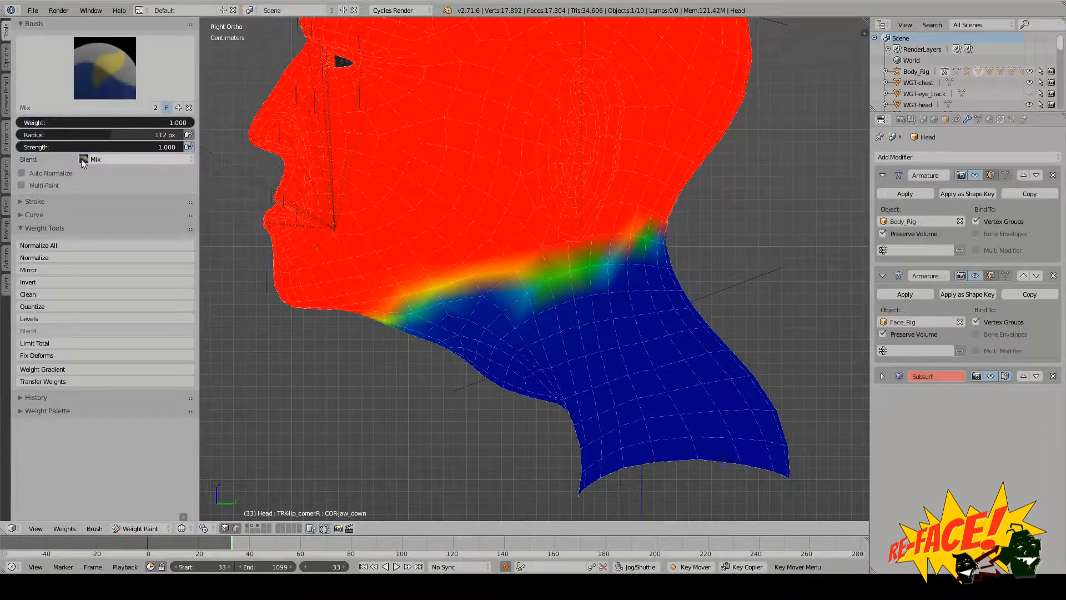
drag(151, 147, 27, 152)
mouse_move(392, 316)
mouse_down()
mouse_move(481, 287)
mouse_move(461, 286)
mouse_move(624, 261)
mouse_up()
mouse_move(624, 261)
middle_down()
mouse_move(561, 263)
mouse_move(587, 289)
middle_up()
mouse_move(587, 286)
mouse_down()
mouse_move(422, 340)
mouse_move(616, 306)
mouse_up()
Step: Blur the DEF-head weights around the jawline, upper neck and nape into a smooth gradient with the Blur brush
click(98, 84)
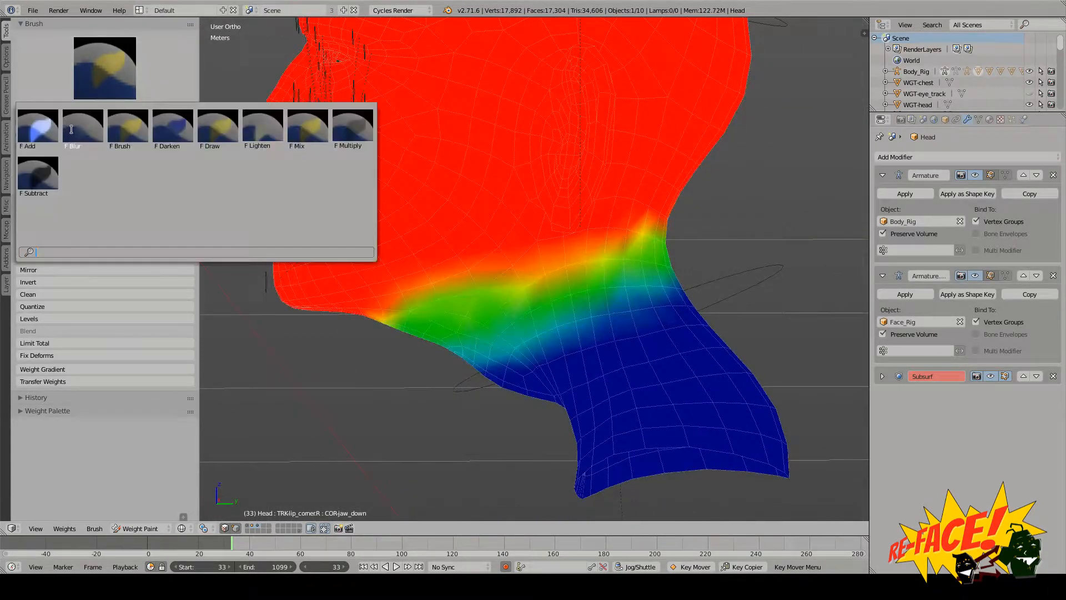
click(70, 130)
middle_drag(503, 286, 515, 285)
mouse_move(514, 285)
mouse_down()
mouse_move(385, 342)
mouse_move(742, 255)
mouse_move(527, 289)
mouse_move(678, 207)
mouse_up()
middle_drag(677, 202, 441, 303)
mouse_move(441, 303)
mouse_down()
mouse_move(521, 315)
mouse_move(588, 273)
mouse_move(439, 320)
mouse_up()
middle_drag(440, 321, 635, 241)
mouse_move(635, 241)
mouse_down()
mouse_move(414, 369)
mouse_move(524, 267)
mouse_move(467, 293)
mouse_up()
middle_drag(466, 292, 528, 275)
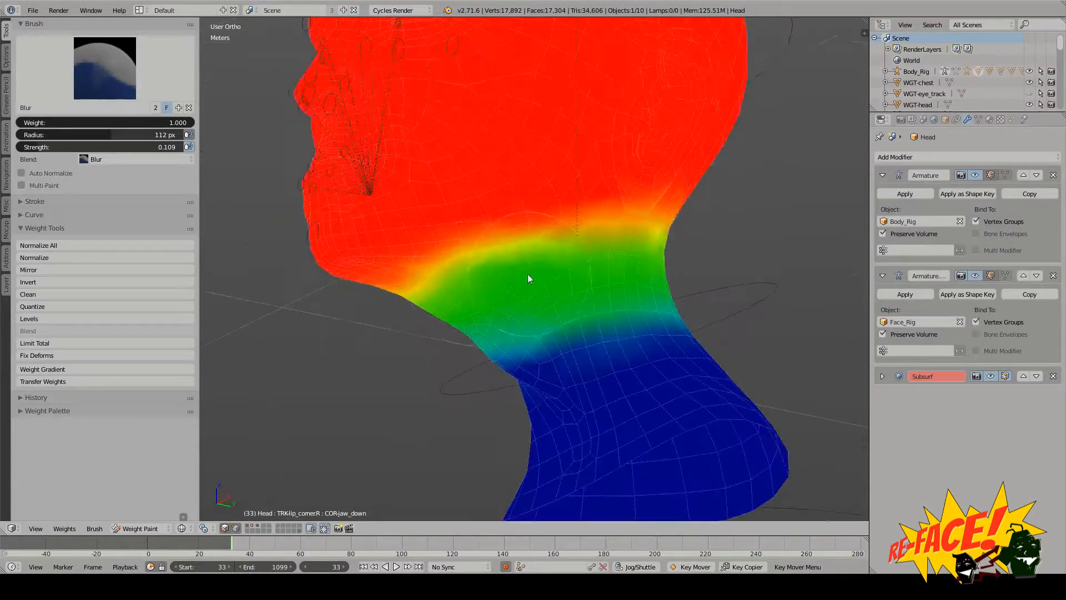
middle_drag(469, 294, 473, 307)
key(KP_3)
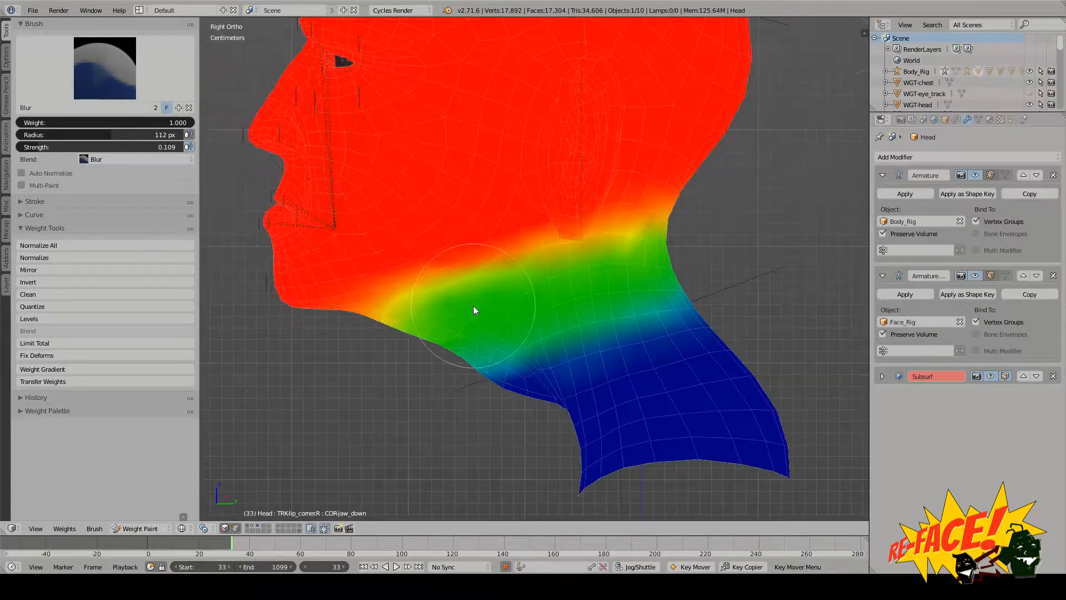
scroll(498, 324, down, 4)
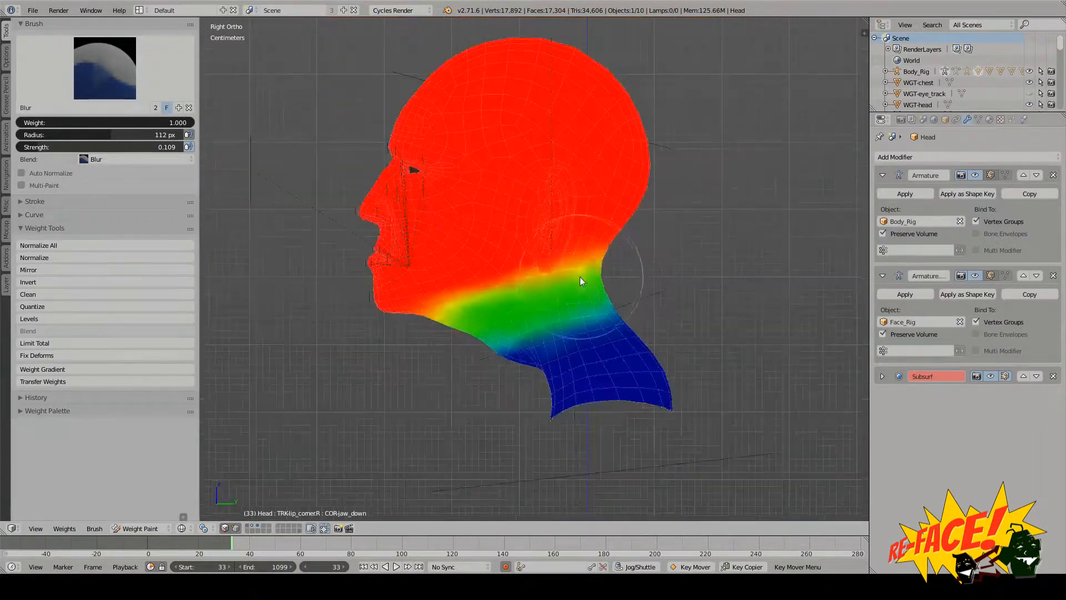
scroll(580, 277, up, 2)
scroll(572, 277, up, 1)
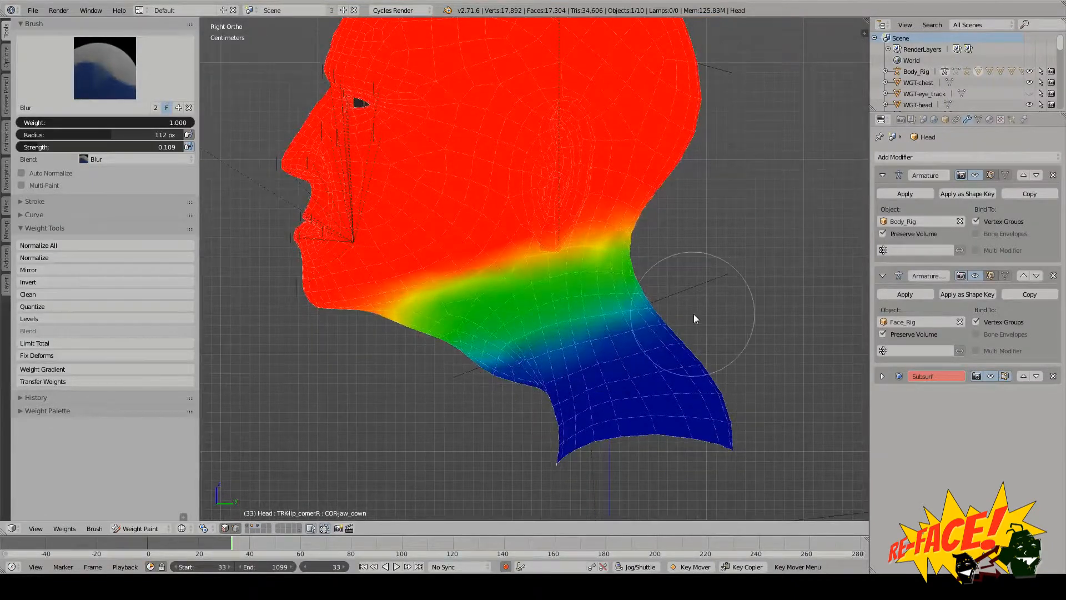
Step: Leave Weight Paint mode, select Body_Rig's CTRL-head bone, and test-rotate it from the side without keeping the rotation
key(ctrl+Tab)
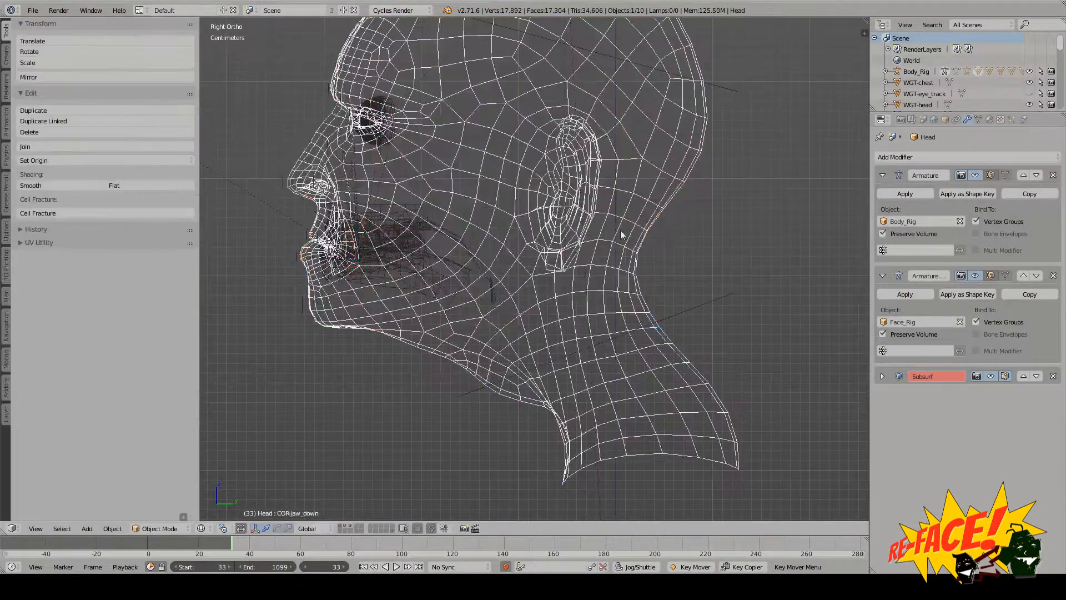
shift+middle_drag(660, 196, 666, 236)
right_click(701, 160)
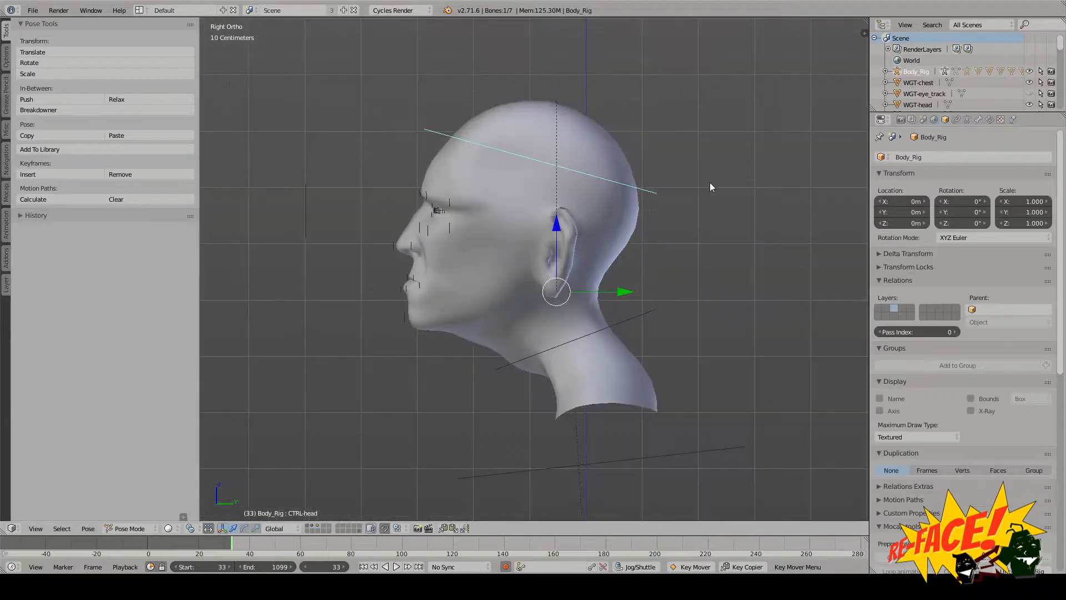
key(r)
key(Escape)
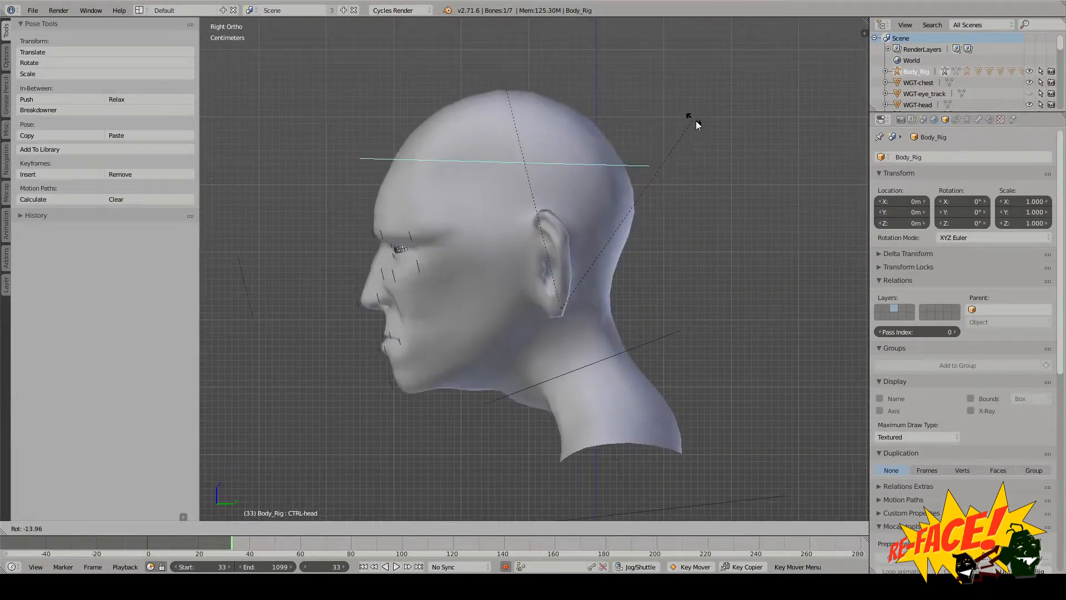
middle_drag(695, 121, 665, 230)
middle_drag(757, 165, 704, 239)
scroll(704, 238, up, 1)
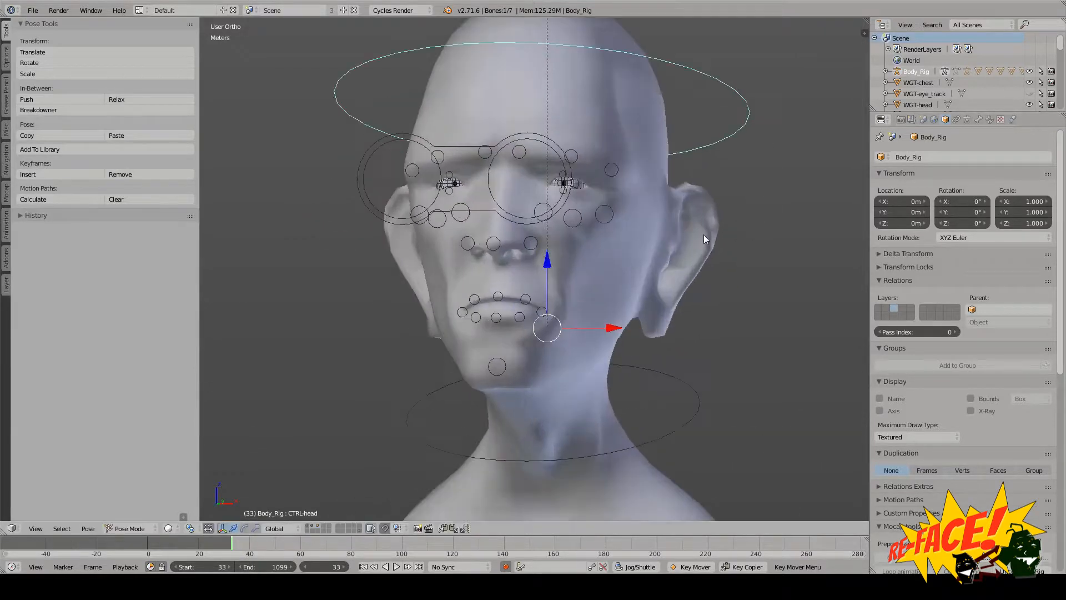
Step: Test-move Face_Rig's TRK-cheek_mid.L and TRK-cheek_bone.L controls, cancelling each move
right_click(573, 224)
middle_drag(573, 224, 615, 190)
scroll(575, 229, up, 1)
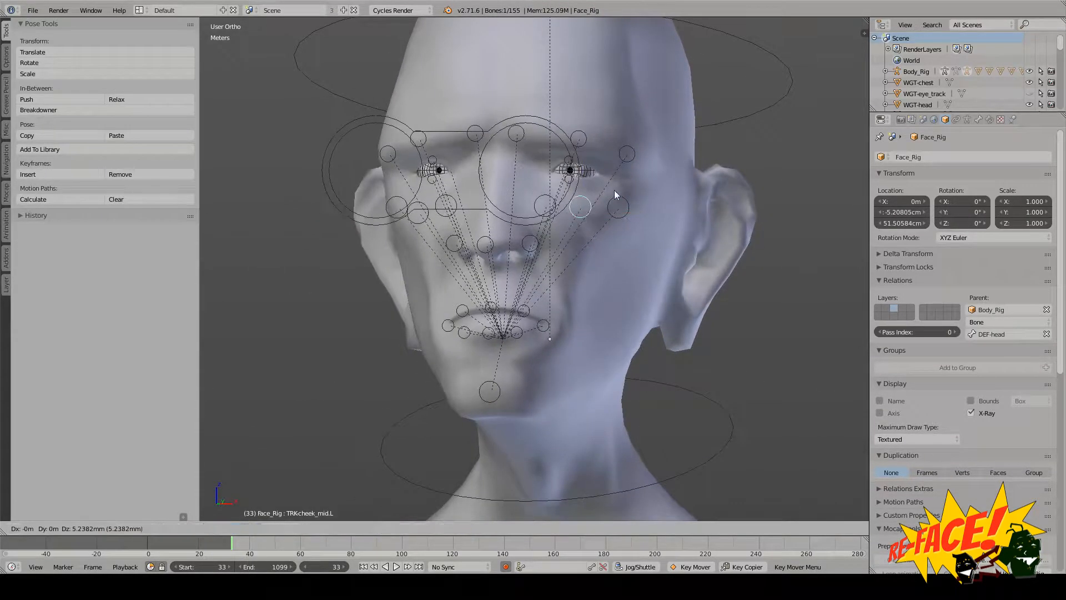
right_click(622, 210)
key(g)
right_click(624, 225)
key(a)
scroll(624, 228, down, 2)
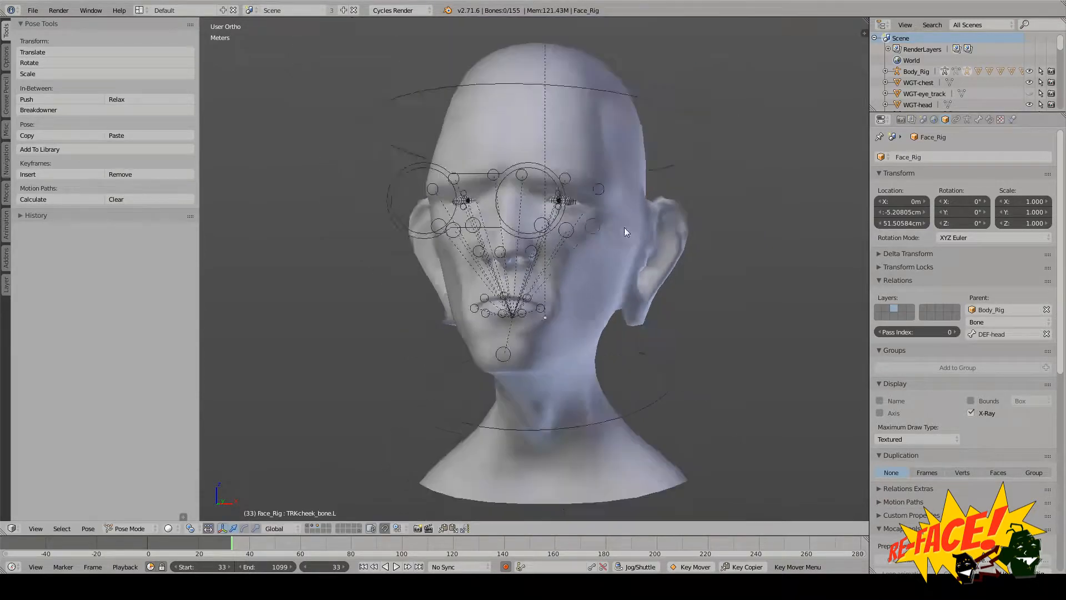
Step: Test-move the left lip corner, left upper lip and TRK-lip_upper.C controls, cancelling each move
scroll(521, 287, up, 1)
middle_drag(624, 229, 570, 315)
scroll(570, 319, up, 3)
right_click(642, 319)
key(g)
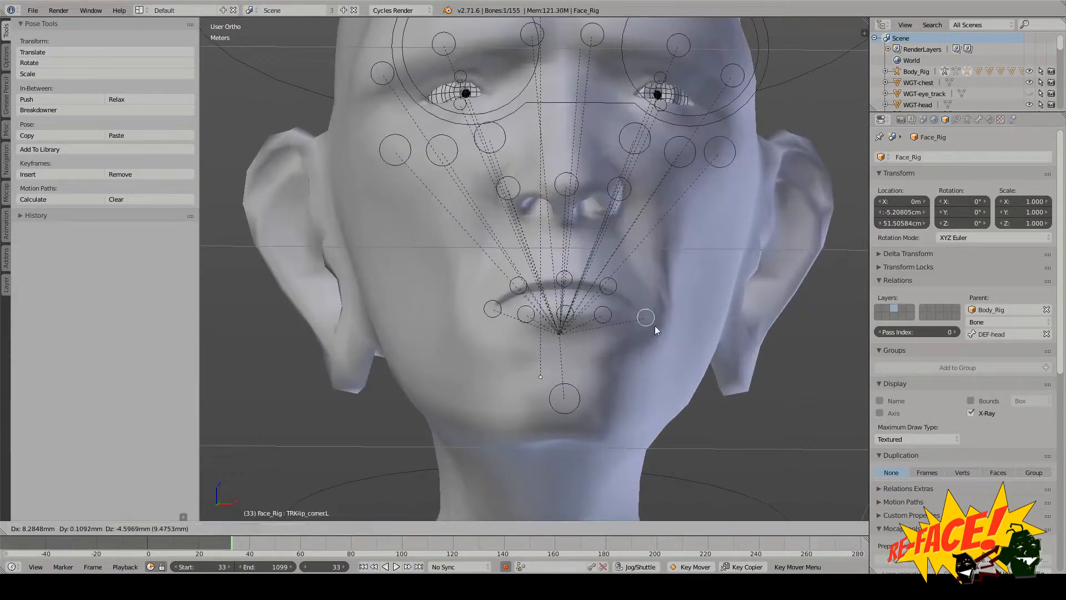
right_click(634, 318)
key(a)
right_click(601, 285)
key(g)
right_click(595, 266)
right_click(565, 281)
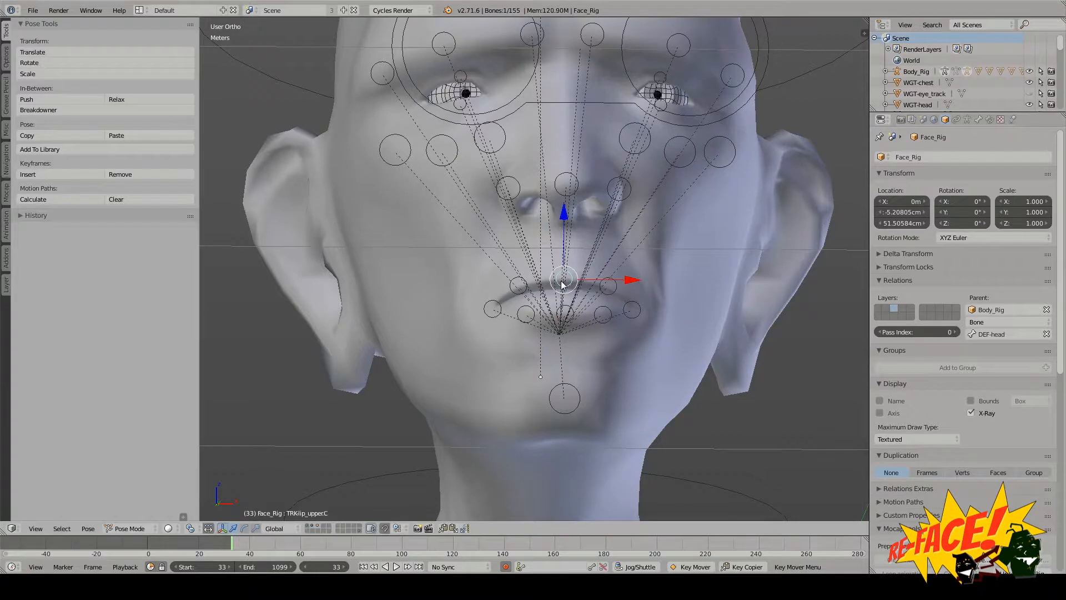
key(g)
right_click(572, 274)
key(a)
Step: Switch to perspective and test-rotate Body_Rig's CTRL-head bone to check that the face controls follow
scroll(601, 278, down, 3)
middle_drag(602, 278, 520, 279)
key(KP_5)
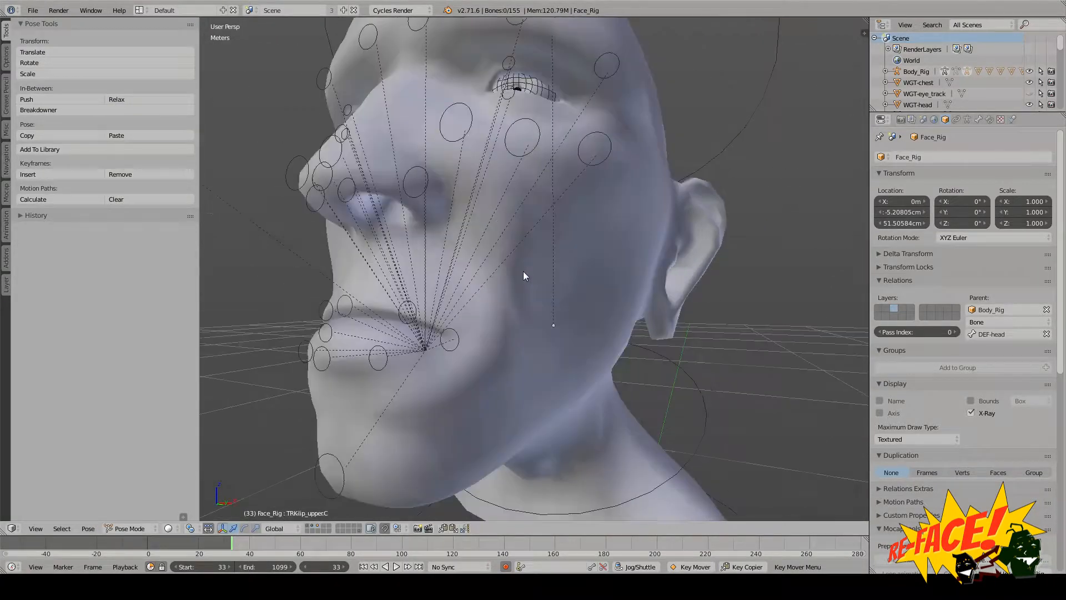
scroll(523, 271, down, 4)
middle_drag(583, 261, 549, 260)
scroll(550, 260, up, 1)
right_click(658, 194)
scroll(644, 239, down, 2)
middle_drag(583, 216, 655, 216)
scroll(645, 237, up, 1)
key(r)
right_click(678, 176)
middle_drag(679, 176, 648, 166)
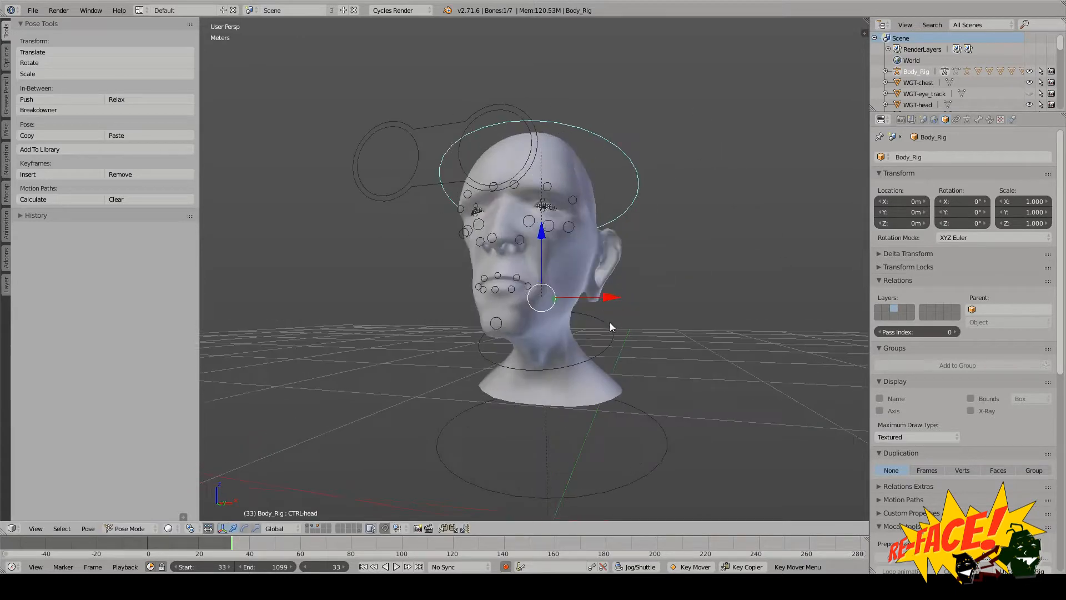
Step: Test trackball rotation on the CTRL-neck bone and on the CTRL-head bone
right_click(610, 325)
key(r)
key(r)
right_click(648, 173)
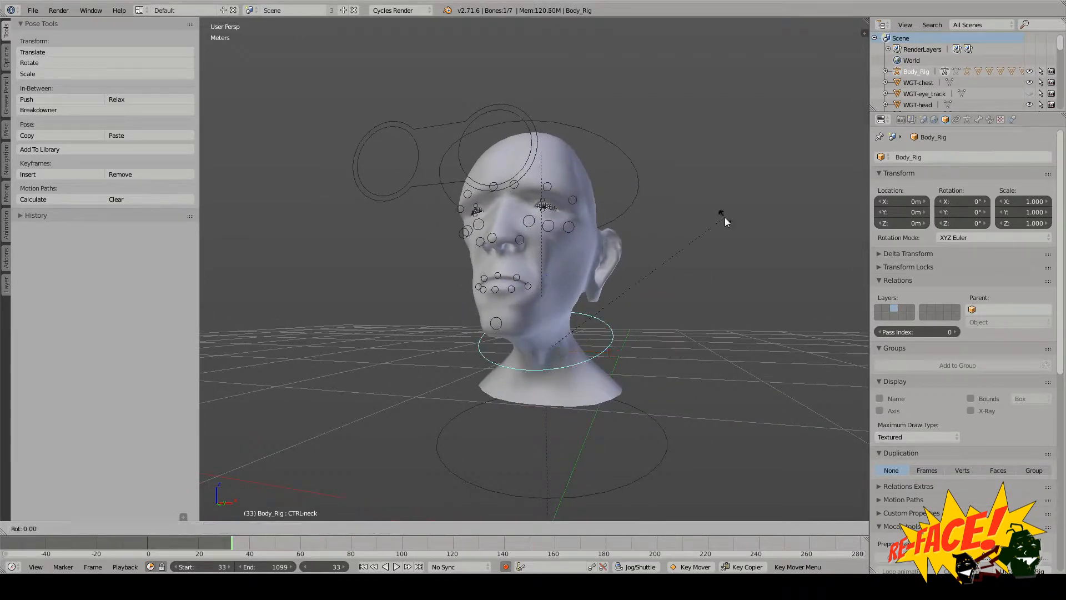
right_click(638, 176)
key(r)
key(r)
right_click(682, 211)
Step: Test-move two left cheek controls, including TRK-cheek_inner.L, and deselect all bones
middle_drag(614, 248, 624, 201)
scroll(611, 214, up, 4)
scroll(599, 217, down, 3)
scroll(591, 221, up, 1)
right_click(592, 199)
key(g)
right_click(596, 196)
right_click(558, 192)
key(g)
right_click(562, 188)
key(a)
scroll(590, 214, down, 2)
Step: Test-move the facial controls on the right side of the face, including TRK-cheek_mid.R
scroll(592, 218, up, 4)
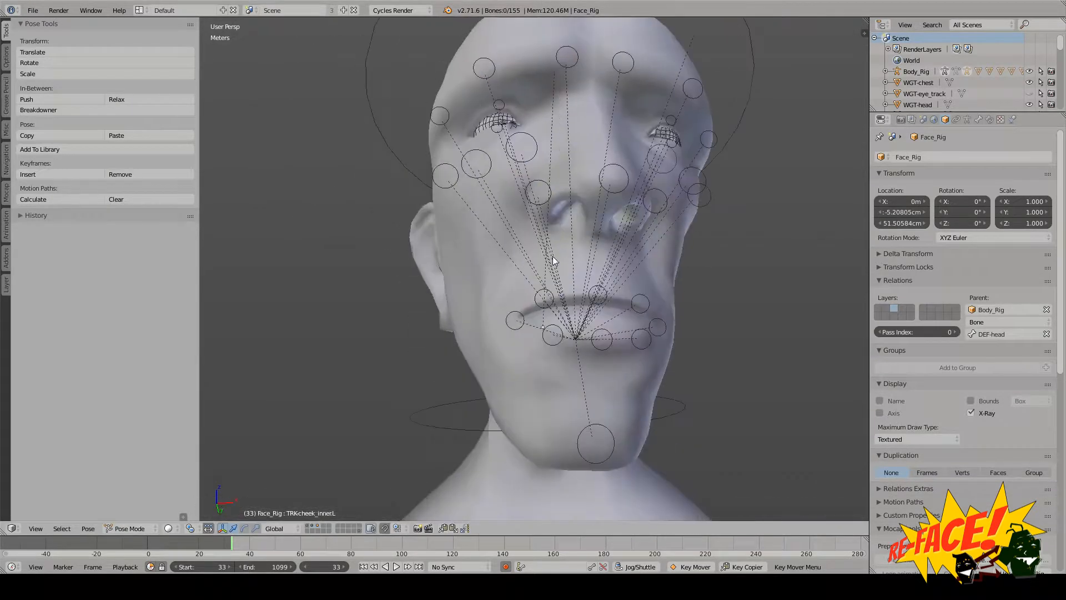
right_click(542, 206)
key(g)
right_click(530, 195)
key(a)
middle_drag(528, 194, 514, 234)
right_click(513, 216)
key(g)
right_click(508, 213)
scroll(498, 224, up, 2)
scroll(482, 223, down, 5)
scroll(514, 234, up, 1)
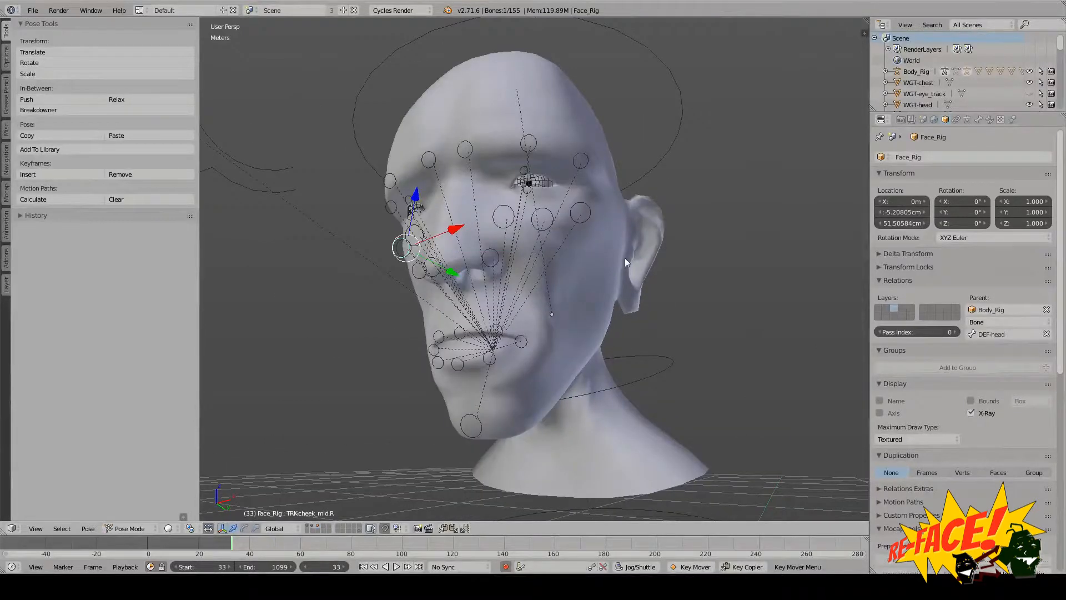
Step: Rotate CTRL-head with trackball rotation and test-move a facial control on the turned head
scroll(625, 258, down, 1)
middle_drag(624, 258, 594, 271)
right_click(630, 181)
key(r)
key(r)
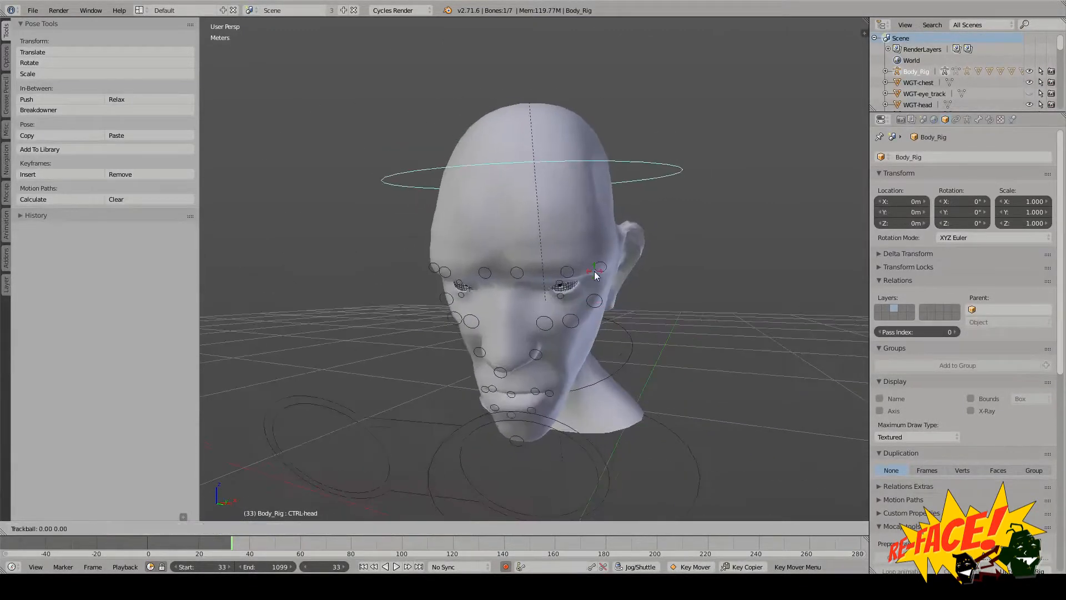
click(592, 224)
middle_drag(592, 225, 546, 324)
scroll(562, 304, up, 1)
right_click(531, 306)
right_click(548, 328)
right_click(549, 329)
key(g)
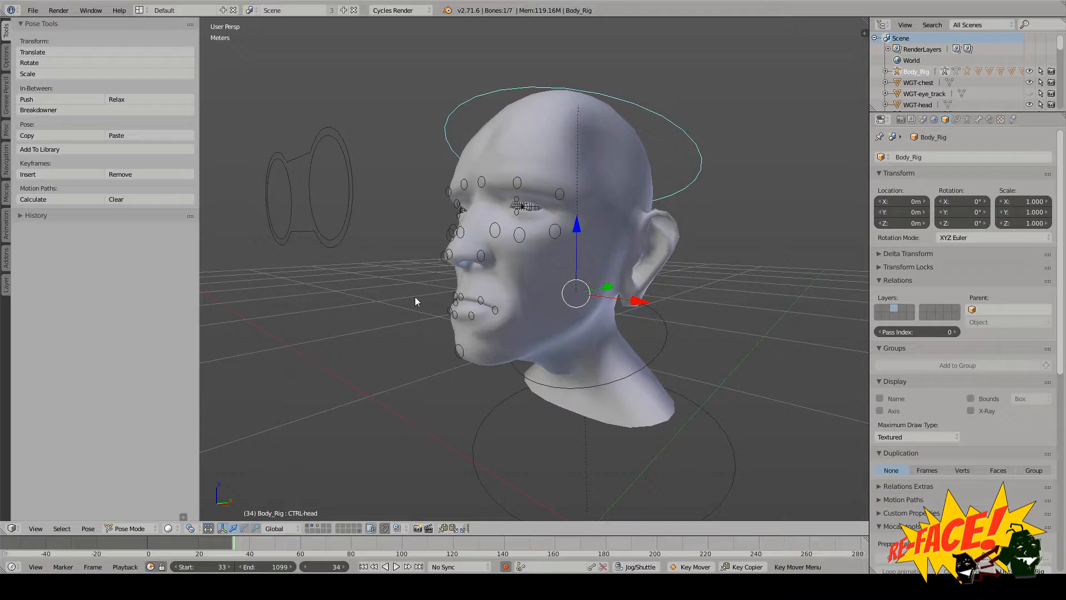
Step: Switch to the right orthographic wireframe view and examine the teeth and mouth interior
middle_drag(415, 297, 520, 315)
key(KP_3)
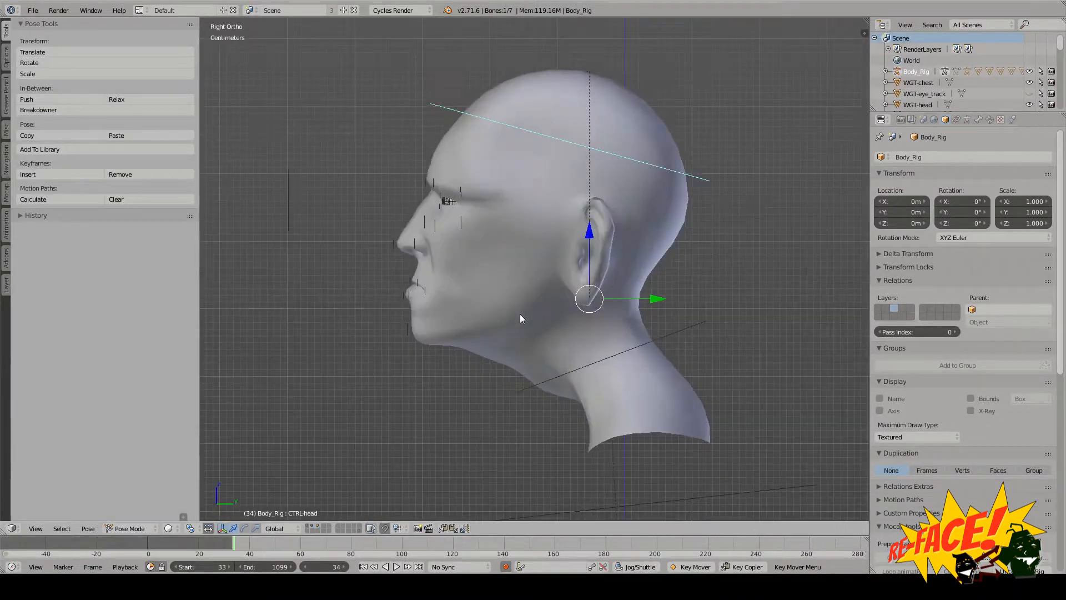
key(z)
scroll(573, 321, up, 5)
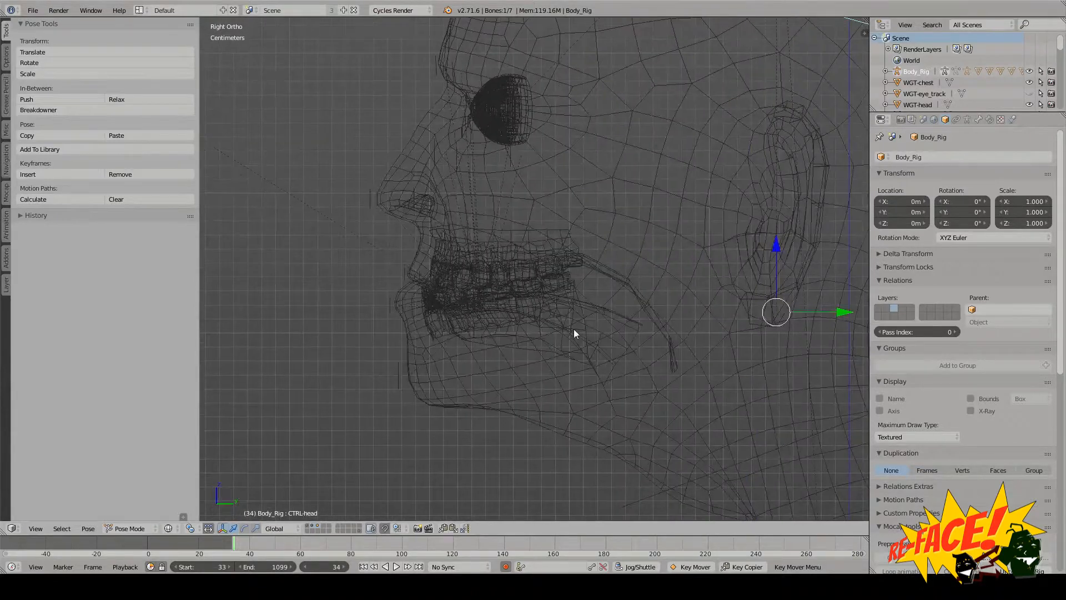
scroll(575, 329, down, 4)
Step: Select Face_Rig's CTRL-eye_track bone and show the armature's last two bone layers alongside the first
right_click(353, 194)
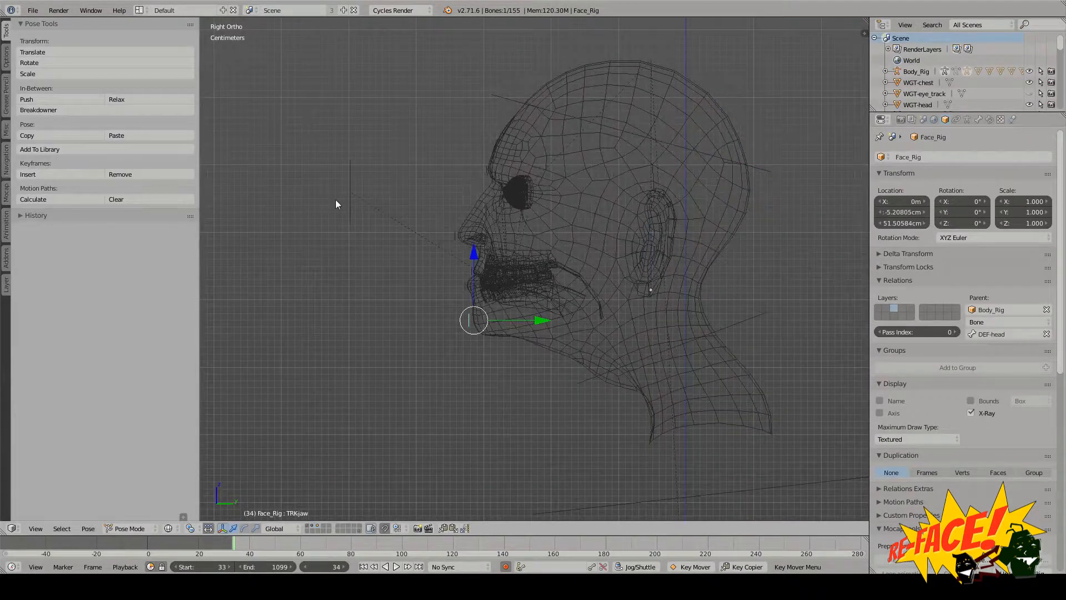
right_click(348, 189)
scroll(558, 264, up, 3)
click(967, 120)
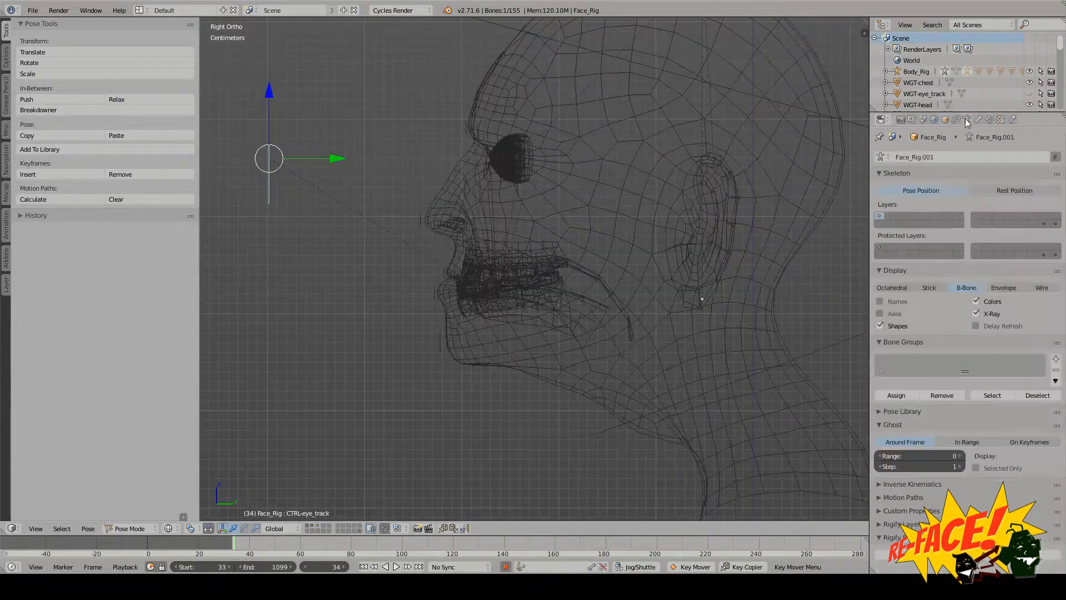
shift+click(1044, 223)
shift+click(1055, 223)
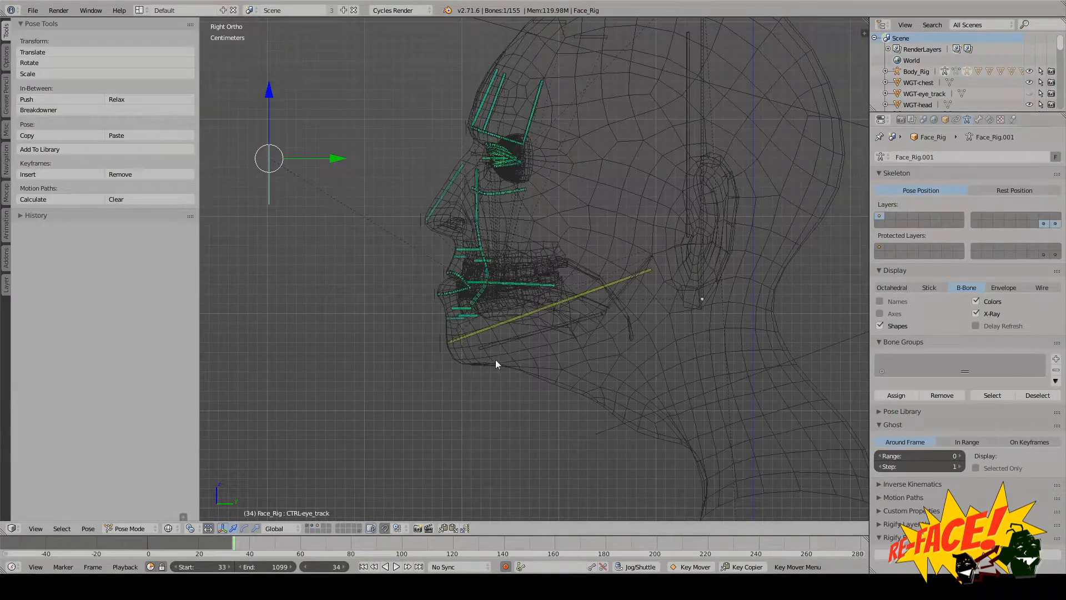
Step: Pick out the Mouth_upper mesh, then select Body_Rig's CTRL-head and show the armature's second bone layer alongside the first
scroll(480, 331, up, 4)
right_click(535, 245)
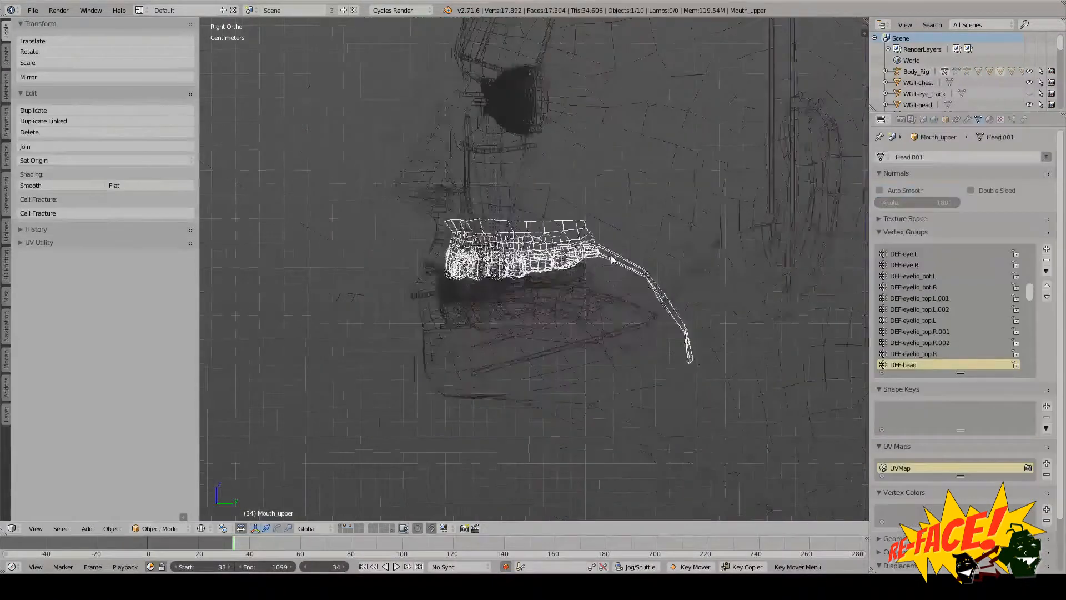
scroll(595, 309, down, 3)
shift+middle_drag(595, 308, 603, 288)
scroll(603, 287, up, 2)
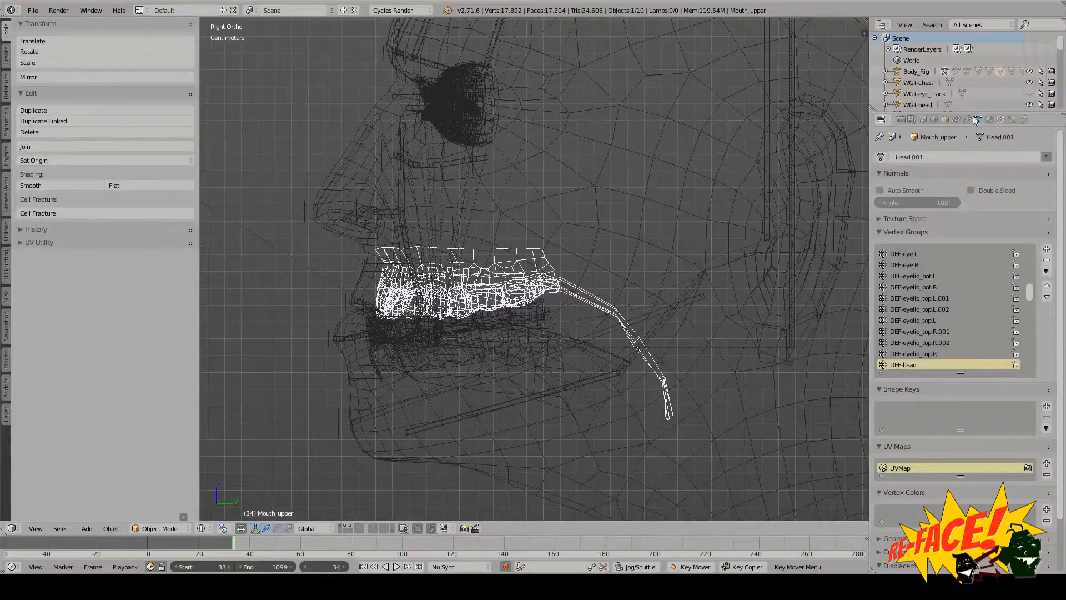
scroll(285, 201, down, 4)
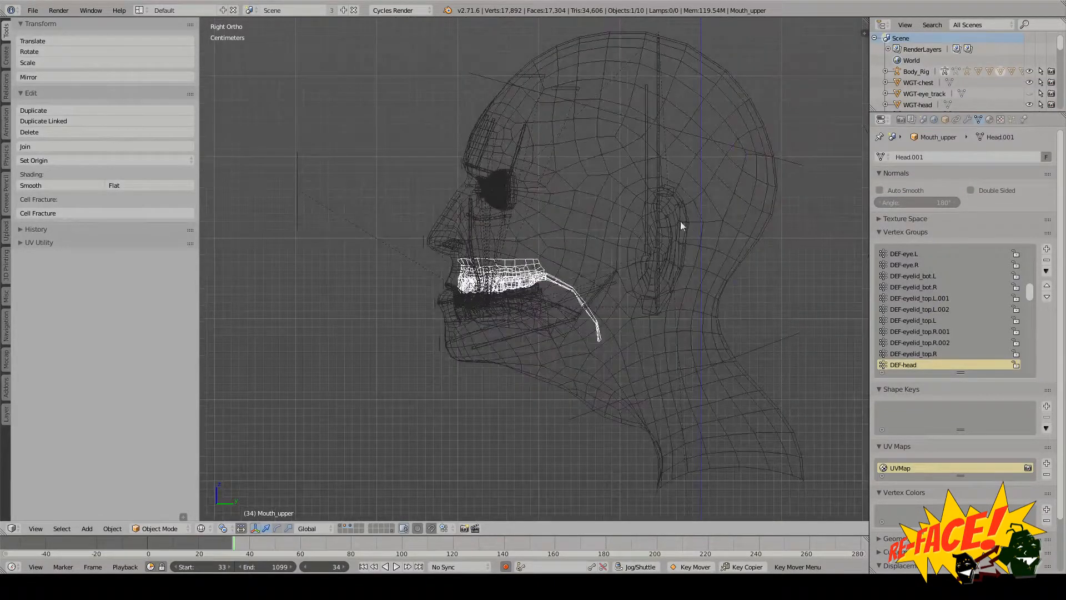
scroll(743, 158, up, 2)
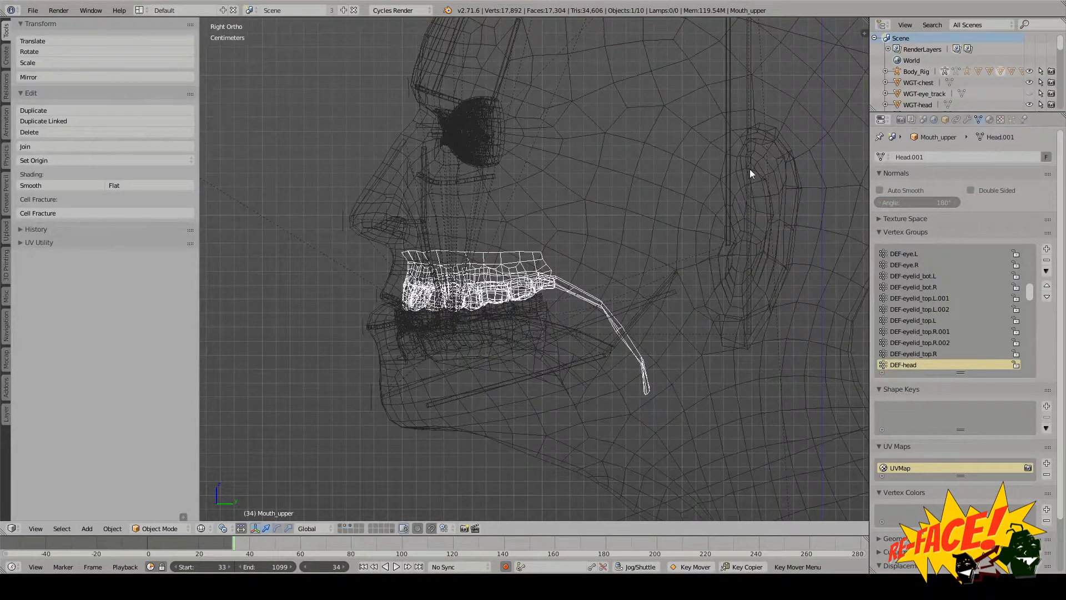
scroll(750, 169, down, 5)
scroll(749, 195, up, 2)
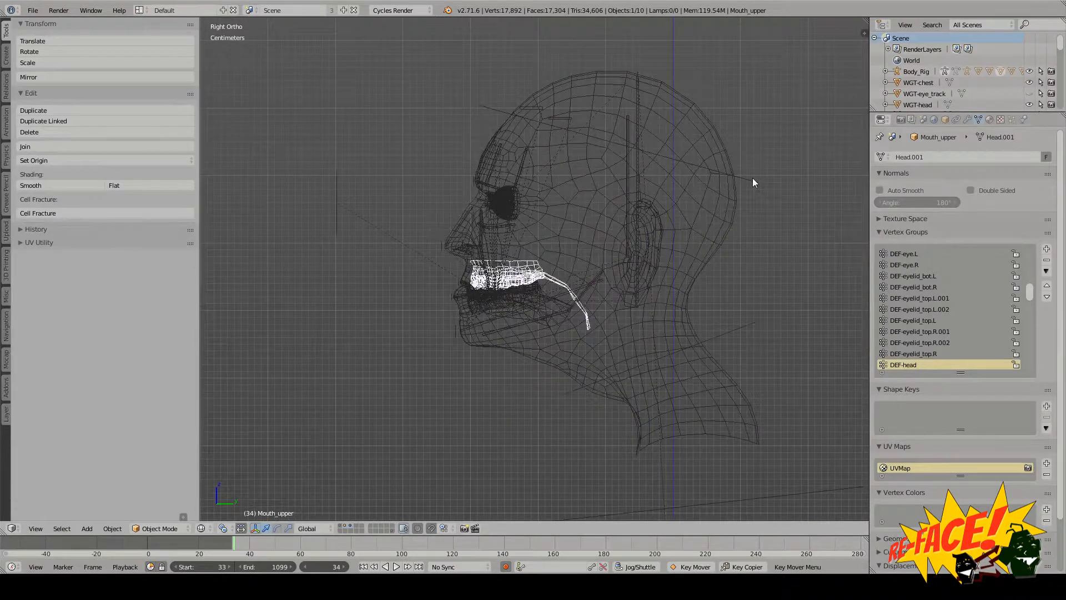
right_click(753, 182)
shift+click(889, 217)
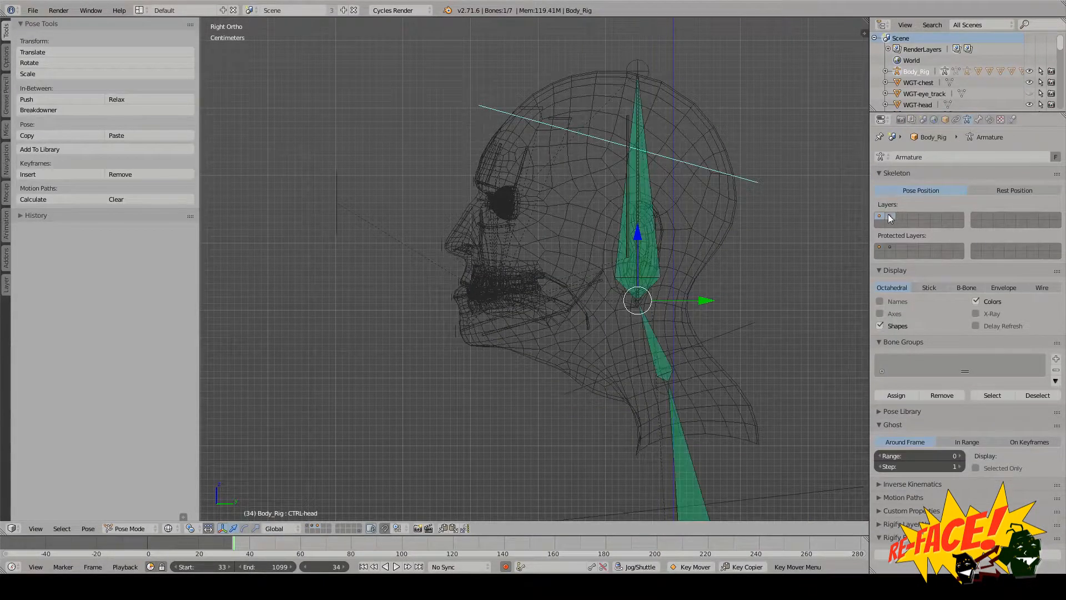
Step: Parent the Mouth_upper mesh to Body_Rig's DEF-head bone using the Bone option, and clear the selection
scroll(535, 265, up, 4)
right_click(534, 264)
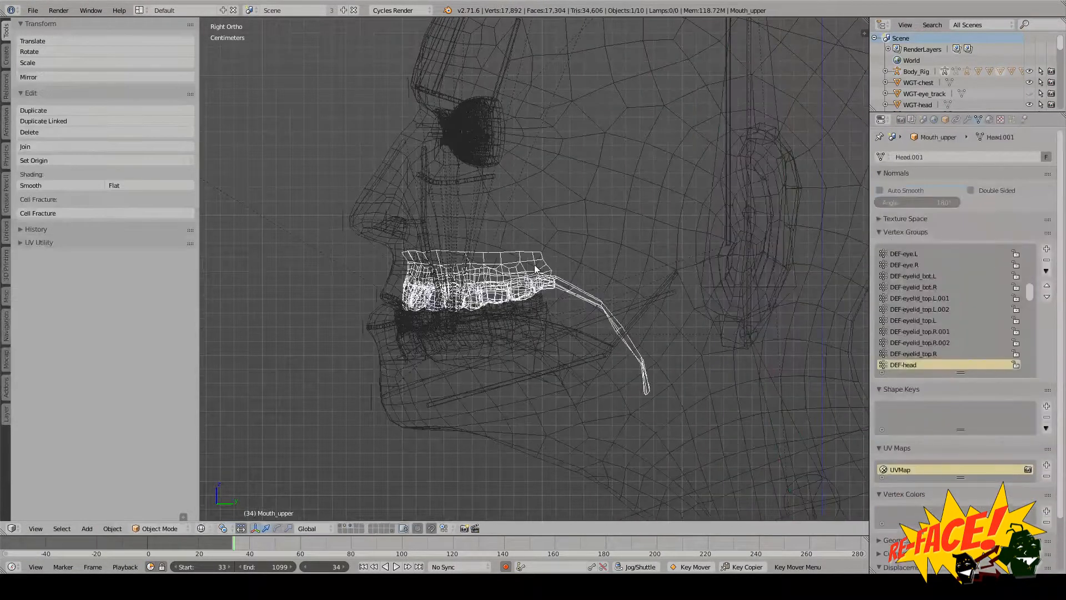
right_click(779, 181)
scroll(694, 235, down, 3)
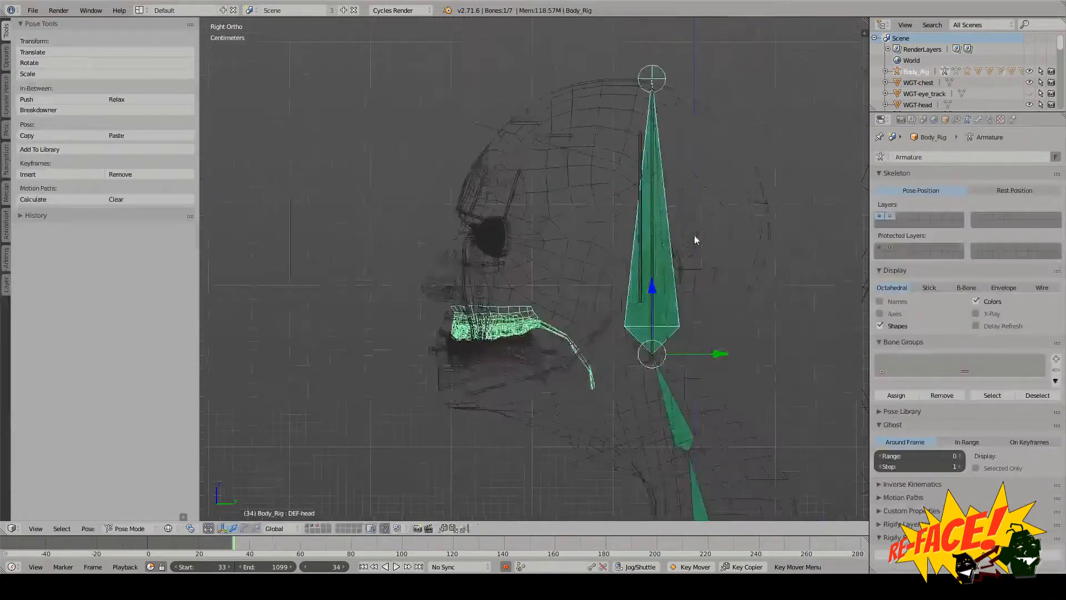
key(ctrl+p)
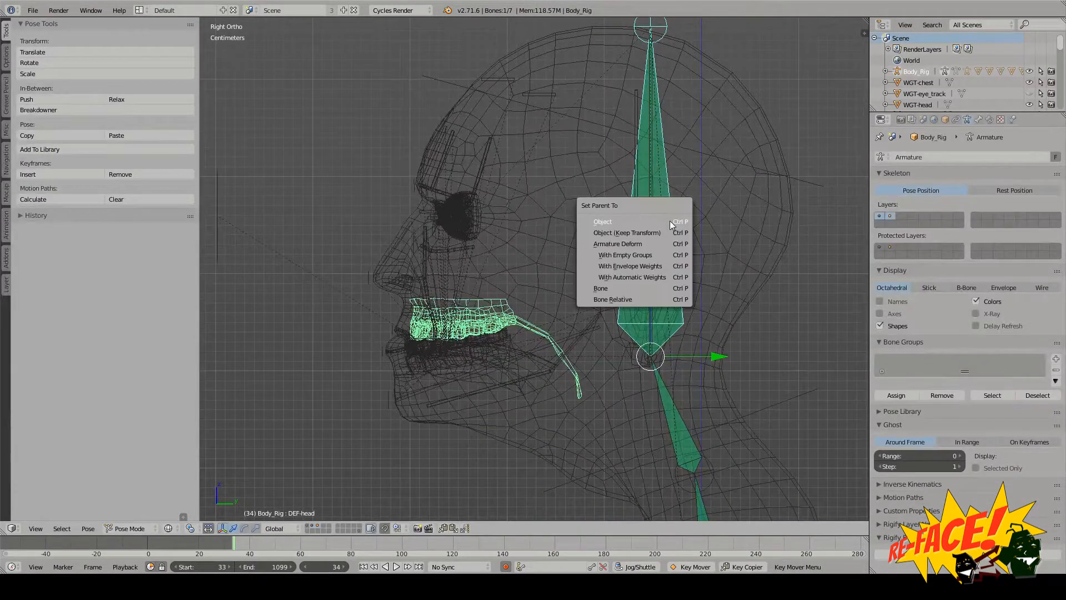
key(Up)
key(Up)
key(Return)
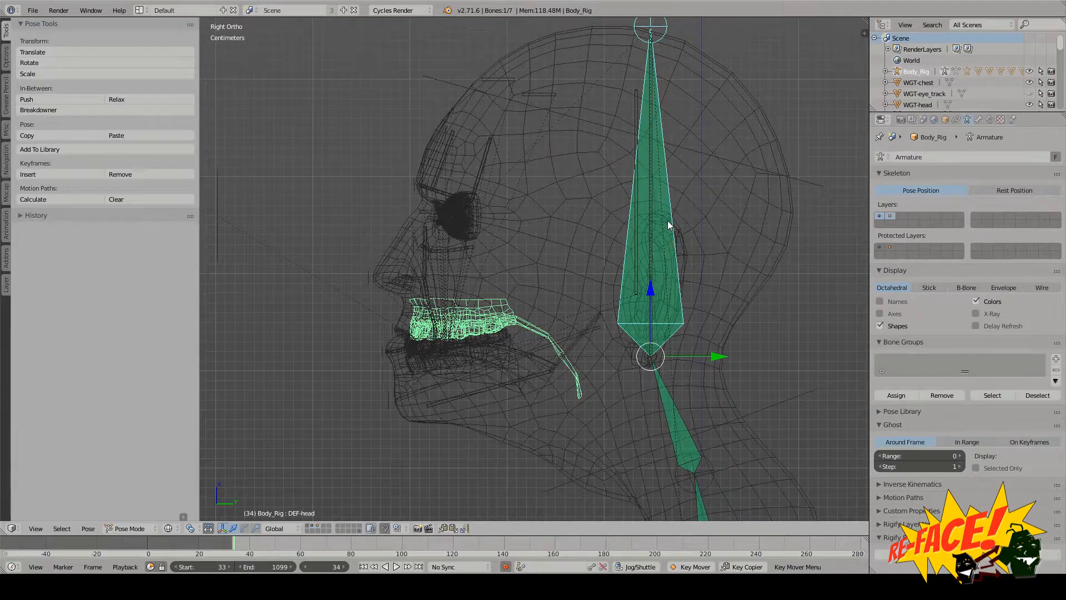
key(a)
Step: Parent the Mouth_lower and Tongue meshes together to Face_Rig's DEF-jaw bone using the Bone option
shift+middle_drag(512, 334, 569, 267)
scroll(599, 242, up, 2)
right_click(598, 242)
scroll(565, 272, up, 2)
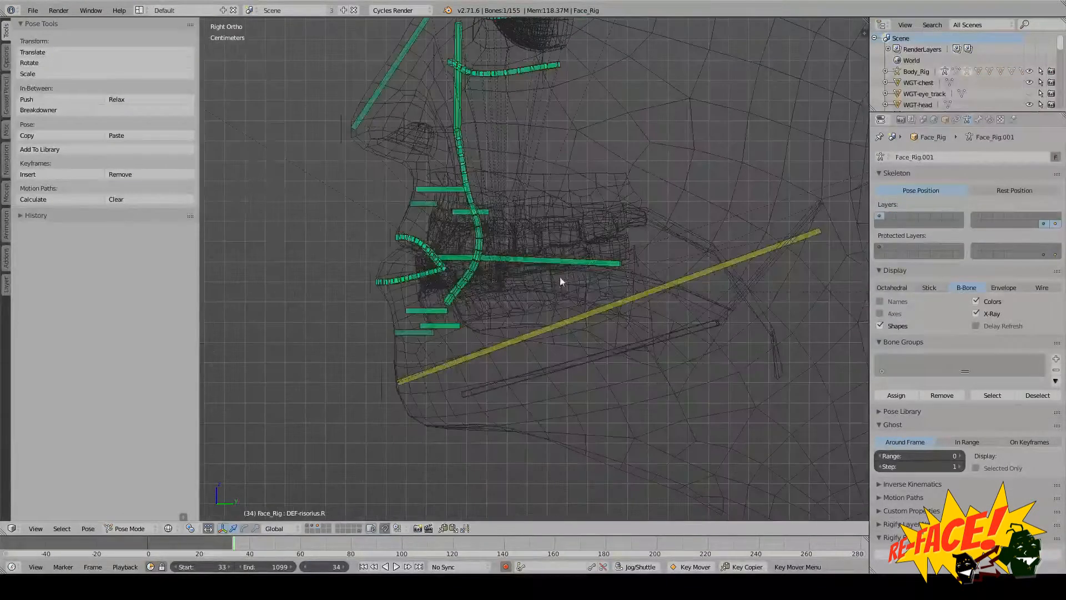
right_click(558, 279)
shift+right_click(686, 288)
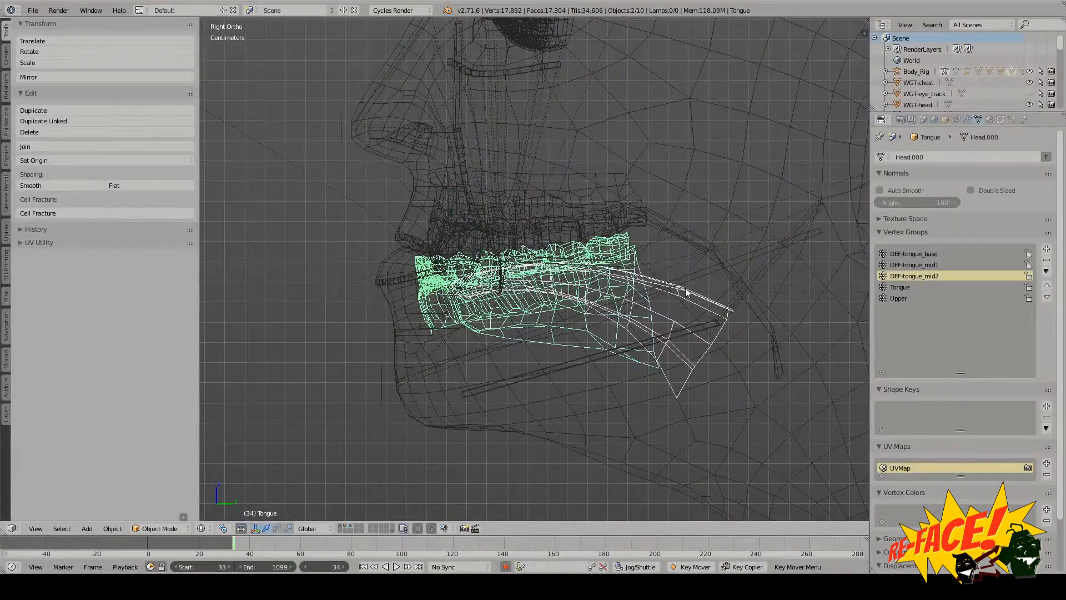
scroll(687, 288, up, 3)
shift+right_click(702, 290)
scroll(651, 293, down, 4)
shift+right_click(628, 287)
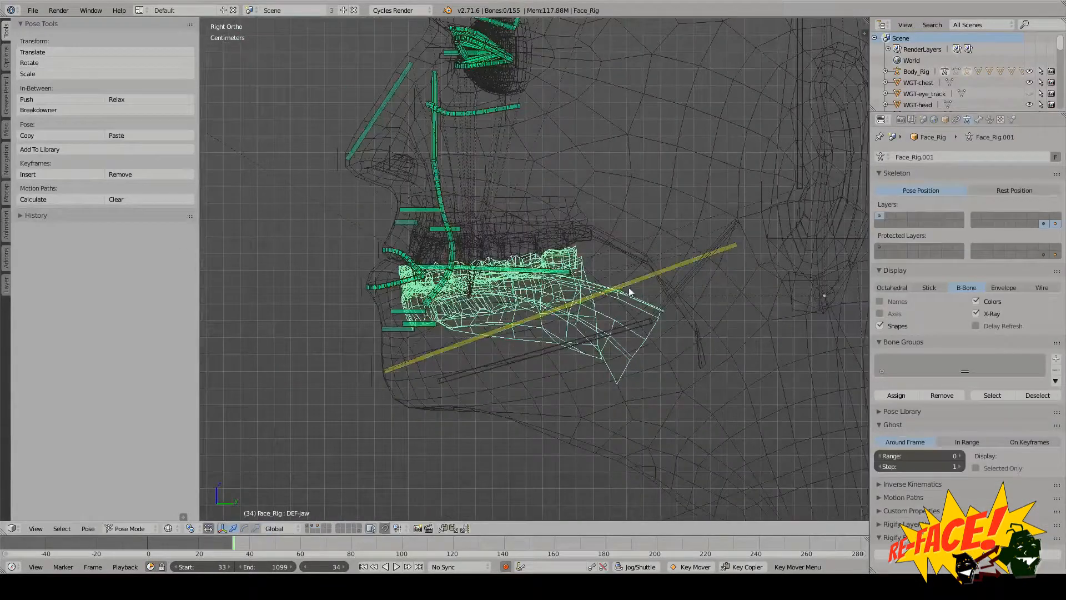
right_click(485, 343)
key(ctrl+p)
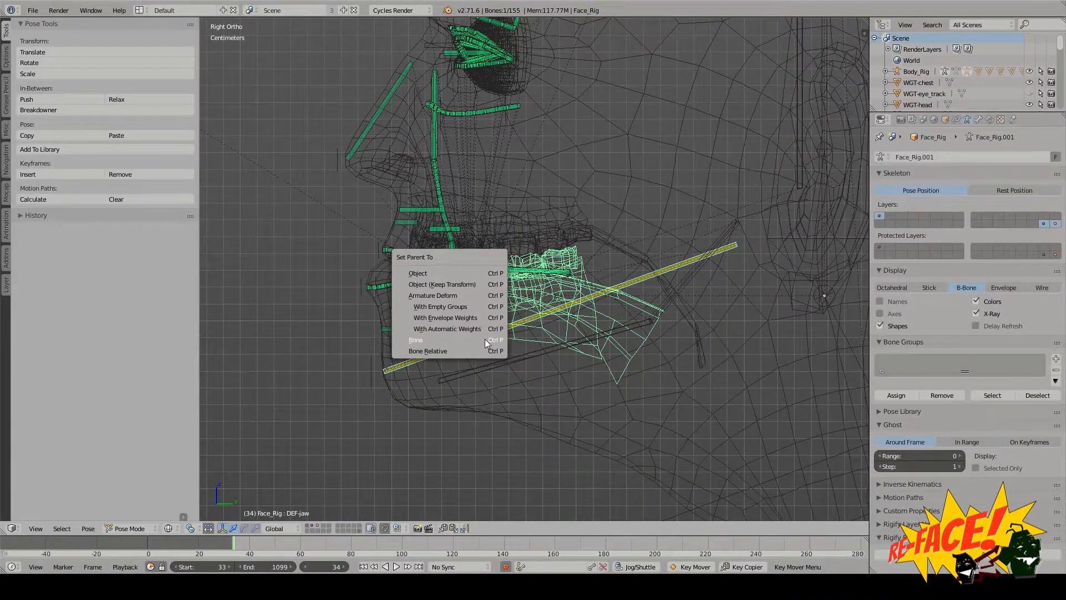
click(485, 340)
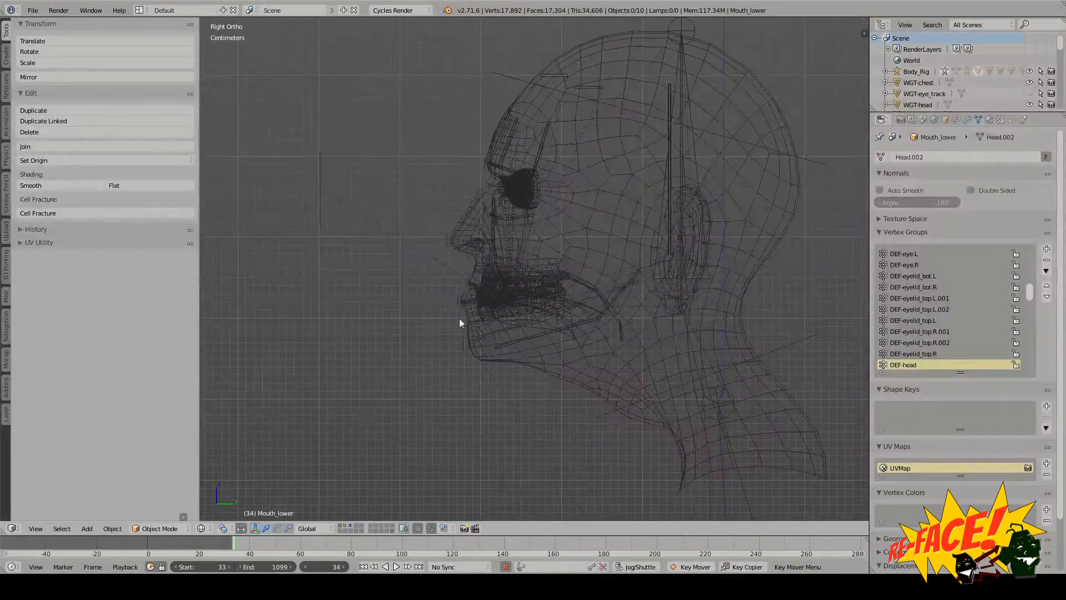
Step: Return to the solid perspective view and show only Face_Rig's first bone layer with the facial controls
mouse_move(460, 321)
middle_down()
mouse_move(411, 210)
mouse_move(543, 231)
mouse_move(537, 254)
mouse_move(556, 264)
middle_up()
key(KP_5)
key(z)
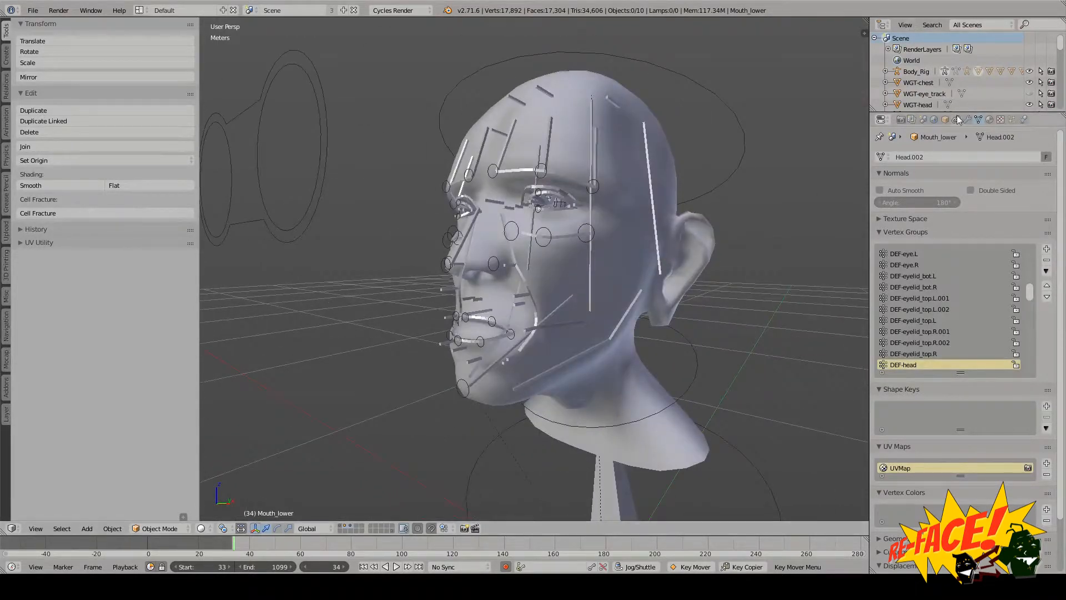
right_click(558, 175)
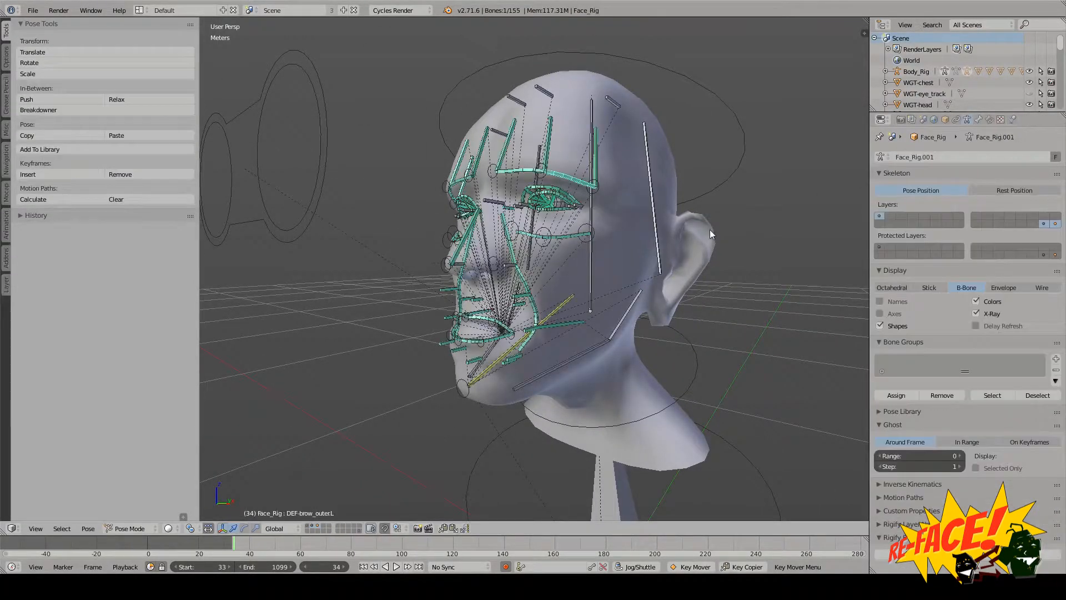
middle_drag(710, 229, 674, 225)
click(1047, 223)
click(881, 218)
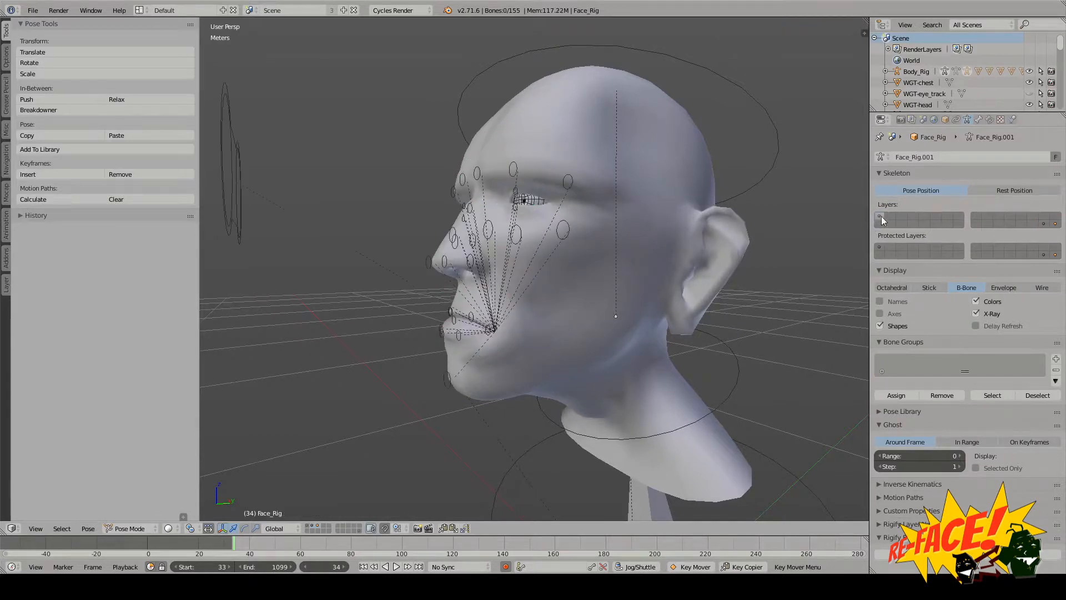
Step: Test-move the jaw tracking control on the chin in wireframe view to check the lower teeth and tongue
middle_drag(508, 269, 570, 296)
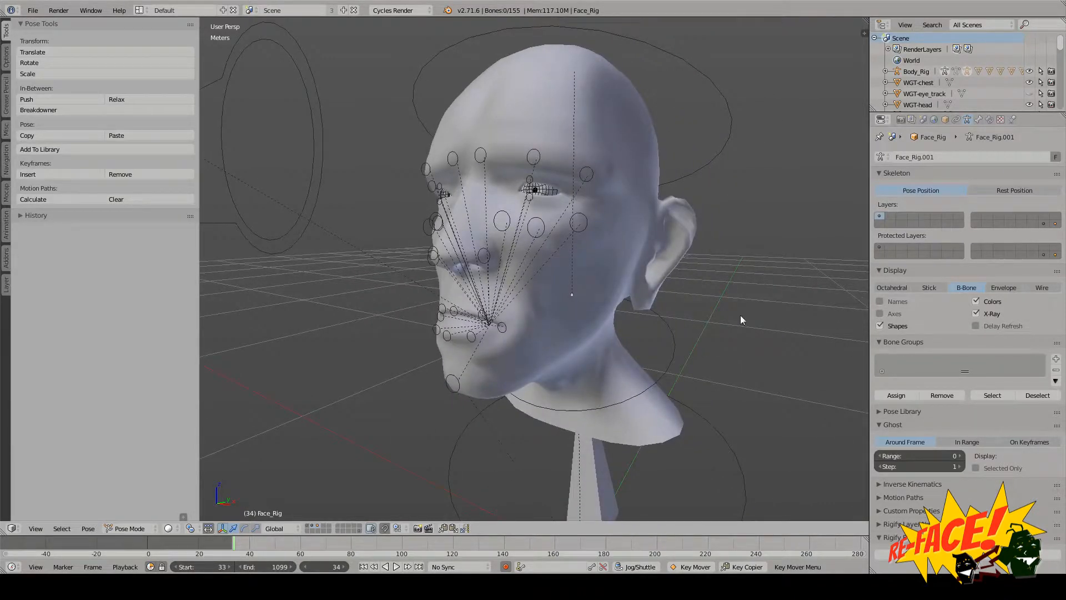
middle_drag(751, 257, 710, 251)
scroll(757, 272, down, 1)
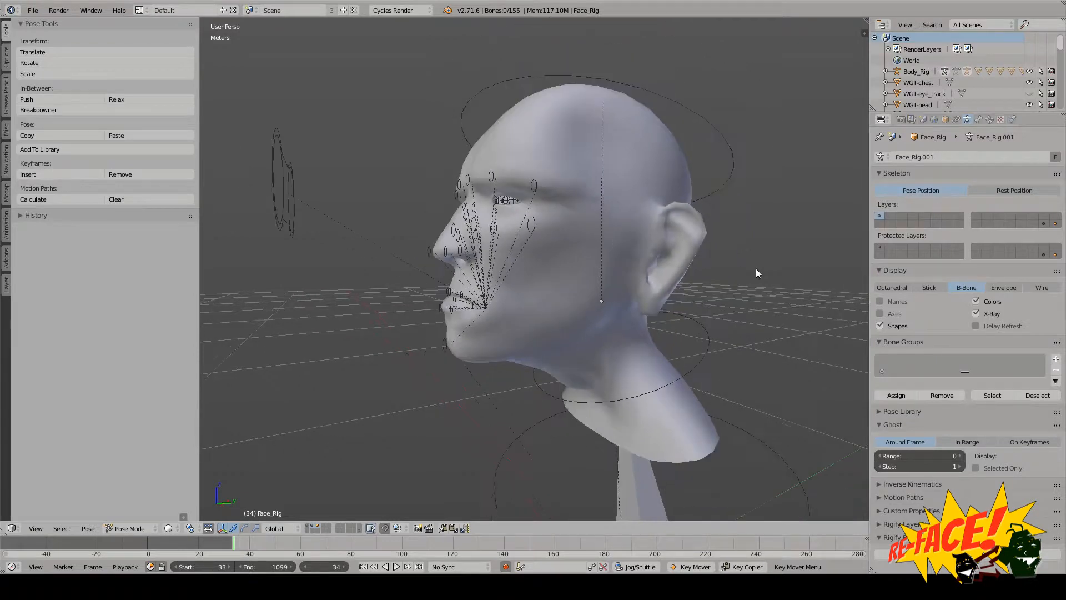
middle_drag(699, 274, 428, 330)
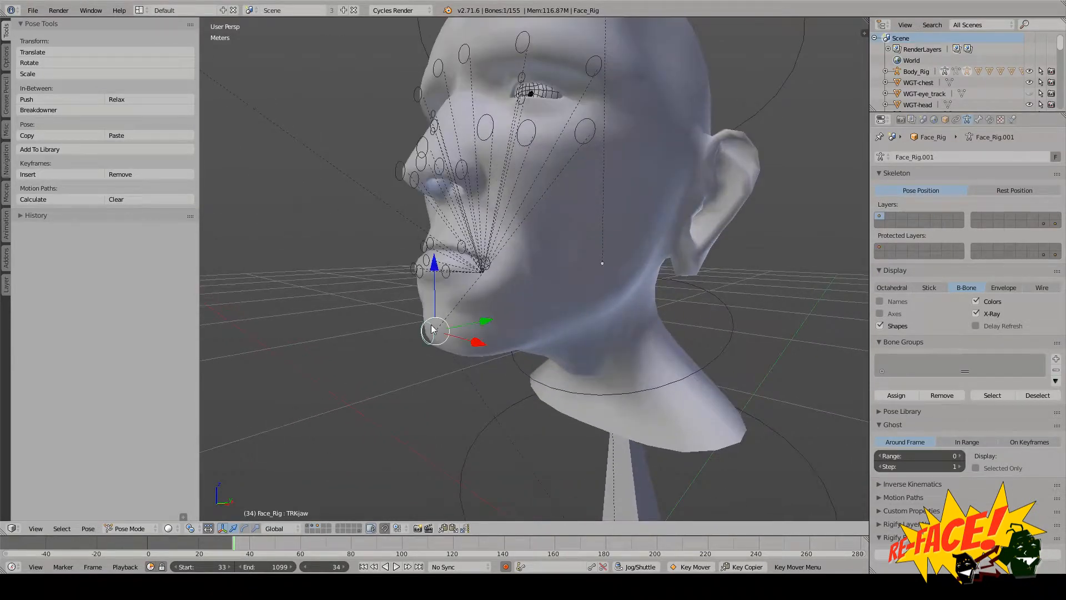
key(z)
key(g)
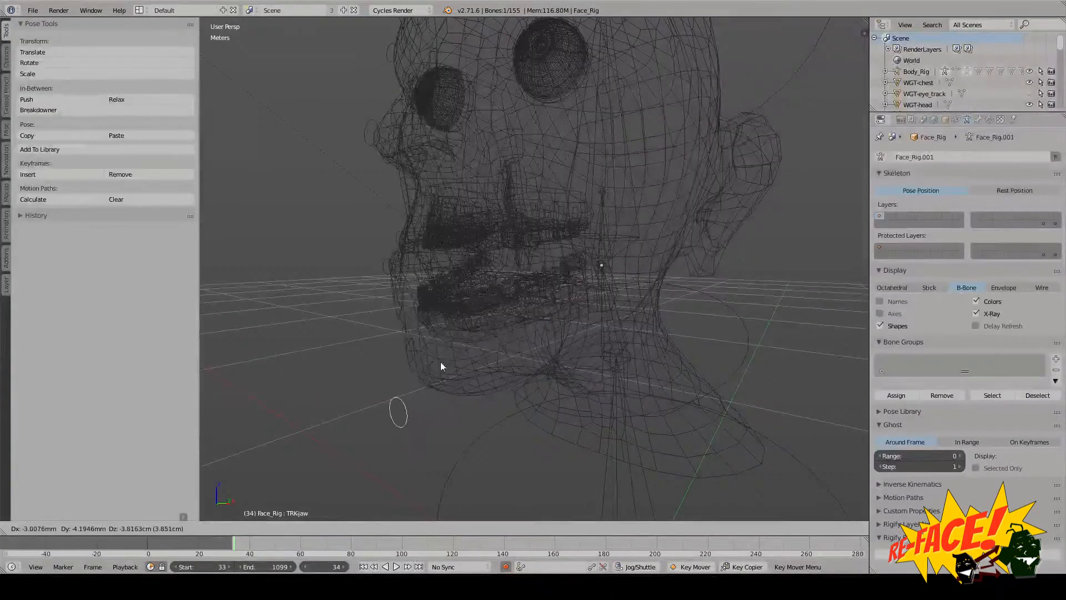
right_click(442, 355)
Step: Test-rotate Body_Rig's CTRL-head and examine how the teeth and eyes follow the head
scroll(658, 248, down, 3)
middle_drag(686, 248, 633, 276)
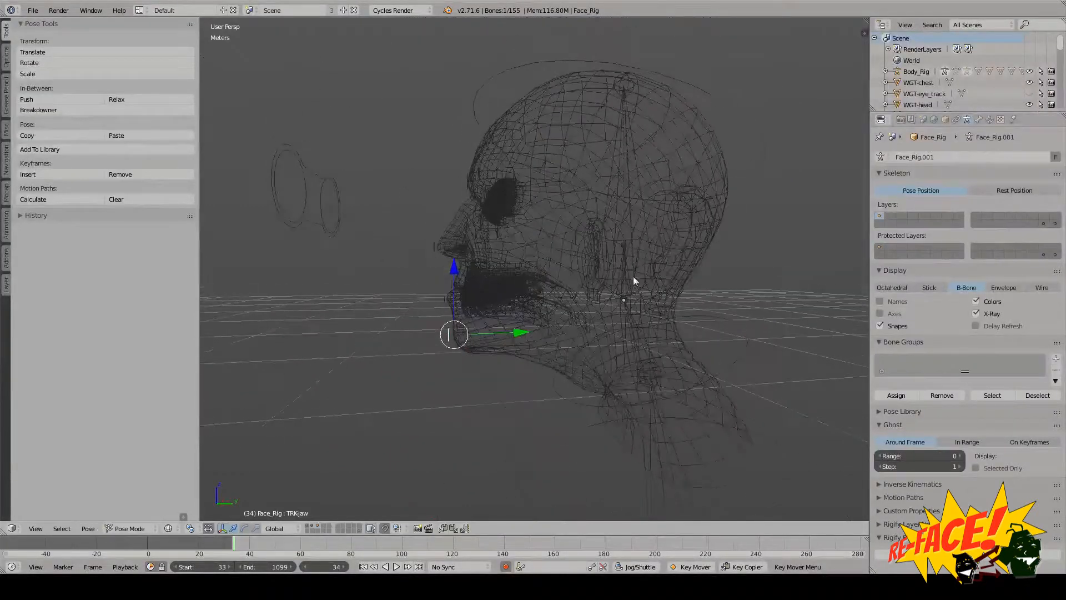
right_click(765, 160)
key(r)
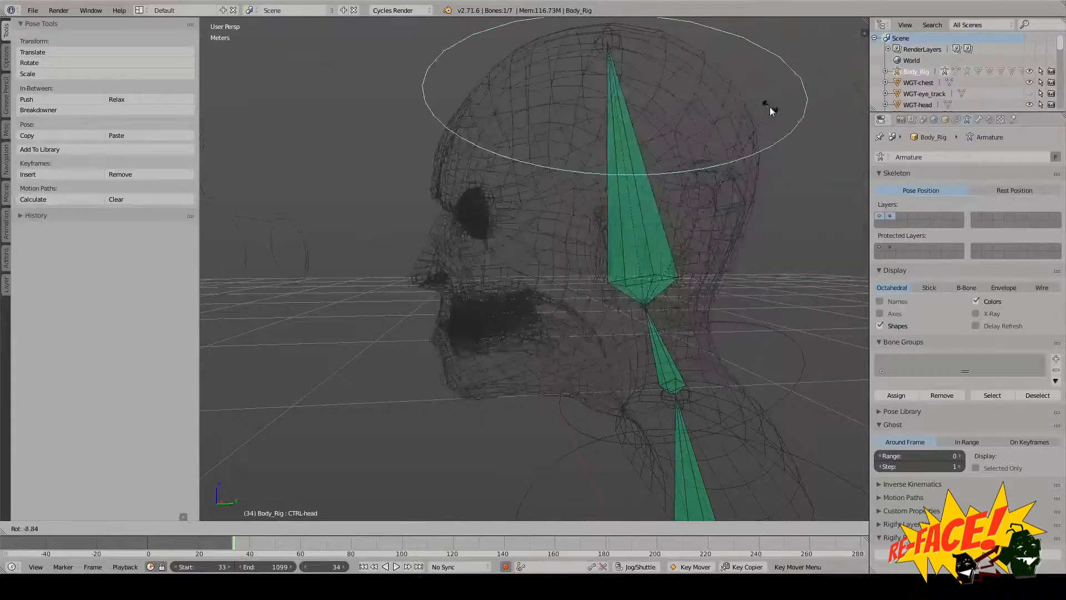
right_click(762, 136)
scroll(671, 264, up, 2)
middle_drag(671, 263, 681, 263)
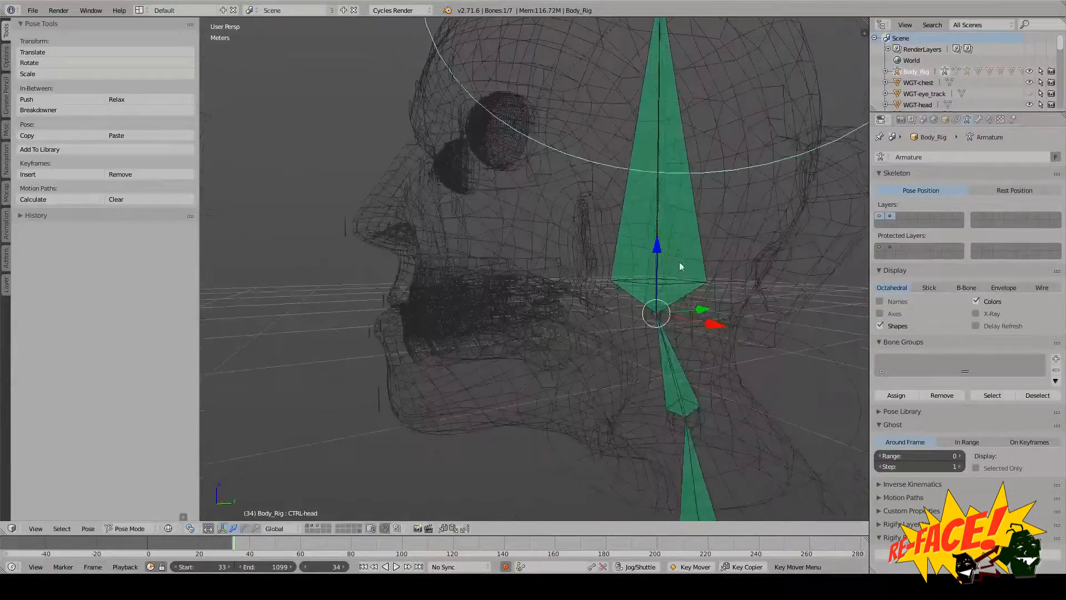
right_click(589, 245)
middle_drag(588, 245, 501, 282)
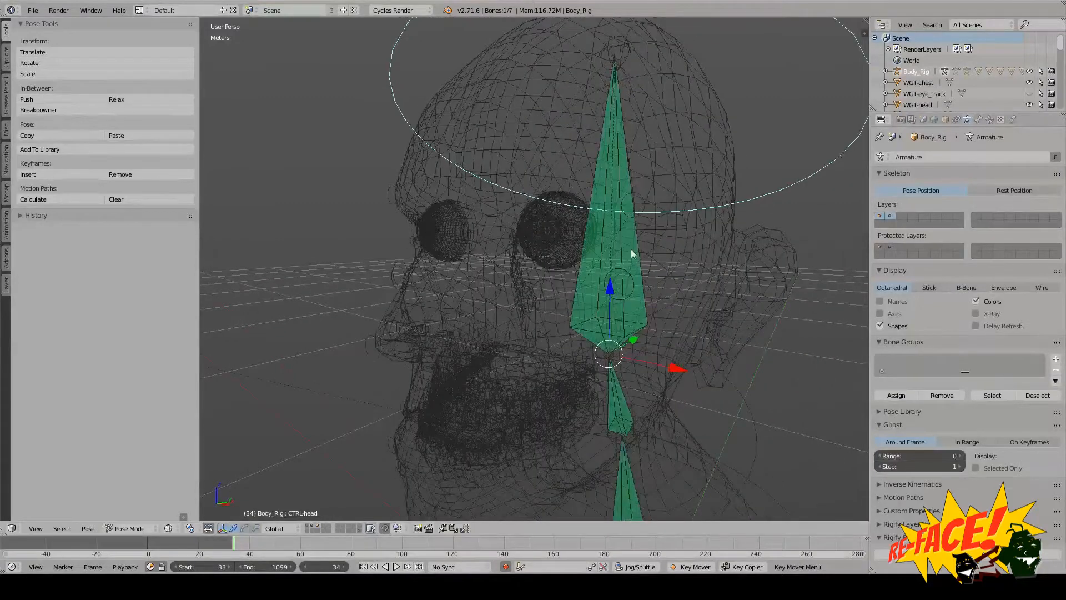
Step: Select Face_Rig's CTRL-eye_track, switch to solid shading and show only the armature's second-to-last bone layer
scroll(505, 236, down, 3)
right_click(271, 216)
scroll(505, 259, up, 3)
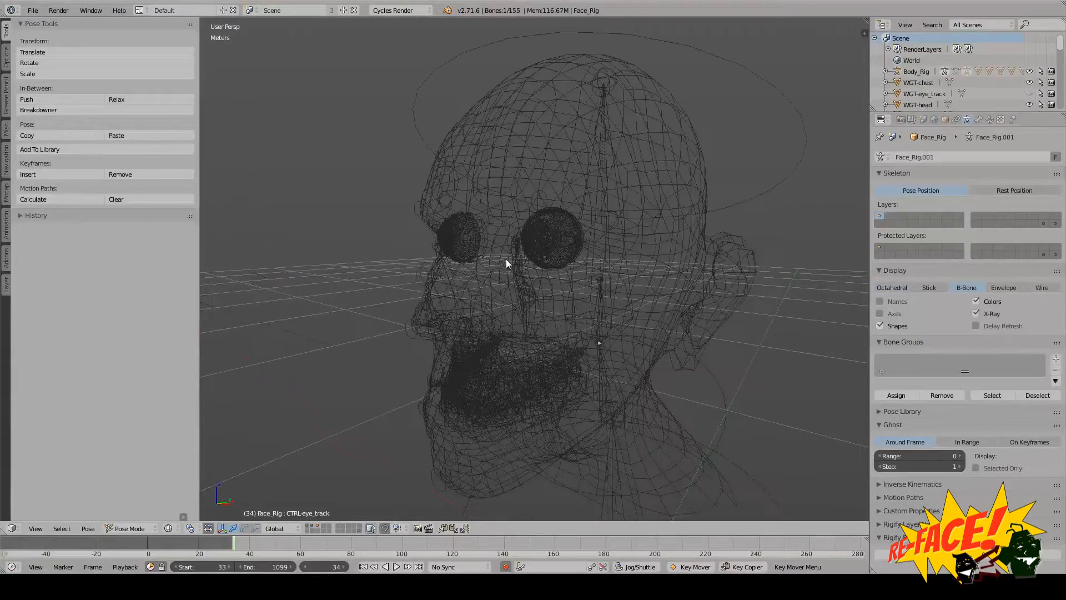
key(z)
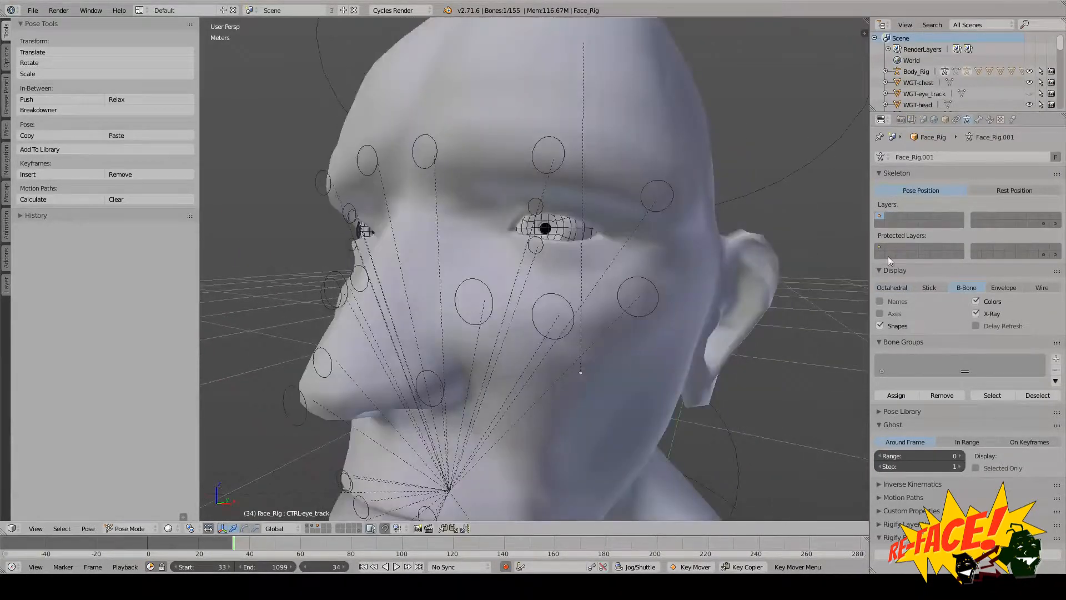
click(1045, 225)
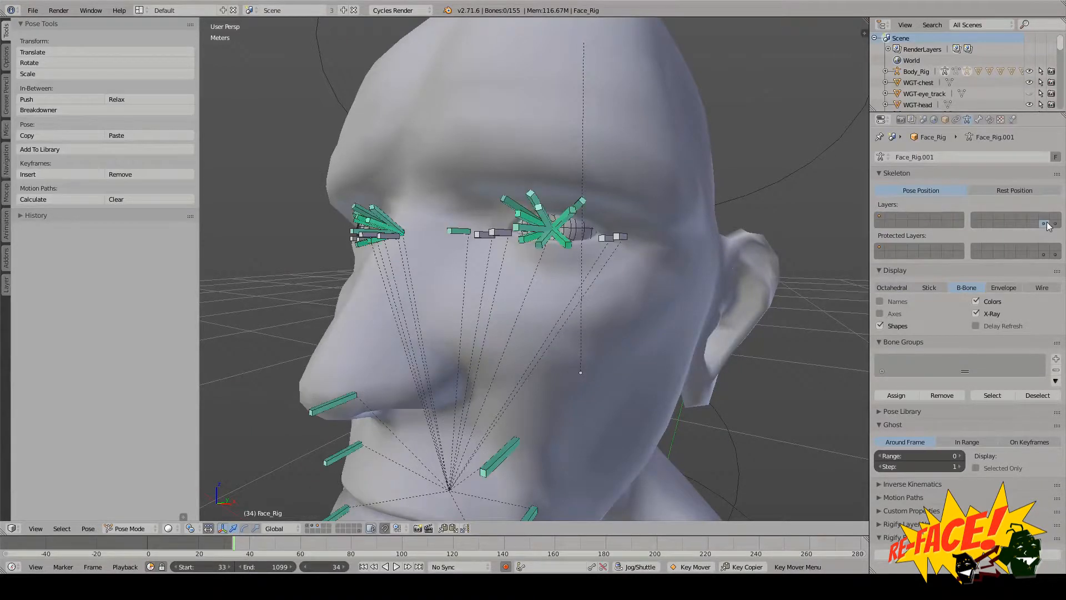
click(1057, 224)
click(1046, 225)
Step: Isolate the MCH-eye.L bone by inverting the bone selection and hiding every other bone on the layer
middle_drag(570, 247, 507, 254)
scroll(550, 273, up, 2)
scroll(550, 274, down, 2)
scroll(540, 271, up, 2)
right_click(572, 292)
right_click(502, 252)
scroll(606, 300, up, 1)
middle_drag(615, 304, 599, 288)
scroll(605, 300, down, 1)
key(ctrl+i)
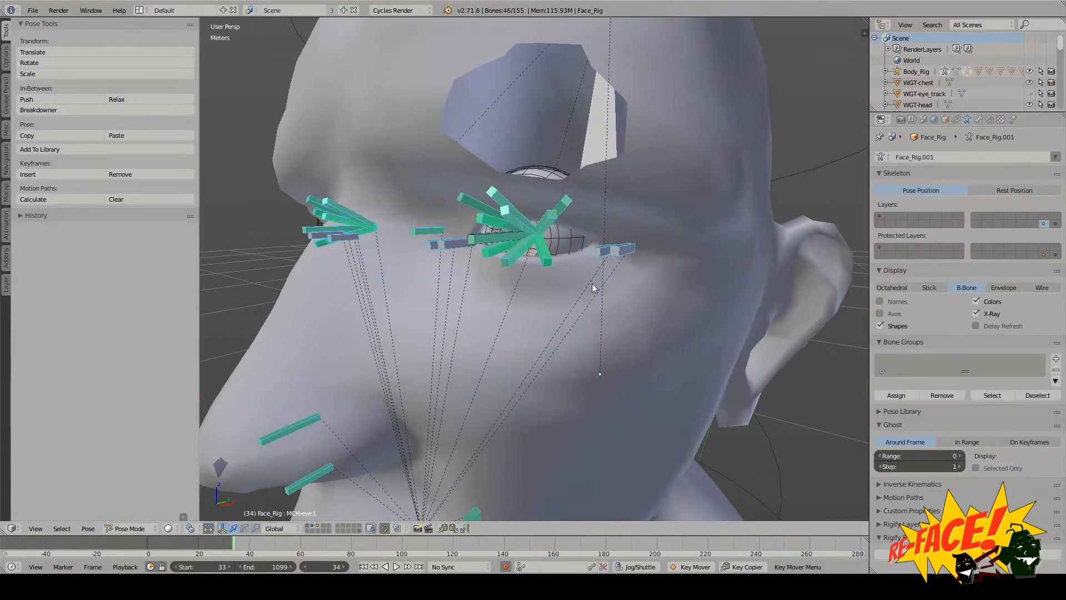
key(h)
Step: Parent the left eye geometry to Face_Rig's MCH-eye.L bone and clear the selection
right_click(567, 236)
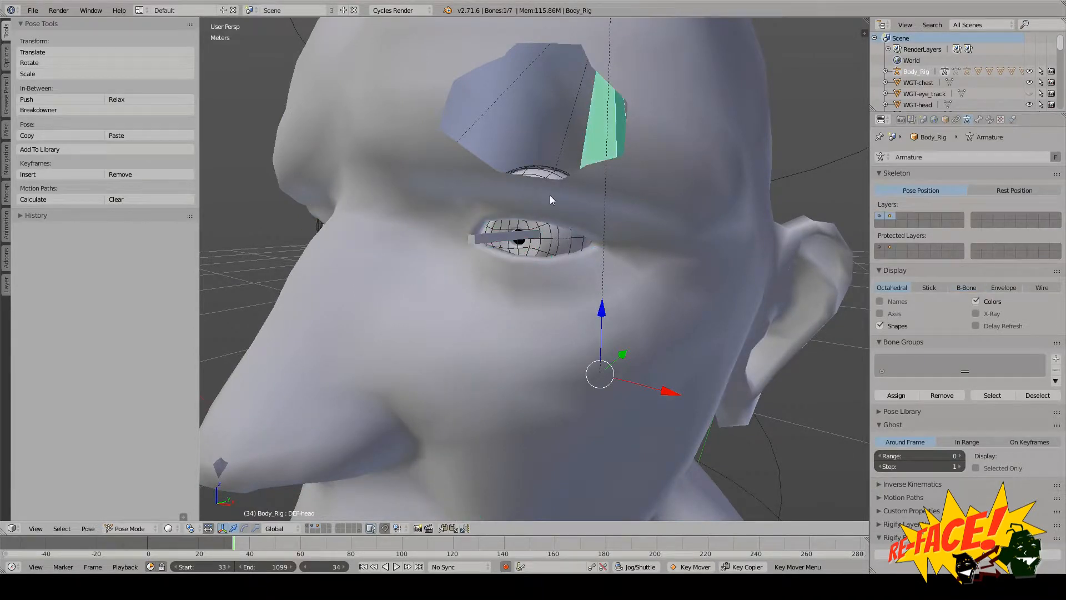
key(ctrl+Tab)
right_click(541, 176)
middle_drag(544, 171, 532, 285)
shift+right_click(516, 269)
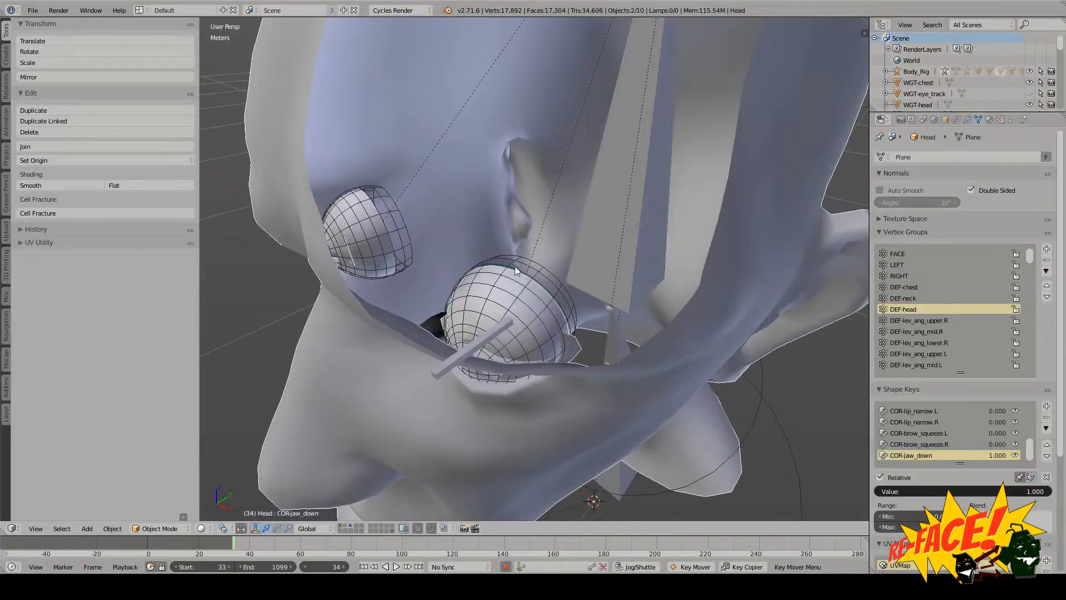
right_click(516, 265)
shift+right_click(509, 282)
middle_drag(509, 282, 514, 249)
key(z)
key(z)
right_click(490, 243)
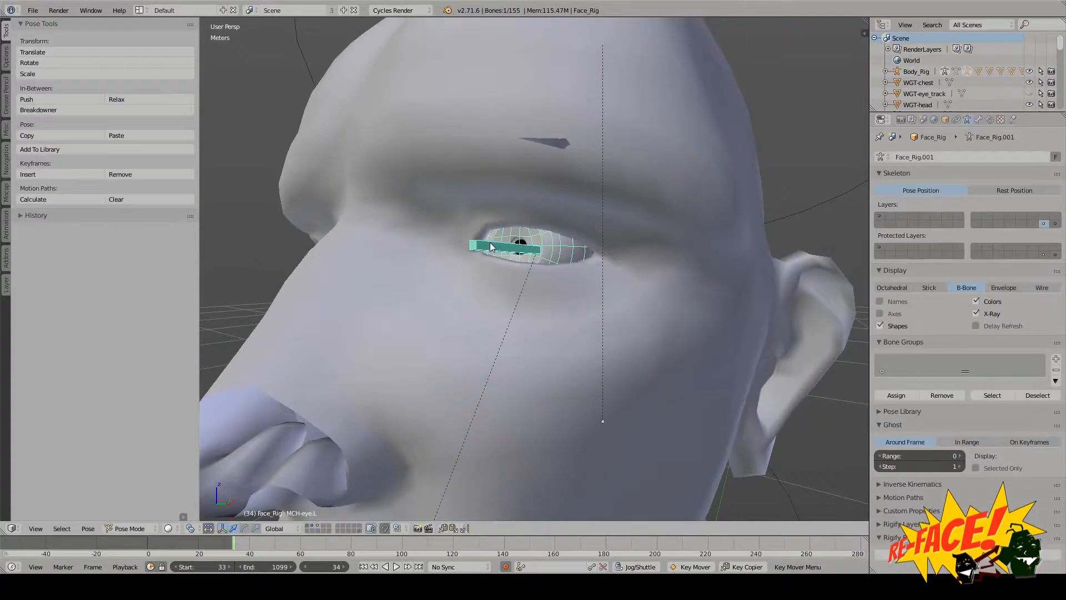
key(ctrl+p)
click(489, 243)
key(a)
Step: Reselect Face_Rig at the left eye, unhide all of its hidden bones and deselect them
right_click(518, 254)
middle_drag(495, 254, 537, 257)
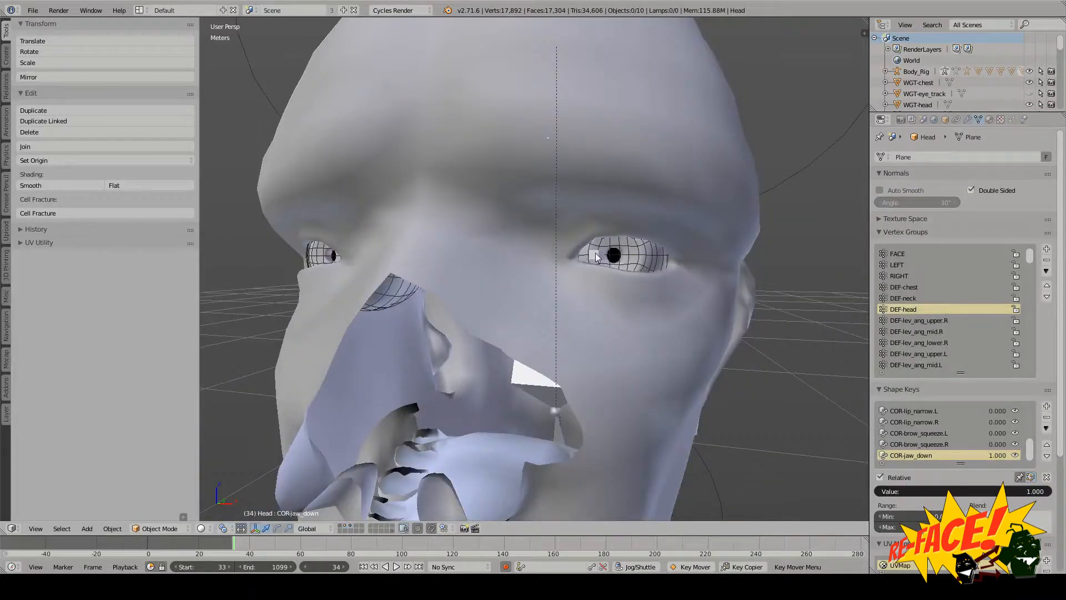
right_click(596, 256)
scroll(594, 265, down, 1)
middle_drag(590, 279, 568, 286)
key(alt+h)
key(a)
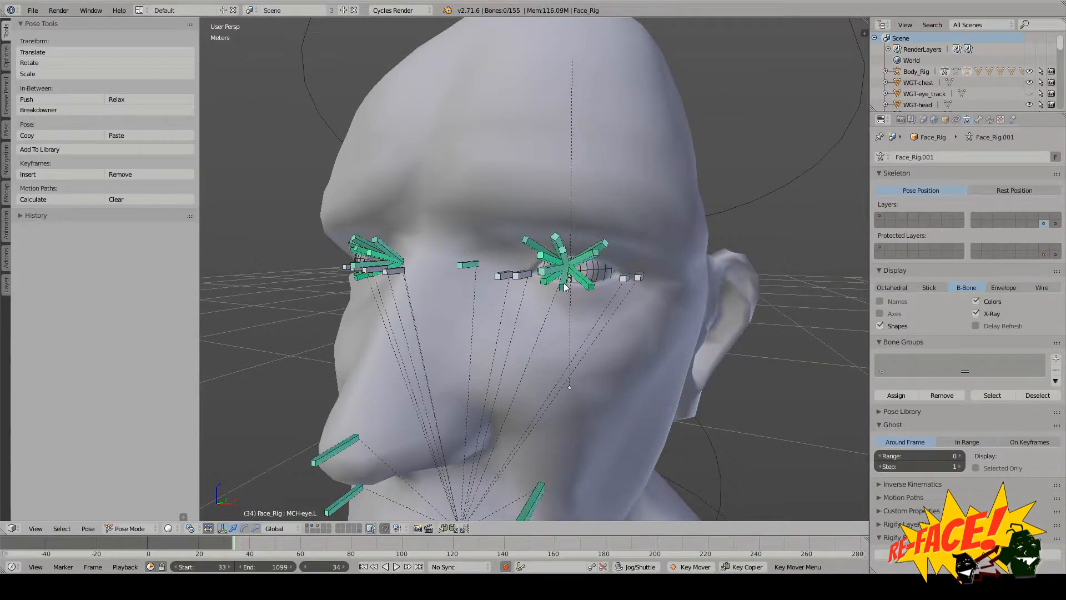
Step: Isolate the MCH-eye.R bone by inverting the bone selection and hiding every other bone on the layer
middle_drag(427, 283, 560, 299)
scroll(527, 299, up, 1)
right_click(553, 305)
key(ctrl+i)
key(h)
Step: Parent the right eye geometry to Face_Rig's MCH-eye.R bone and clear the selection
right_click(373, 229)
right_click(372, 230)
middle_drag(401, 225, 406, 245)
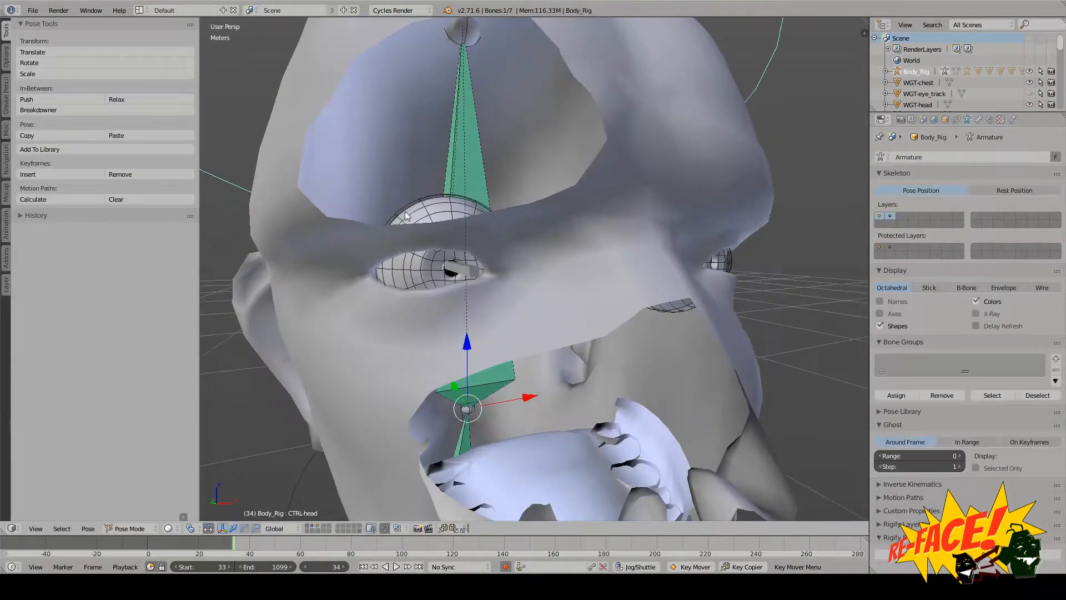
right_click(405, 211)
right_click(417, 201)
mouse_move(417, 201)
middle_down()
mouse_move(413, 230)
mouse_move(489, 283)
mouse_move(522, 235)
mouse_move(537, 234)
middle_up()
right_click(414, 230)
key(z)
right_click(417, 241)
key(z)
right_click(525, 202)
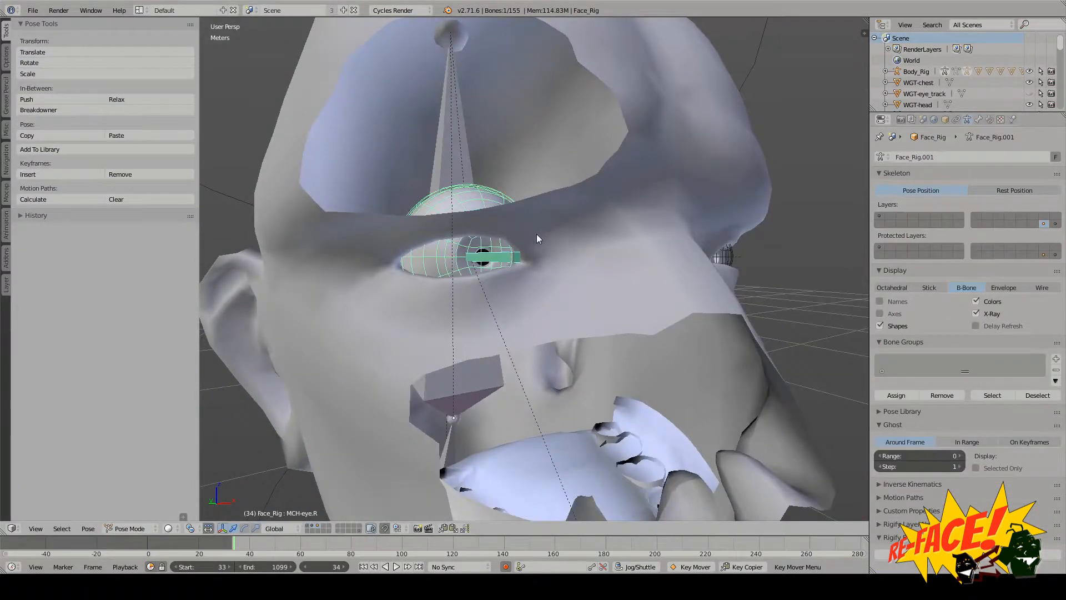
alt+right_click(536, 234)
click(536, 234)
scroll(513, 298, down, 3)
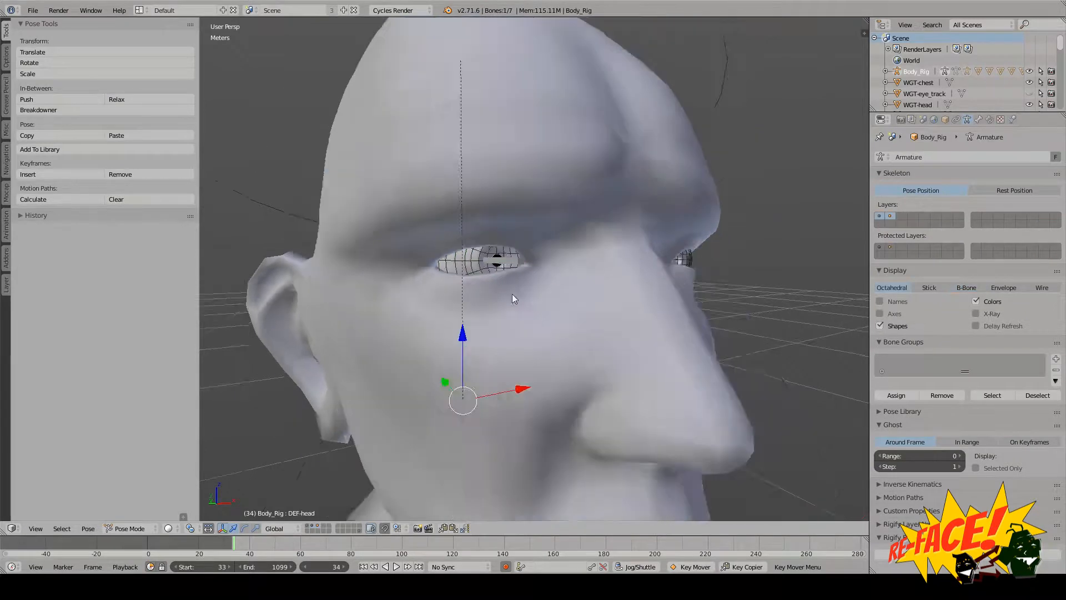
scroll(512, 295, down, 2)
key(a)
Step: Reselect Face_Rig at the right eye, unhide and deselect all of its bones, and show only the first bone layer
middle_drag(512, 295, 479, 301)
scroll(478, 301, up, 1)
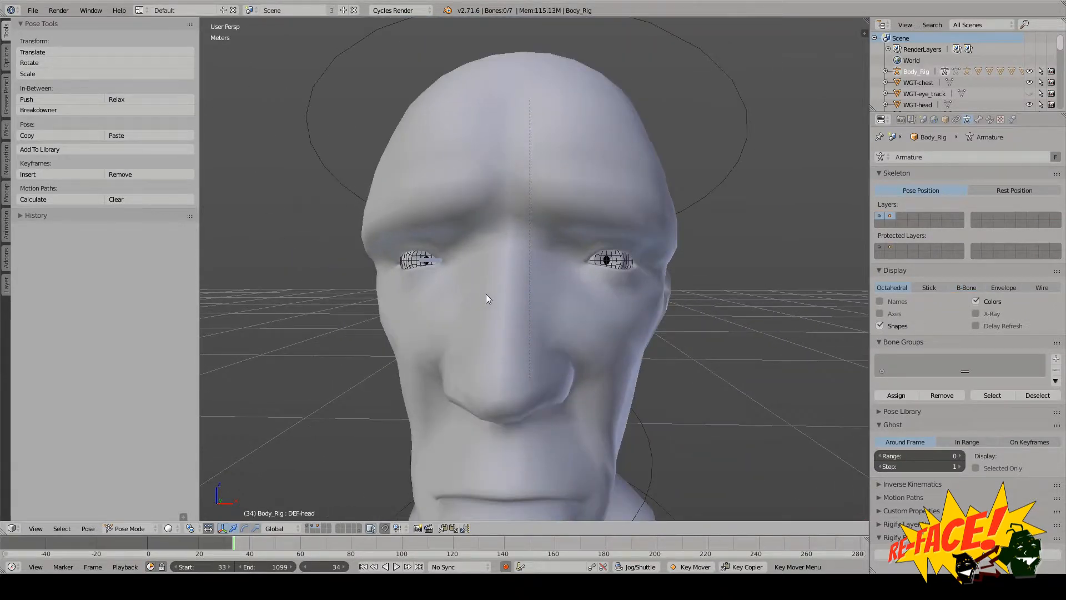
key(a)
right_click(430, 261)
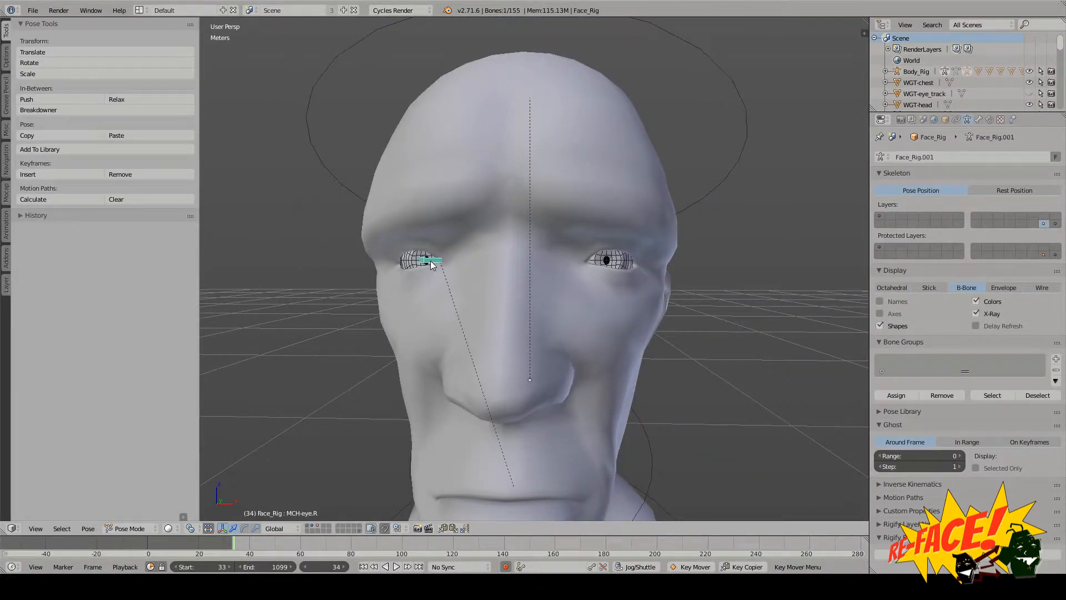
key(alt+h)
key(a)
click(880, 216)
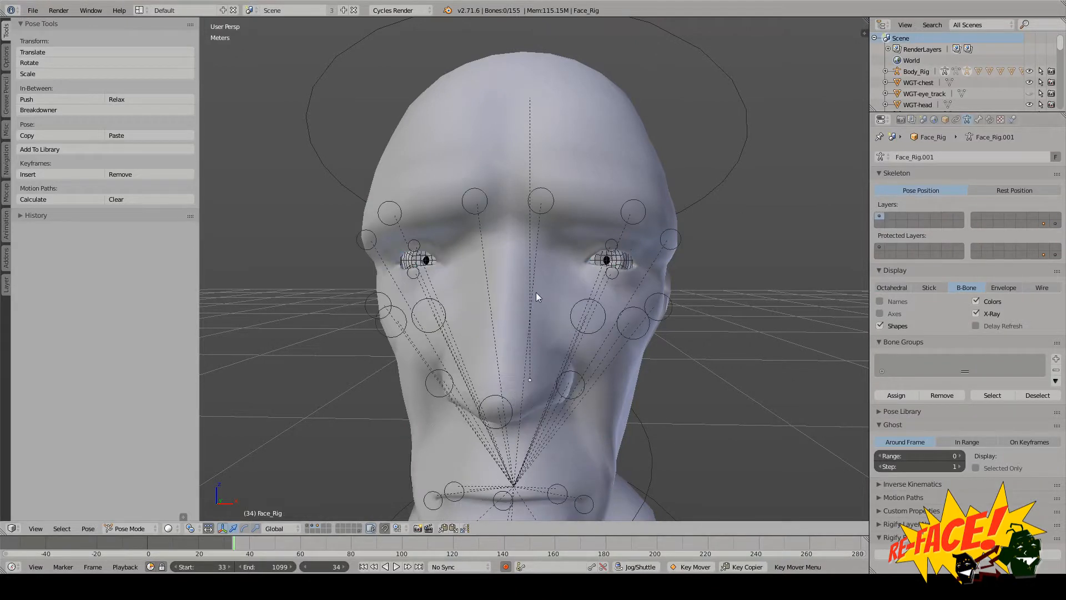
Step: Select CTRL-eye_track and test the eyes' tracking by moving it sideways, cancelling the move
scroll(535, 290, down, 4)
right_click(645, 331)
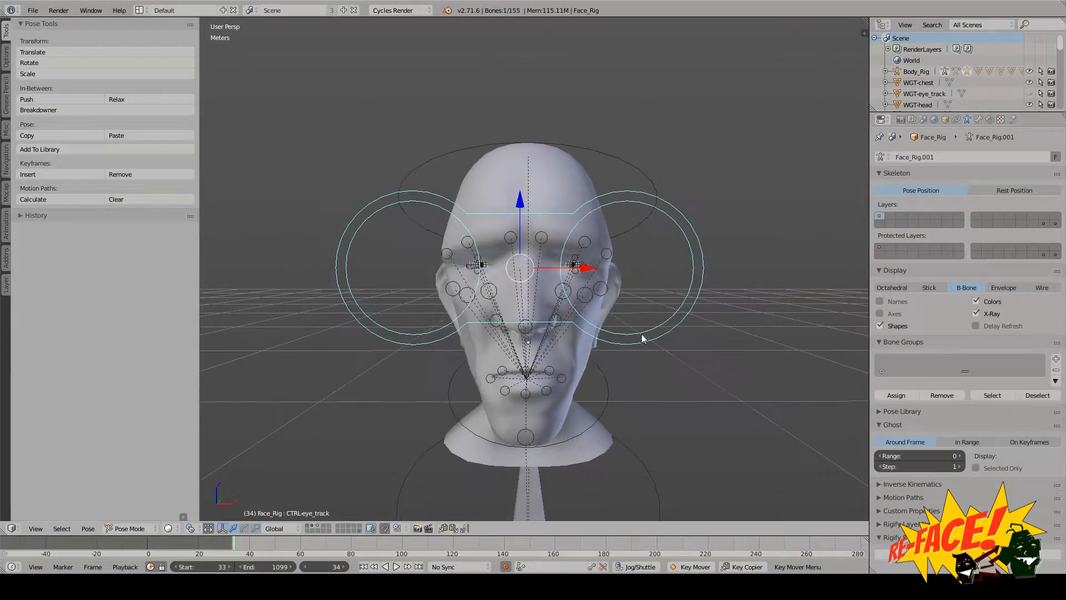
key(g)
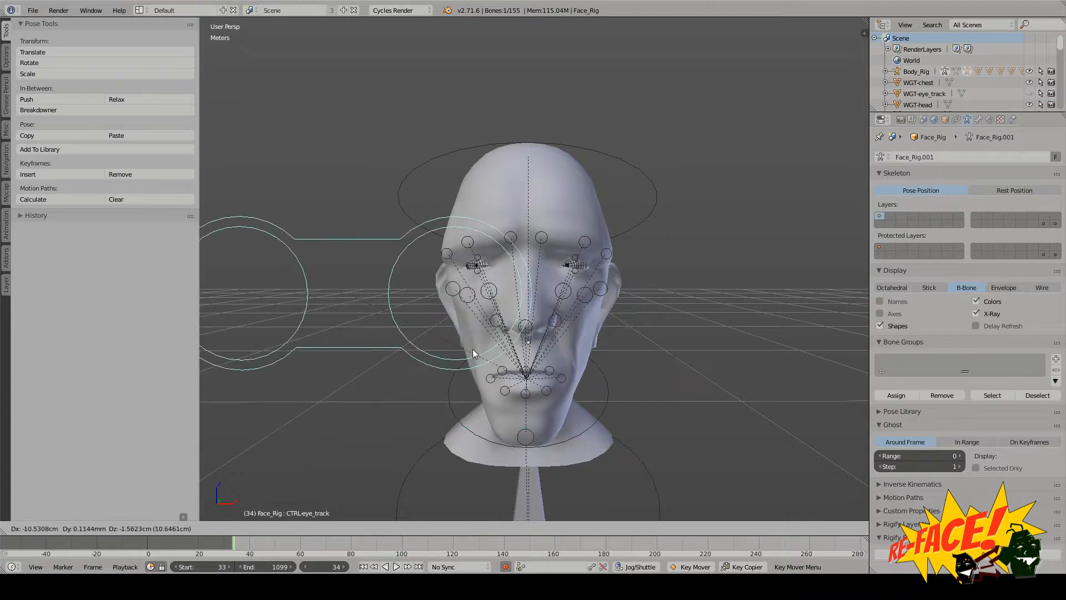
right_click(669, 286)
scroll(709, 323, up, 3)
scroll(710, 319, up, 1)
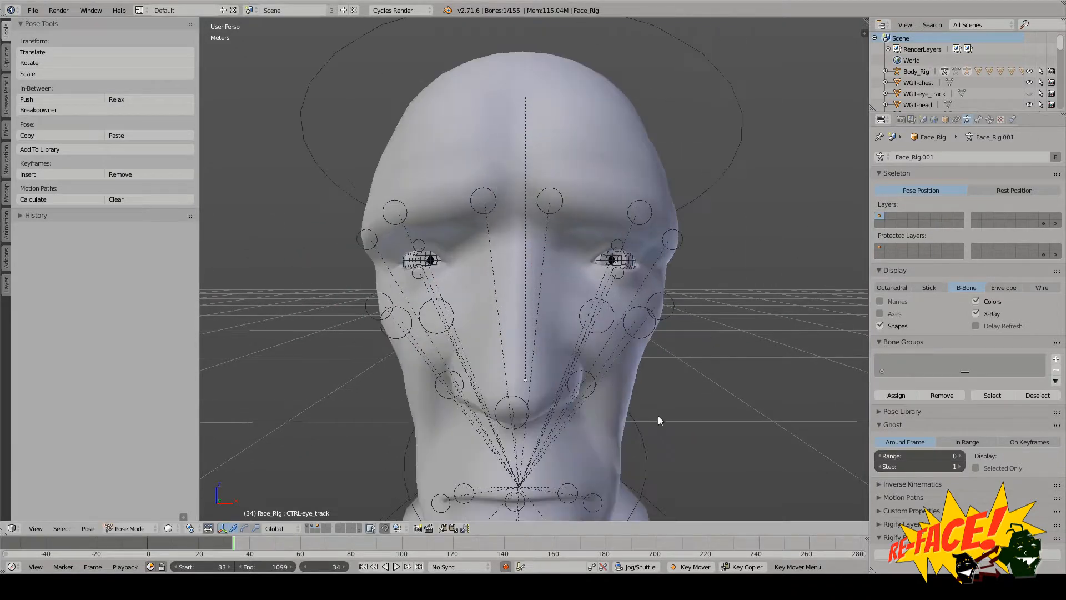
Step: Split the 3D view into two side-by-side views and hide the tool shelf in the new one
right_click(640, 358)
scroll(659, 330, down, 3)
middle_drag(658, 330, 808, 159)
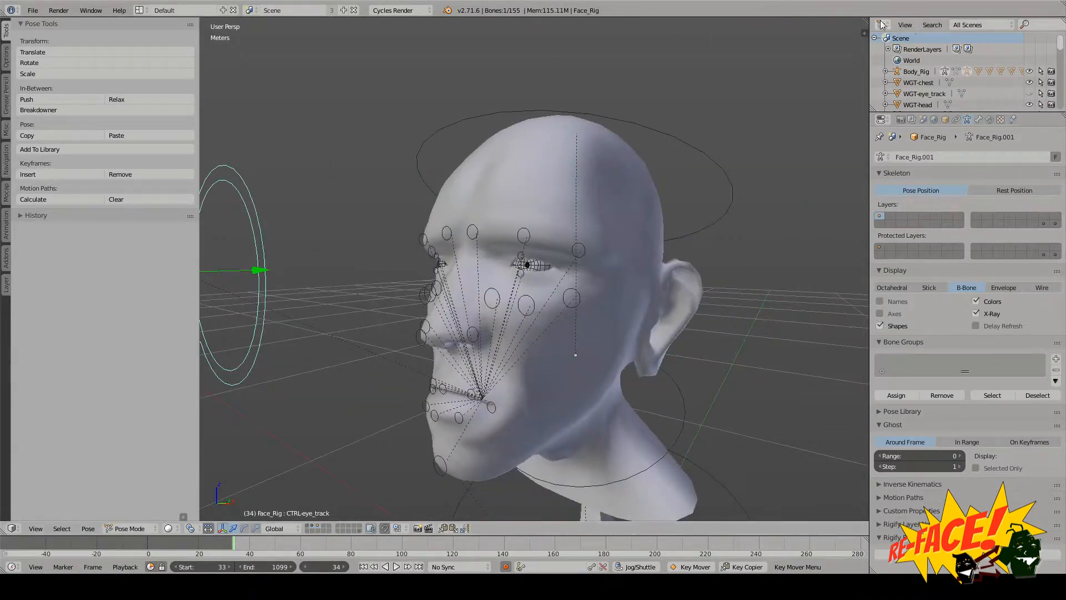
drag(866, 21, 536, 61)
key(t)
scroll(714, 305, up, 2)
mouse_move(699, 304)
middle_down()
mouse_move(733, 304)
mouse_move(715, 305)
middle_up()
scroll(343, 332, down, 2)
Step: Test the eye tracking by moving CTRL-eye_track while watching the face in the second view, cancelling each move
key(g)
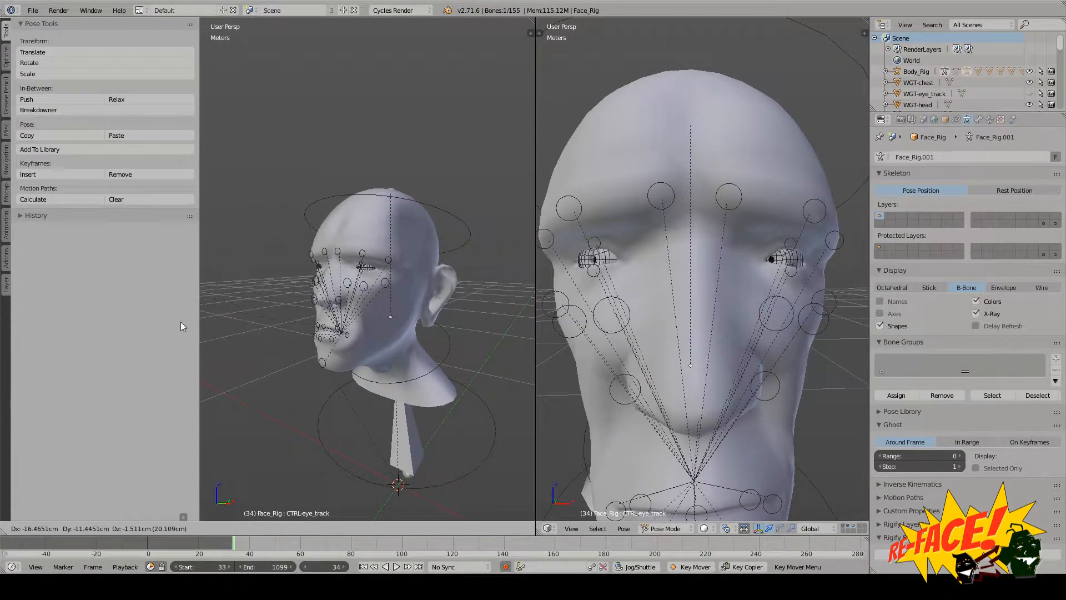
right_click(383, 352)
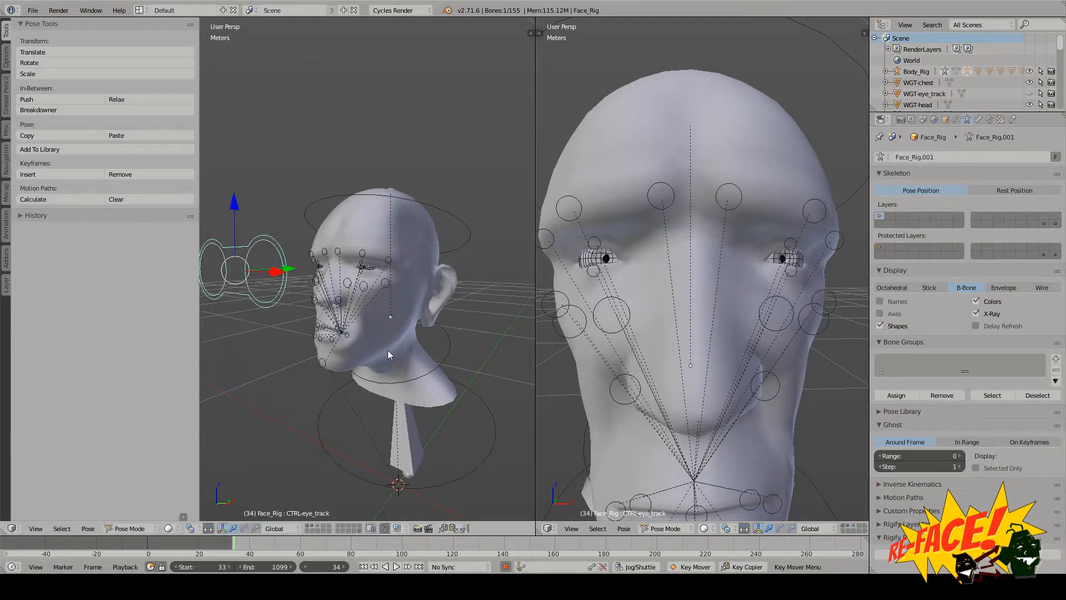
middle_drag(388, 350, 420, 341)
key(g)
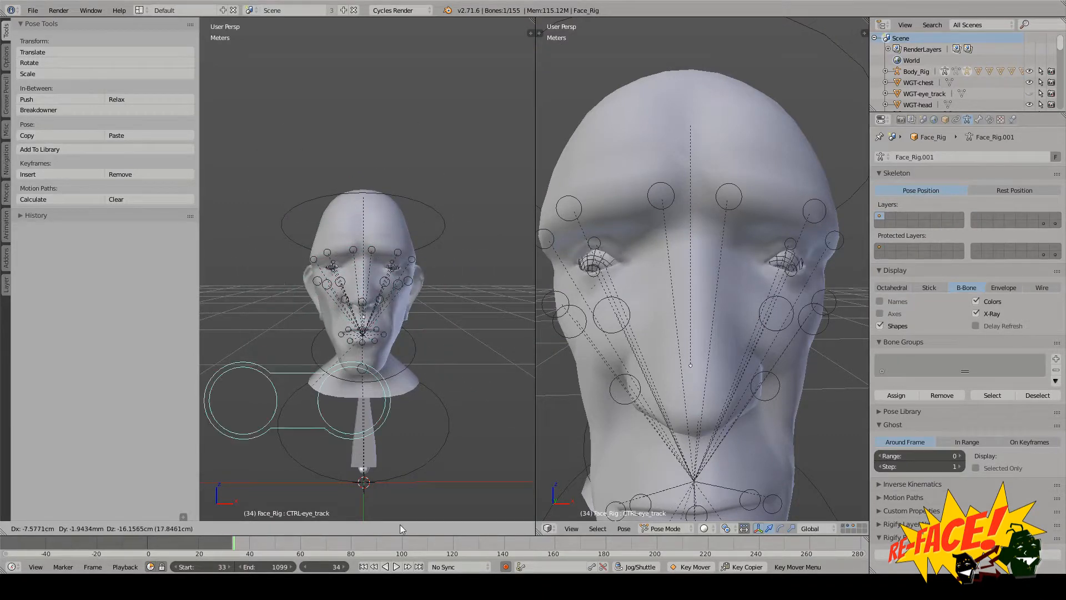
right_click(408, 428)
Step: Examine the head and the left eye geometry's pivot from several angles, outside and inside the head mesh
middle_drag(393, 314, 331, 307)
scroll(395, 306, up, 4)
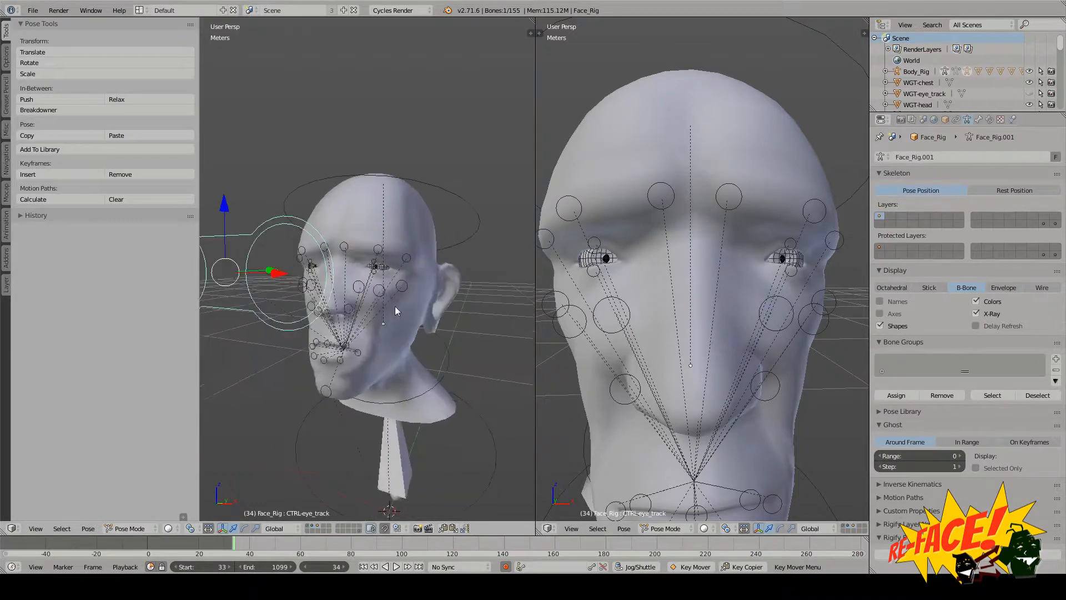
middle_drag(395, 306, 408, 297)
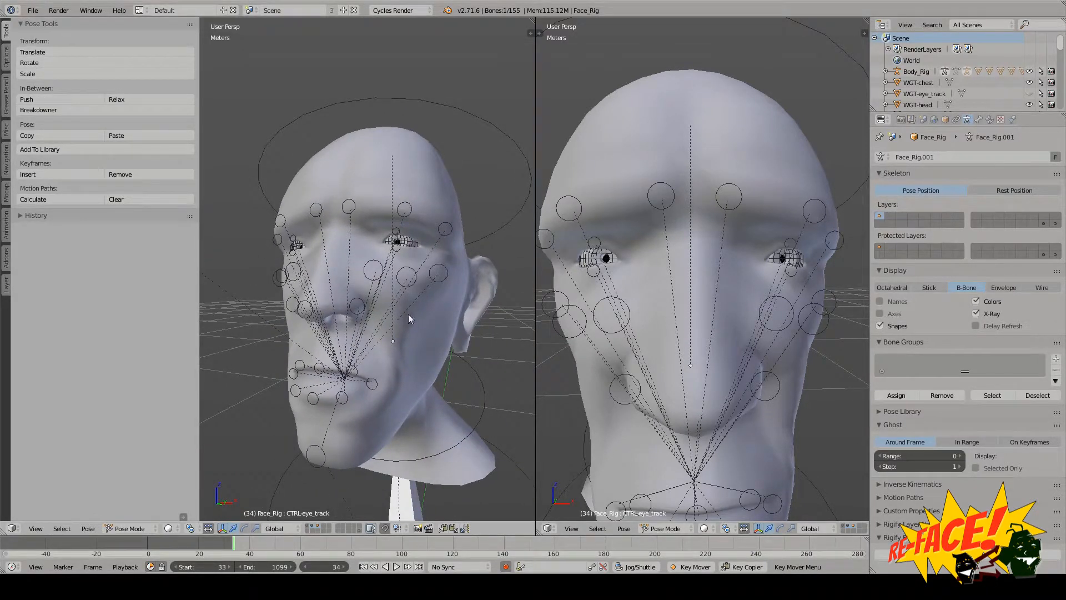
scroll(408, 314, down, 3)
middle_drag(382, 317, 358, 315)
scroll(372, 330, up, 3)
scroll(395, 336, down, 5)
scroll(355, 334, up, 8)
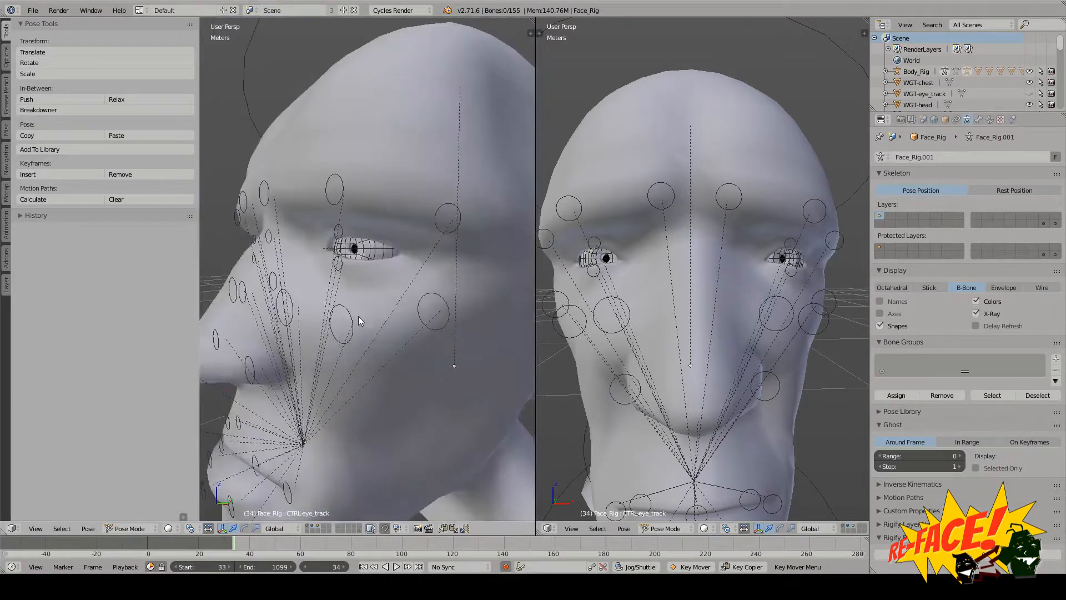
scroll(364, 318, up, 3)
scroll(394, 247, down, 3)
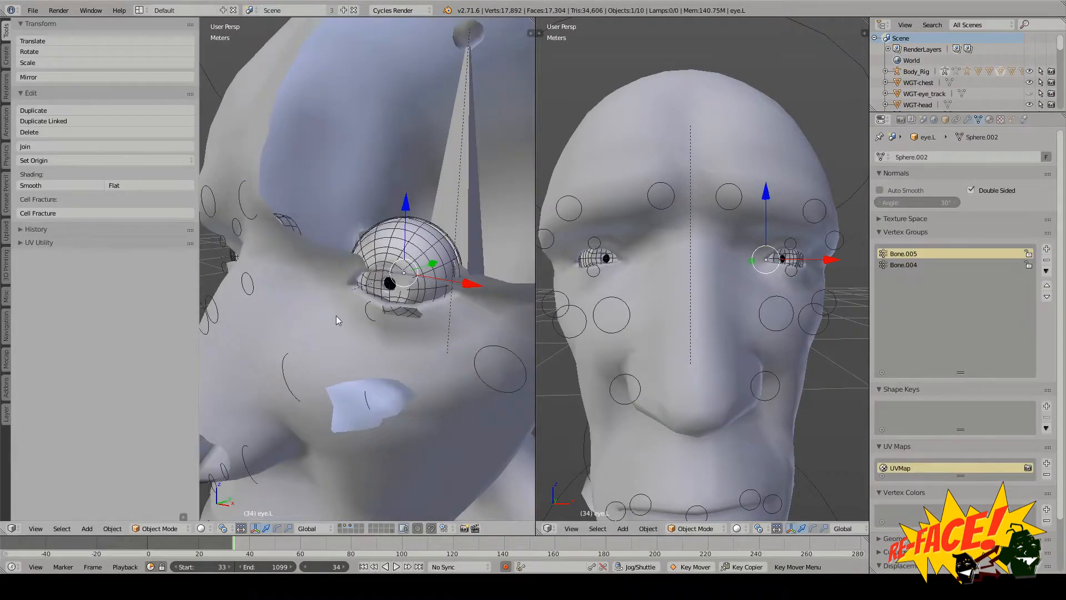
scroll(335, 315, down, 3)
Step: Select Face_Rig at the right inner cheek control and show only its second-to-last bone layer
right_click(234, 298)
scroll(276, 304, down, 2)
middle_drag(276, 305, 309, 298)
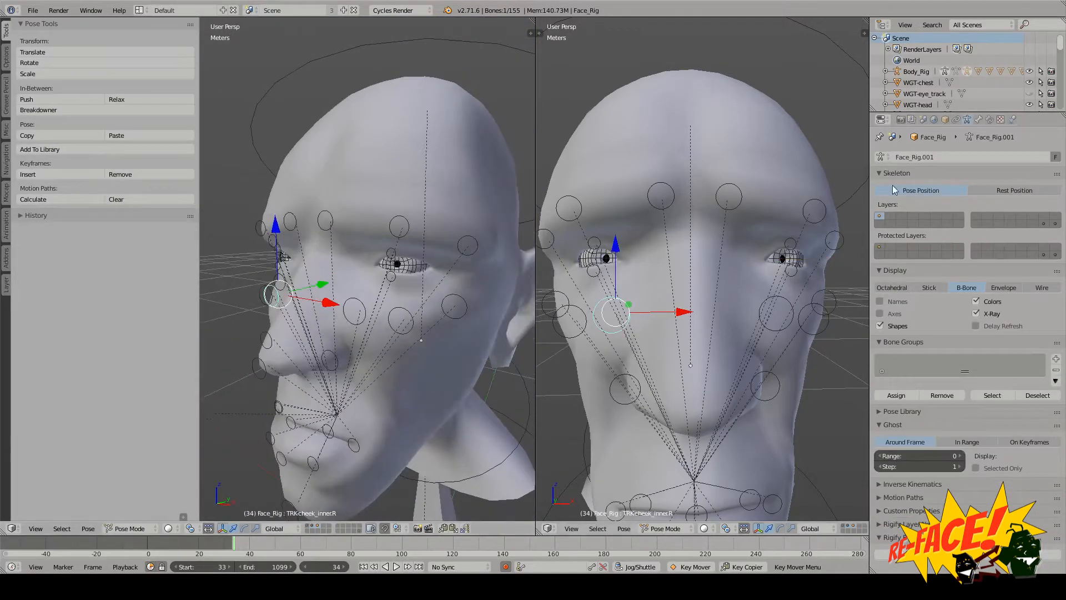
shift+click(1046, 222)
shift+click(1056, 219)
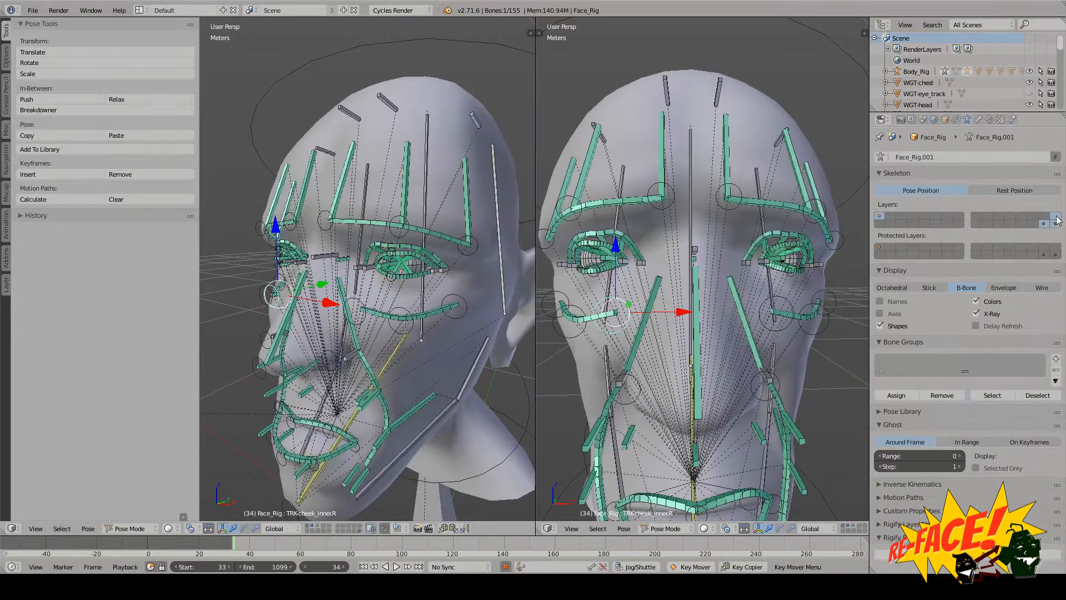
middle_drag(461, 275, 457, 277)
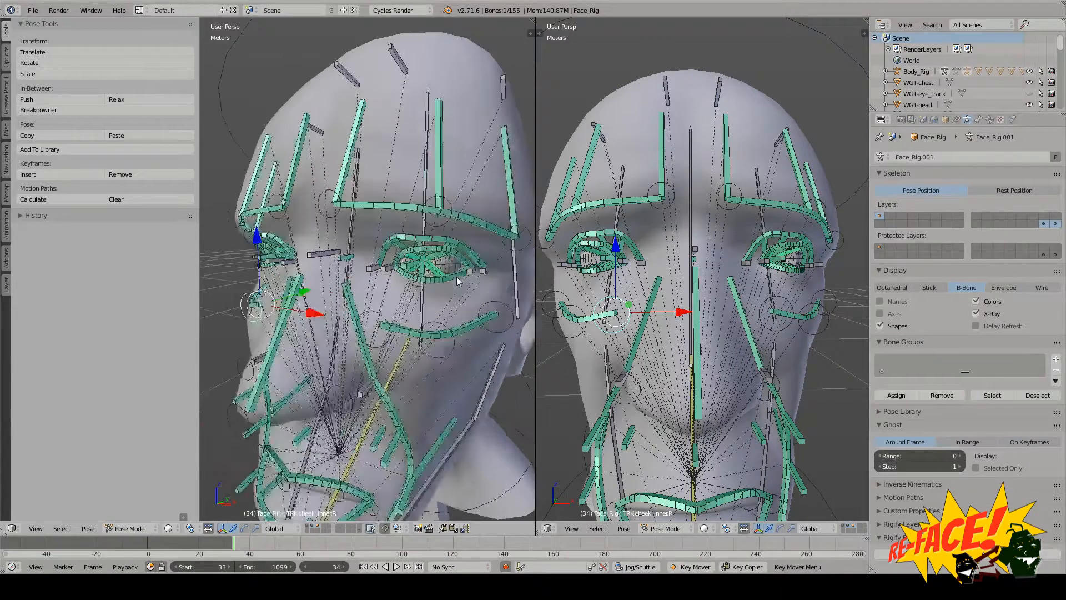
click(1043, 224)
Step: Isolate the MCH-eye.L and MCH-eye.R bones by inverting the selection and hiding all other bones
right_click(403, 276)
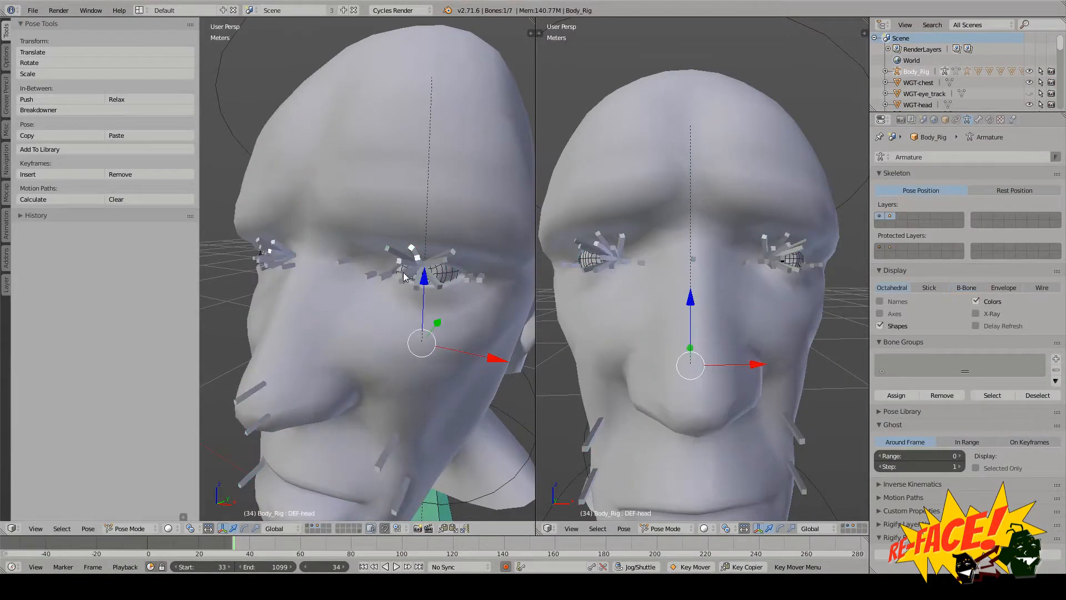
right_click(405, 276)
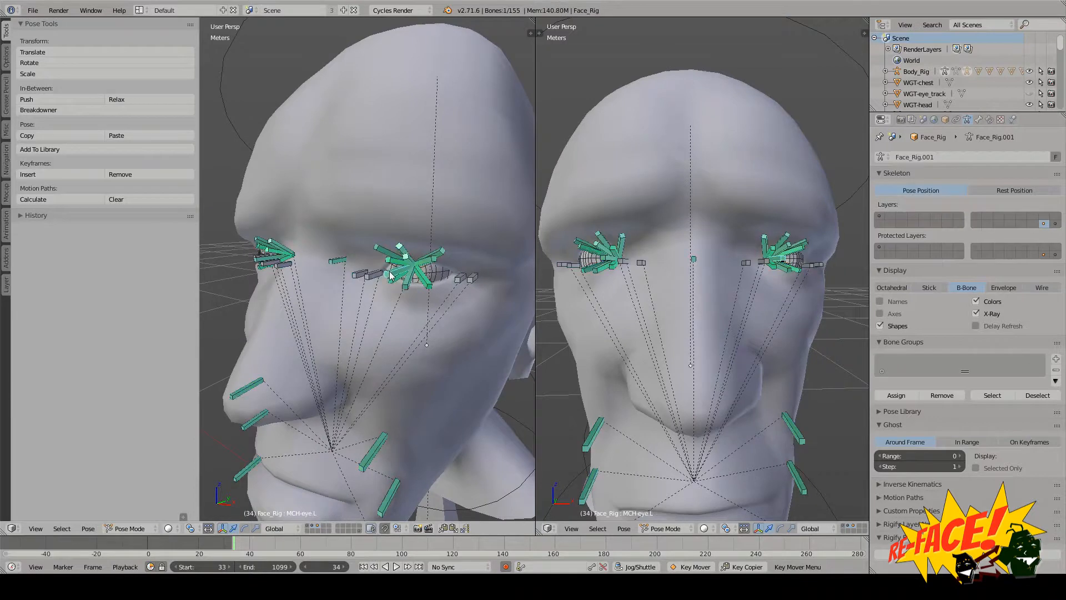
middle_drag(405, 277, 277, 262)
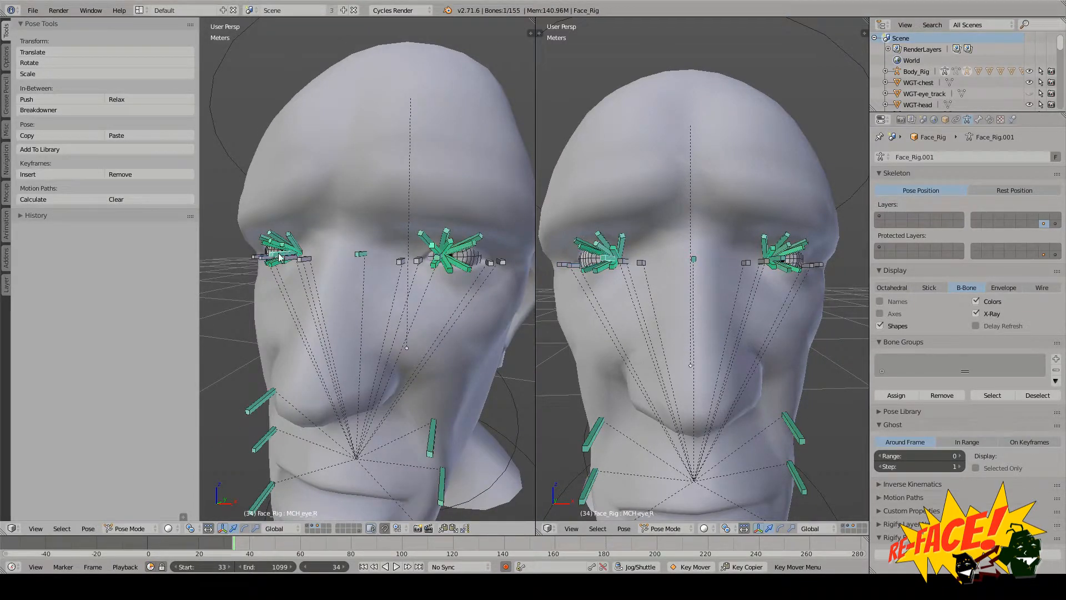
middle_drag(471, 265, 301, 305)
key(ctrl+i)
key(h)
Step: Snap the 3D cursor to the base joint of MCH-eye.L in Edit Mode, using wireframe shading, and return to solid Pose Mode
key(z)
right_click(337, 294)
key(Tab)
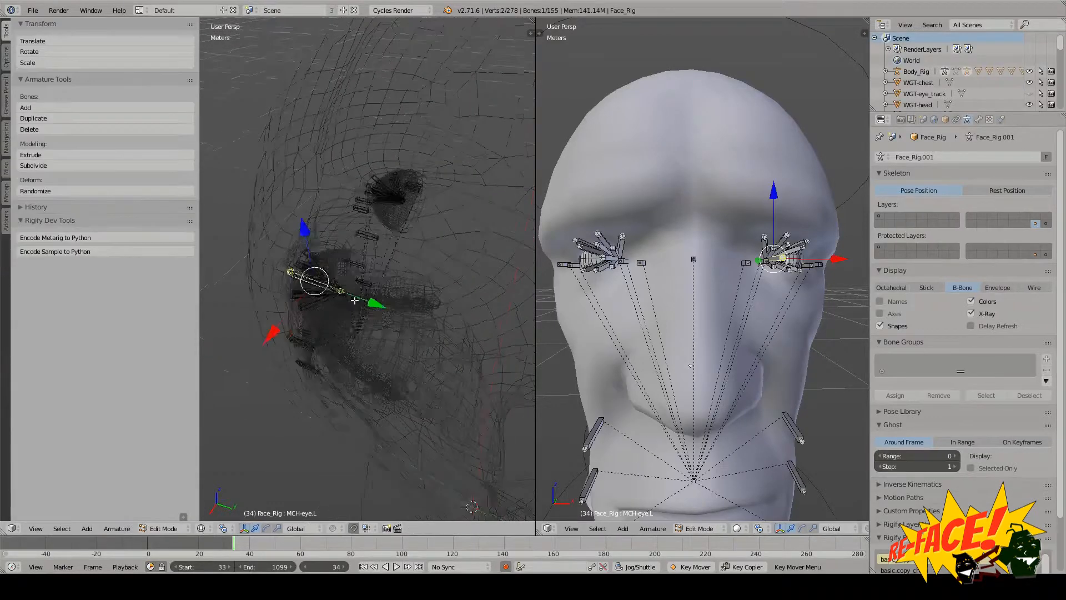
key(shift+s)
click(384, 335)
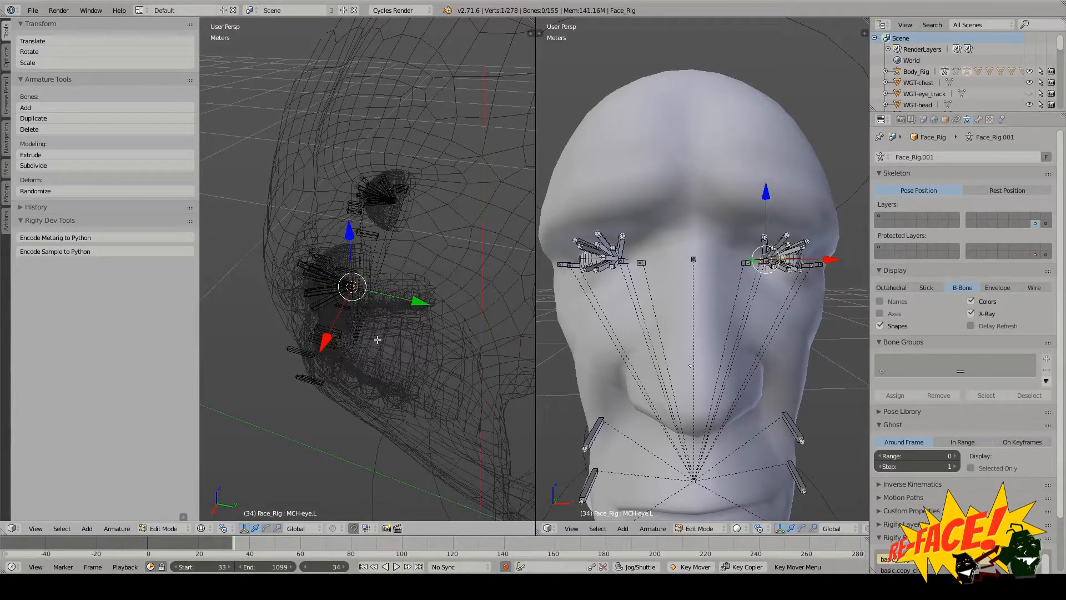
key(Tab)
key(z)
Step: Select the left eye geometry, frame it, and snap the 3D cursor to its origin
right_click(348, 254)
middle_drag(350, 255, 401, 272)
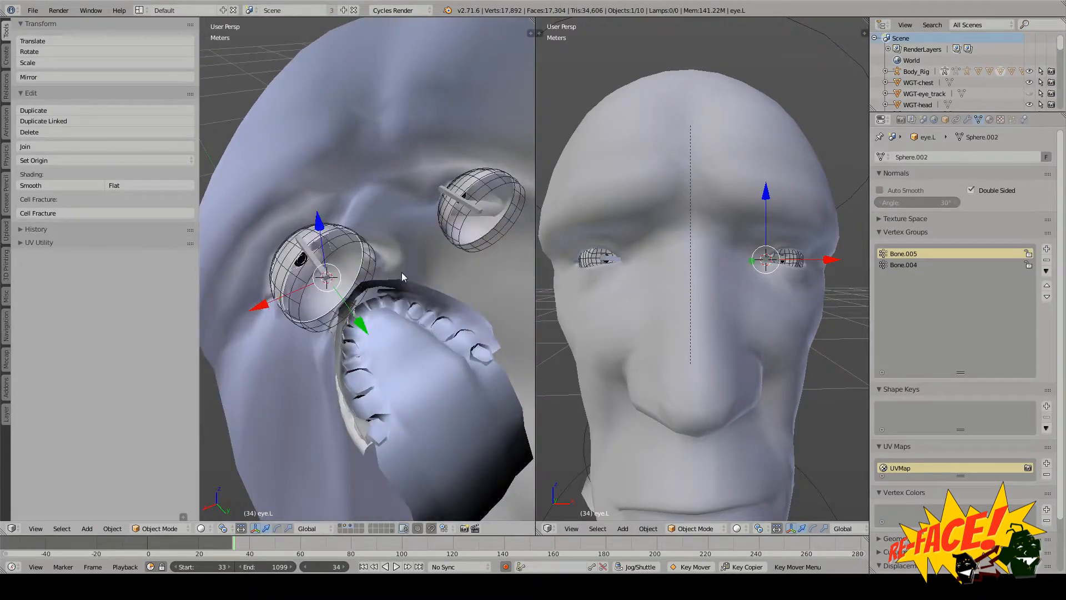
key(KP_Decimal)
scroll(401, 273, up, 3)
middle_drag(401, 273, 427, 284)
key(shift+s)
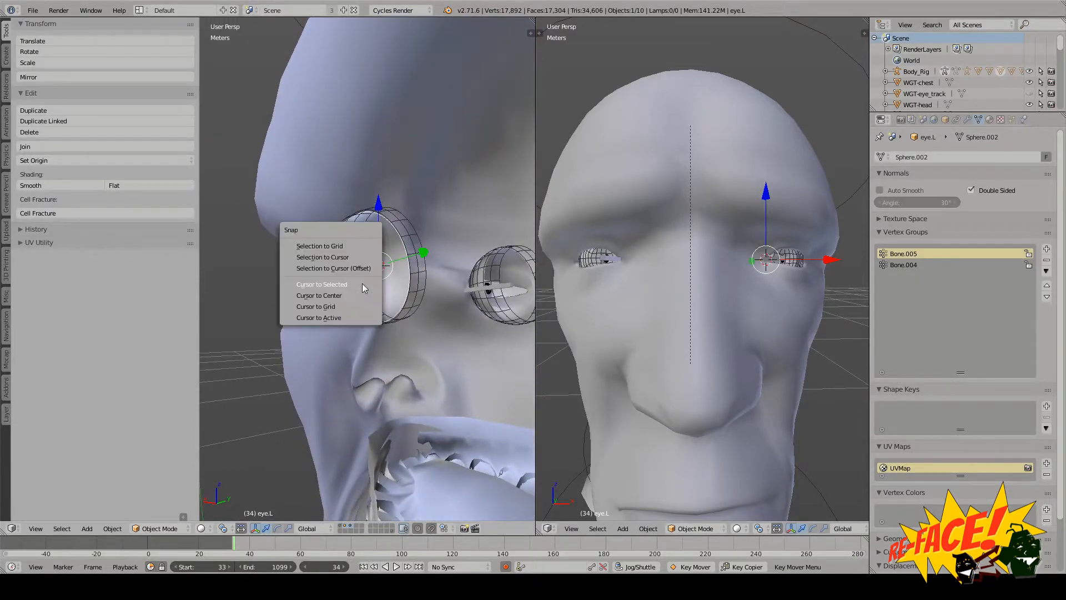
click(362, 286)
Step: Select Face_Rig's MCH-eye.L bone and test its rotation, leaving the pose unchanged
middle_drag(362, 285, 408, 280)
right_click(375, 271)
scroll(411, 277, down, 2)
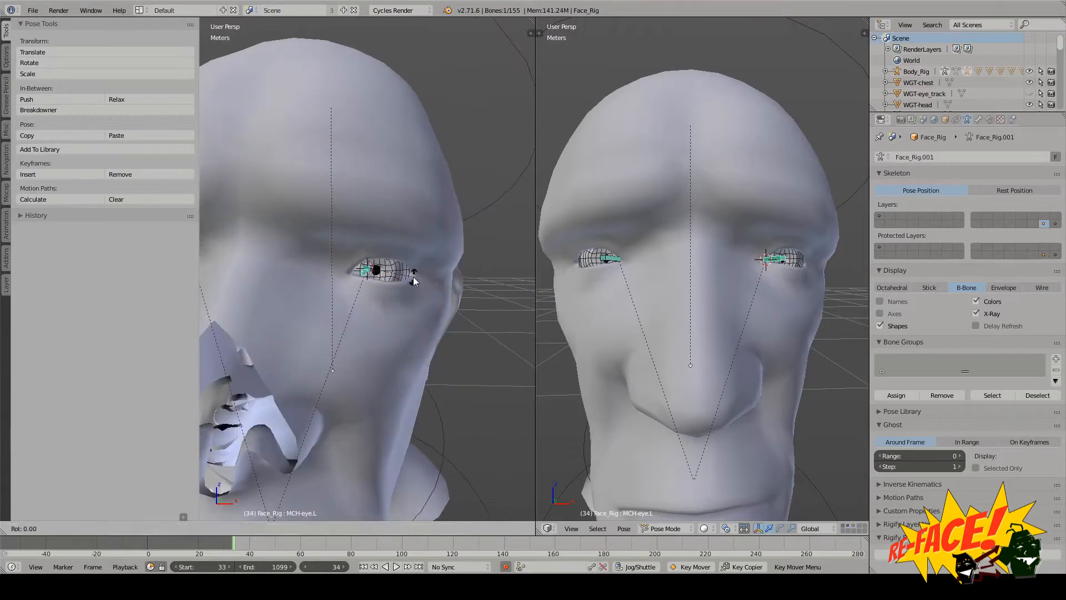
scroll(418, 270, down, 3)
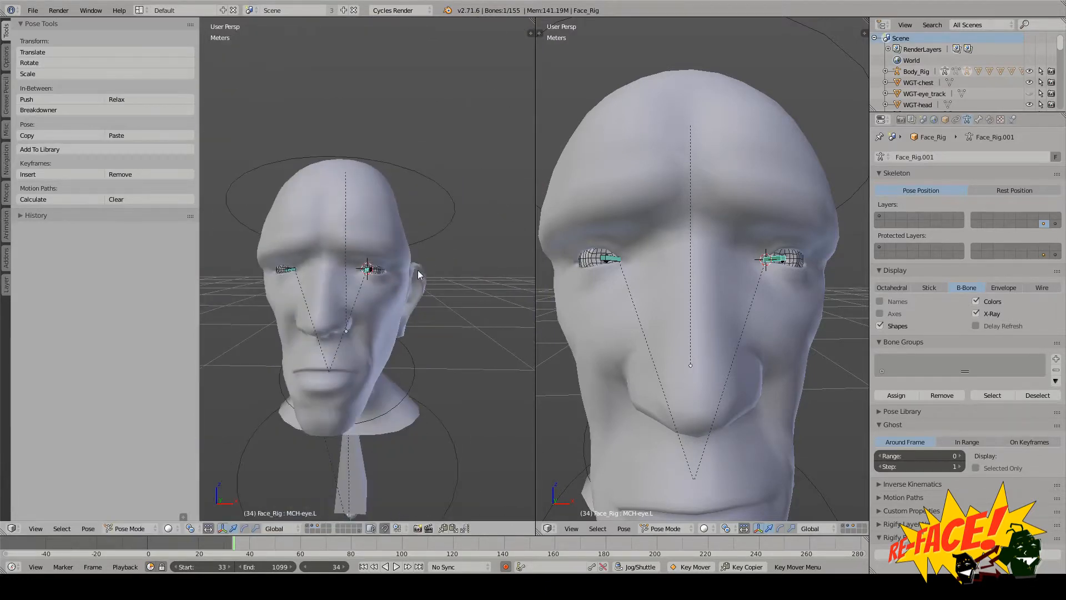
Step: Show Face_Rig's first bone layer as well, select CTRL-eye_track, and set the second view inside the head behind the eyeballs
shift+click(879, 217)
right_click(458, 260)
scroll(458, 263, up, 3)
scroll(500, 283, down, 2)
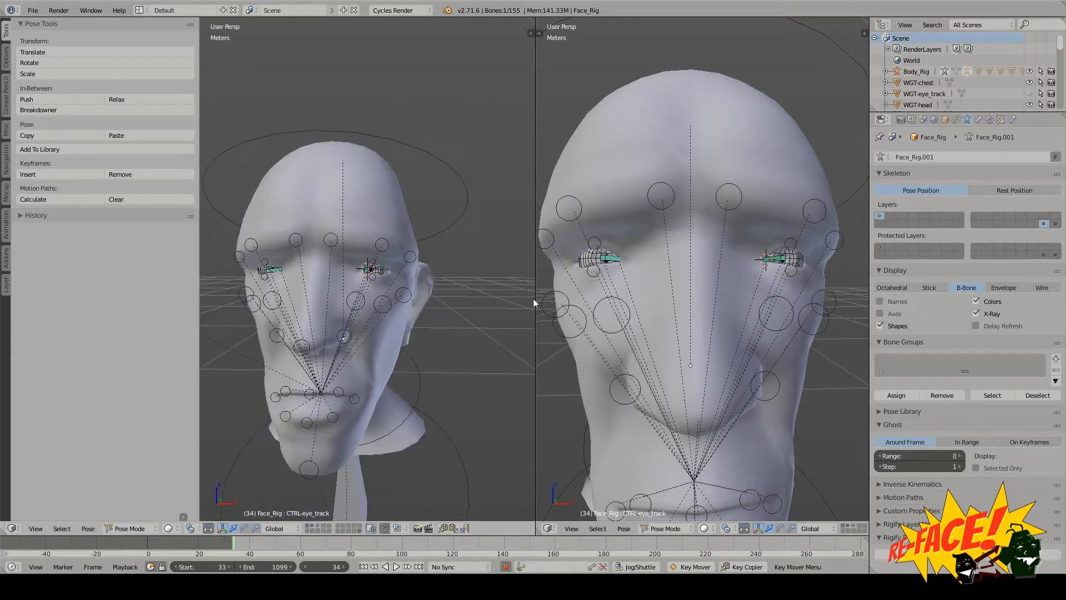
scroll(444, 292, down, 2)
middle_drag(442, 292, 389, 292)
middle_drag(706, 295, 611, 327)
scroll(611, 327, up, 4)
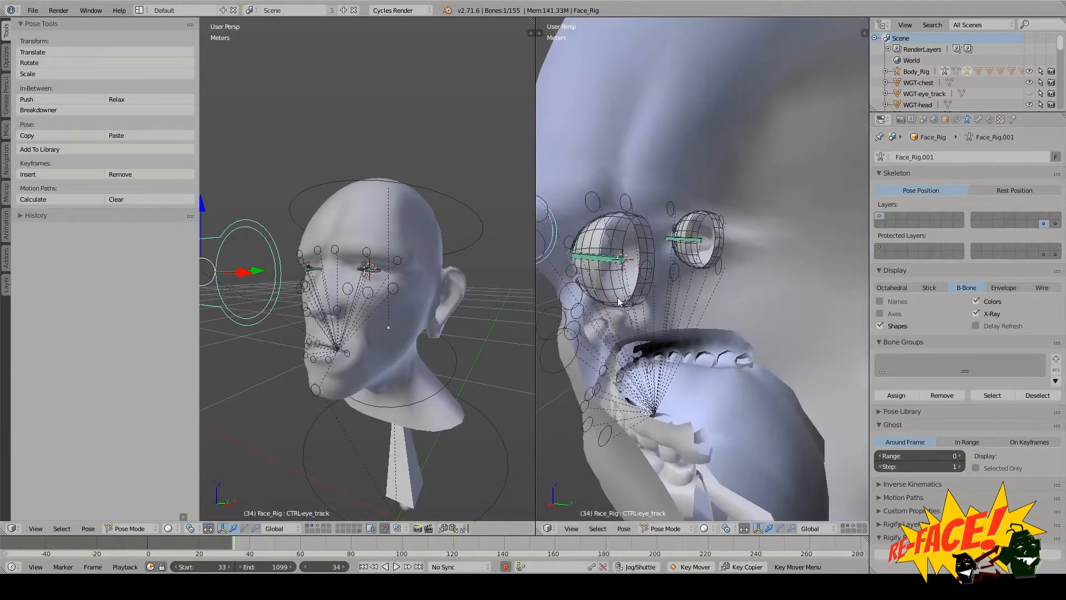
Step: Test the eyeballs' rotation from inside the head by moving CTRL-eye_track, cancelling each move
key(g)
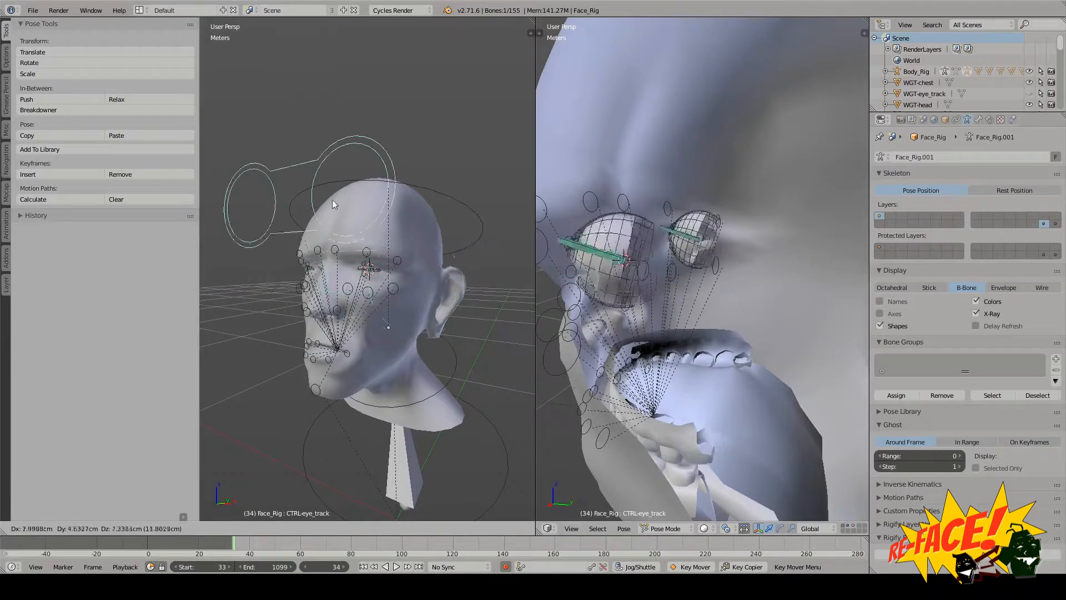
right_click(328, 241)
mouse_move(328, 242)
middle_down()
mouse_move(378, 265)
mouse_move(339, 224)
middle_up()
key(g)
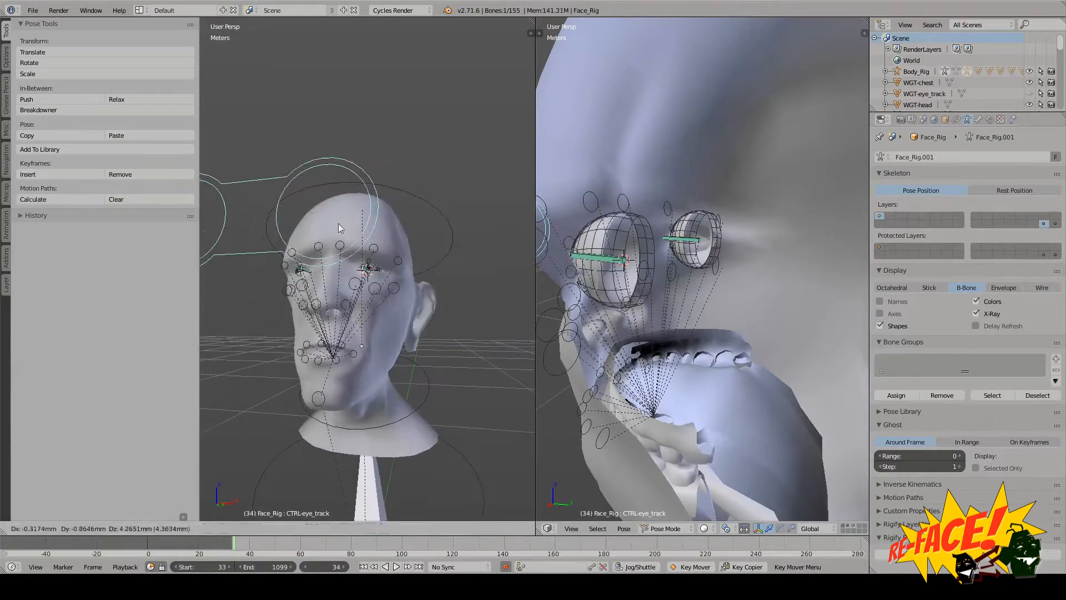
right_click(341, 302)
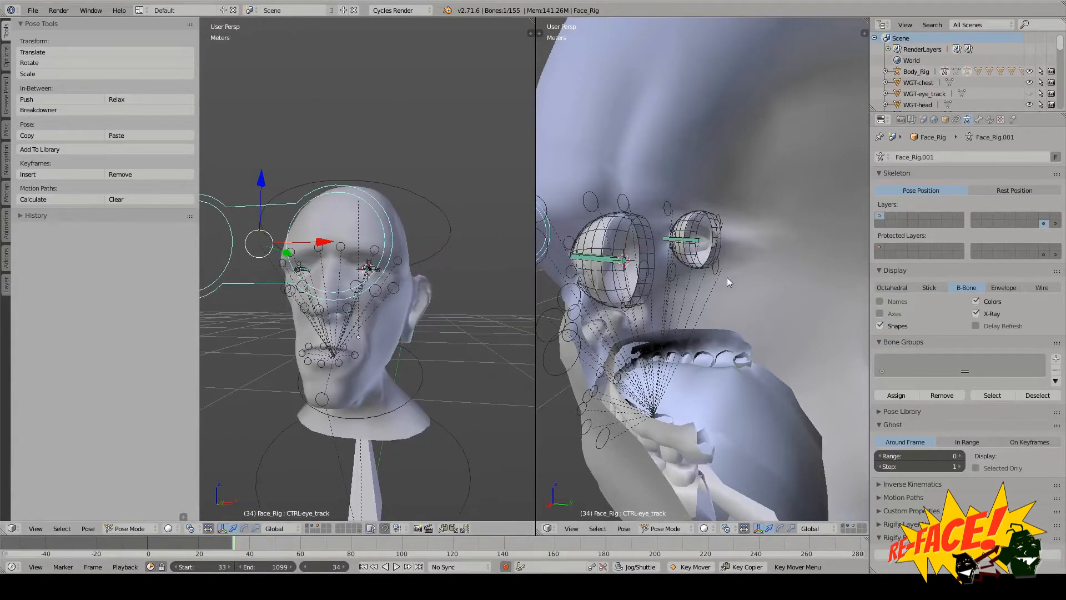
Step: Check the left eye from outside the head while moving CTRL-eye_track, and cancel the move
middle_drag(727, 277, 815, 267)
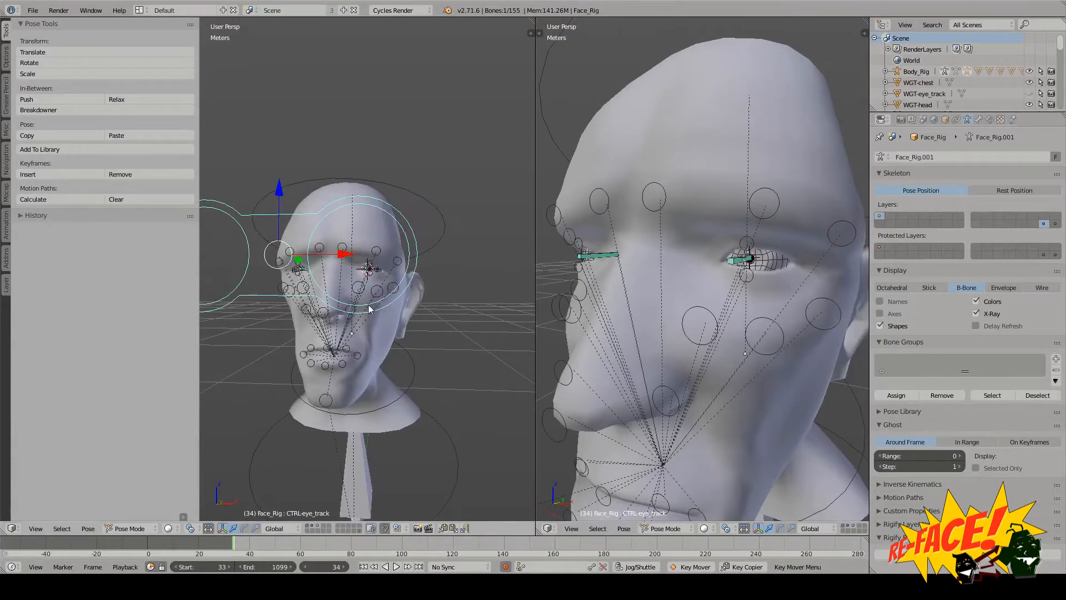
key(g)
right_click(347, 275)
scroll(361, 271, down, 2)
scroll(362, 272, up, 3)
middle_drag(350, 272, 418, 271)
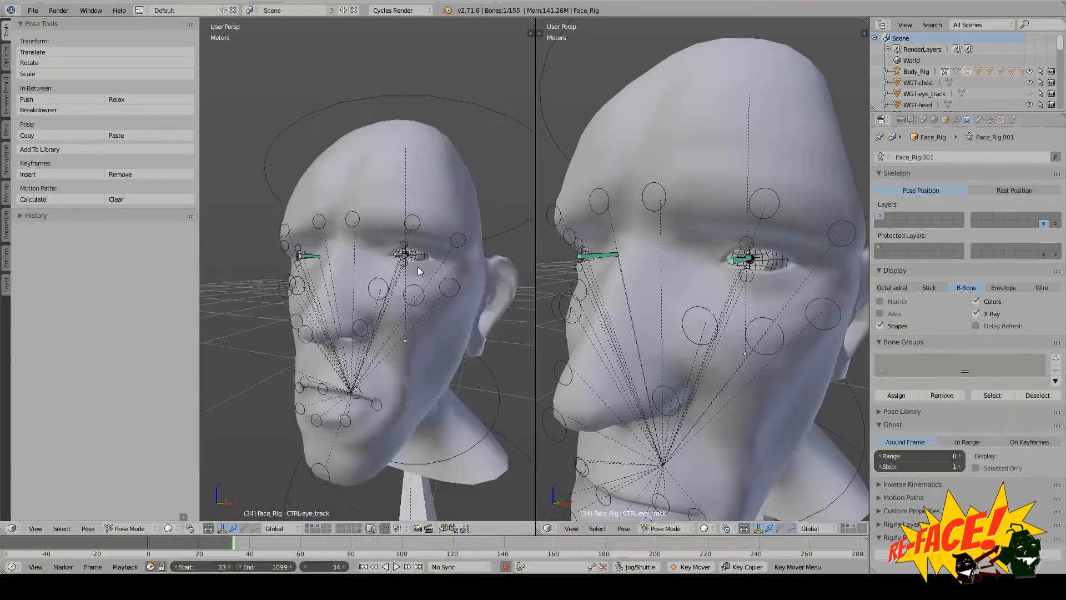